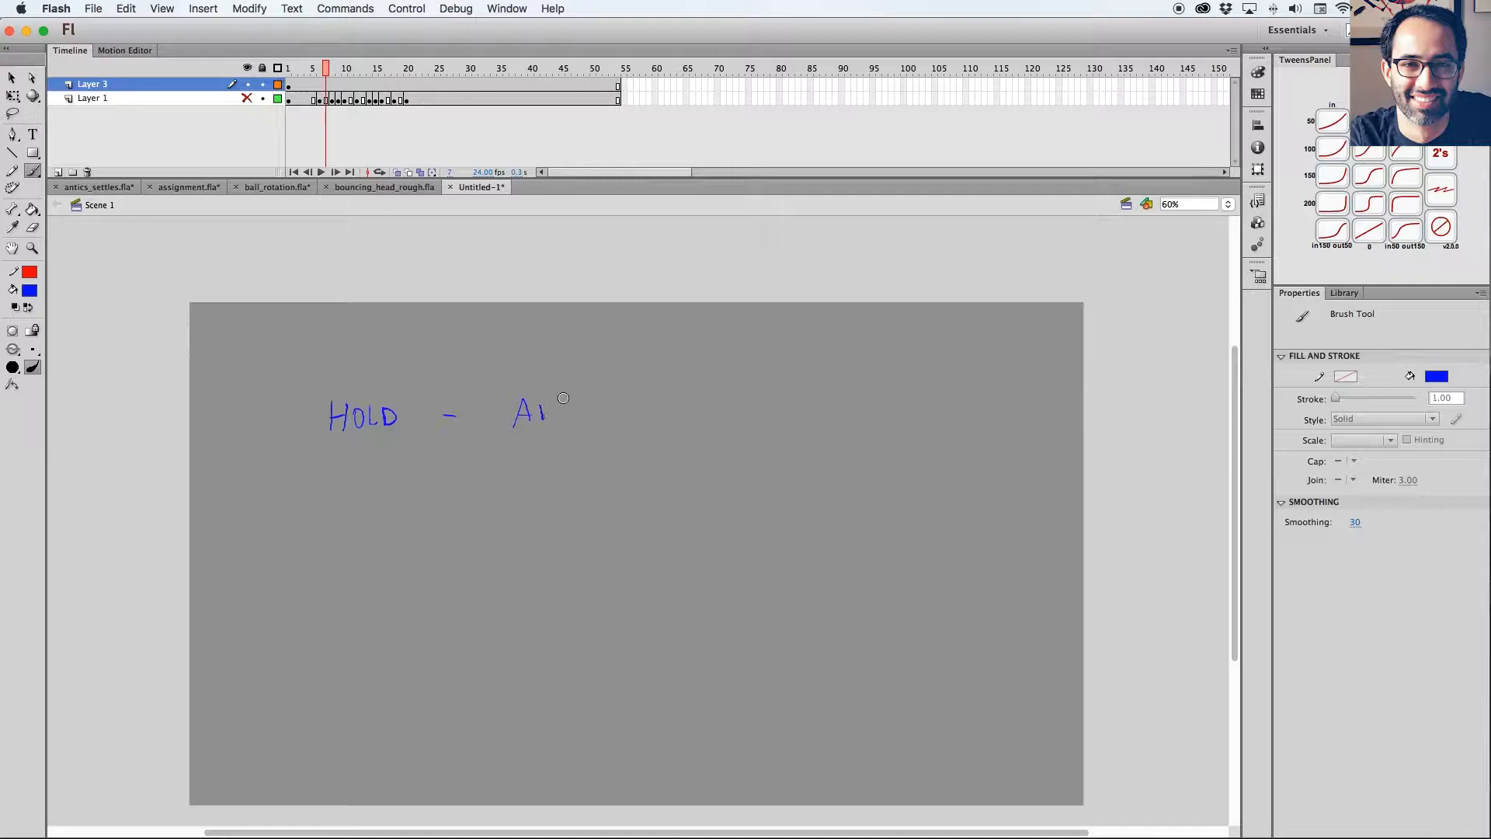
Handwrite ANTIC and ACTION after HOLD with the blue brush, separating the words with dashes.
{"action": "mouse_move", "coordinate": [581, 399]}
{"action": "left_mouse_down"}
{"action": "mouse_move", "coordinate": [581, 417]}
{"action": "mouse_move", "coordinate": [610, 420]}
{"action": "mouse_move", "coordinate": [713, 402]}
{"action": "mouse_move", "coordinate": [729, 423]}
{"action": "left_mouse_up"}
{"action": "left_click_drag", "start_coordinate": [707, 414], "coordinate": [758, 420]}
{"action": "mouse_move", "coordinate": [763, 399]}
{"action": "left_mouse_down"}
{"action": "mouse_move", "coordinate": [785, 397]}
{"action": "mouse_move", "coordinate": [775, 422]}
{"action": "left_mouse_up"}
{"action": "mouse_move", "coordinate": [793, 394]}
{"action": "left_mouse_down"}
{"action": "mouse_move", "coordinate": [794, 421]}
{"action": "mouse_move", "coordinate": [820, 419]}
{"action": "left_mouse_up"}
{"action": "left_click_drag", "start_coordinate": [821, 401], "coordinate": [842, 393]}
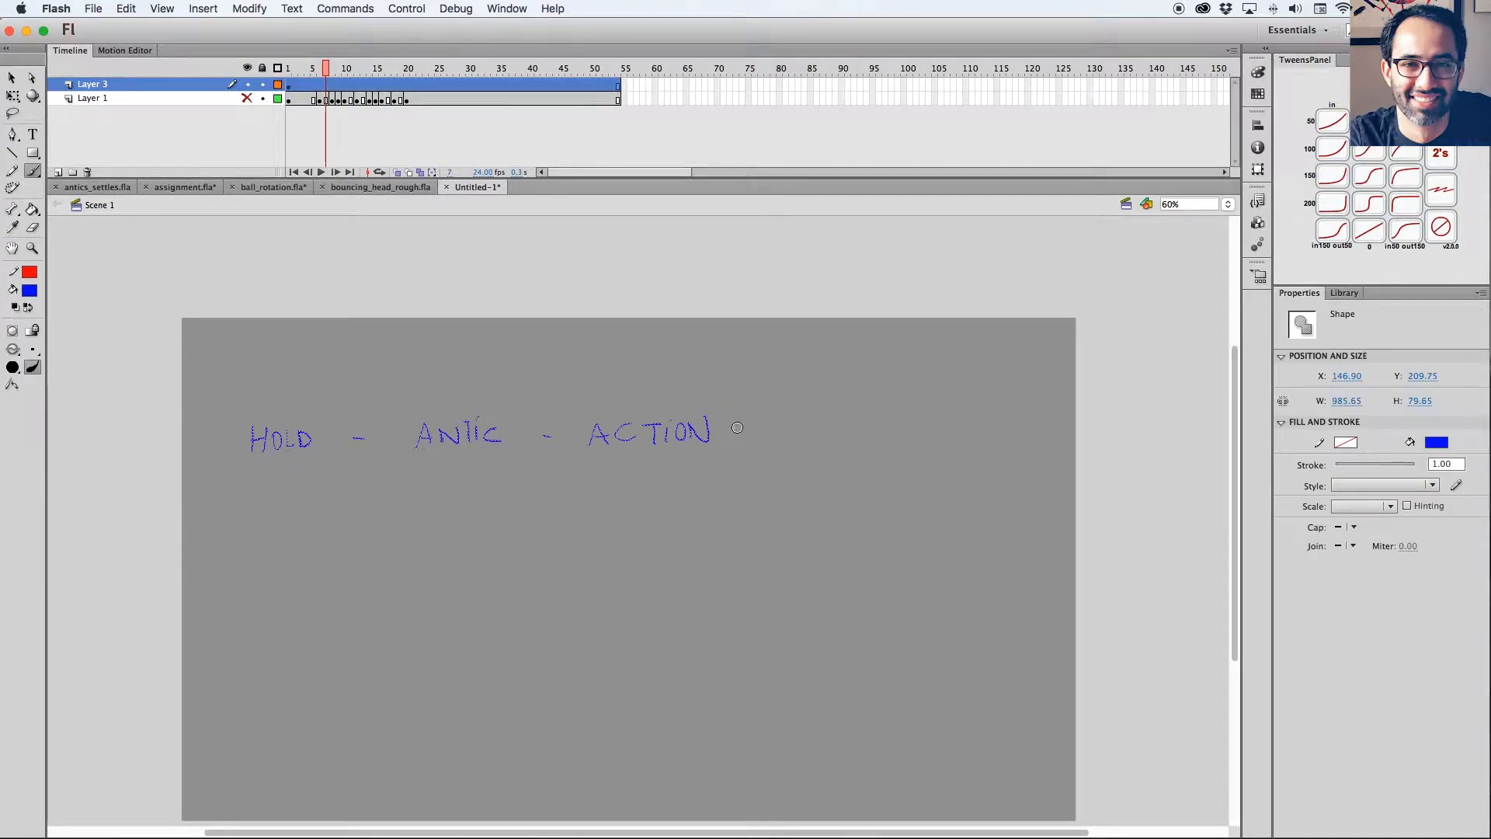
Continue the handwritten sequence with SETTLE and HOLD2, and number the first hold as HOLD1.
{"action": "left_click_drag", "start_coordinate": [734, 428], "coordinate": [801, 437]}
{"action": "left_click_drag", "start_coordinate": [786, 428], "coordinate": [831, 418]}
{"action": "mouse_move", "coordinate": [822, 417]}
{"action": "left_mouse_down"}
{"action": "mouse_move", "coordinate": [828, 437]}
{"action": "mouse_move", "coordinate": [850, 417]}
{"action": "left_mouse_up"}
{"action": "mouse_move", "coordinate": [841, 419]}
{"action": "left_mouse_down"}
{"action": "mouse_move", "coordinate": [843, 438]}
{"action": "mouse_move", "coordinate": [872, 434]}
{"action": "left_mouse_up"}
{"action": "left_click_drag", "start_coordinate": [957, 416], "coordinate": [959, 439]}
{"action": "mouse_move", "coordinate": [953, 419]}
{"action": "left_mouse_down"}
{"action": "mouse_move", "coordinate": [975, 417]}
{"action": "mouse_move", "coordinate": [972, 437]}
{"action": "left_mouse_up"}
{"action": "mouse_move", "coordinate": [986, 416]}
{"action": "left_mouse_down"}
{"action": "mouse_move", "coordinate": [1010, 435]}
{"action": "mouse_move", "coordinate": [1054, 433]}
{"action": "left_mouse_up"}
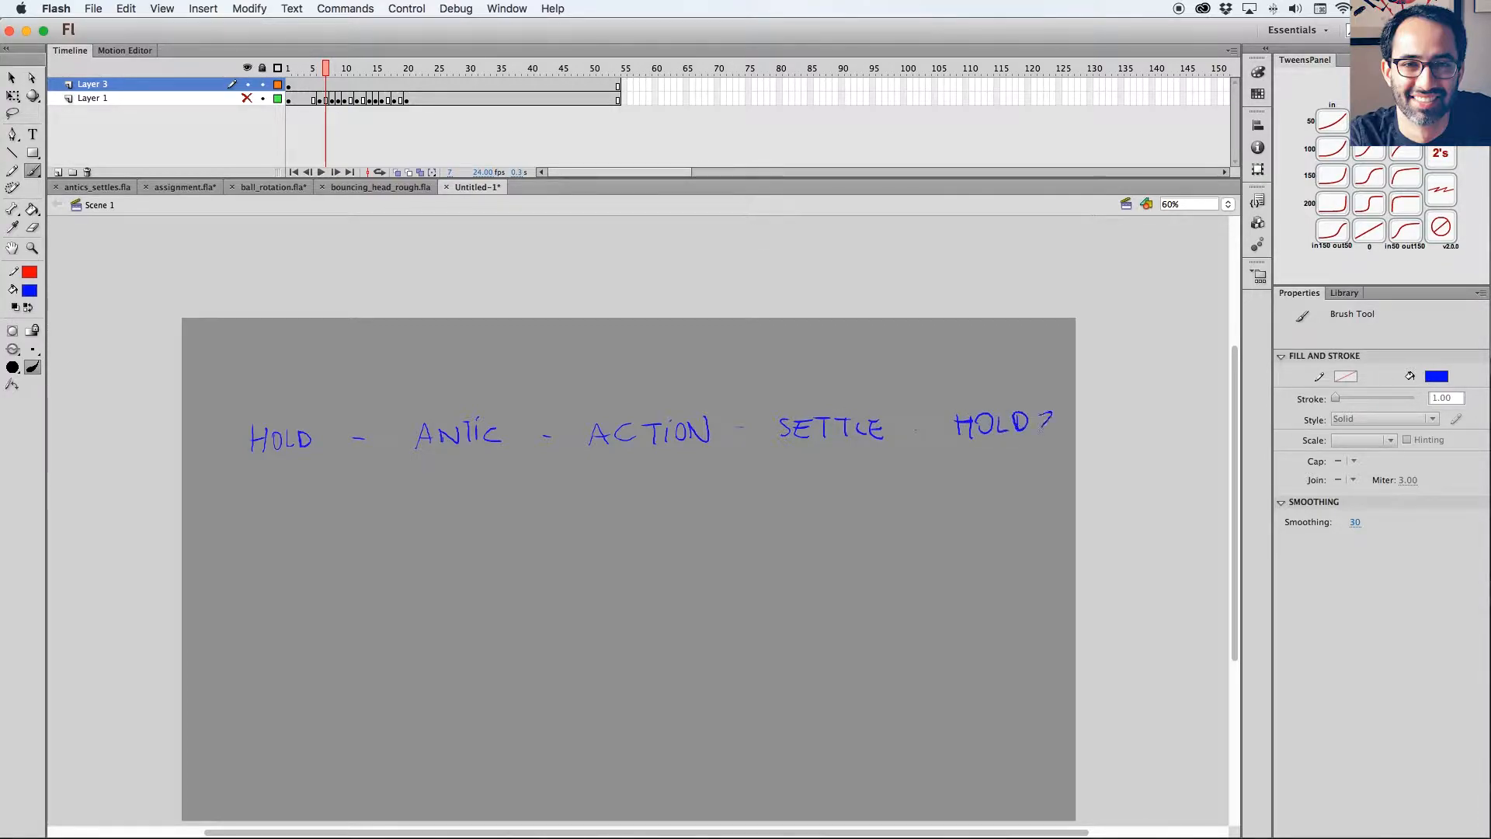
{"action": "left_click_drag", "start_coordinate": [318, 424], "coordinate": [321, 450]}
{"action": "left_click_drag", "start_coordinate": [914, 429], "coordinate": [918, 430]}
{"action": "key", "text": "l"}
{"action": "key", "text": "b"}
{"action": "key", "text": "x"}
{"action": "mouse_move", "coordinate": [401, 451]}
{"action": "left_mouse_down"}
{"action": "mouse_move", "coordinate": [415, 387]}
{"action": "mouse_move", "coordinate": [902, 381]}
{"action": "mouse_move", "coordinate": [900, 465]}
{"action": "left_mouse_up"}
{"action": "left_click_drag", "start_coordinate": [400, 458], "coordinate": [897, 462]}
{"action": "key", "text": "super+z"}
{"action": "key", "text": "super+z"}
Set the fill to dark red and brush a box around the words ANTIC, ACTION and SETTLE.
{"action": "left_click", "coordinate": [30, 290]}
{"action": "left_click", "coordinate": [89, 389]}
{"action": "mouse_move", "coordinate": [402, 464]}
{"action": "left_mouse_down"}
{"action": "mouse_move", "coordinate": [434, 396]}
{"action": "mouse_move", "coordinate": [709, 382]}
{"action": "mouse_move", "coordinate": [891, 382]}
{"action": "mouse_move", "coordinate": [518, 470]}
{"action": "mouse_move", "coordinate": [867, 475]}
{"action": "mouse_move", "coordinate": [909, 473]}
{"action": "left_mouse_up"}
{"action": "left_click_drag", "start_coordinate": [883, 381], "coordinate": [904, 466]}
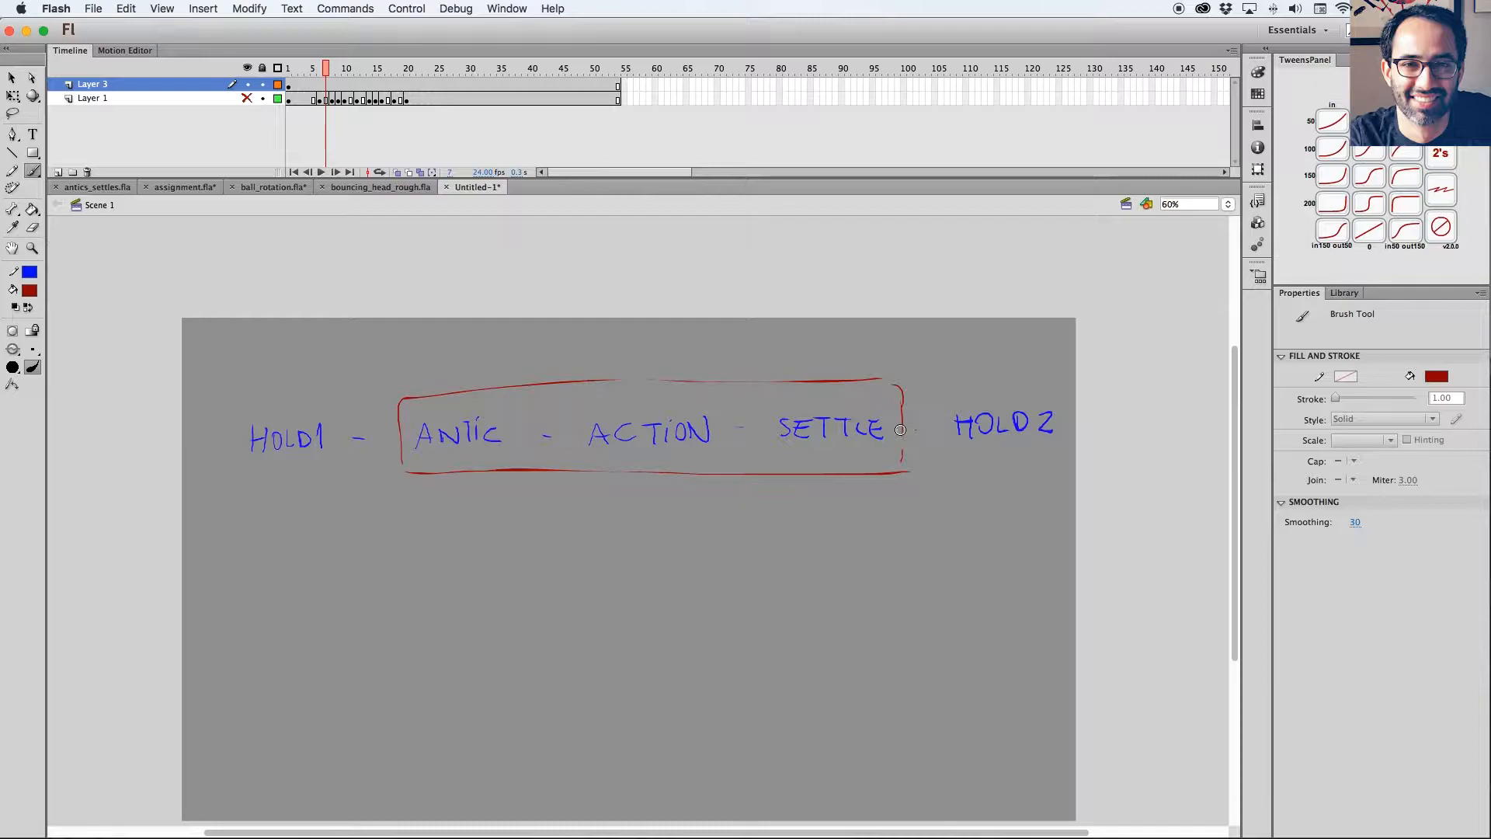
{"action": "left_click_drag", "start_coordinate": [911, 534], "coordinate": [921, 524]}
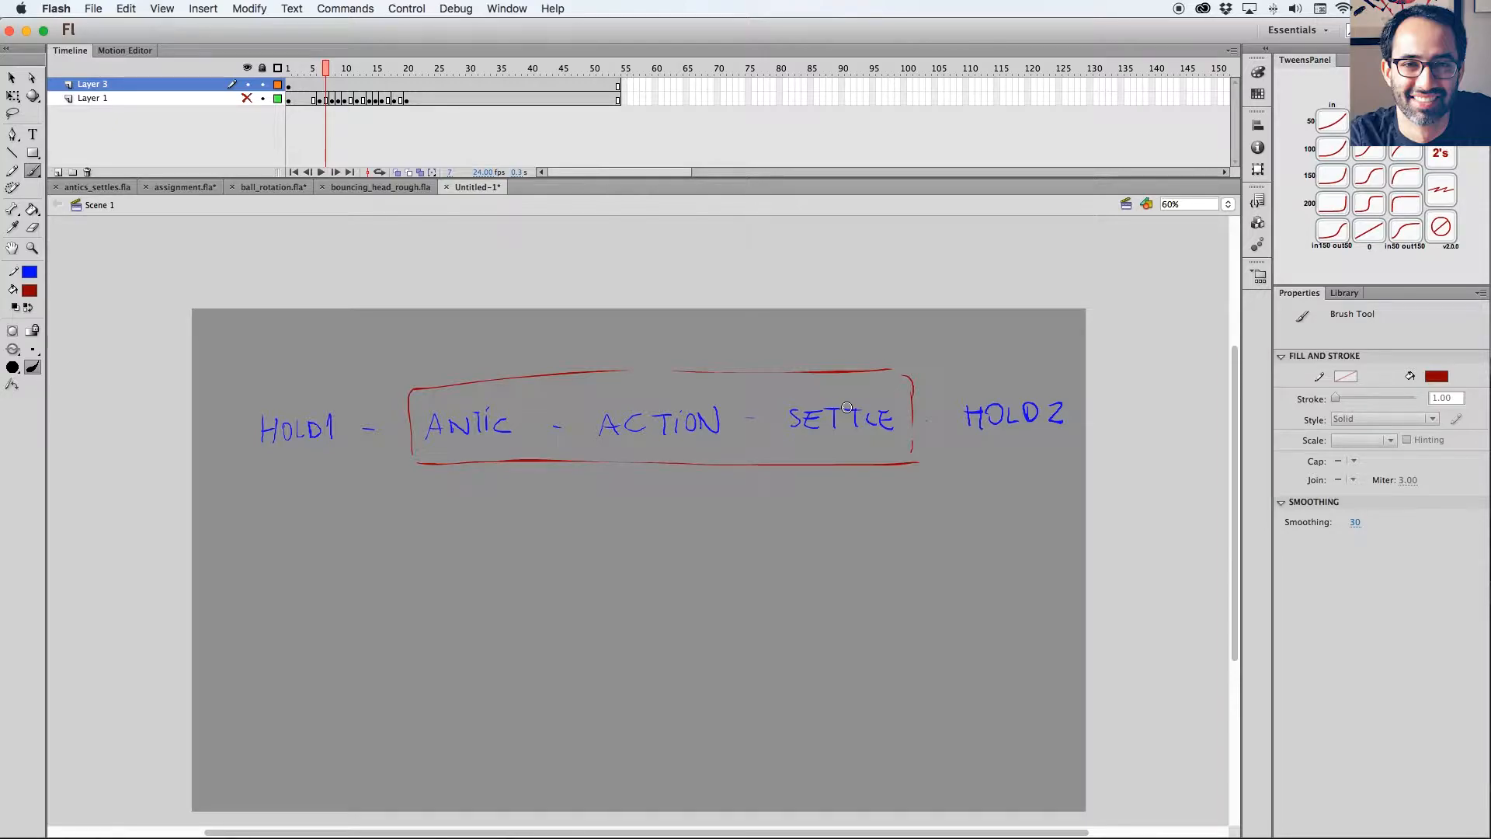
Mark ACTION in dark red with a circle, arrows pointing to it from ANTIC and SETTLE, and a large X.
{"action": "mouse_move", "coordinate": [651, 339]}
{"action": "left_mouse_down"}
{"action": "mouse_move", "coordinate": [592, 471]}
{"action": "mouse_move", "coordinate": [744, 419]}
{"action": "left_mouse_up"}
{"action": "mouse_move", "coordinate": [480, 367]}
{"action": "left_mouse_down"}
{"action": "mouse_move", "coordinate": [574, 364]}
{"action": "mouse_move", "coordinate": [572, 344]}
{"action": "left_mouse_up"}
{"action": "mouse_move", "coordinate": [794, 362]}
{"action": "left_mouse_down"}
{"action": "mouse_move", "coordinate": [726, 344]}
{"action": "mouse_move", "coordinate": [750, 345]}
{"action": "mouse_move", "coordinate": [733, 392]}
{"action": "left_mouse_up"}
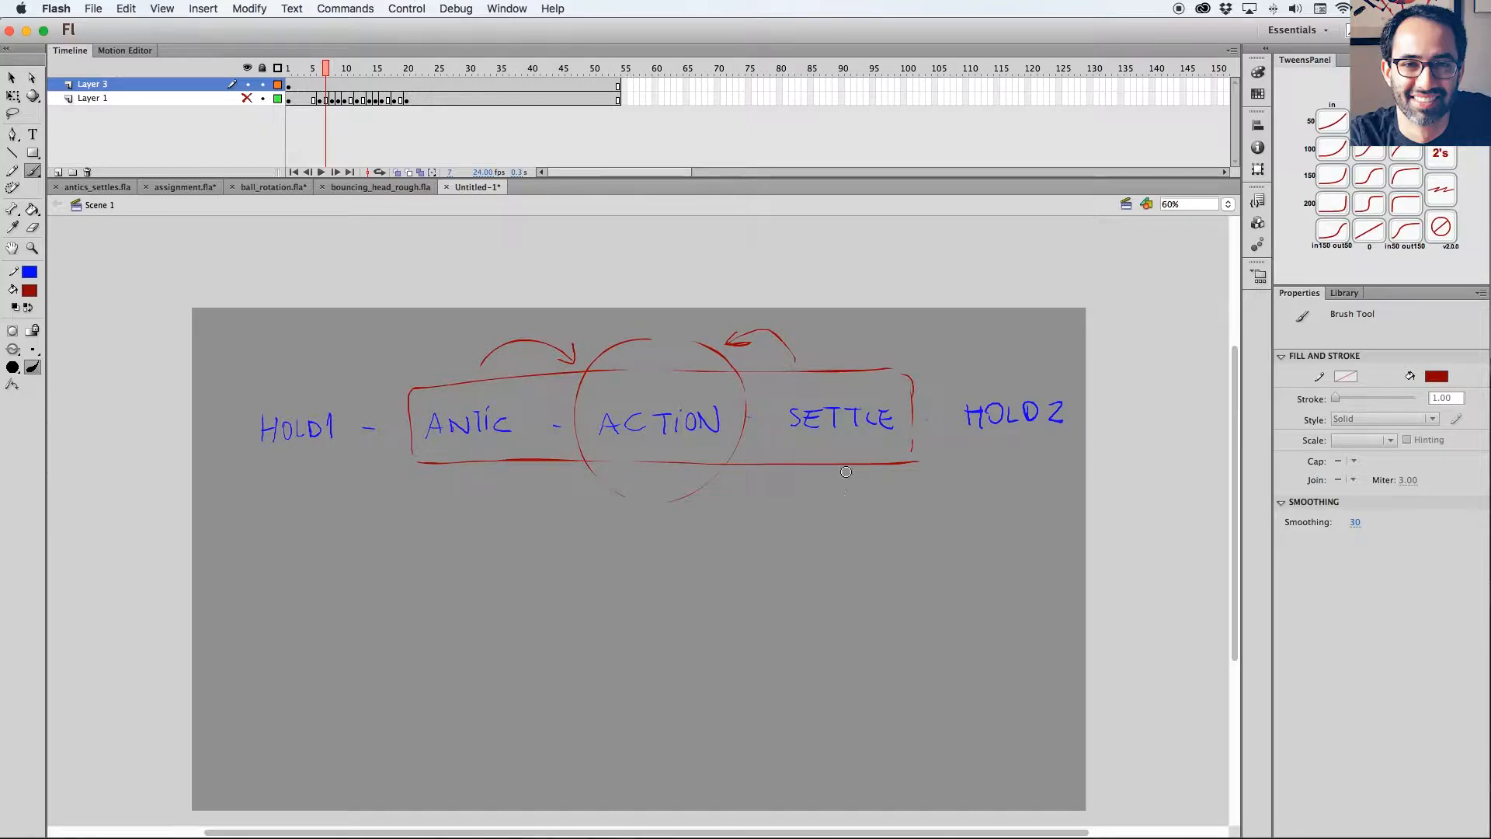
{"action": "left_click_drag", "start_coordinate": [699, 328], "coordinate": [576, 510]}
{"action": "left_click_drag", "start_coordinate": [612, 335], "coordinate": [705, 516]}
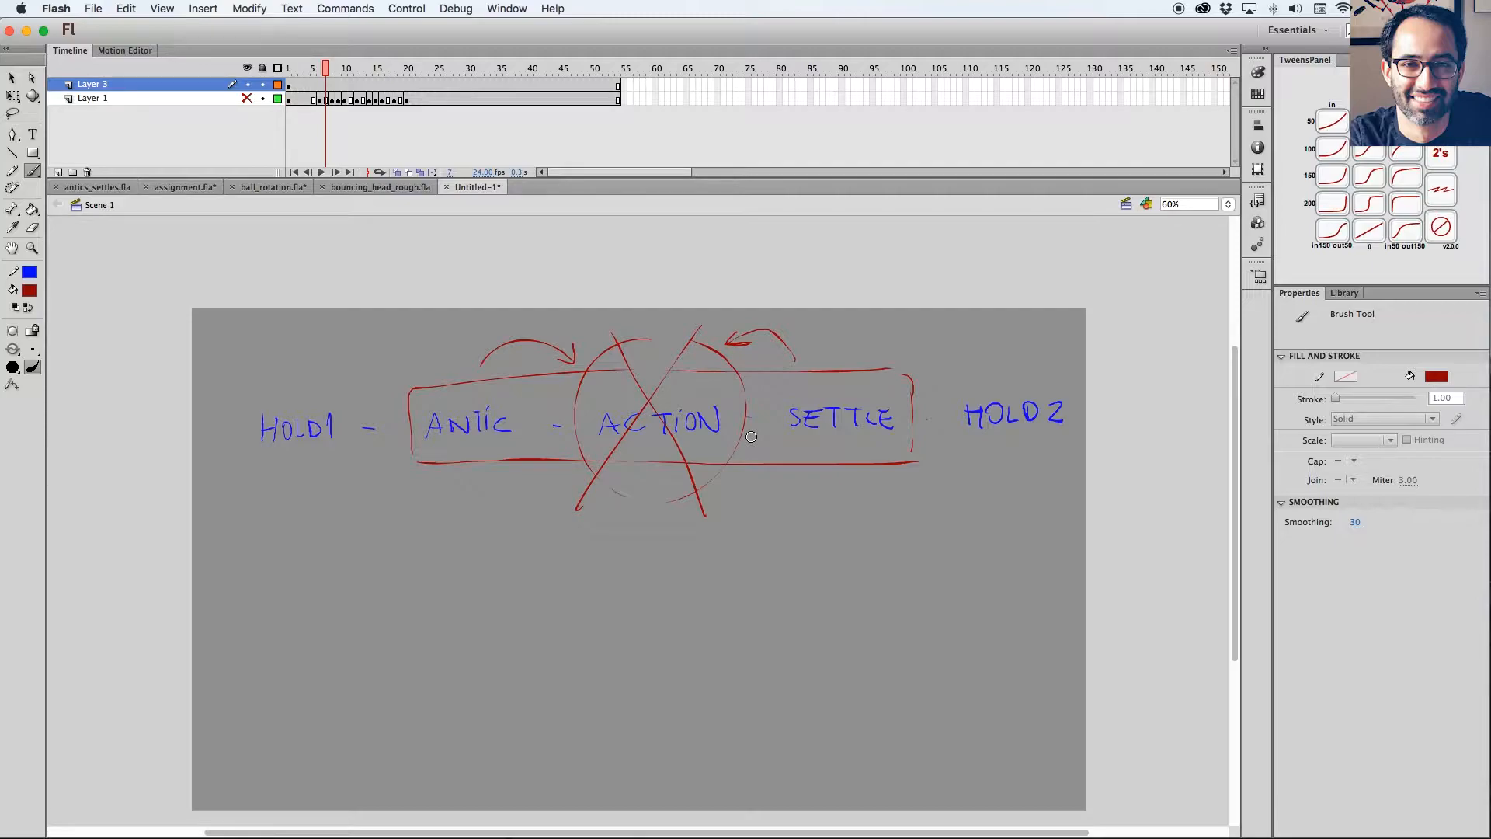
Look through the bouncing_head_rough, ball_rotation and assignment files, and return to Untitled-1.
{"action": "key", "text": "period"}
{"action": "key", "text": "period"}
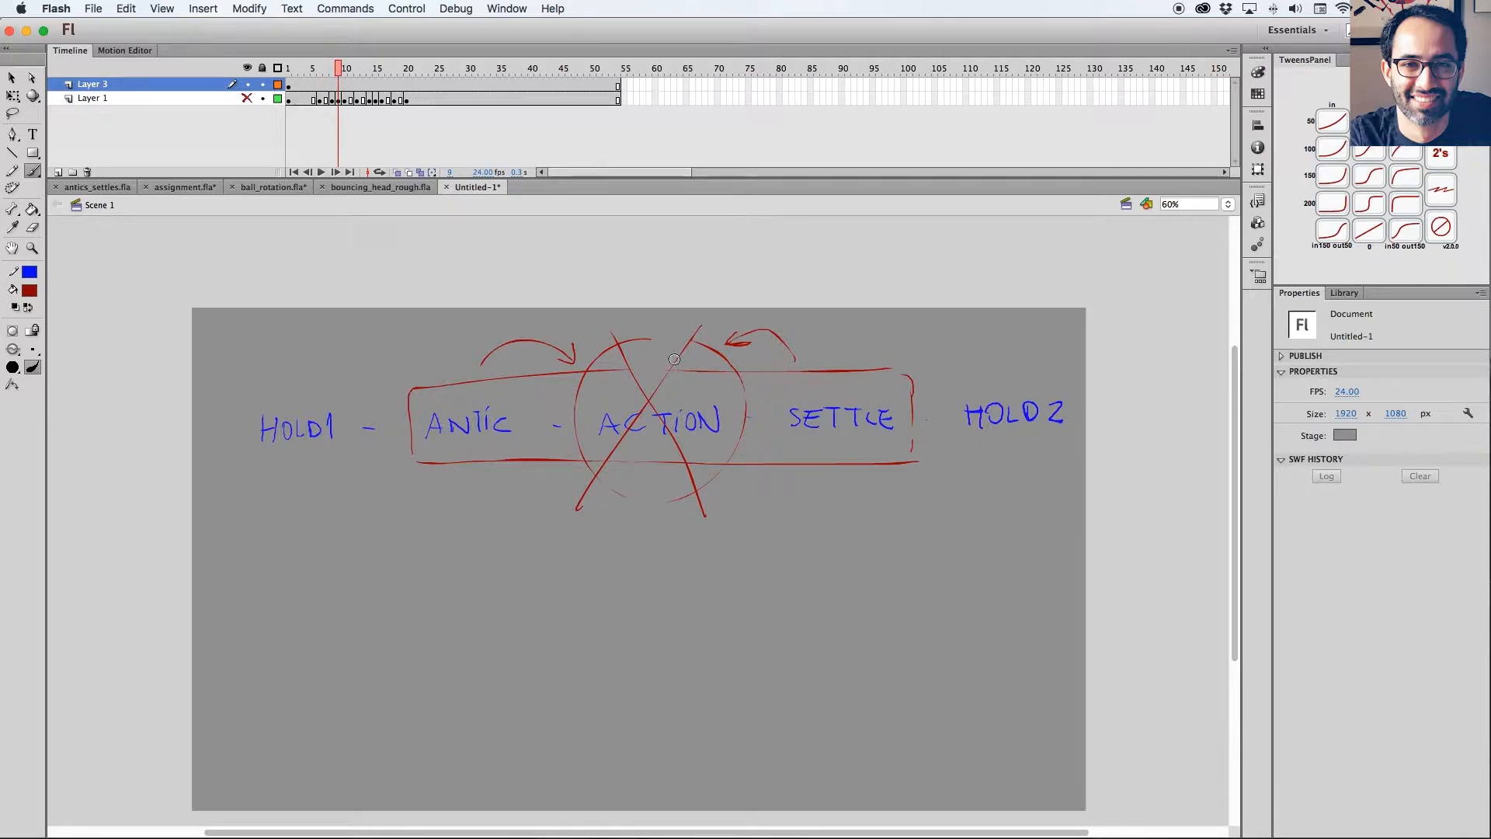
{"action": "left_click", "coordinate": [390, 186]}
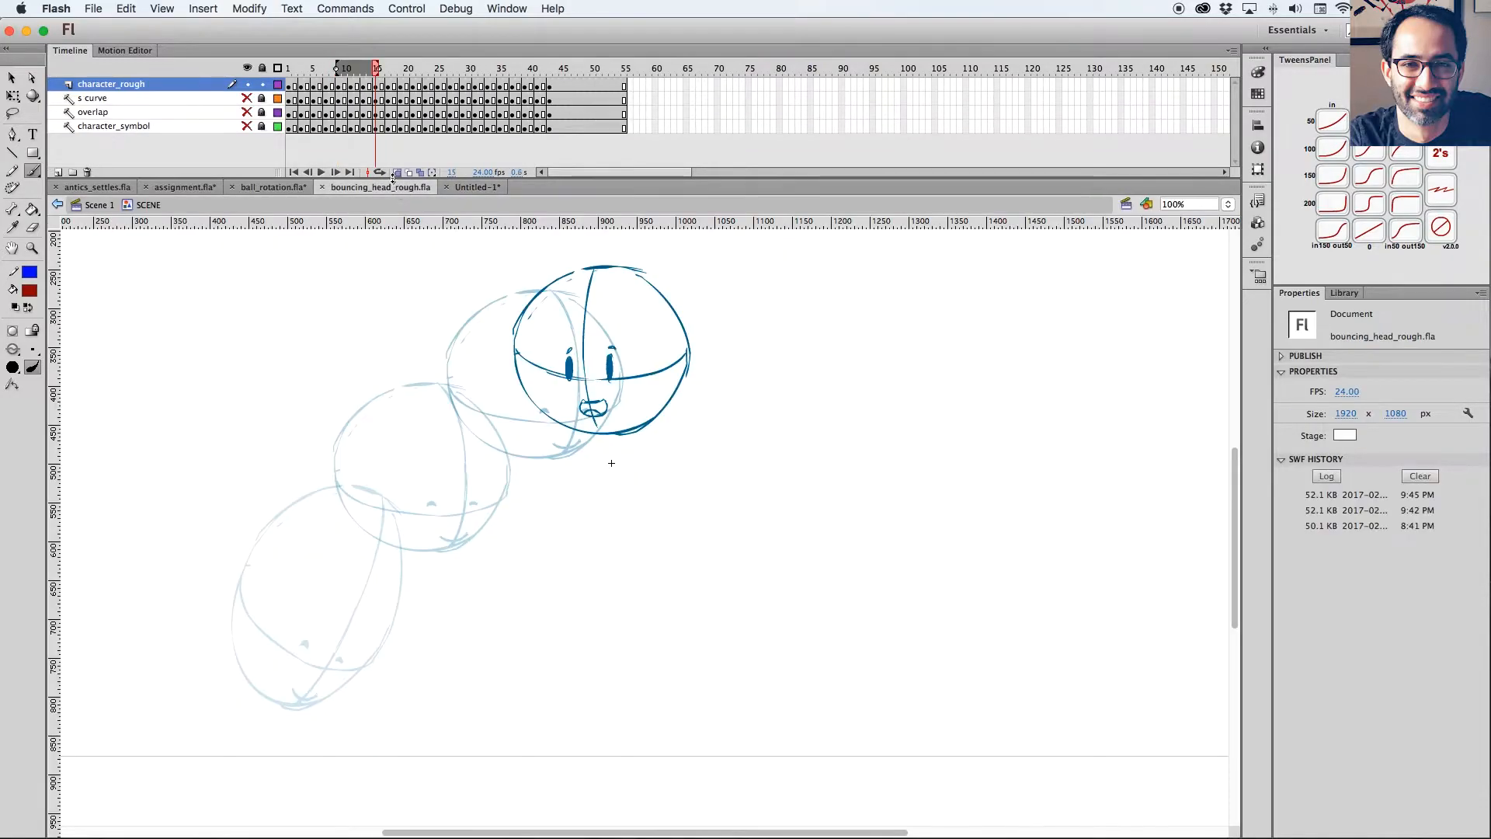
{"action": "left_click", "coordinate": [272, 187]}
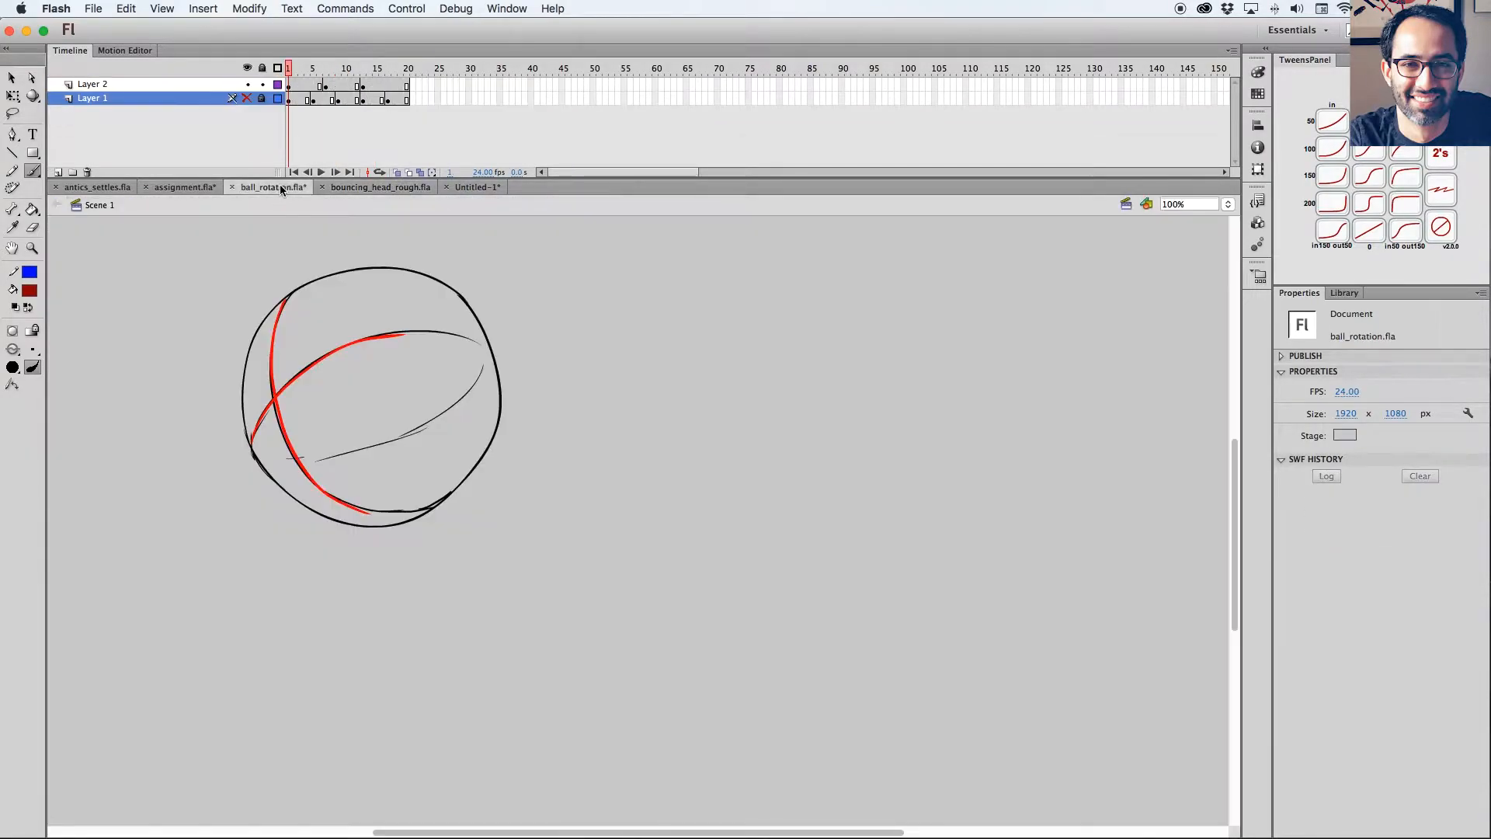
{"action": "left_click", "coordinate": [172, 188]}
{"action": "left_click", "coordinate": [472, 186]}
Show Layer 1 in place of the notes on Layer 3 and add a new layer directly above Layer 1.
{"action": "mouse_move", "coordinate": [333, 72]}
{"action": "left_mouse_down"}
{"action": "mouse_move", "coordinate": [421, 85]}
{"action": "mouse_move", "coordinate": [326, 87]}
{"action": "mouse_move", "coordinate": [432, 81]}
{"action": "mouse_move", "coordinate": [372, 82]}
{"action": "mouse_move", "coordinate": [406, 86]}
{"action": "left_mouse_up"}
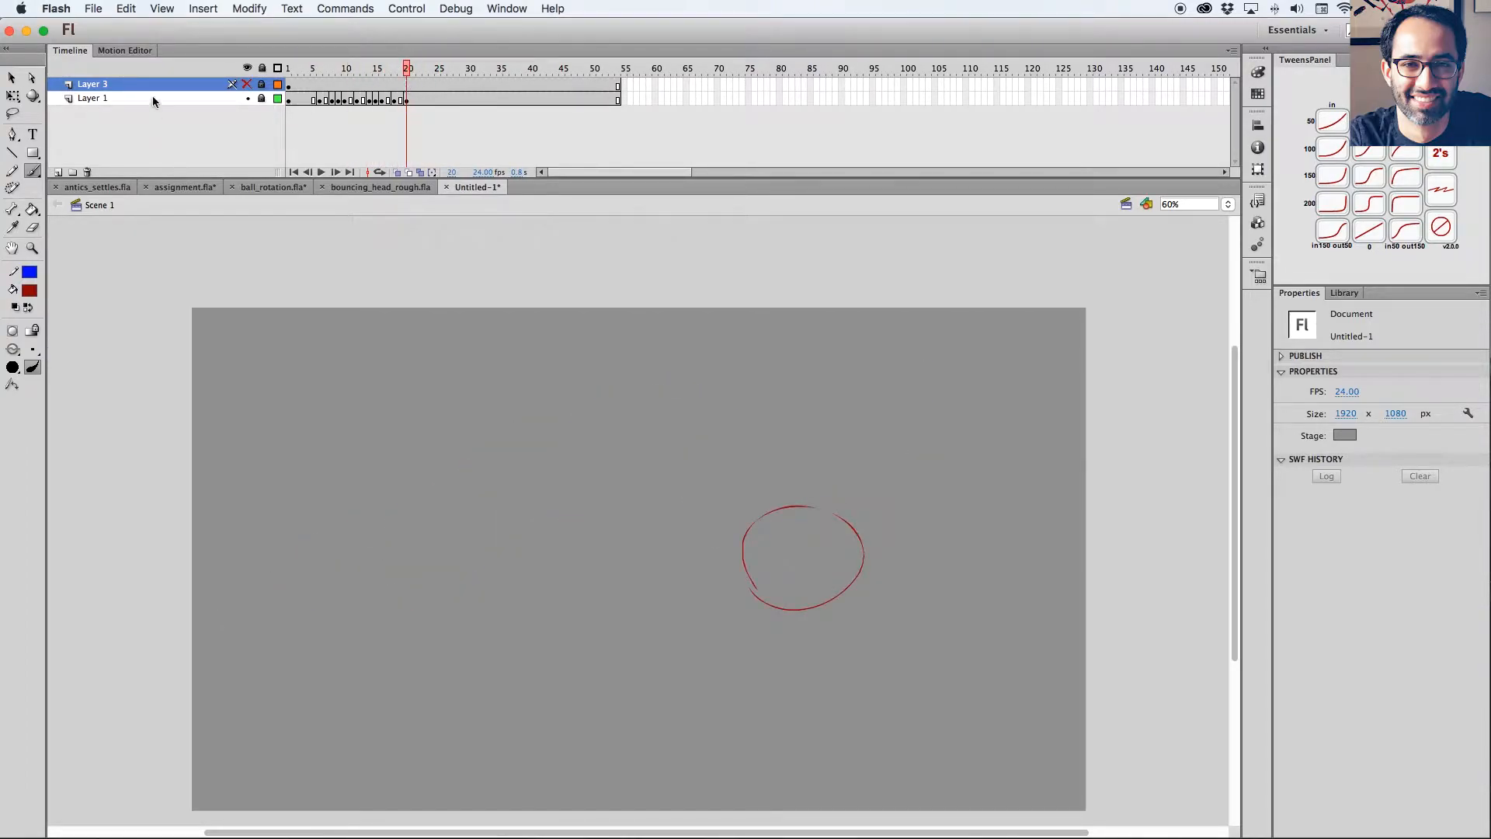
{"action": "left_click", "coordinate": [154, 100]}
{"action": "key", "text": "super+shift+n"}
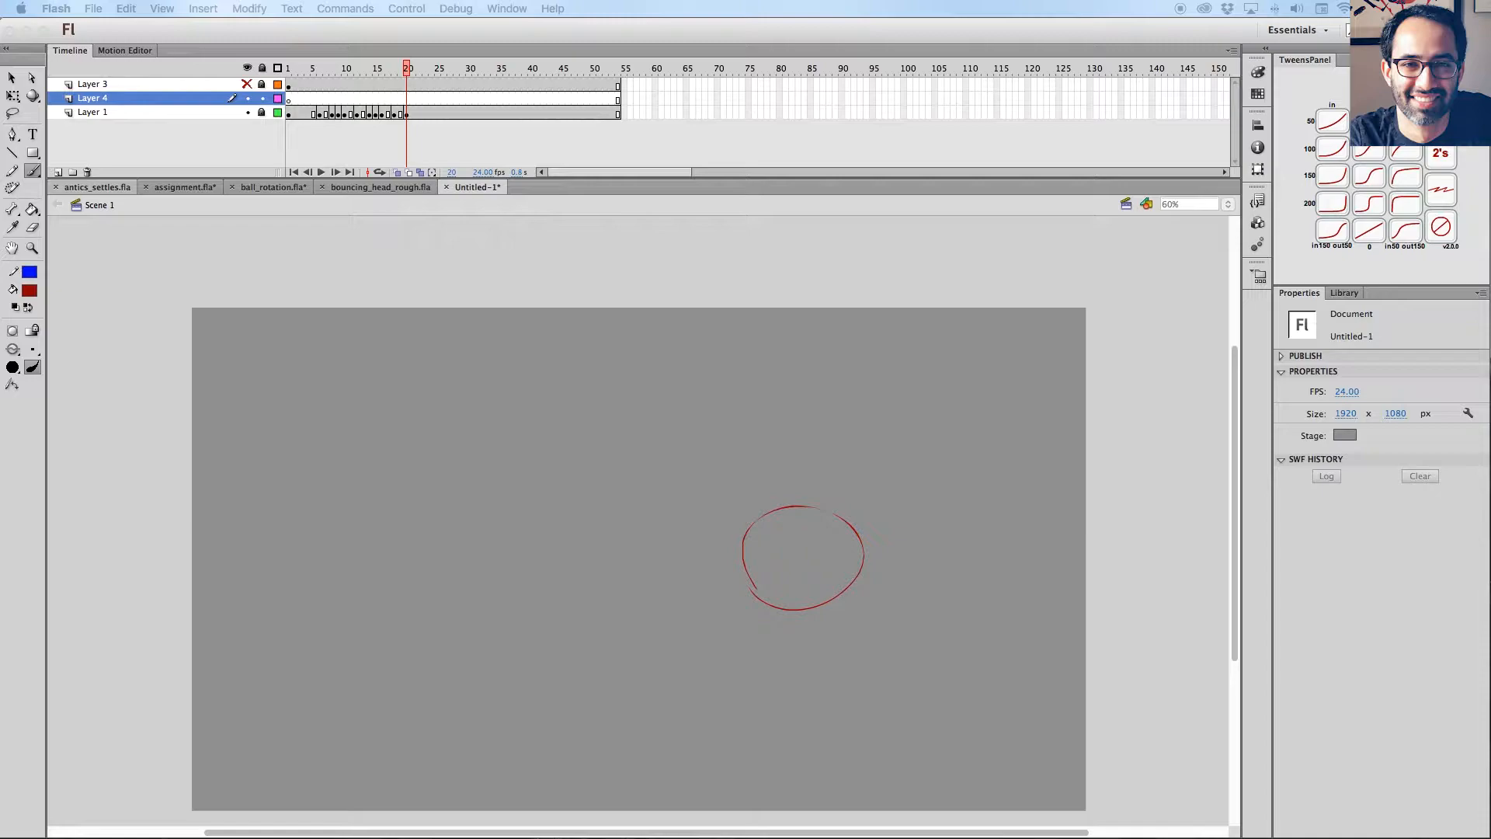
Scrub through the ball animation on Layer 1 to examine its squash and stretch drawings.
{"action": "left_click", "coordinate": [388, 70]}
{"action": "left_click_drag", "start_coordinate": [389, 70], "coordinate": [369, 71]}
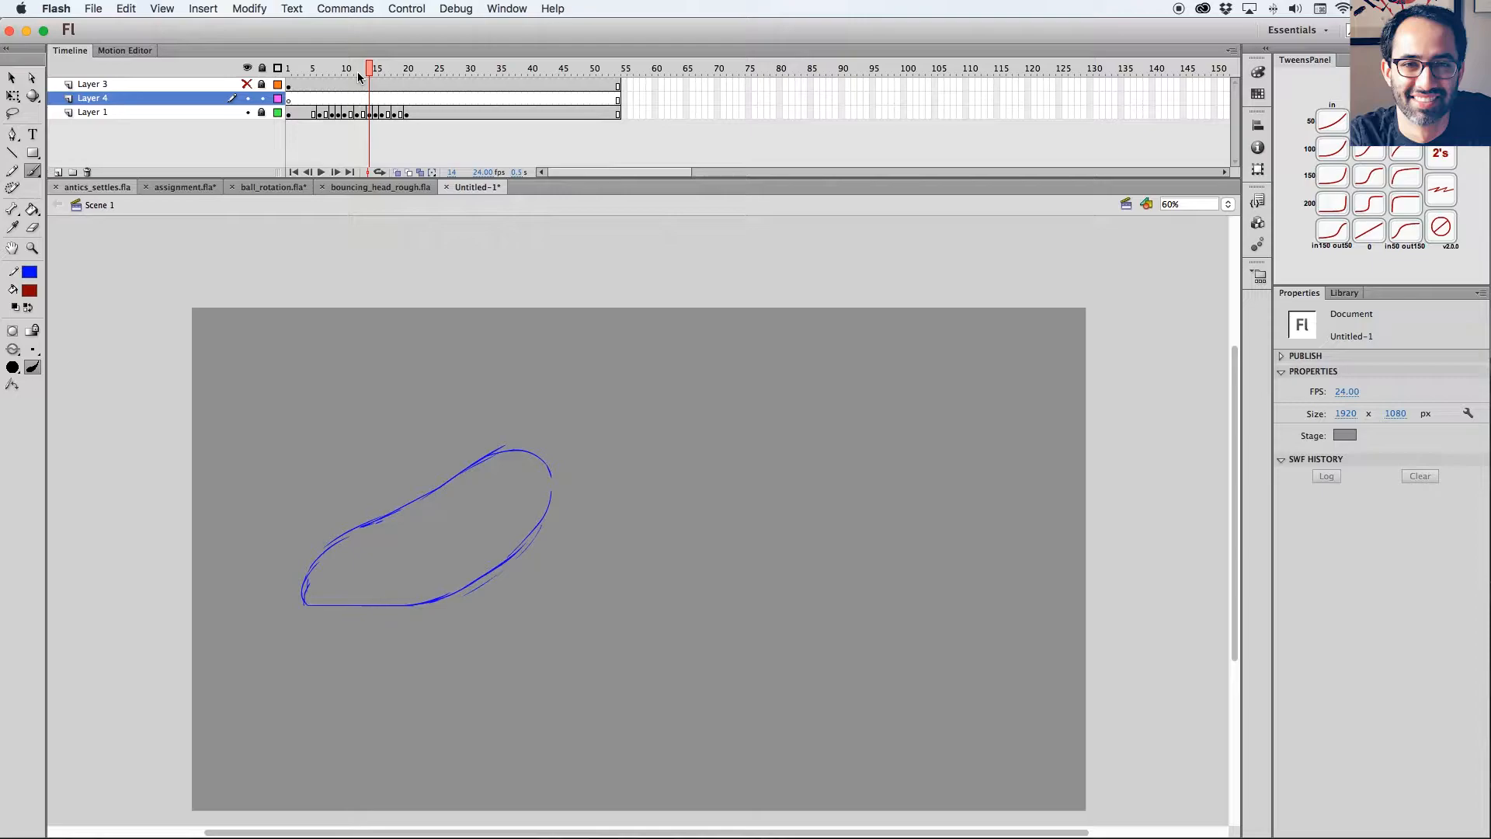
{"action": "left_click", "coordinate": [339, 71]}
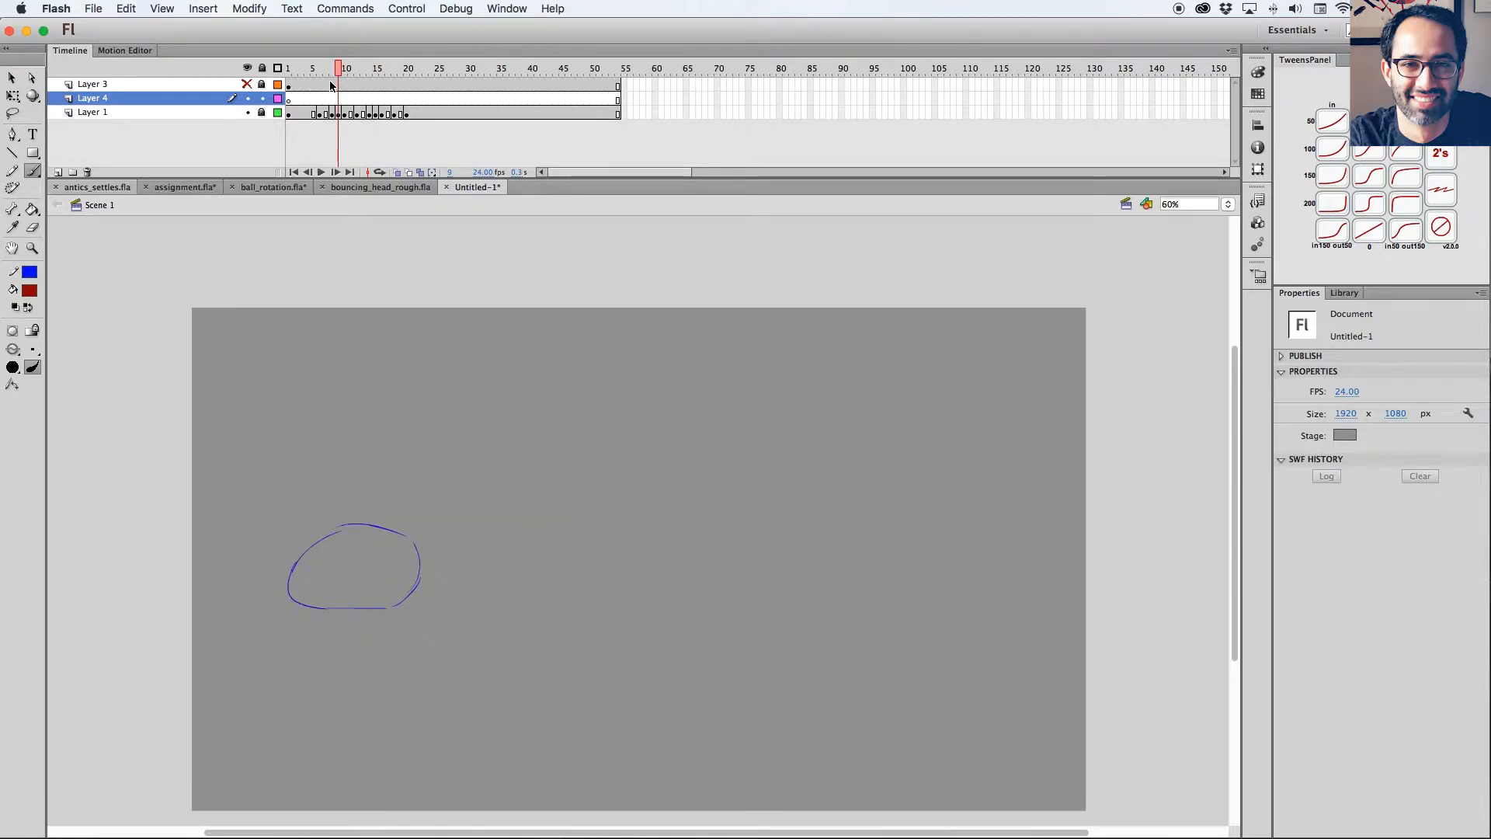
{"action": "left_click_drag", "start_coordinate": [339, 71], "coordinate": [351, 71]}
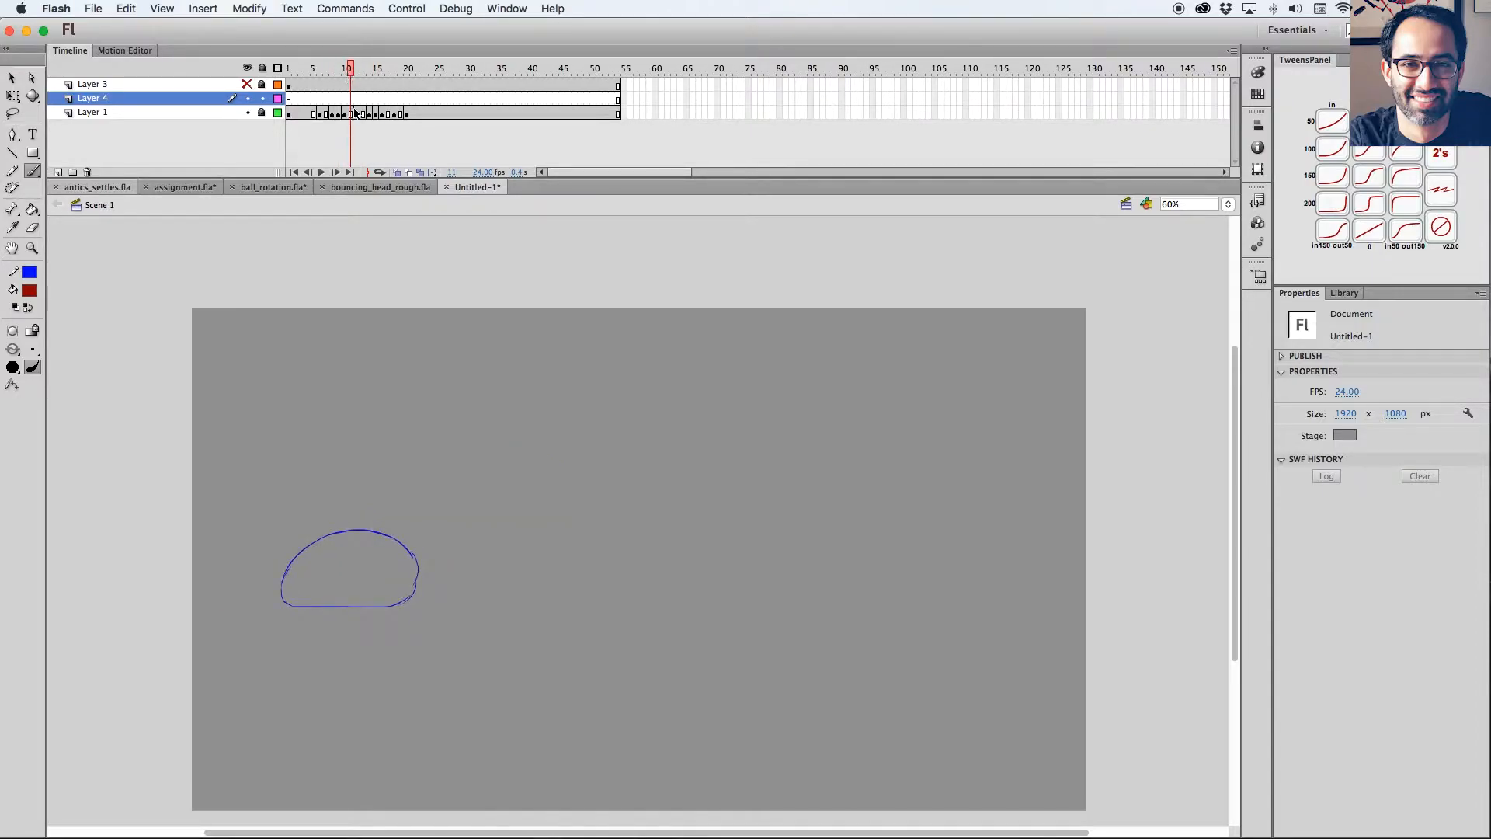
Add another new layer directly above Layer 1 and hide Layer 1.
{"action": "left_click", "coordinate": [177, 114]}
{"action": "left_click", "coordinate": [57, 172]}
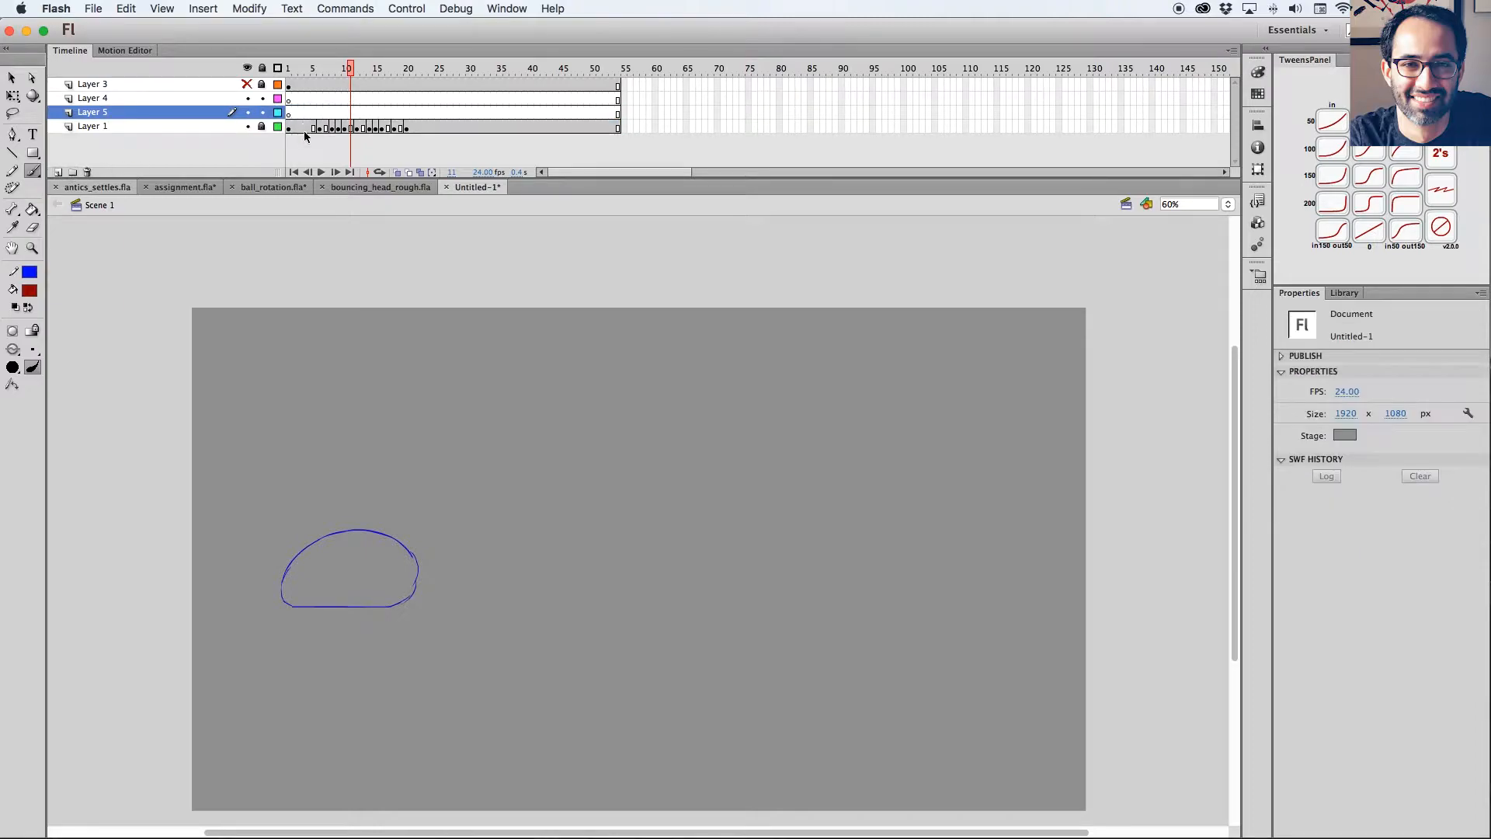
{"action": "left_click", "coordinate": [247, 125]}
Brush a dark red circle on frame 1 of Layer 5, redrawing it once at a larger size.
{"action": "left_click", "coordinate": [289, 114]}
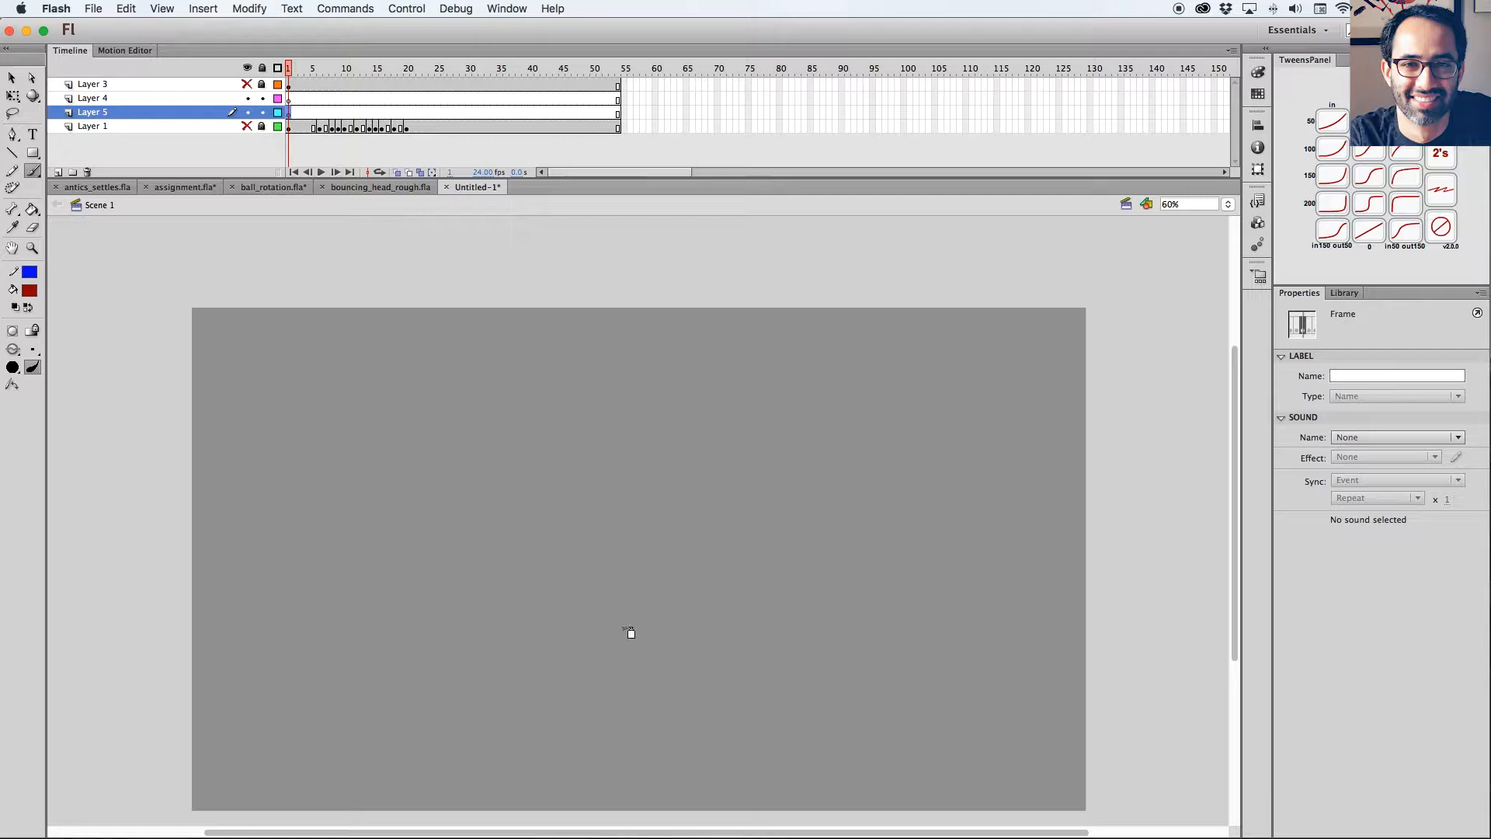
{"action": "key", "text": "z"}
{"action": "scroll", "coordinate": [981, 383], "scroll_direction": "right", "scroll_amount": 1}
{"action": "left_click_drag", "start_coordinate": [1025, 289], "coordinate": [403, 722]}
{"action": "left_click_drag", "start_coordinate": [633, 580], "coordinate": [666, 588]}
{"action": "key", "text": "b"}
{"action": "key", "text": "b"}
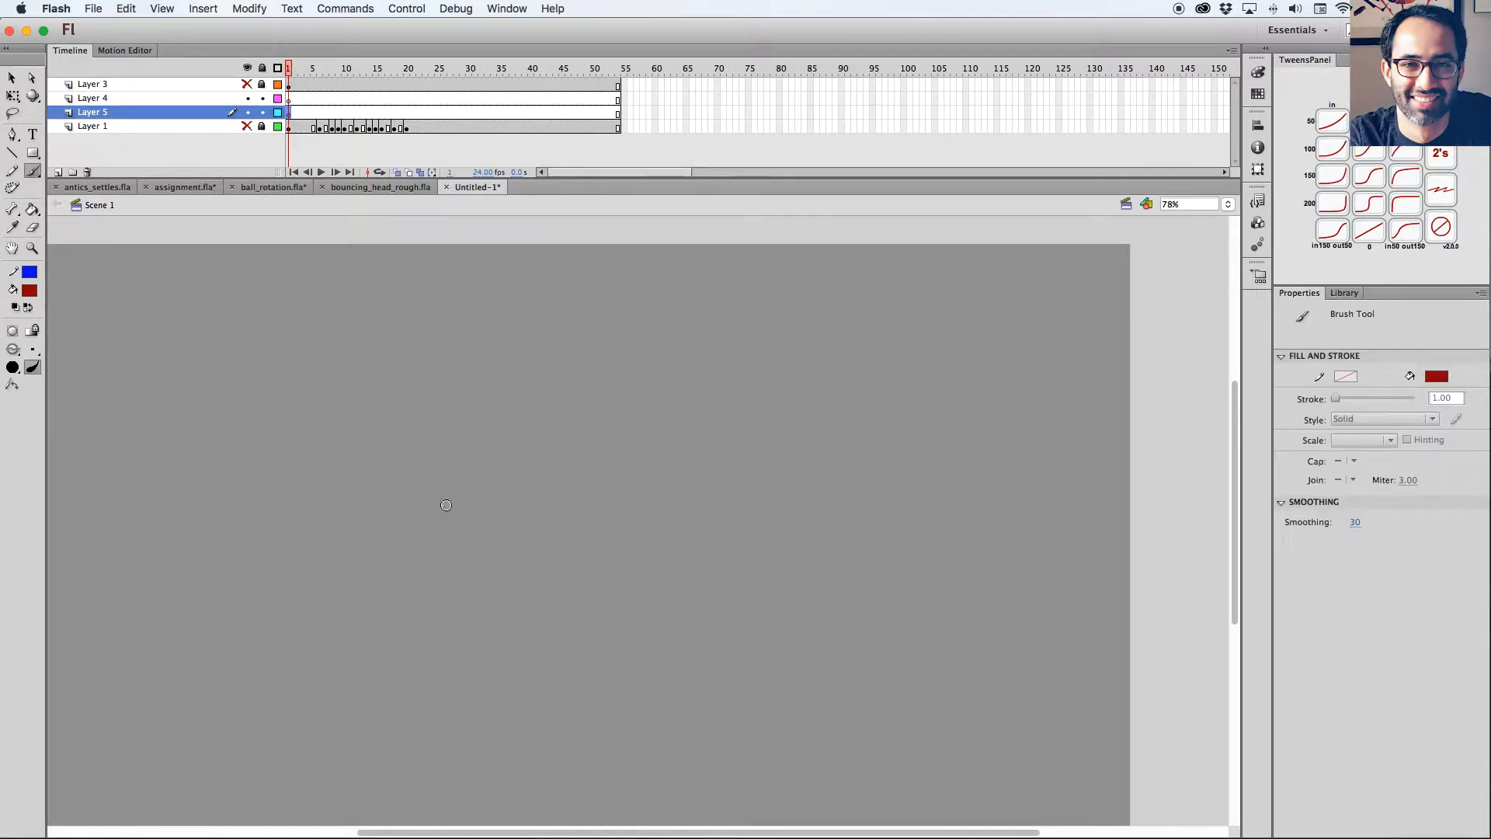
{"action": "mouse_move", "coordinate": [431, 463]}
{"action": "left_mouse_down"}
{"action": "mouse_move", "coordinate": [432, 571]}
{"action": "mouse_move", "coordinate": [435, 465]}
{"action": "left_mouse_up"}
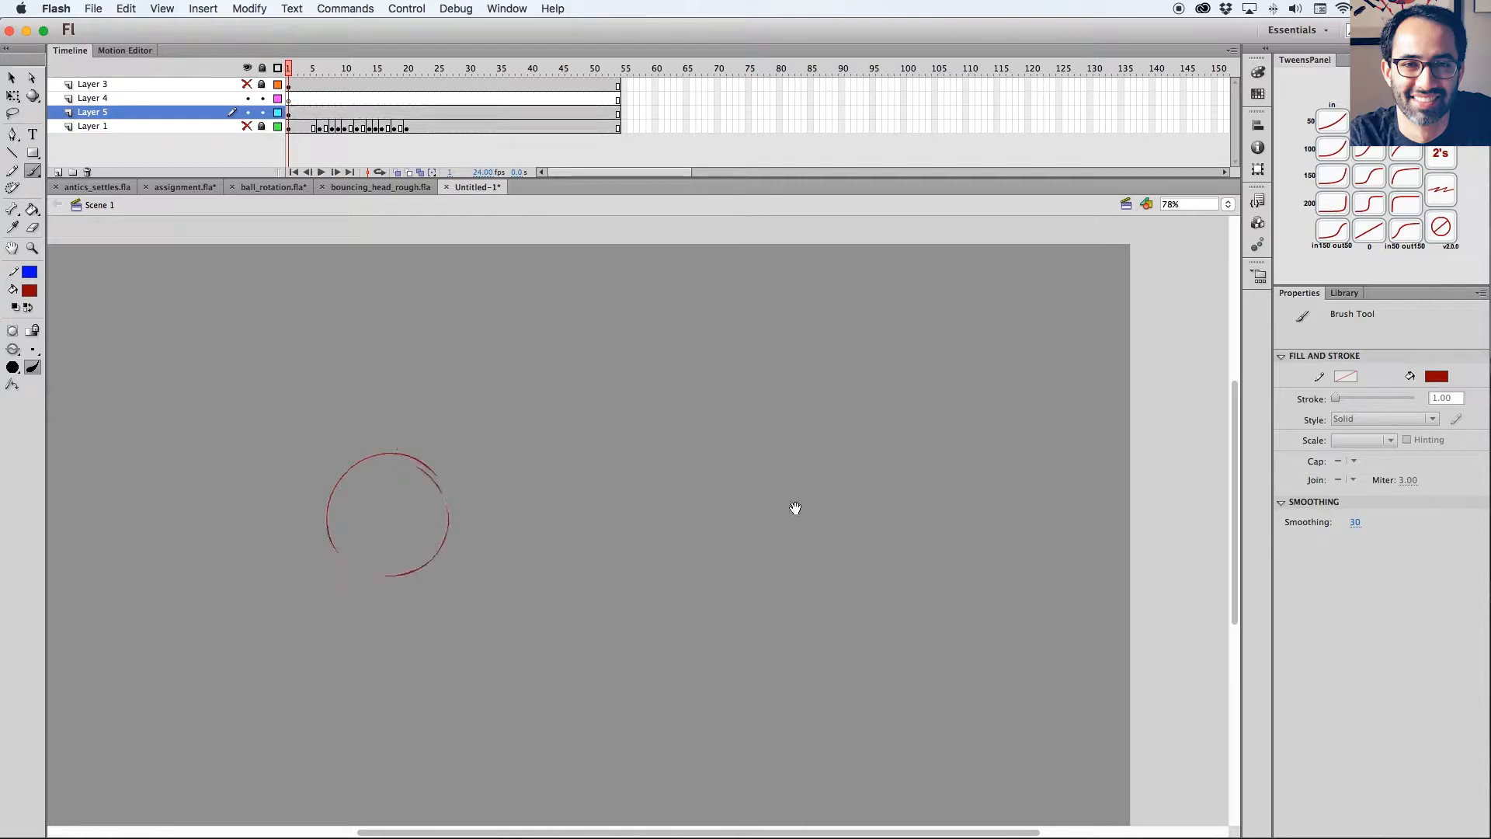
{"action": "scroll", "coordinate": [750, 489], "scroll_direction": "right", "scroll_amount": 1}
{"action": "key", "text": "cmd+z"}
{"action": "mouse_move", "coordinate": [334, 429]}
{"action": "left_mouse_down"}
{"action": "mouse_move", "coordinate": [371, 561]}
{"action": "mouse_move", "coordinate": [330, 430]}
{"action": "left_mouse_up"}
Insert a blank keyframe at frame 21 of Layer 5.
{"action": "left_click", "coordinate": [412, 113]}
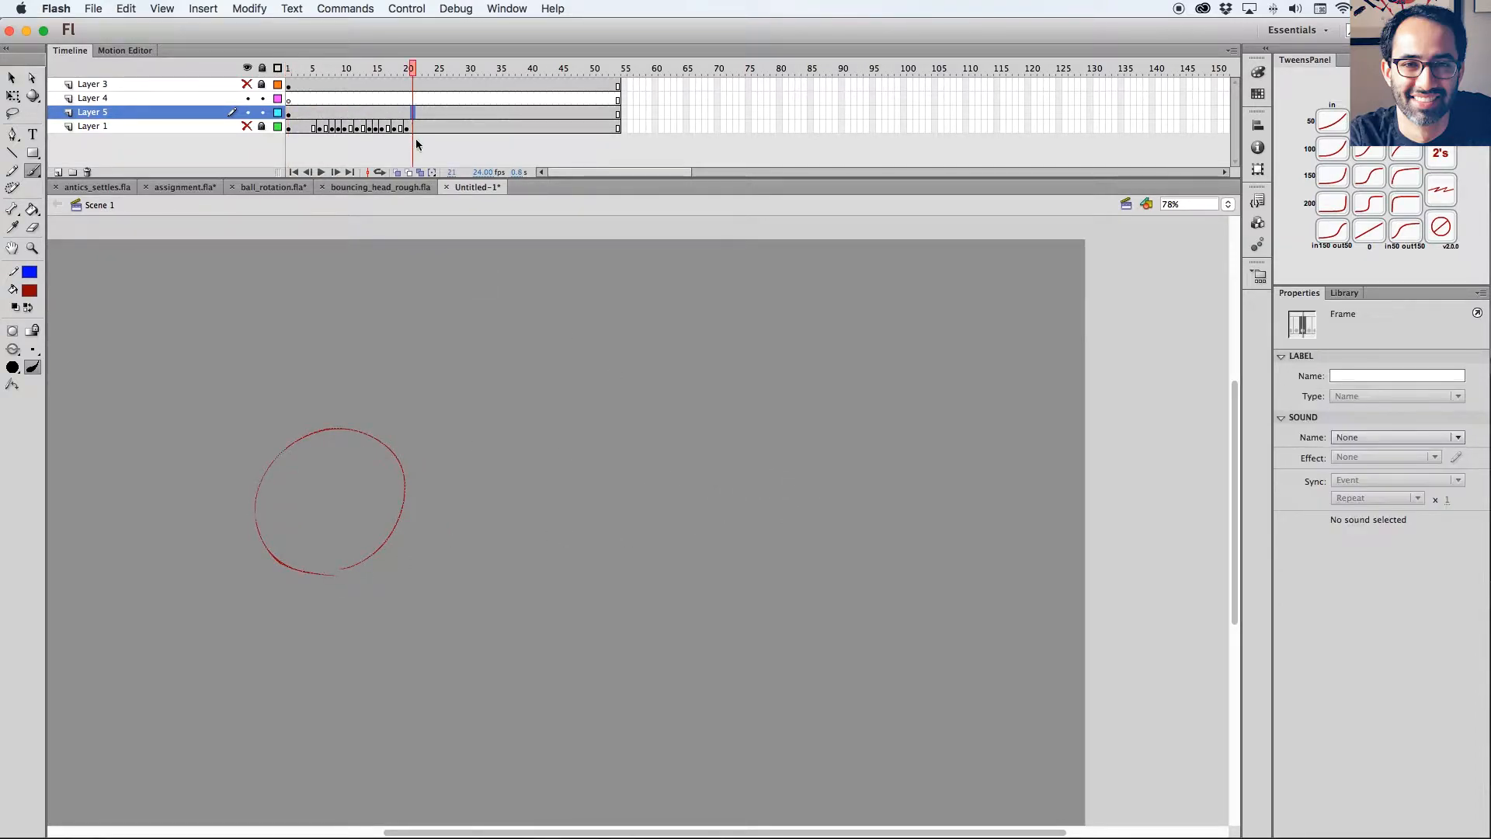
{"action": "key", "text": "F7"}
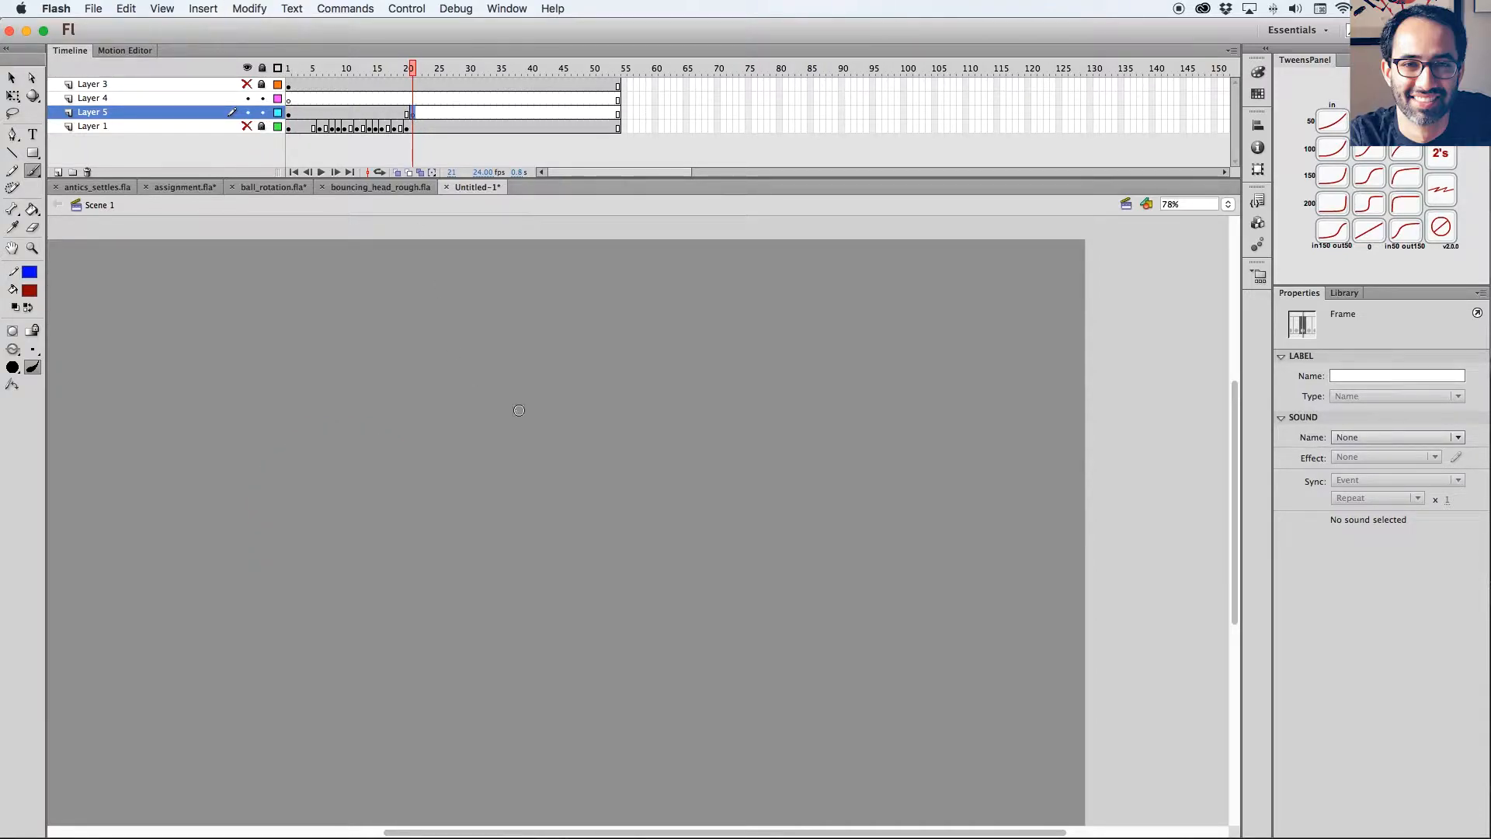
{"action": "key", "text": "b"}
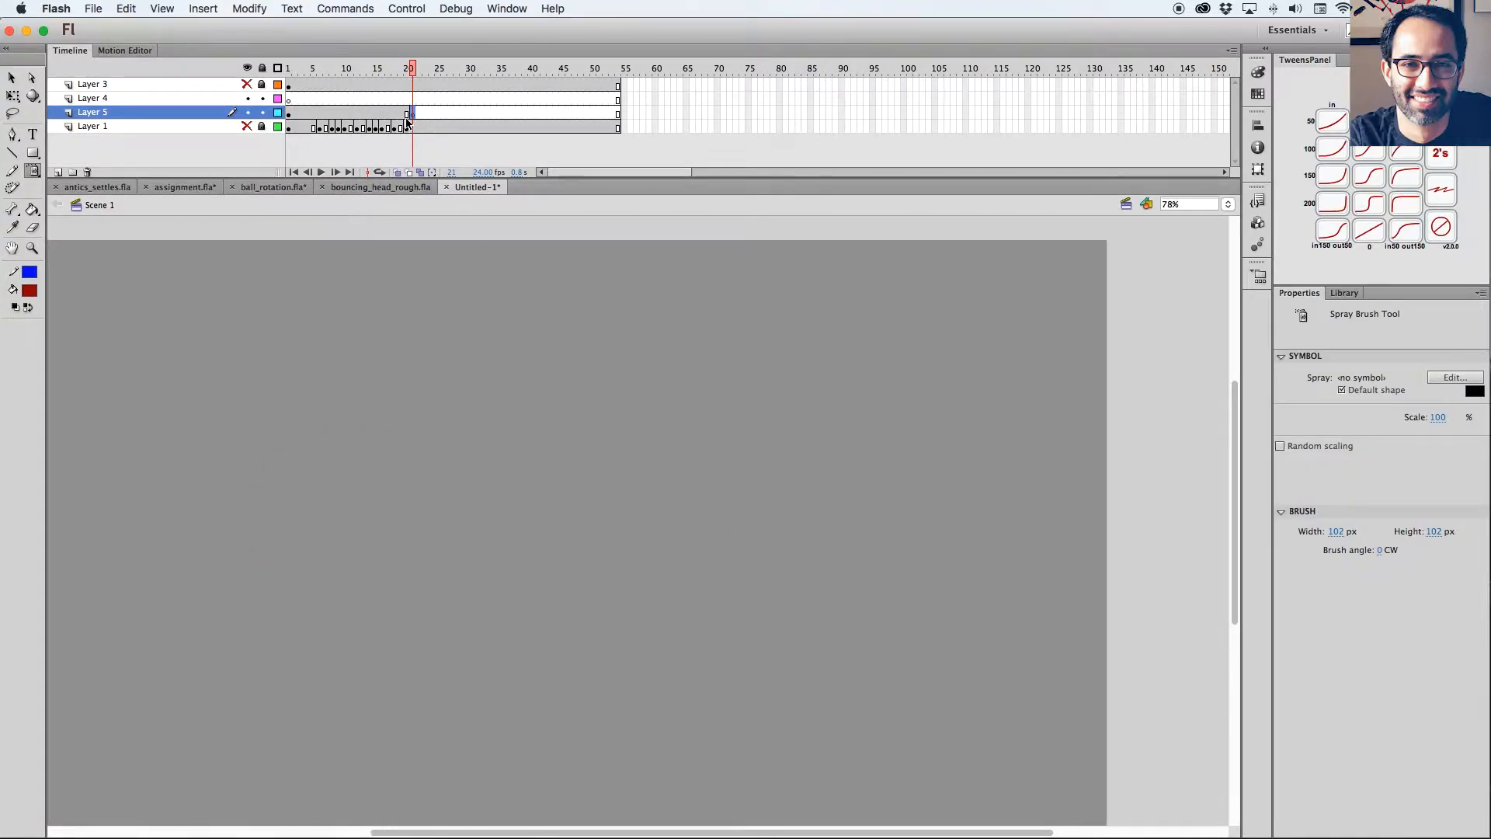
{"action": "left_click", "coordinate": [401, 113]}
{"action": "left_click", "coordinate": [412, 113]}
Delete the circle from the first keyframe of Layer 5.
{"action": "left_click", "coordinate": [381, 114]}
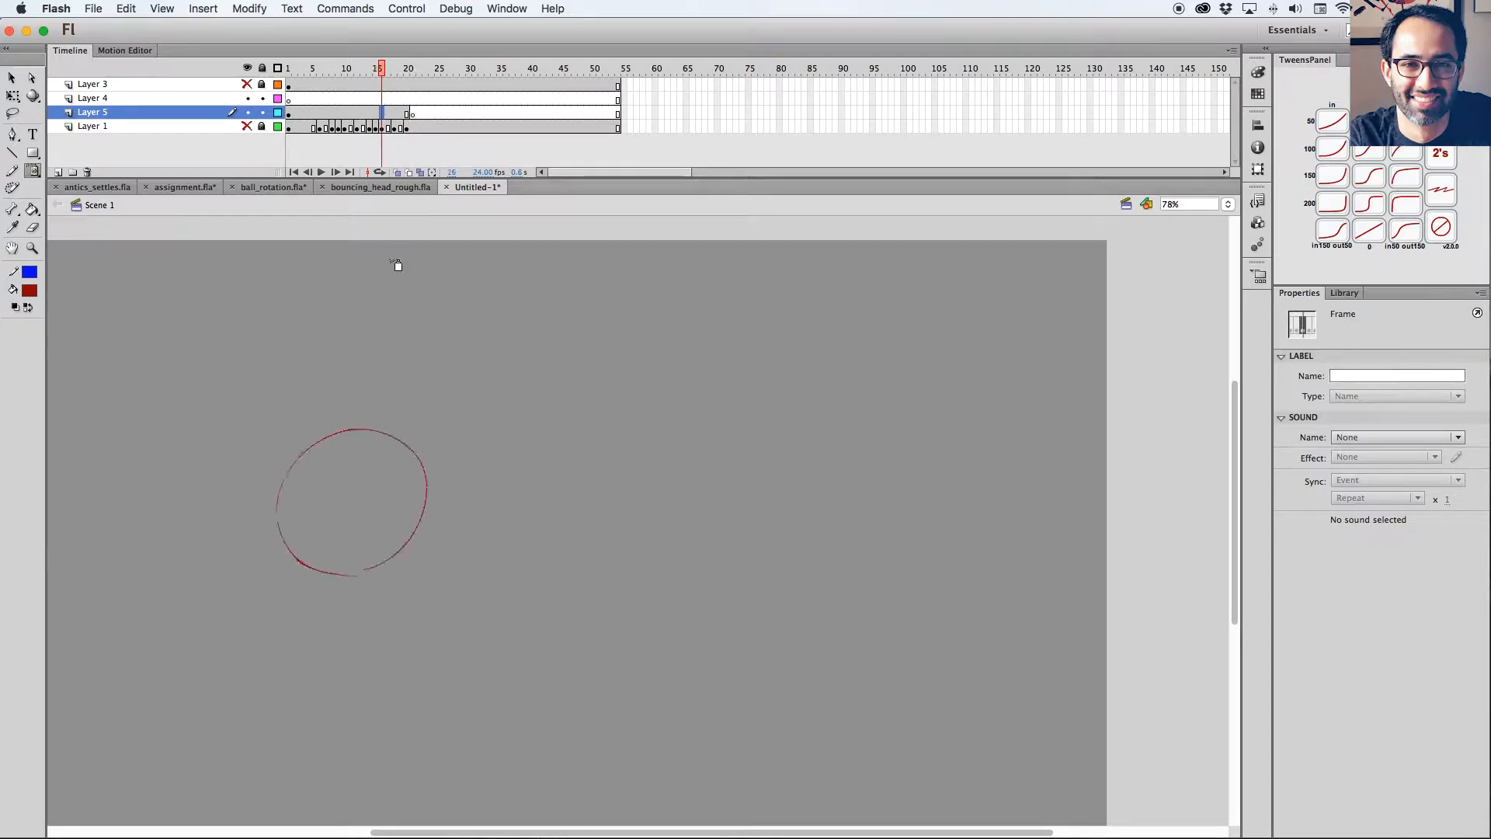
{"action": "key", "text": "l"}
{"action": "key", "text": "Delete"}
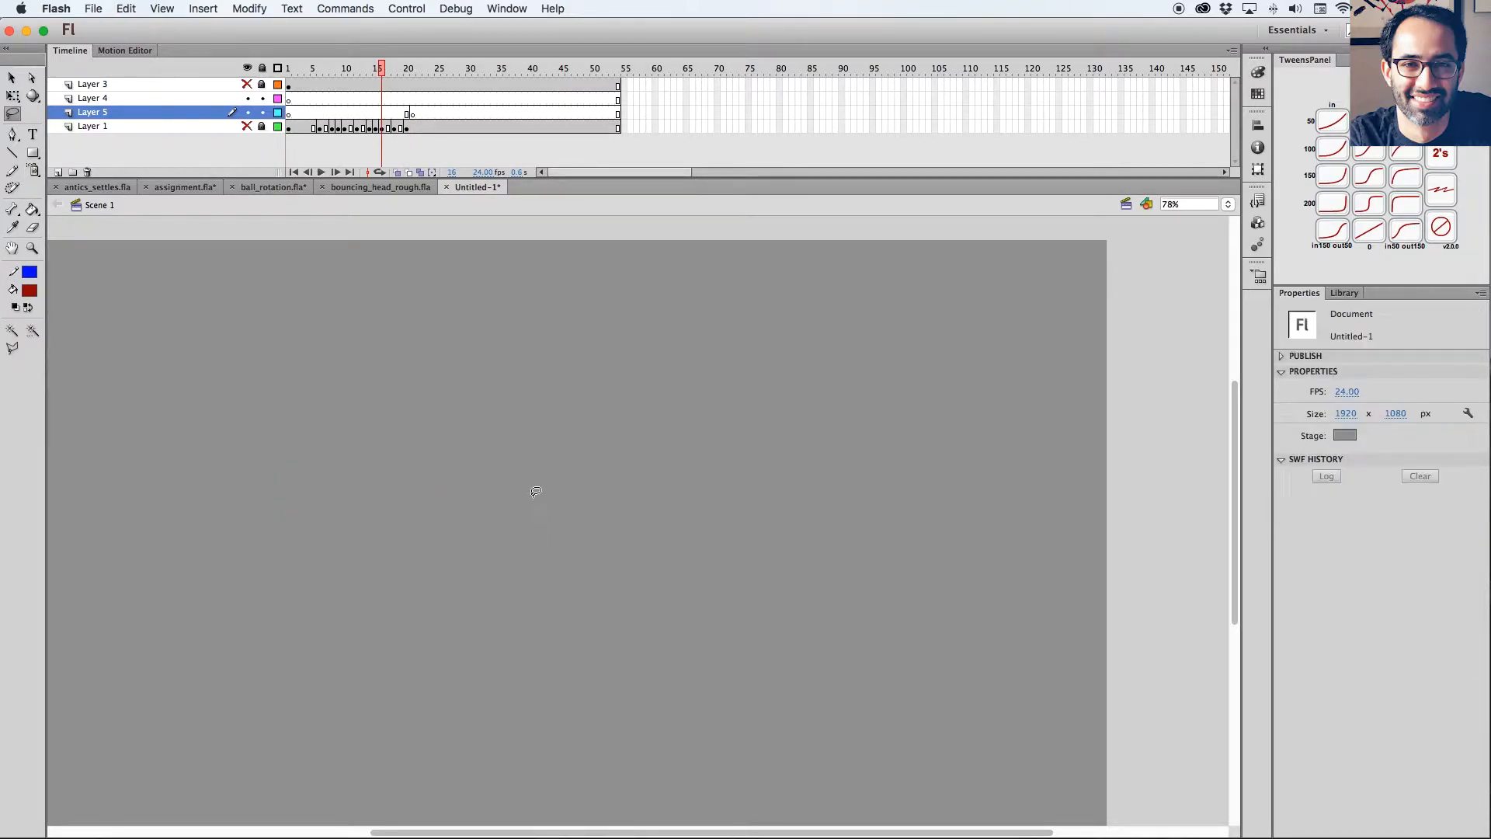
Brush a dark red square outline about 203 by 193 px on the first keyframe of Layer 5.
{"action": "key", "text": "b"}
Clean up the square by erasing stray strokes near its corners and redrawing its edges.
{"action": "key", "text": "b"}
{"action": "left_click_drag", "start_coordinate": [264, 546], "coordinate": [273, 464]}
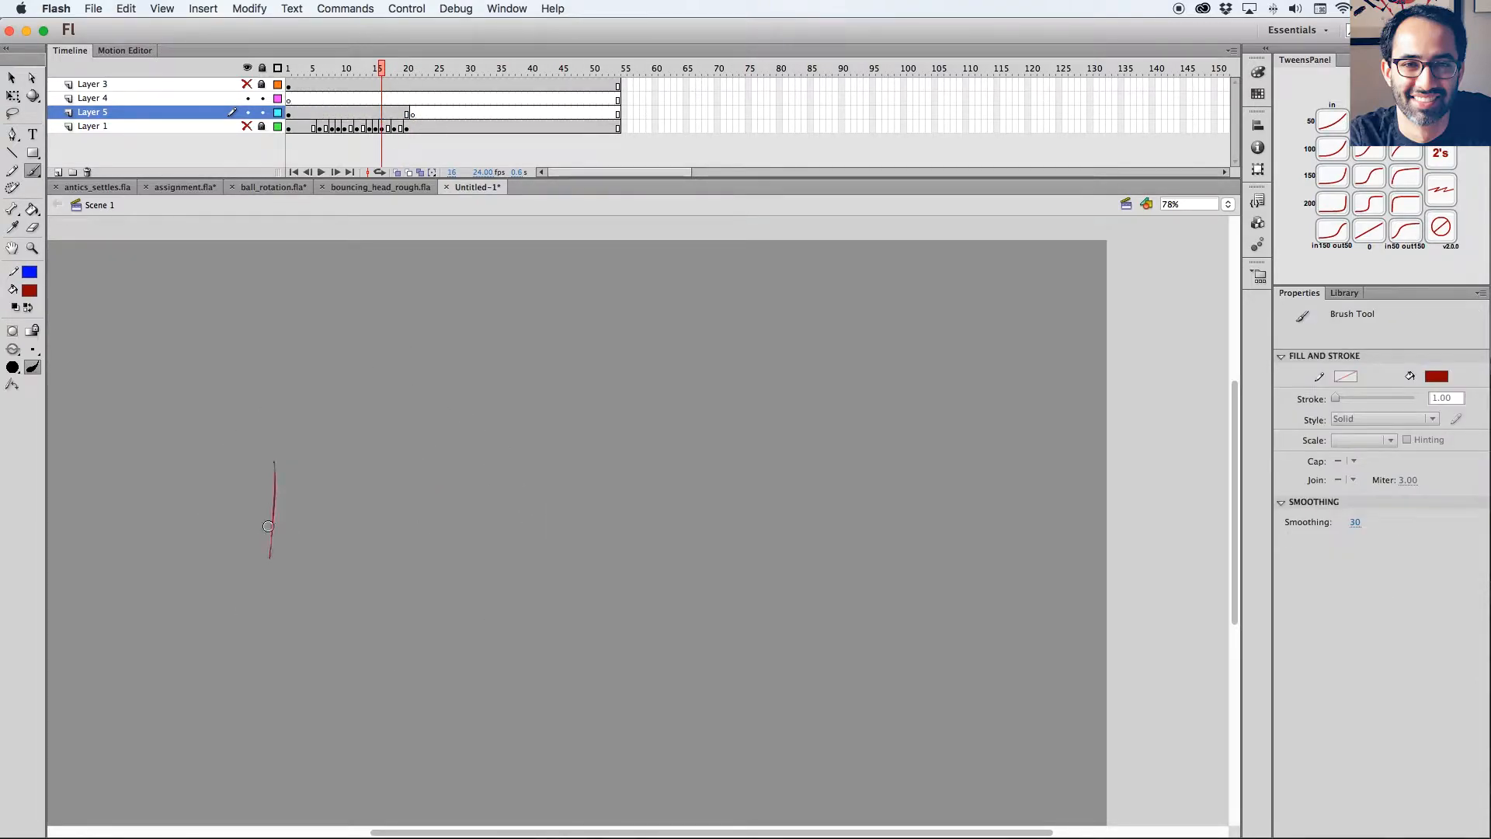
{"action": "key", "text": "super+z"}
{"action": "mouse_move", "coordinate": [271, 546]}
{"action": "left_mouse_down"}
{"action": "mouse_move", "coordinate": [273, 458]}
{"action": "mouse_move", "coordinate": [294, 445]}
{"action": "mouse_move", "coordinate": [357, 453]}
{"action": "left_mouse_up"}
{"action": "mouse_move", "coordinate": [284, 442]}
{"action": "left_mouse_down"}
{"action": "mouse_move", "coordinate": [354, 446]}
{"action": "mouse_move", "coordinate": [385, 537]}
{"action": "left_mouse_up"}
{"action": "key", "text": "super+z"}
{"action": "left_click_drag", "start_coordinate": [273, 551], "coordinate": [394, 552]}
{"action": "key", "text": "e"}
{"action": "left_click_drag", "start_coordinate": [354, 458], "coordinate": [303, 458]}
{"action": "key", "text": "b"}
{"action": "key", "text": "b"}
{"action": "key", "text": "b"}
{"action": "mouse_move", "coordinate": [388, 552]}
{"action": "left_mouse_down"}
{"action": "mouse_move", "coordinate": [393, 451]}
{"action": "mouse_move", "coordinate": [285, 451]}
{"action": "left_mouse_up"}
{"action": "key", "text": "e"}
{"action": "left_click_drag", "start_coordinate": [396, 437], "coordinate": [400, 536]}
{"action": "key", "text": "b"}
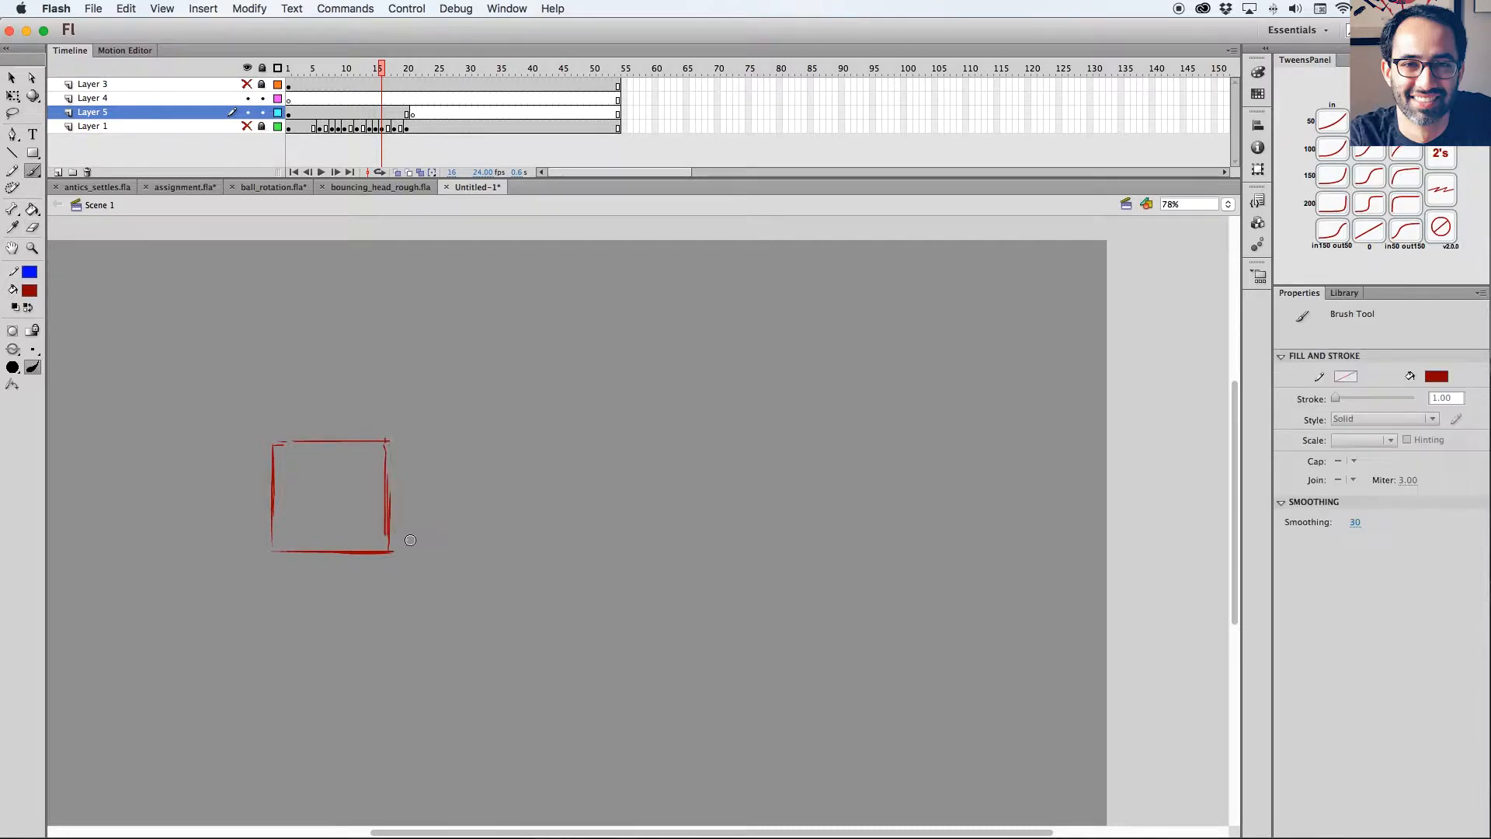
Paste a copy of the square in place on the frame 21 keyframe of Layer 5 and nudge it to the right.
{"action": "left_click_drag", "start_coordinate": [381, 71], "coordinate": [416, 71]}
{"action": "left_click", "coordinate": [409, 114]}
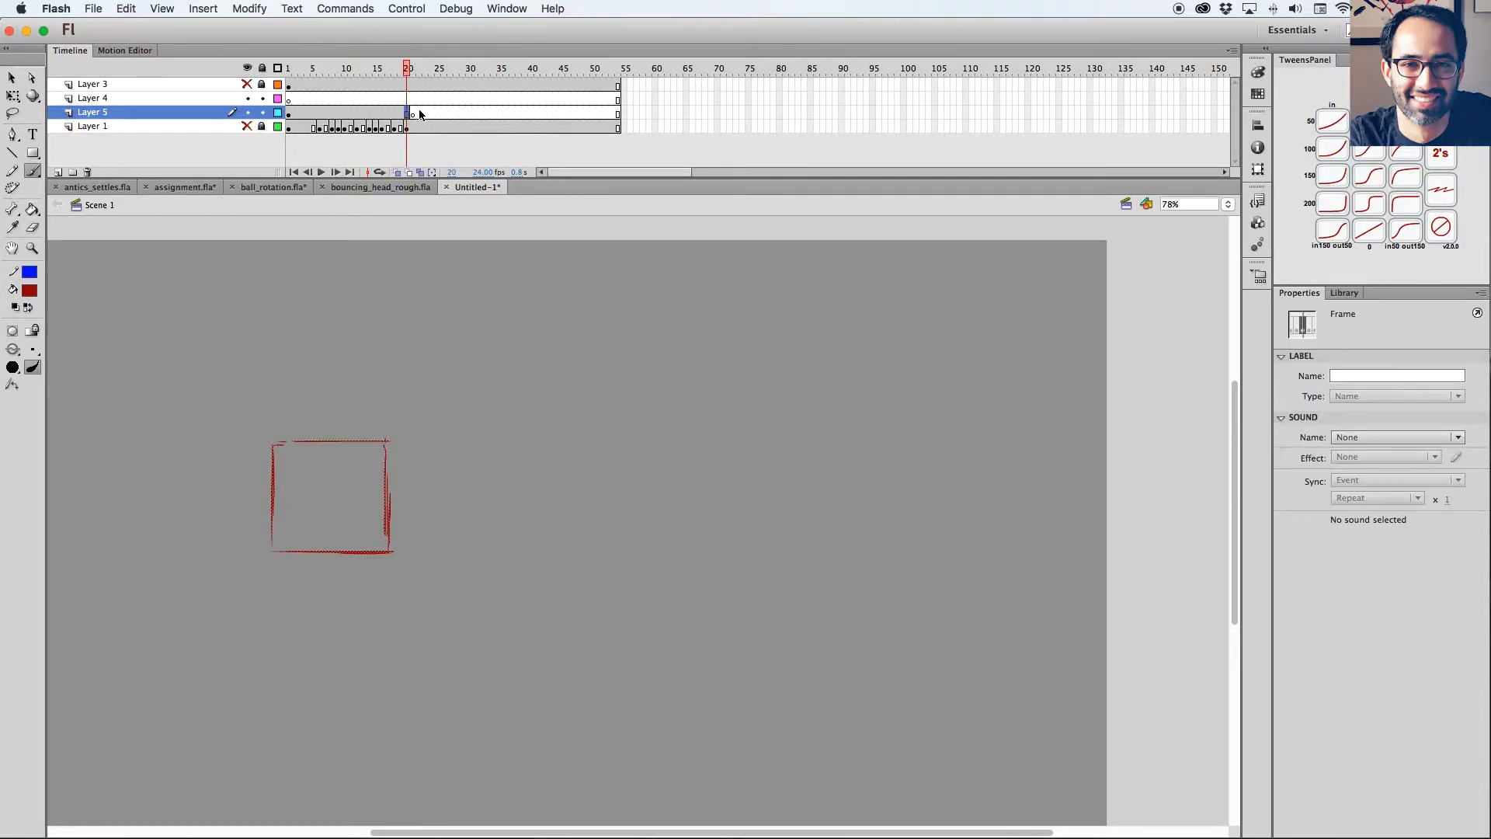
{"action": "left_click", "coordinate": [420, 118]}
{"action": "key", "text": "shift+super+v"}
{"action": "key", "text": "shift+Right"}
{"action": "key", "text": "shift+Right"}
{"action": "key", "text": "shift+Right"}
{"action": "key", "text": "shift+Right"}
{"action": "key", "text": "shift+Right"}
{"action": "key", "text": "shift+Right"}
{"action": "key", "text": "shift+Right"}
{"action": "key", "text": "shift+Right"}
{"action": "key", "text": "shift+Right"}
{"action": "key", "text": "shift+Right"}
{"action": "key", "text": "shift+Right"}
{"action": "key", "text": "shift+Right"}
{"action": "key", "text": "shift+Right"}
{"action": "key", "text": "shift+Right"}
{"action": "key", "text": "shift+Right"}
{"action": "key", "text": "shift+Right"}
{"action": "key", "text": "shift+Right"}
{"action": "key", "text": "shift+Right"}
{"action": "key", "text": "shift+Right"}
{"action": "key", "text": "shift+Right"}
{"action": "key", "text": "shift+Right"}
{"action": "key", "text": "shift+Right"}
{"action": "key", "text": "shift+Right"}
{"action": "key", "text": "shift+Right"}
{"action": "key", "text": "shift+Right"}
{"action": "key", "text": "shift+Right"}
{"action": "key", "text": "shift+Right"}
{"action": "key", "text": "shift+Right"}
{"action": "key", "text": "shift+Right"}
{"action": "key", "text": "shift+Right"}
{"action": "key", "text": "shift+Right"}
{"action": "key", "text": "shift+Right"}
{"action": "key", "text": "shift+Right"}
{"action": "key", "text": "shift+Right"}
{"action": "key", "text": "shift+Right"}
{"action": "key", "text": "shift+Right"}
{"action": "key", "text": "shift+super+a"}
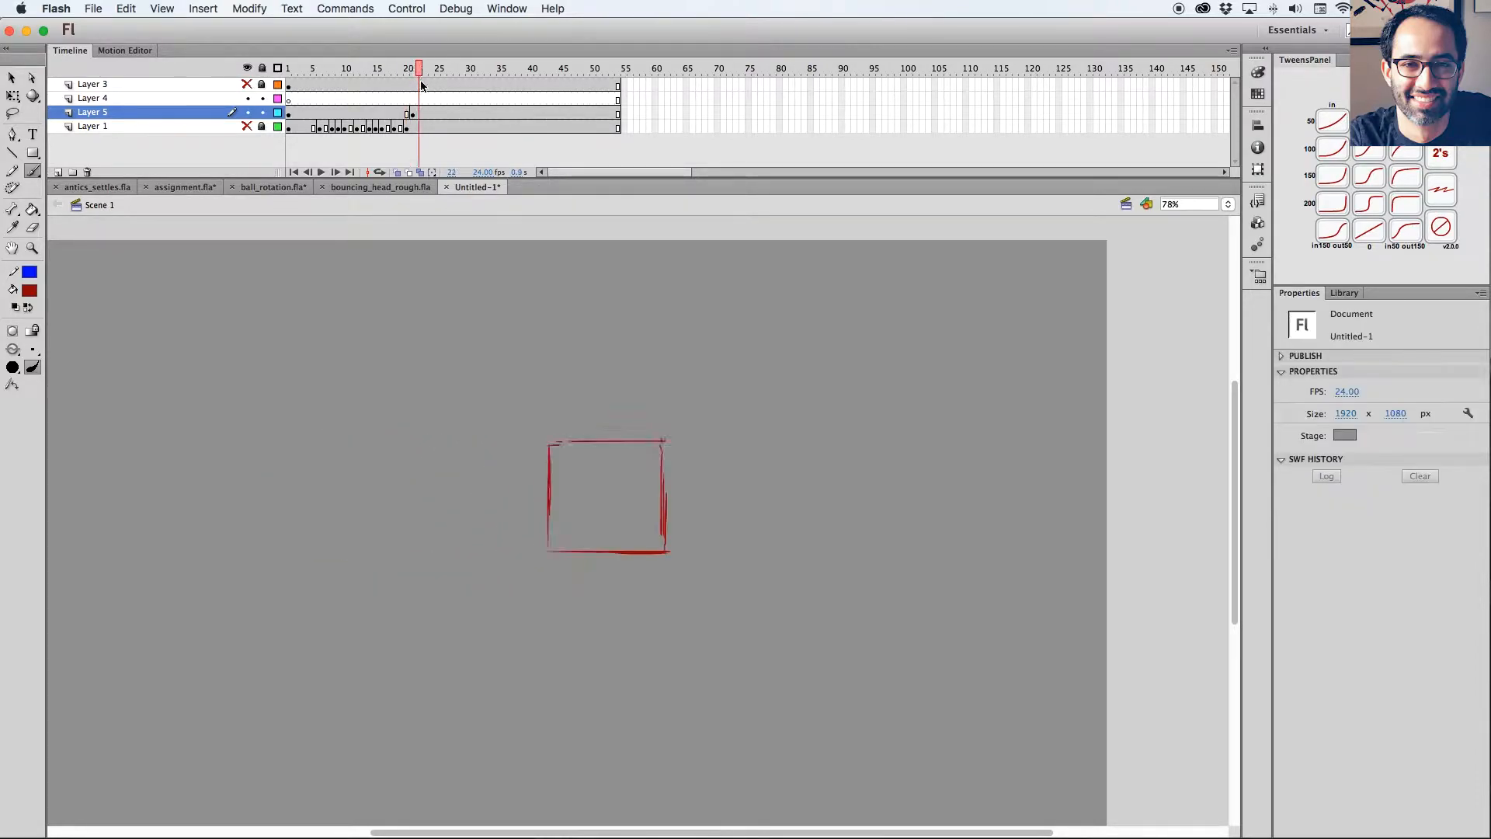
Turn on onion skinning and move the frame 21 square right and down to X 1278.40, Y 554.05.
{"action": "key", "text": "super+minus"}
{"action": "key", "text": "v"}
{"action": "left_click", "coordinate": [419, 114]}
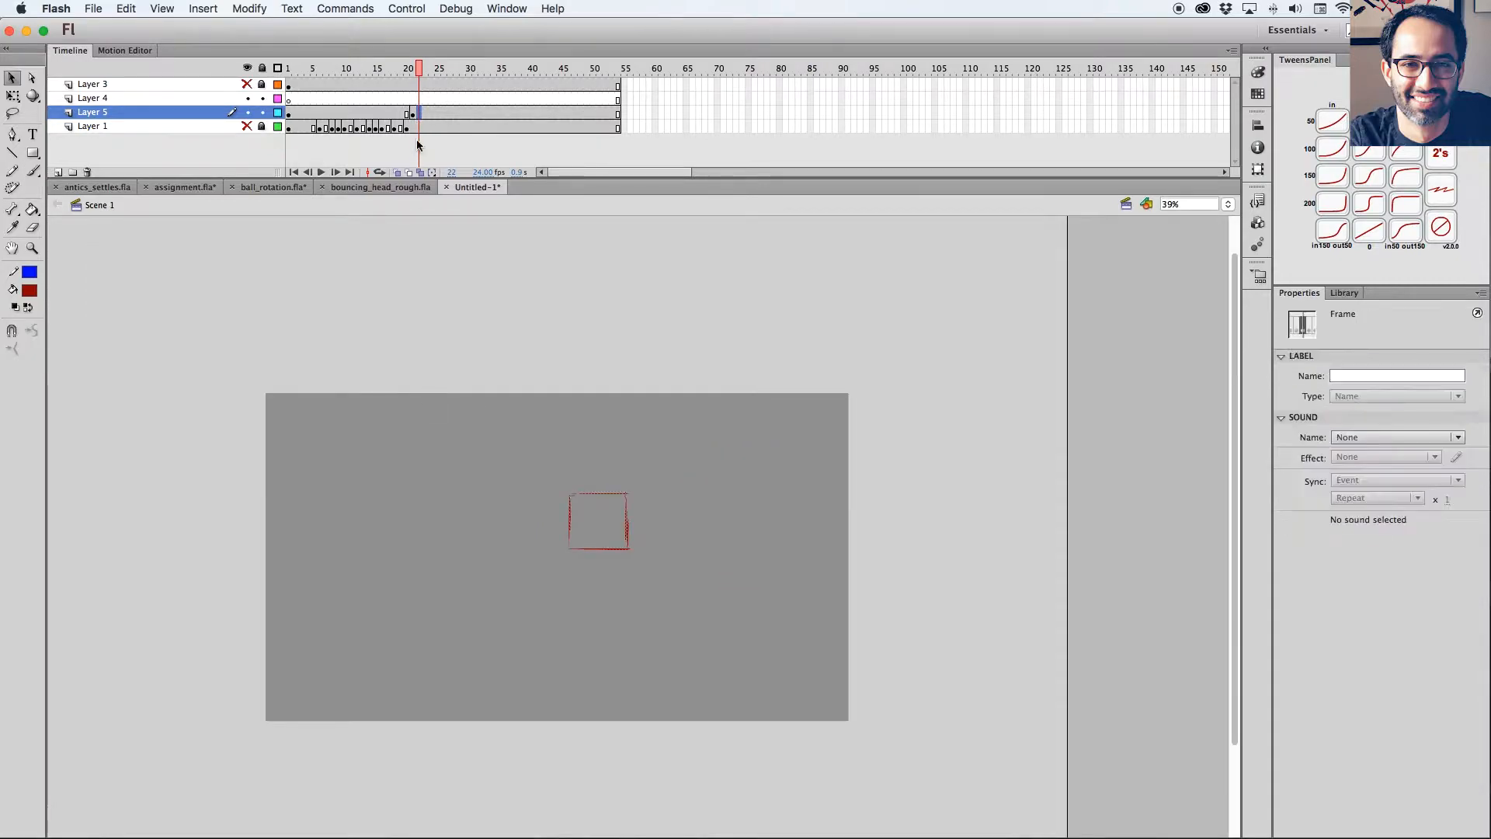
{"action": "left_click", "coordinate": [397, 172]}
{"action": "key", "text": "super+a"}
{"action": "key", "text": "shift+Right"}
{"action": "key", "text": "shift+Right"}
{"action": "key", "text": "shift+Right"}
{"action": "key", "text": "shift+Right"}
{"action": "key", "text": "shift+Right"}
{"action": "key", "text": "shift+Right"}
{"action": "key", "text": "shift+Right"}
{"action": "key", "text": "shift+Right"}
{"action": "key", "text": "shift+Right"}
{"action": "key", "text": "shift+Right"}
{"action": "key", "text": "shift+Right"}
{"action": "key", "text": "shift+Right"}
{"action": "key", "text": "shift+Right"}
{"action": "key", "text": "shift+Right"}
{"action": "key", "text": "shift+Right"}
{"action": "key", "text": "shift+Right"}
{"action": "key", "text": "shift+Right"}
{"action": "key", "text": "shift+Right"}
{"action": "key", "text": "shift+Right"}
{"action": "key", "text": "shift+Right"}
{"action": "key", "text": "shift+Right"}
{"action": "key", "text": "shift+Right"}
{"action": "key", "text": "shift+Right"}
{"action": "key", "text": "shift+Right"}
{"action": "key", "text": "shift+Right"}
{"action": "key", "text": "shift+Down"}
{"action": "key", "text": "shift+Down"}
{"action": "key", "text": "shift+Down"}
{"action": "key", "text": "shift+Down"}
{"action": "key", "text": "shift+Down"}
{"action": "key", "text": "shift+Down"}
{"action": "key", "text": "shift+Down"}
{"action": "key", "text": "shift+Down"}
{"action": "key", "text": "shift+Down"}
{"action": "key", "text": "shift+Down"}
{"action": "key", "text": "shift+Down"}
{"action": "key", "text": "shift+Down"}
{"action": "key", "text": "shift+Down"}
{"action": "key", "text": "shift+Down"}
{"action": "key", "text": "shift+Down"}
{"action": "key", "text": "shift+Down"}
{"action": "key", "text": "shift+Down"}
{"action": "key", "text": "shift+Down"}
{"action": "key", "text": "shift+Down"}
{"action": "key", "text": "shift+Down"}
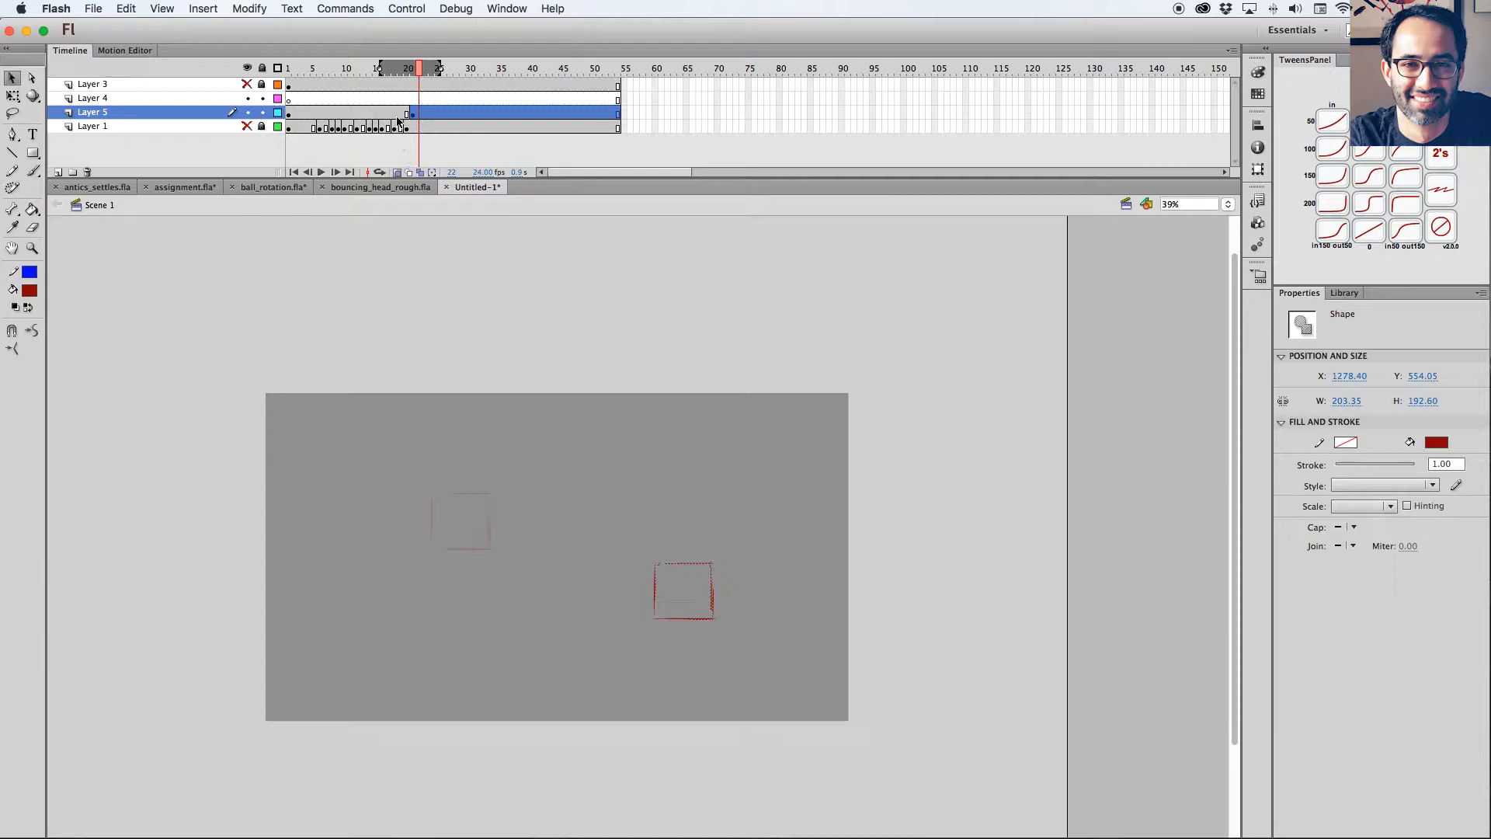
{"action": "left_click", "coordinate": [397, 117]}
{"action": "left_click", "coordinate": [413, 116]}
{"action": "key", "text": "Delete"}
{"action": "left_click", "coordinate": [400, 116]}
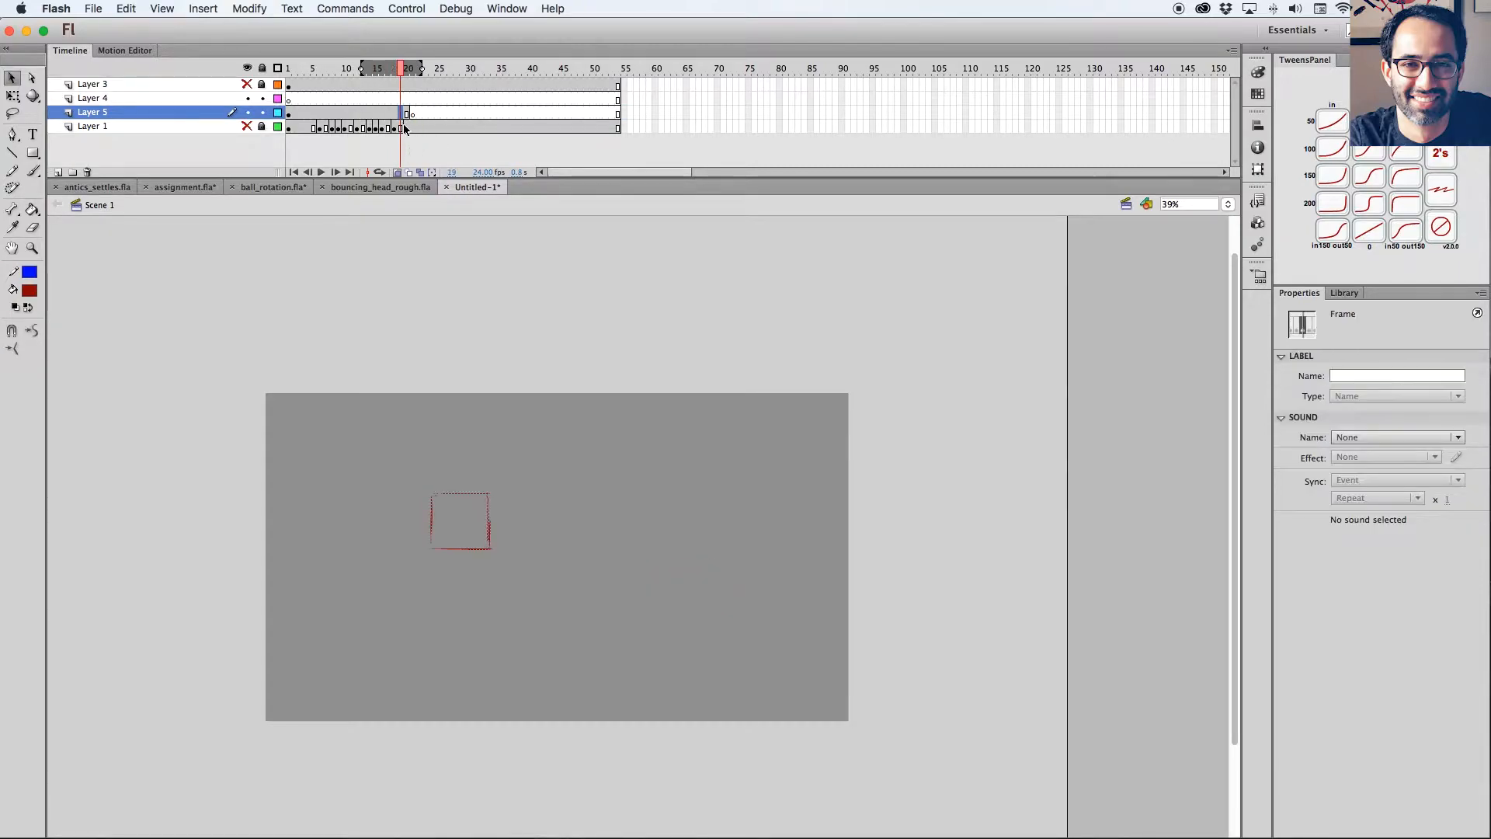
{"action": "left_click", "coordinate": [412, 116]}
{"action": "key", "text": "super+z"}
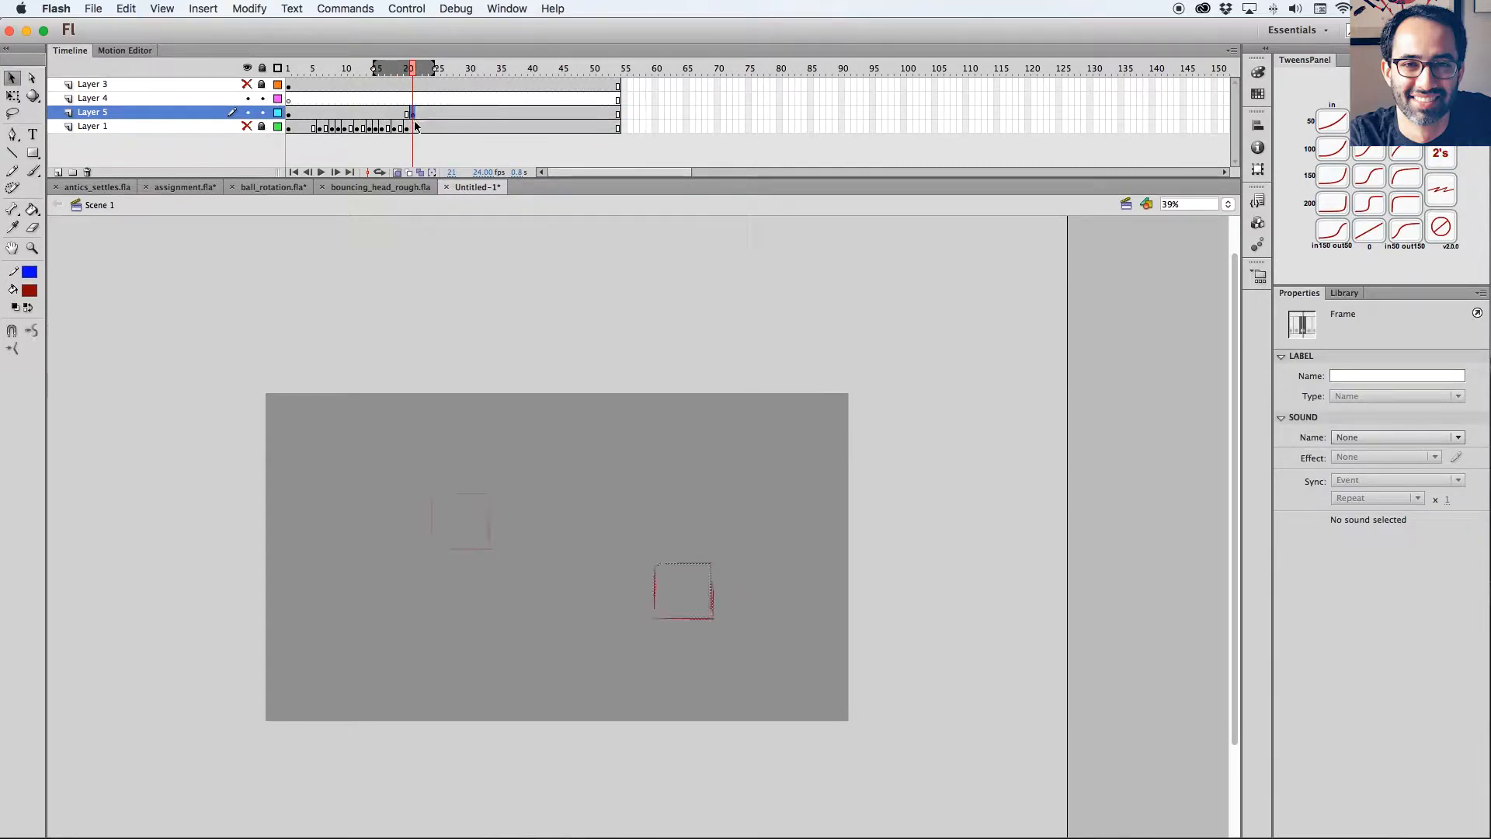
Move the square on the first keyframe of Layer 5 left and down to X 385.90, Y 554.05.
{"action": "left_click", "coordinate": [394, 115]}
{"action": "key", "text": "shift+Left"}
{"action": "key", "text": "shift+Left"}
{"action": "key", "text": "shift+Left"}
{"action": "key", "text": "shift+Left"}
{"action": "key", "text": "shift+Left"}
{"action": "key", "text": "shift+Left"}
{"action": "key", "text": "shift+Left"}
{"action": "key", "text": "shift+Left"}
{"action": "key", "text": "shift+Left"}
{"action": "key", "text": "shift+Left"}
{"action": "key", "text": "shift+Left"}
{"action": "key", "text": "shift+Left"}
{"action": "key", "text": "shift+Left"}
{"action": "key", "text": "shift+Left"}
{"action": "key", "text": "shift+Left"}
{"action": "key", "text": "shift+Left"}
{"action": "key", "text": "shift+Left"}
{"action": "key", "text": "shift+Left"}
{"action": "key", "text": "shift+Left"}
{"action": "key", "text": "shift+Left"}
{"action": "key", "text": "shift+Left"}
{"action": "key", "text": "shift+Left"}
{"action": "key", "text": "shift+Left"}
{"action": "key", "text": "shift+Left"}
{"action": "key", "text": "shift+Left"}
{"action": "key", "text": "shift+Left"}
{"action": "key", "text": "shift+Left"}
{"action": "key", "text": "shift+Left"}
{"action": "key", "text": "shift+Left"}
{"action": "key", "text": "shift+Left"}
{"action": "key", "text": "shift+Left"}
{"action": "key", "text": "shift+Left"}
{"action": "key", "text": "shift+Left"}
{"action": "key", "text": "shift+Left"}
{"action": "key", "text": "shift+Left"}
{"action": "key", "text": "shift+Left"}
{"action": "key", "text": "shift+Left"}
{"action": "key", "text": "shift+Left"}
{"action": "key", "text": "shift+Left"}
{"action": "key", "text": "shift+Left"}
Compare the square's start pose with its frame 21 pose and examine the frame 21 drawing closely.
{"action": "key", "text": "z"}
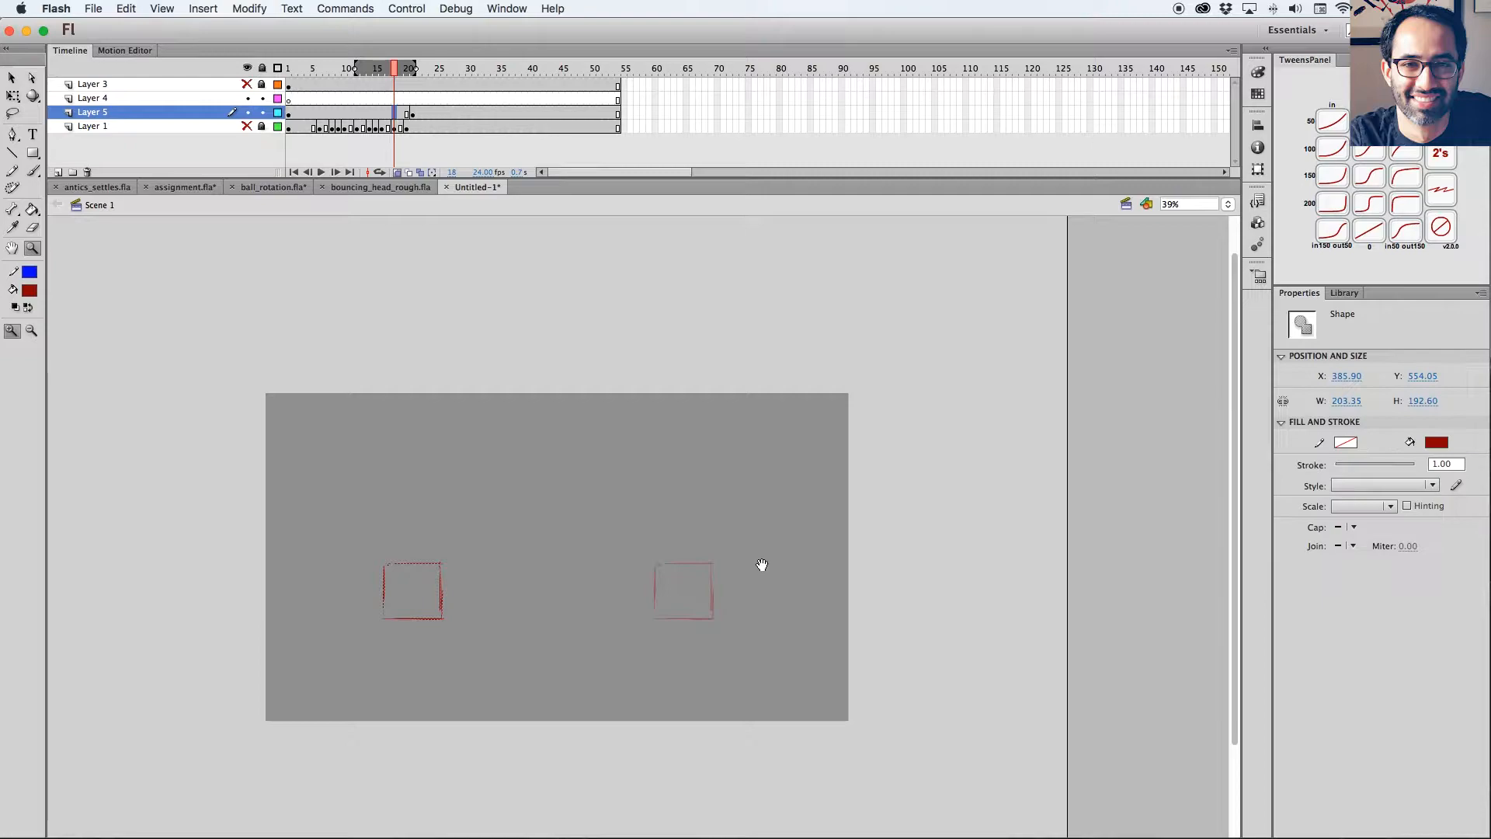
{"action": "left_click_drag", "start_coordinate": [763, 565], "coordinate": [744, 541]}
{"action": "left_click_drag", "start_coordinate": [869, 345], "coordinate": [200, 832]}
{"action": "left_click_drag", "start_coordinate": [744, 486], "coordinate": [652, 546]}
{"action": "key", "text": "v"}
{"action": "mouse_move", "coordinate": [395, 69]}
{"action": "left_mouse_down"}
{"action": "mouse_move", "coordinate": [427, 69]}
{"action": "mouse_move", "coordinate": [399, 68]}
{"action": "mouse_move", "coordinate": [414, 69]}
{"action": "left_mouse_up"}
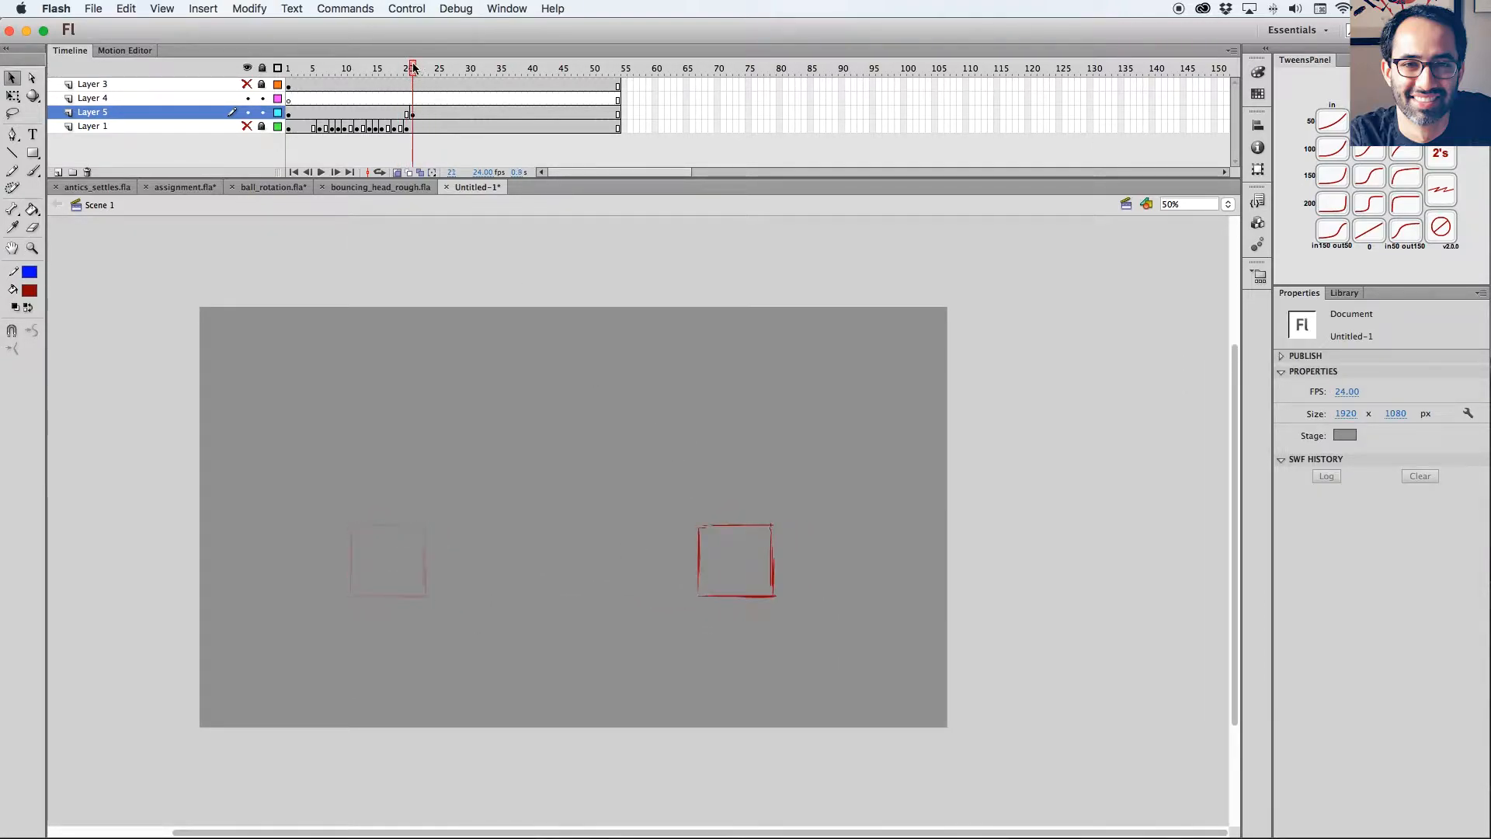
{"action": "left_click", "coordinate": [412, 114]}
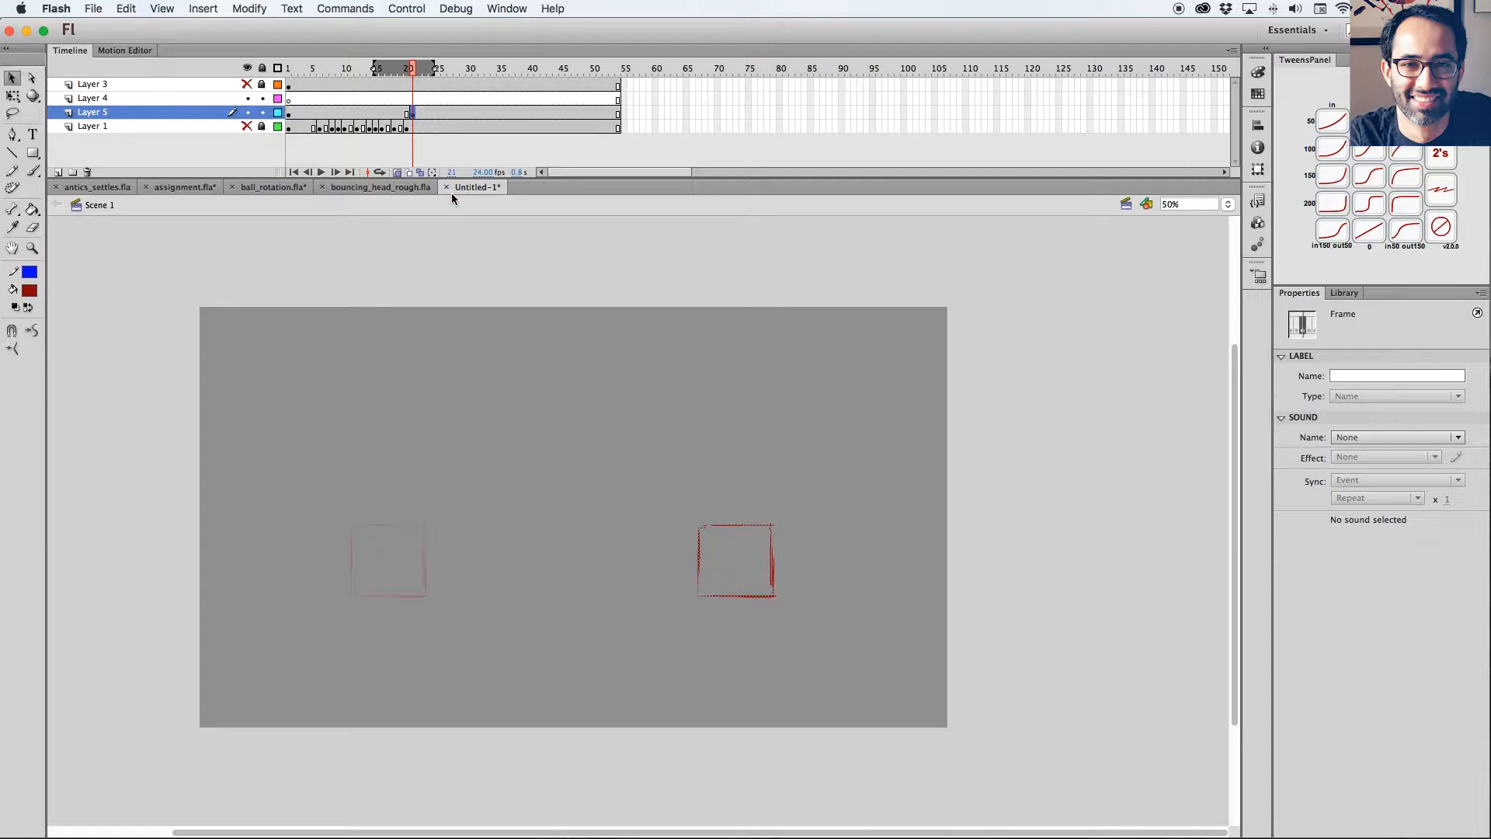
{"action": "left_click_drag", "start_coordinate": [416, 69], "coordinate": [412, 69]}
{"action": "key", "text": "super+space"}
{"action": "left_click_drag", "start_coordinate": [913, 425], "coordinate": [549, 750]}
{"action": "left_click_drag", "start_coordinate": [794, 503], "coordinate": [721, 560]}
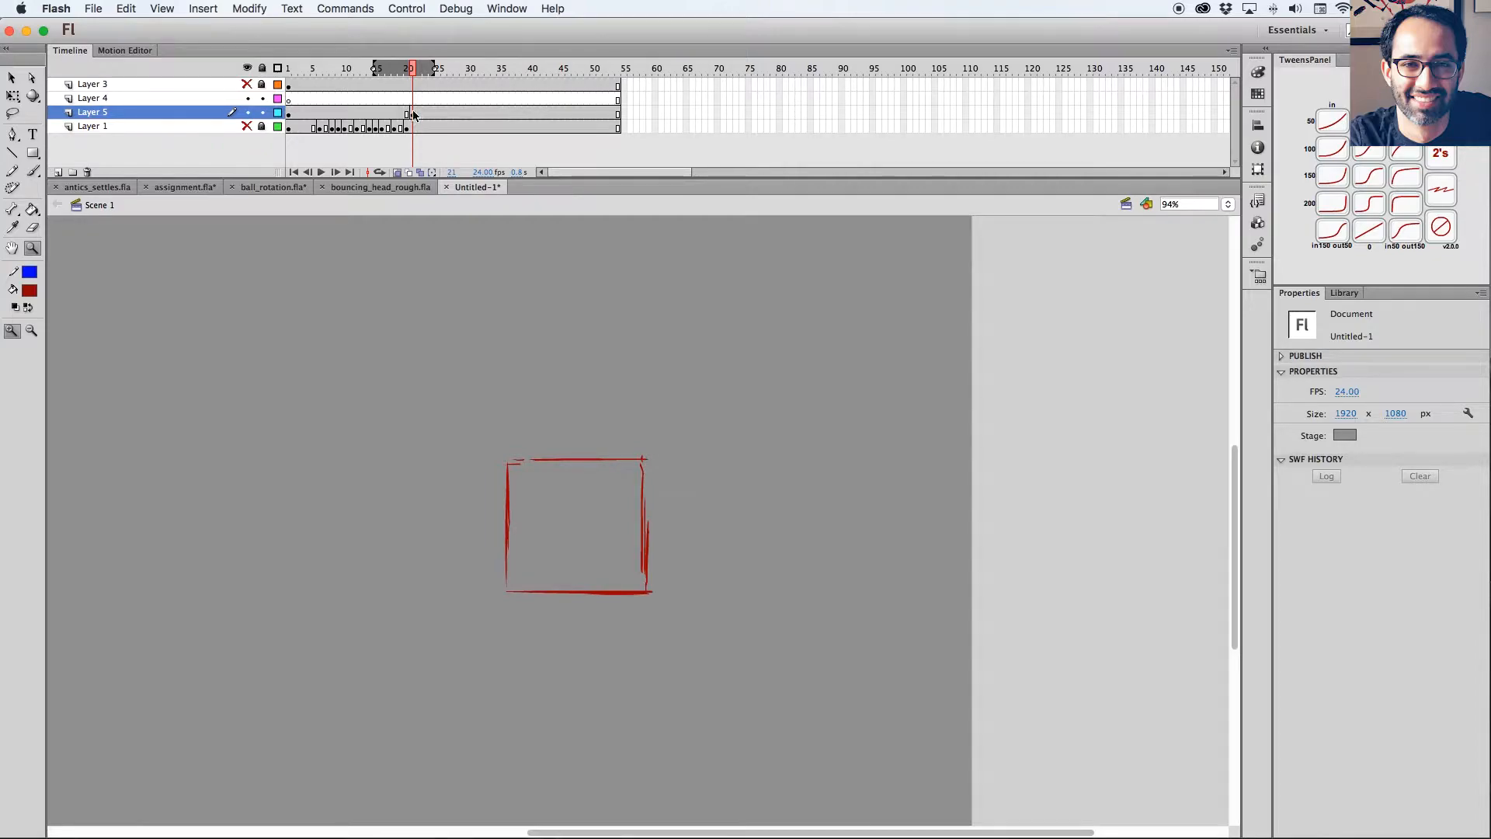
Insert a keyframe at frame 28 of Layer 5 and compare it with the frame 21 square.
{"action": "left_click", "coordinate": [455, 113]}
{"action": "key", "text": "F6"}
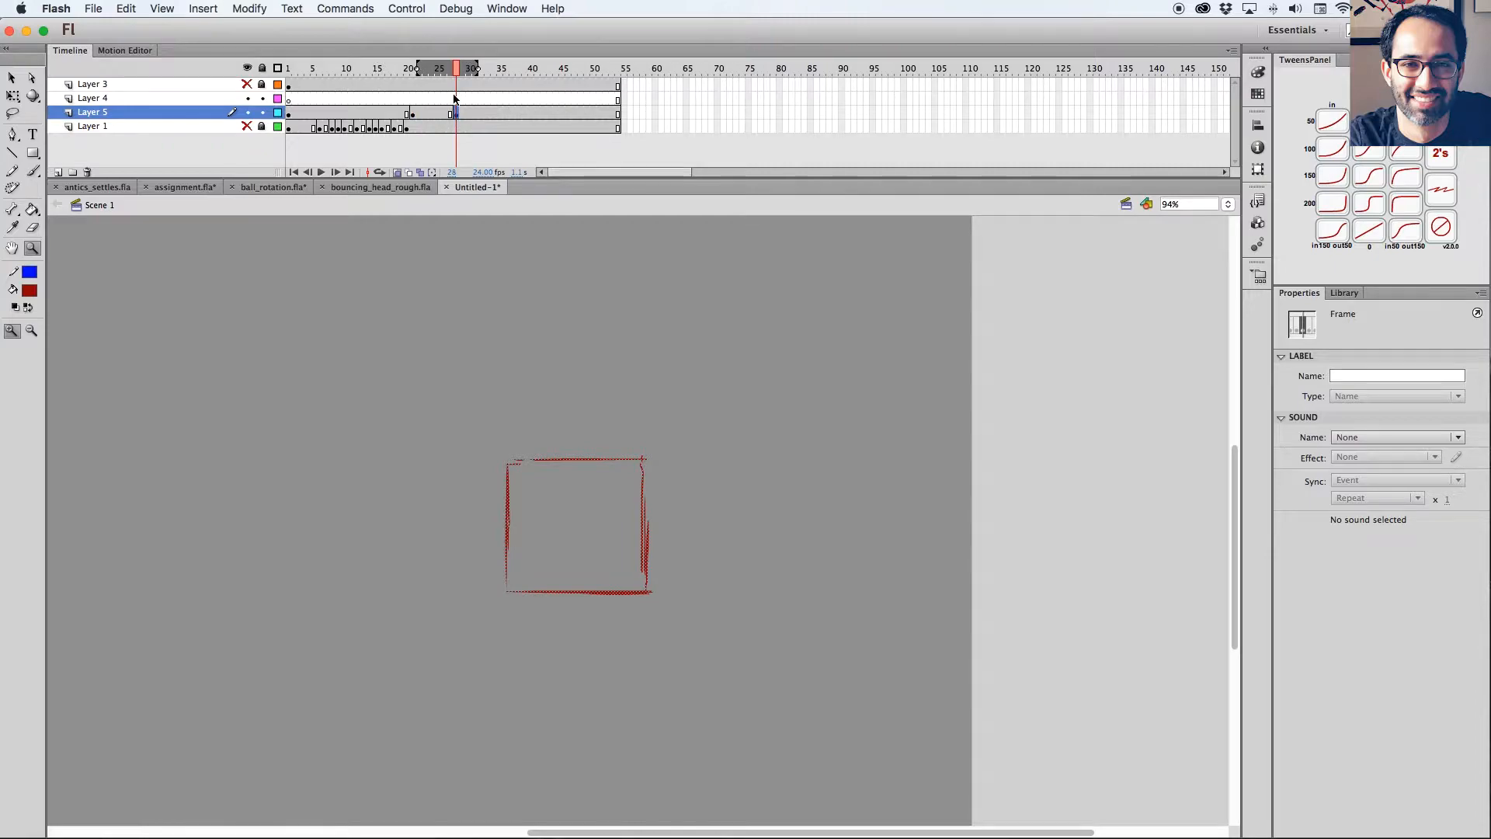
{"action": "left_click", "coordinate": [414, 115]}
{"action": "left_click_drag", "start_coordinate": [629, 462], "coordinate": [736, 477]}
{"action": "key", "text": "v"}
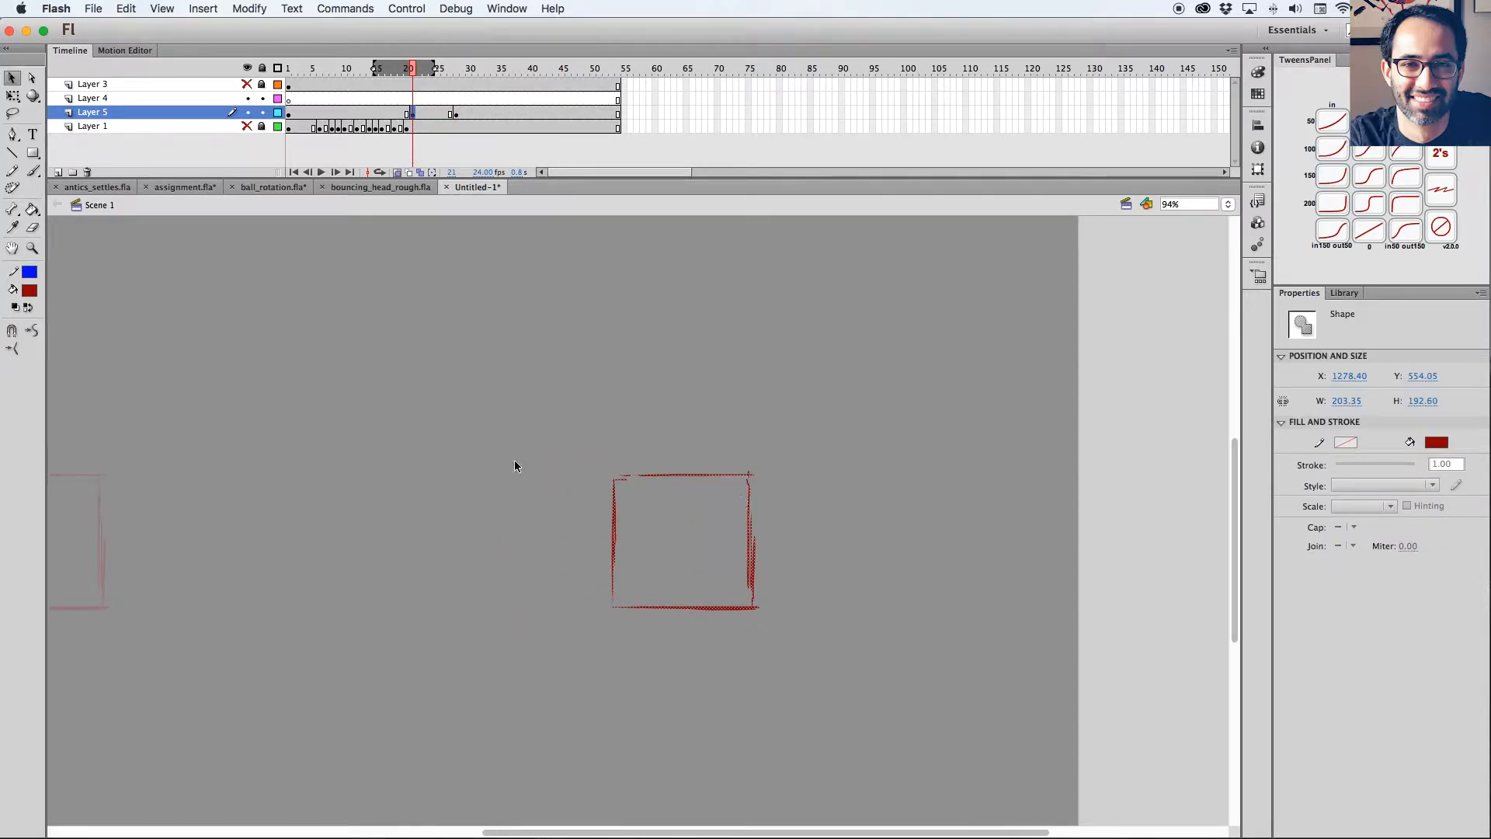
{"action": "left_click_drag", "start_coordinate": [416, 70], "coordinate": [408, 71]}
{"action": "left_click", "coordinate": [413, 114]}
{"action": "left_click_drag", "start_coordinate": [795, 520], "coordinate": [796, 498]}
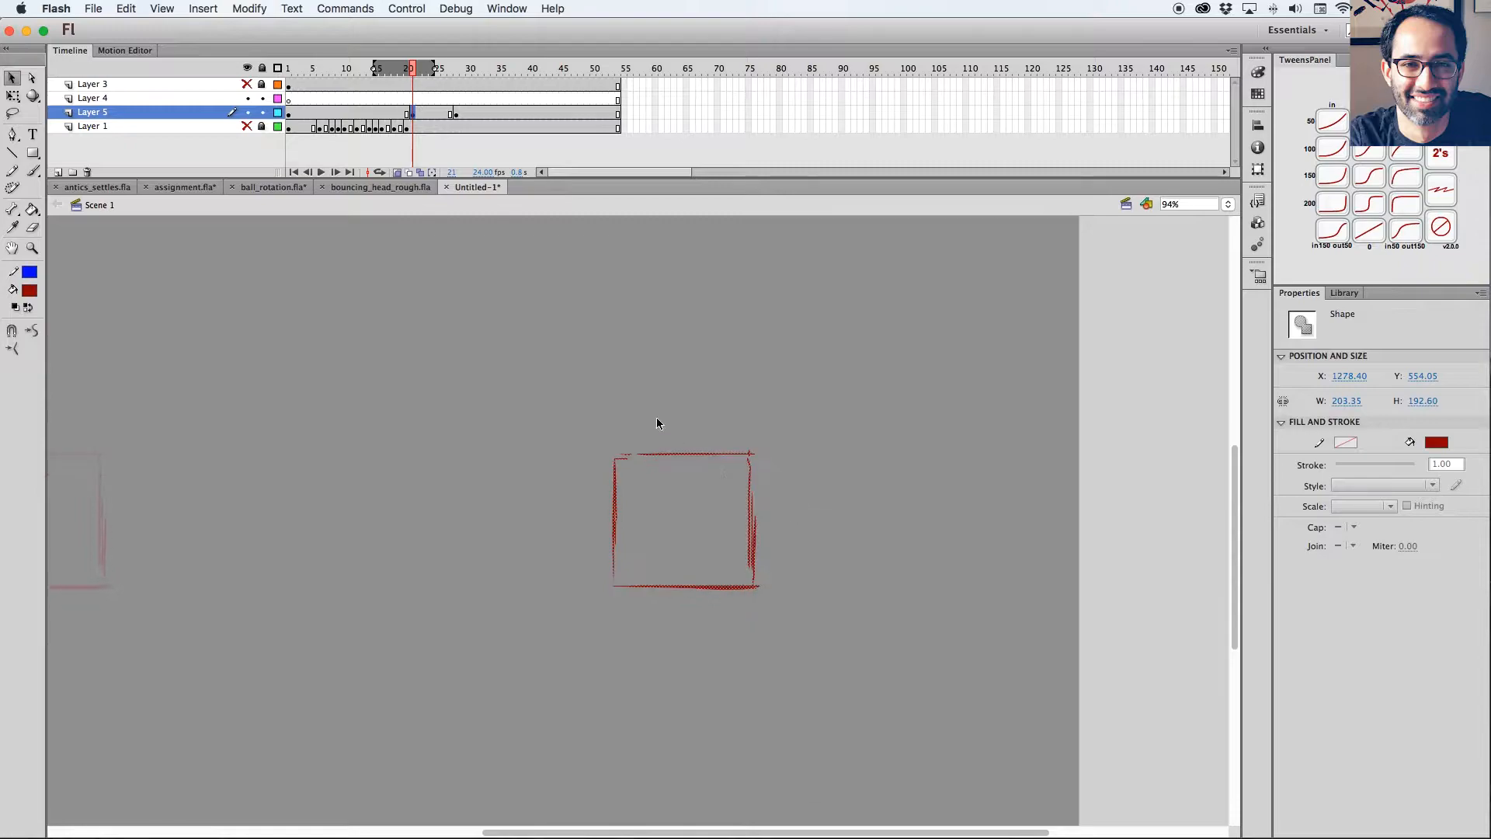
Write "stop" with the brush below and to the right of the square on frame 28 of Layer 5.
{"action": "left_click", "coordinate": [456, 115]}
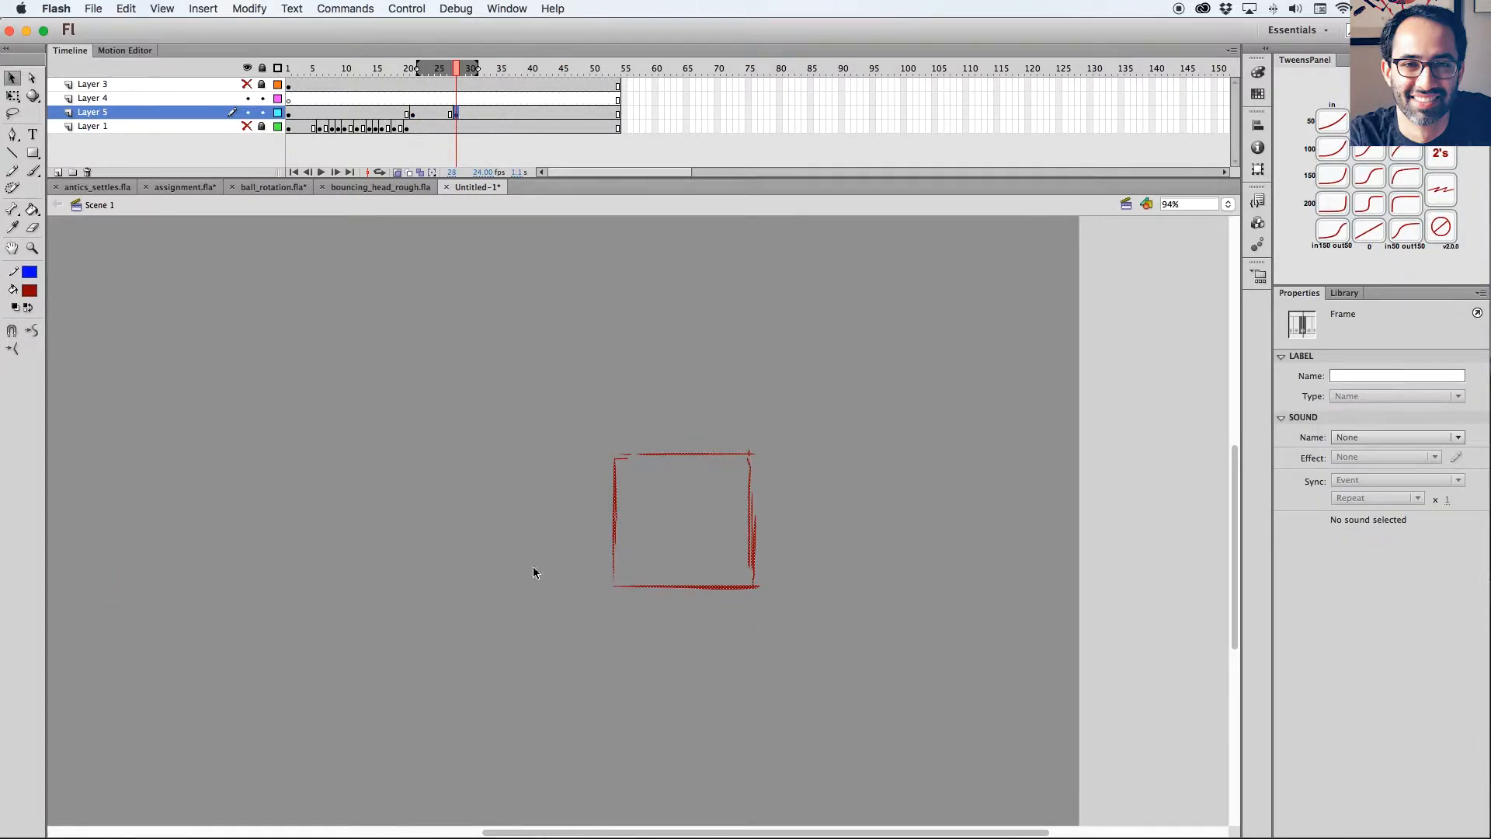
{"action": "key", "text": "b"}
{"action": "mouse_move", "coordinate": [808, 600]}
{"action": "left_mouse_down"}
{"action": "mouse_move", "coordinate": [800, 620]}
{"action": "mouse_move", "coordinate": [837, 609]}
{"action": "left_mouse_up"}
{"action": "left_click_drag", "start_coordinate": [841, 609], "coordinate": [849, 614]}
Draw a long red arrow pointing right toward the square on frame 21 of Layer 5.
{"action": "left_click", "coordinate": [415, 115]}
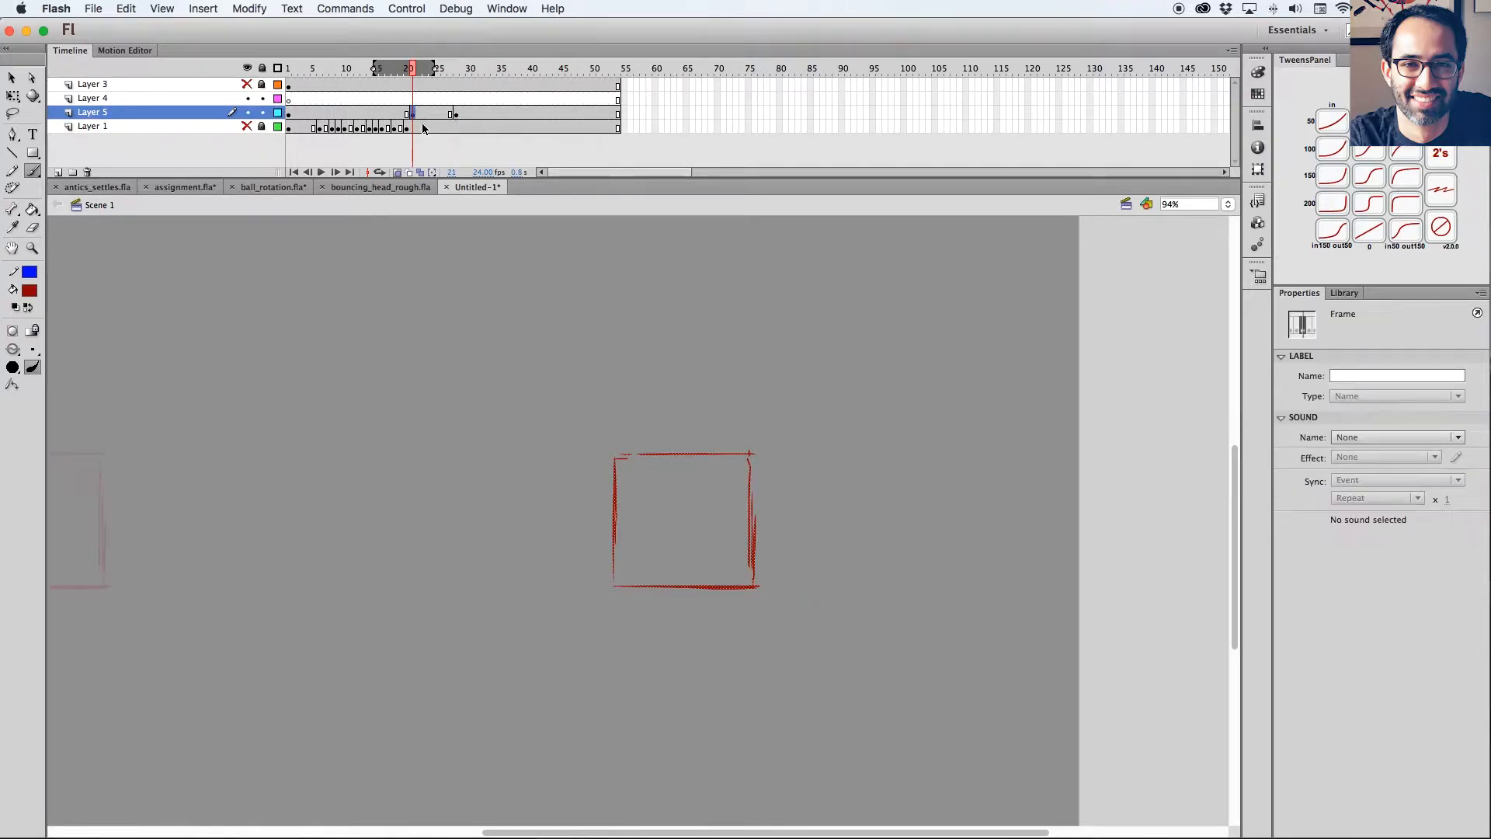
{"action": "left_click", "coordinate": [450, 117]}
{"action": "left_click", "coordinate": [414, 115]}
{"action": "key", "text": "ctrl+a"}
{"action": "key", "text": "q"}
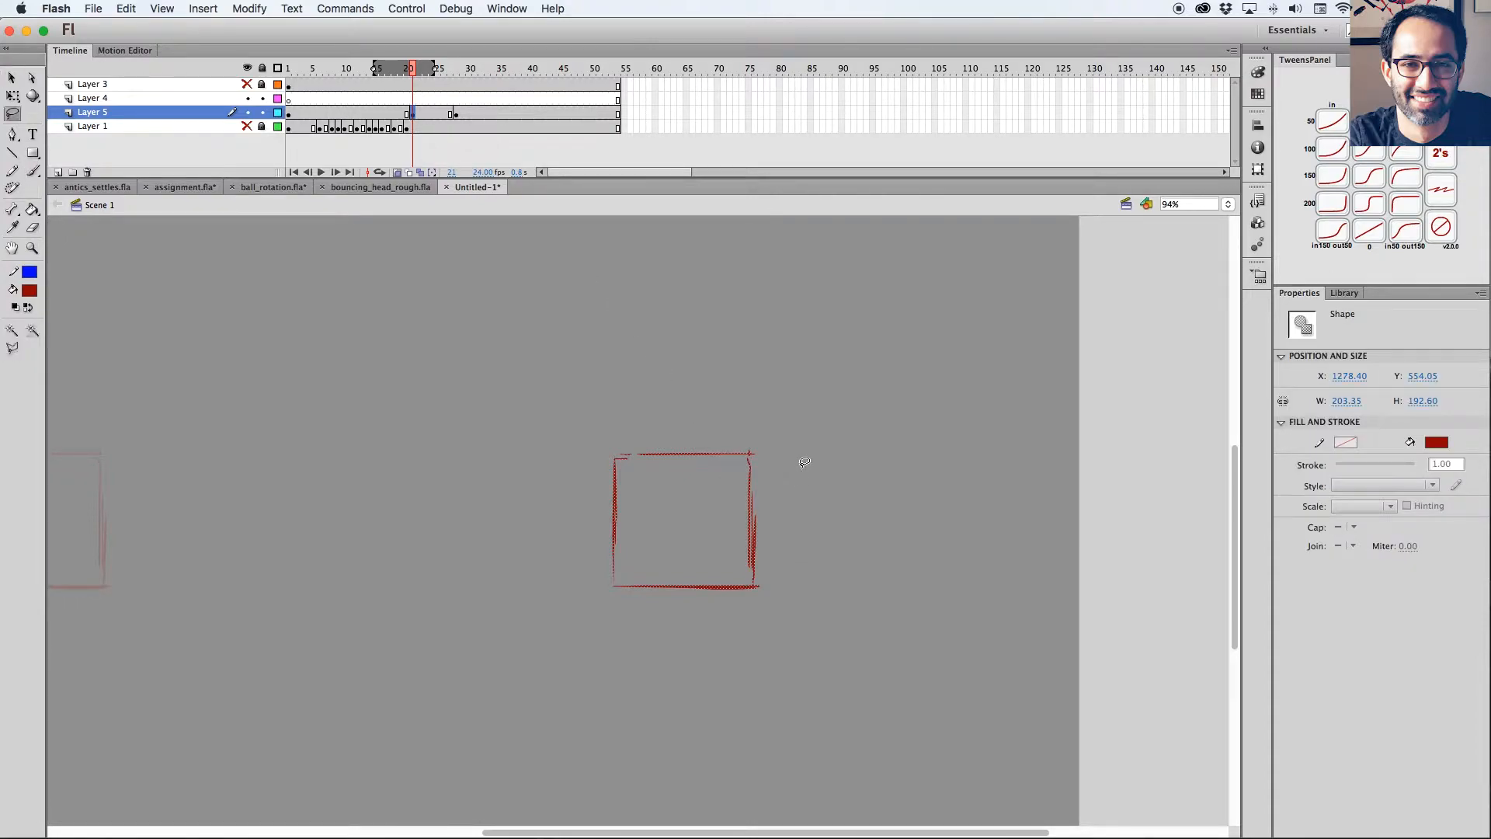
{"action": "left_click_drag", "start_coordinate": [785, 467], "coordinate": [880, 452]}
{"action": "key", "text": "v"}
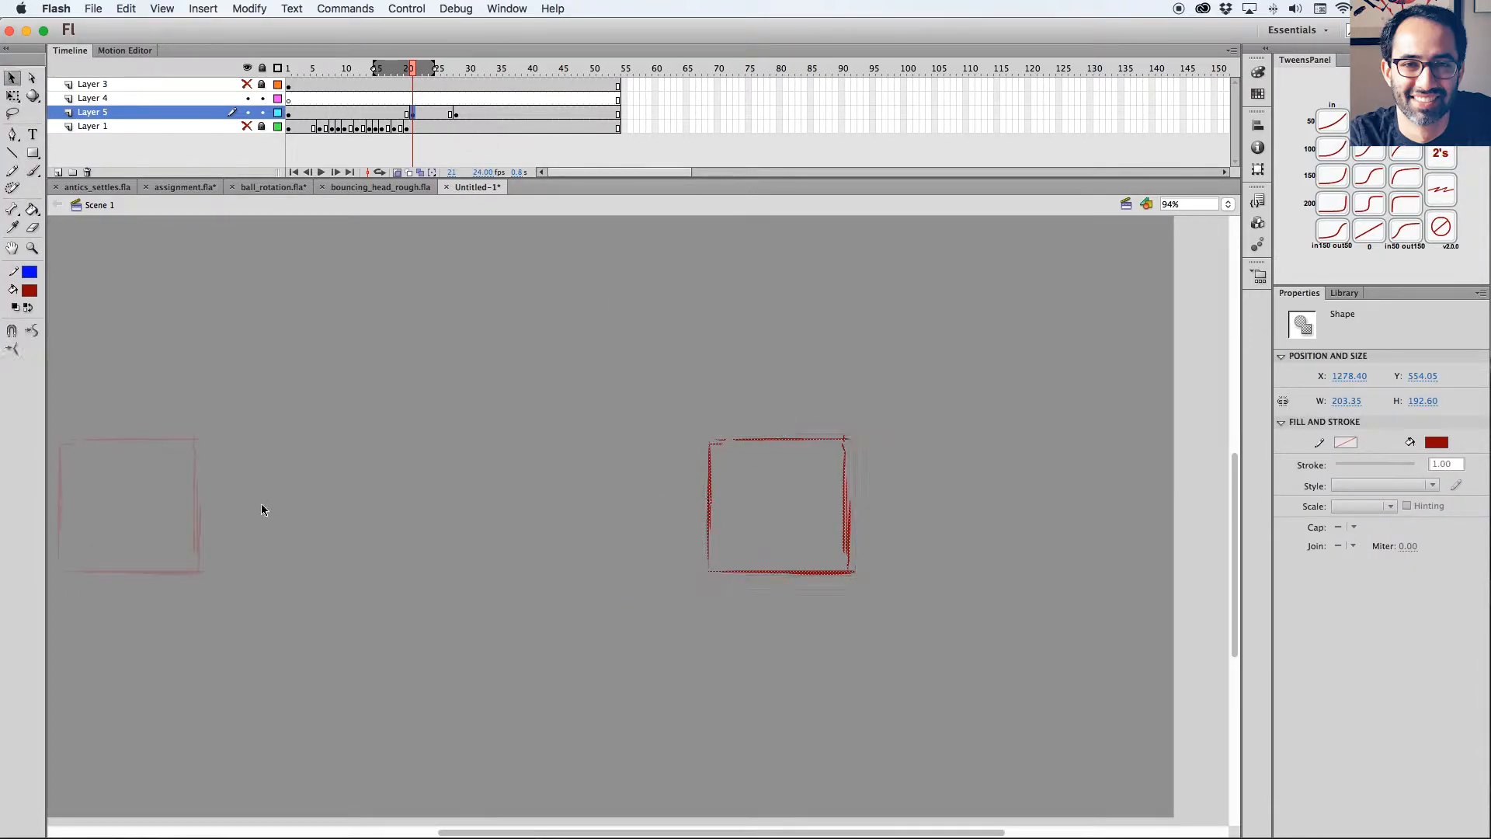
{"action": "key", "text": "b"}
{"action": "left_click_drag", "start_coordinate": [243, 502], "coordinate": [594, 502]}
{"action": "left_click_drag", "start_coordinate": [560, 523], "coordinate": [625, 523]}
{"action": "left_click_drag", "start_coordinate": [784, 477], "coordinate": [751, 471]}
{"action": "key", "text": "super+z"}
{"action": "mouse_move", "coordinate": [541, 478]}
{"action": "left_mouse_down"}
{"action": "mouse_move", "coordinate": [571, 503]}
{"action": "mouse_move", "coordinate": [547, 513]}
{"action": "left_mouse_up"}
{"action": "left_click_drag", "start_coordinate": [776, 476], "coordinate": [725, 496]}
Nudge the frame 21 square right past its stop pose and extend the onion skin range to frame 30.
{"action": "key", "text": "v"}
{"action": "left_click_drag", "start_coordinate": [583, 407], "coordinate": [809, 650]}
{"action": "key", "text": "q"}
{"action": "key", "text": "shift+Right"}
{"action": "key", "text": "shift+Right"}
{"action": "left_click", "coordinate": [456, 70]}
{"action": "mouse_move", "coordinate": [457, 72]}
{"action": "left_mouse_down"}
{"action": "mouse_move", "coordinate": [414, 72]}
{"action": "mouse_move", "coordinate": [471, 69]}
{"action": "left_mouse_up"}
{"action": "left_click", "coordinate": [413, 114]}
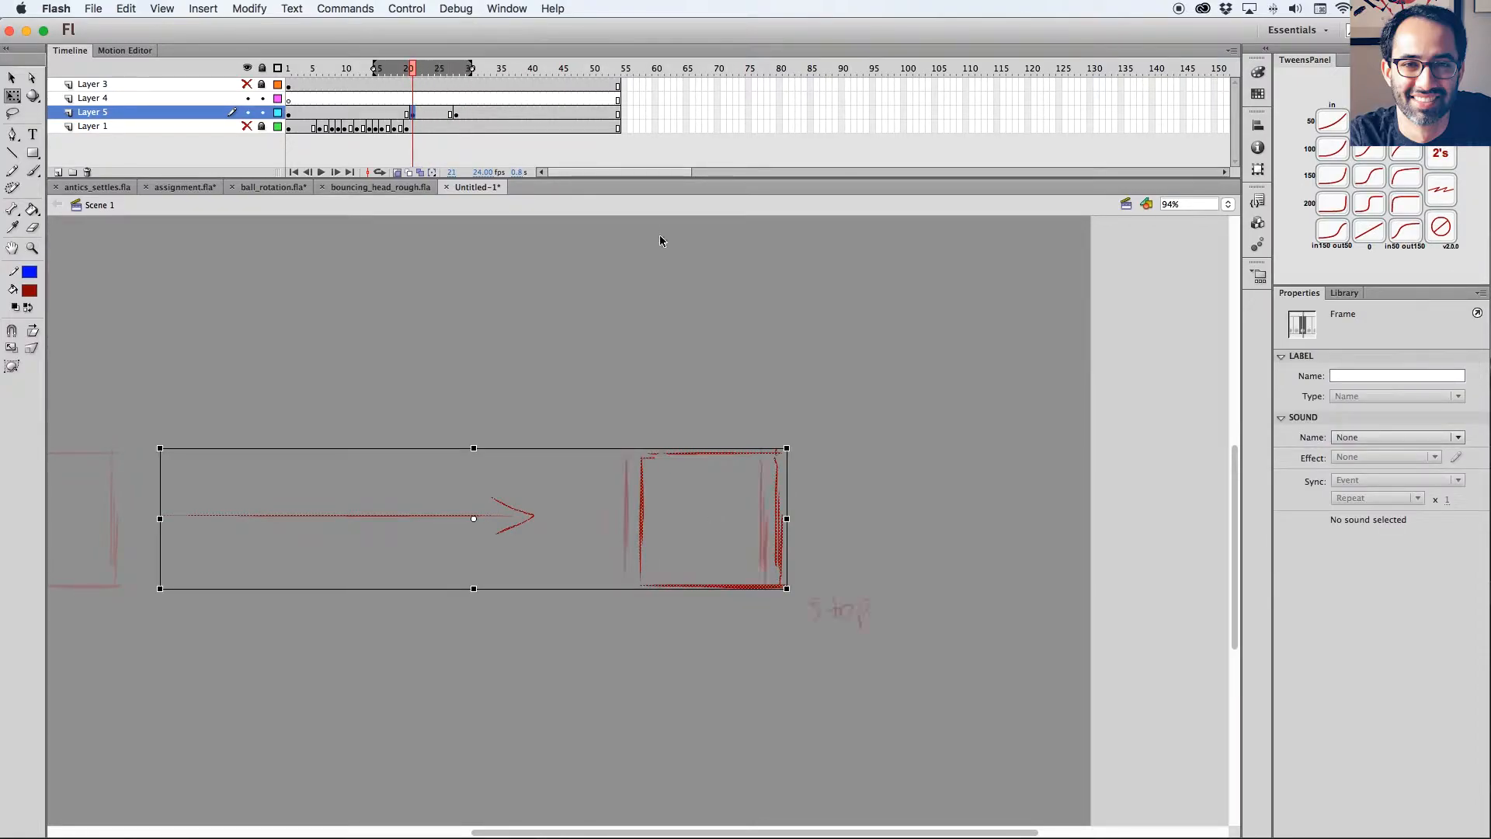
Nudge the frame 21 square farther right to enlarge its overshoot beyond the stop pose.
{"action": "left_click_drag", "start_coordinate": [850, 487], "coordinate": [814, 466]}
{"action": "key", "text": "v"}
{"action": "left_click", "coordinate": [837, 420]}
{"action": "left_click_drag", "start_coordinate": [560, 358], "coordinate": [765, 591]}
{"action": "key", "text": "shift+Right"}
{"action": "key", "text": "shift+Right"}
{"action": "left_click_drag", "start_coordinate": [416, 72], "coordinate": [415, 76]}
{"action": "left_click", "coordinate": [412, 113]}
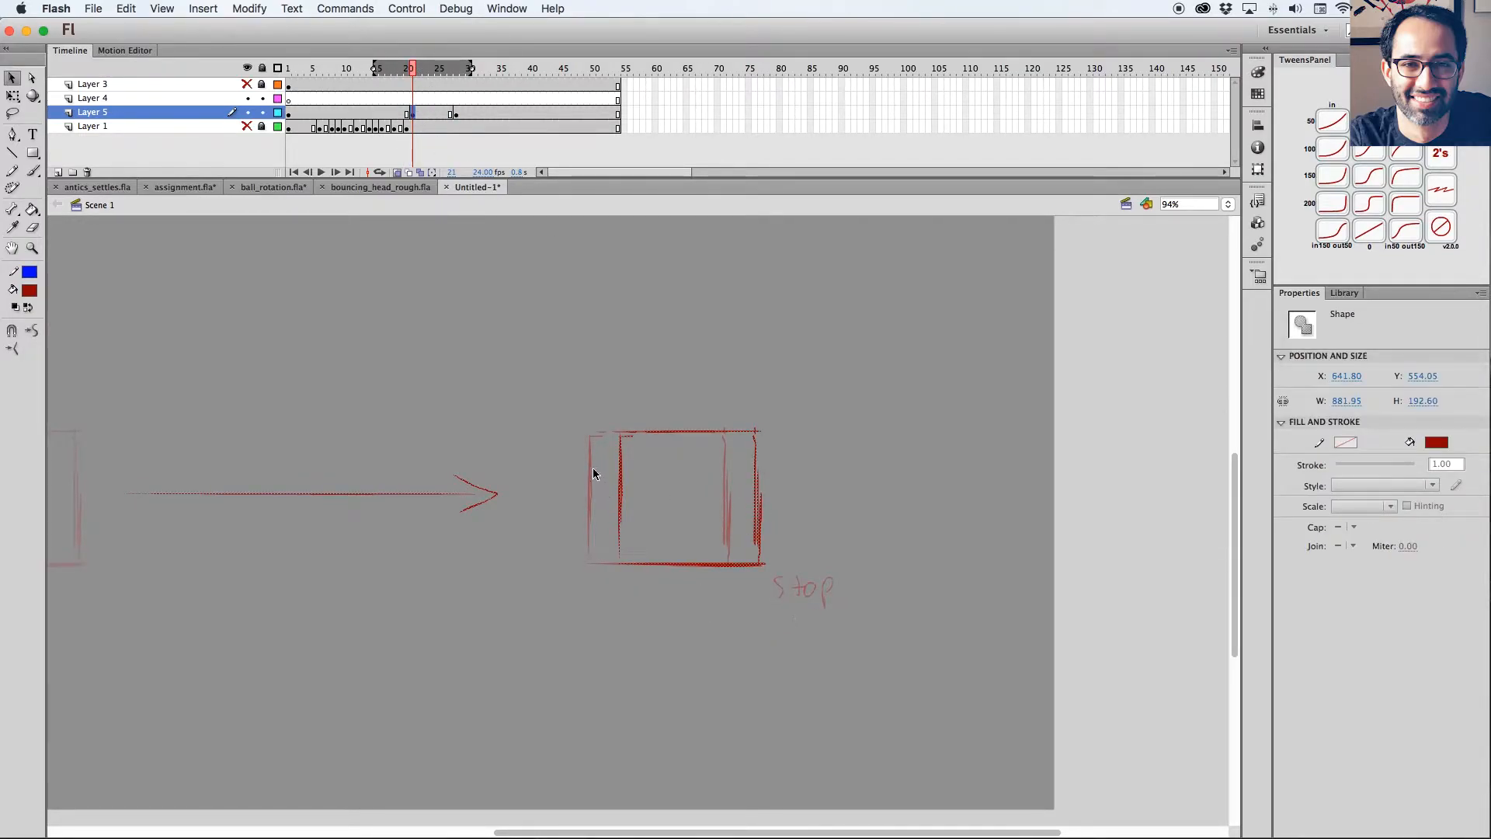
Turn off onion skinning, insert blank keyframes at frames 23, 25 and 27 of Layer 5, and shift the stop keyframe to frame 29.
{"action": "left_click", "coordinate": [397, 173]}
{"action": "left_click", "coordinate": [417, 69]}
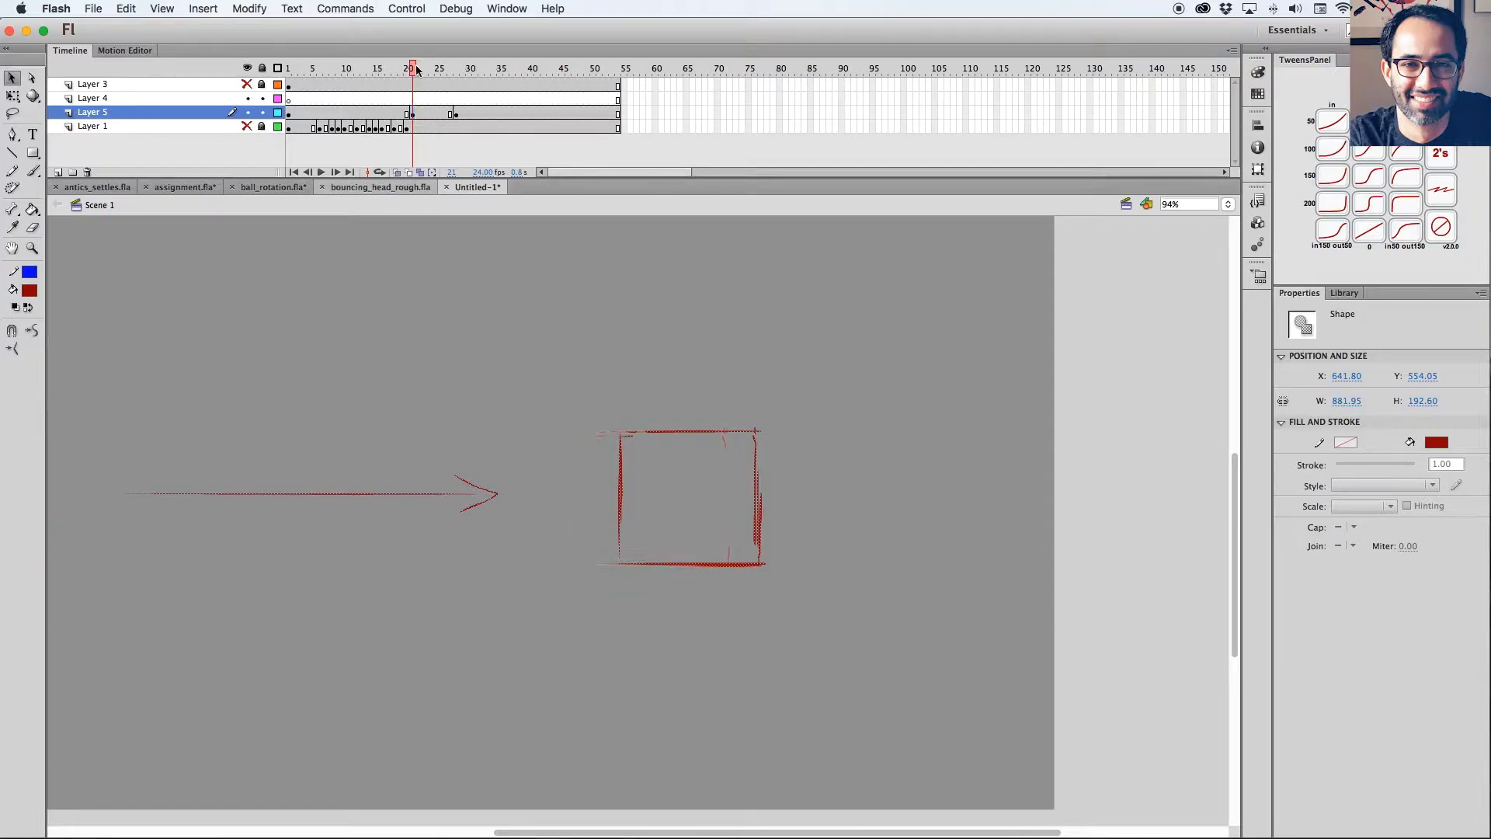
{"action": "mouse_move", "coordinate": [417, 68]}
{"action": "left_mouse_down"}
{"action": "mouse_move", "coordinate": [457, 71]}
{"action": "mouse_move", "coordinate": [412, 79]}
{"action": "left_mouse_up"}
{"action": "left_click", "coordinate": [413, 114]}
{"action": "left_click", "coordinate": [425, 114]}
{"action": "key", "text": "F7"}
{"action": "left_click", "coordinate": [451, 115]}
{"action": "left_click", "coordinate": [451, 114]}
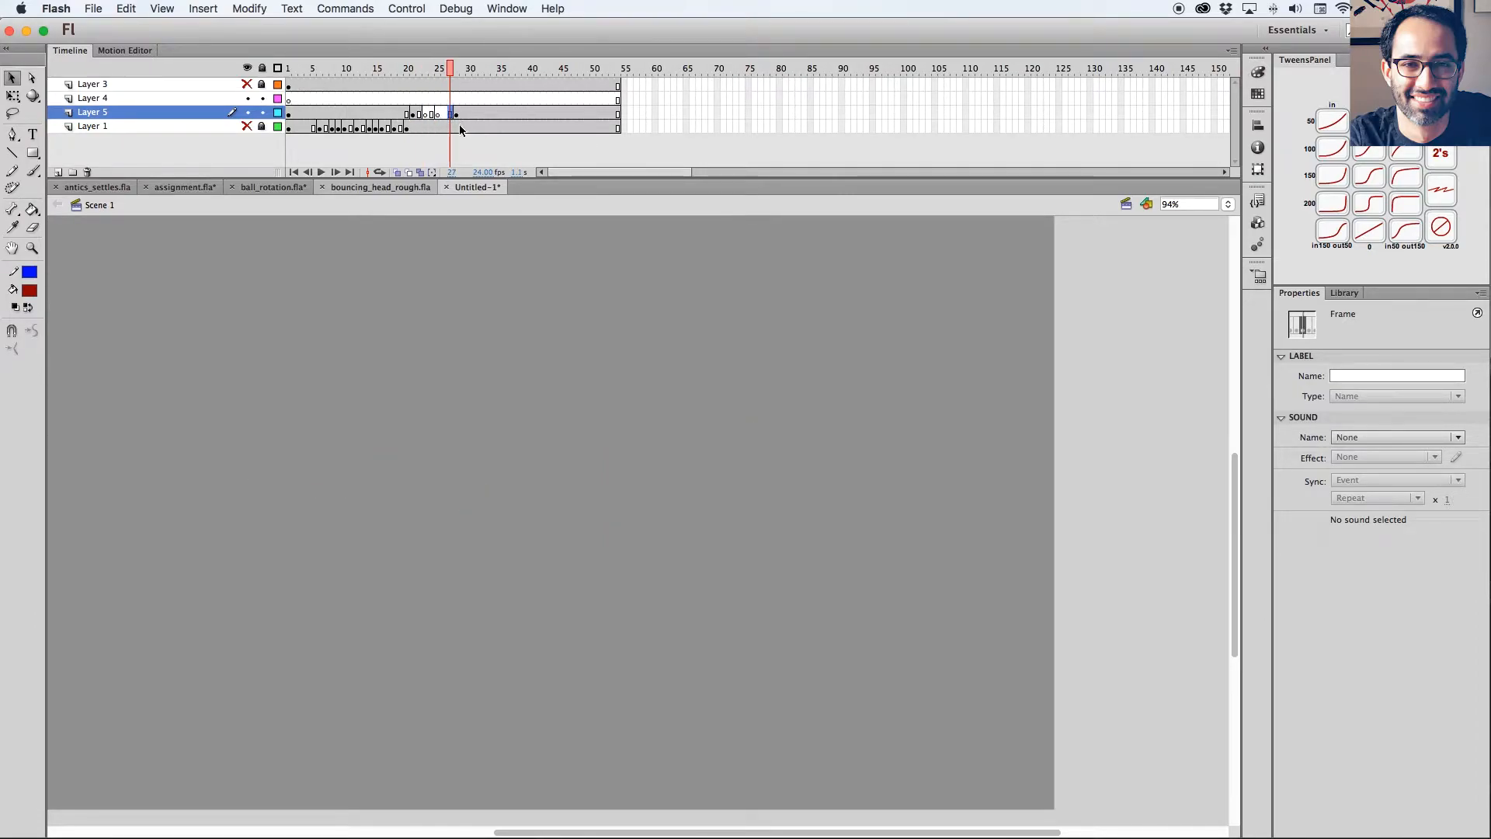
{"action": "key", "text": "F5"}
Turn on onion skinning at frame 23 of Layer 5 and set the brush fill color to blue.
{"action": "left_click", "coordinate": [426, 114]}
{"action": "left_click", "coordinate": [396, 172]}
{"action": "left_click_drag", "start_coordinate": [704, 433], "coordinate": [727, 429]}
{"action": "key", "text": "z"}
{"action": "left_click_drag", "start_coordinate": [838, 373], "coordinate": [546, 705]}
{"action": "key", "text": "b"}
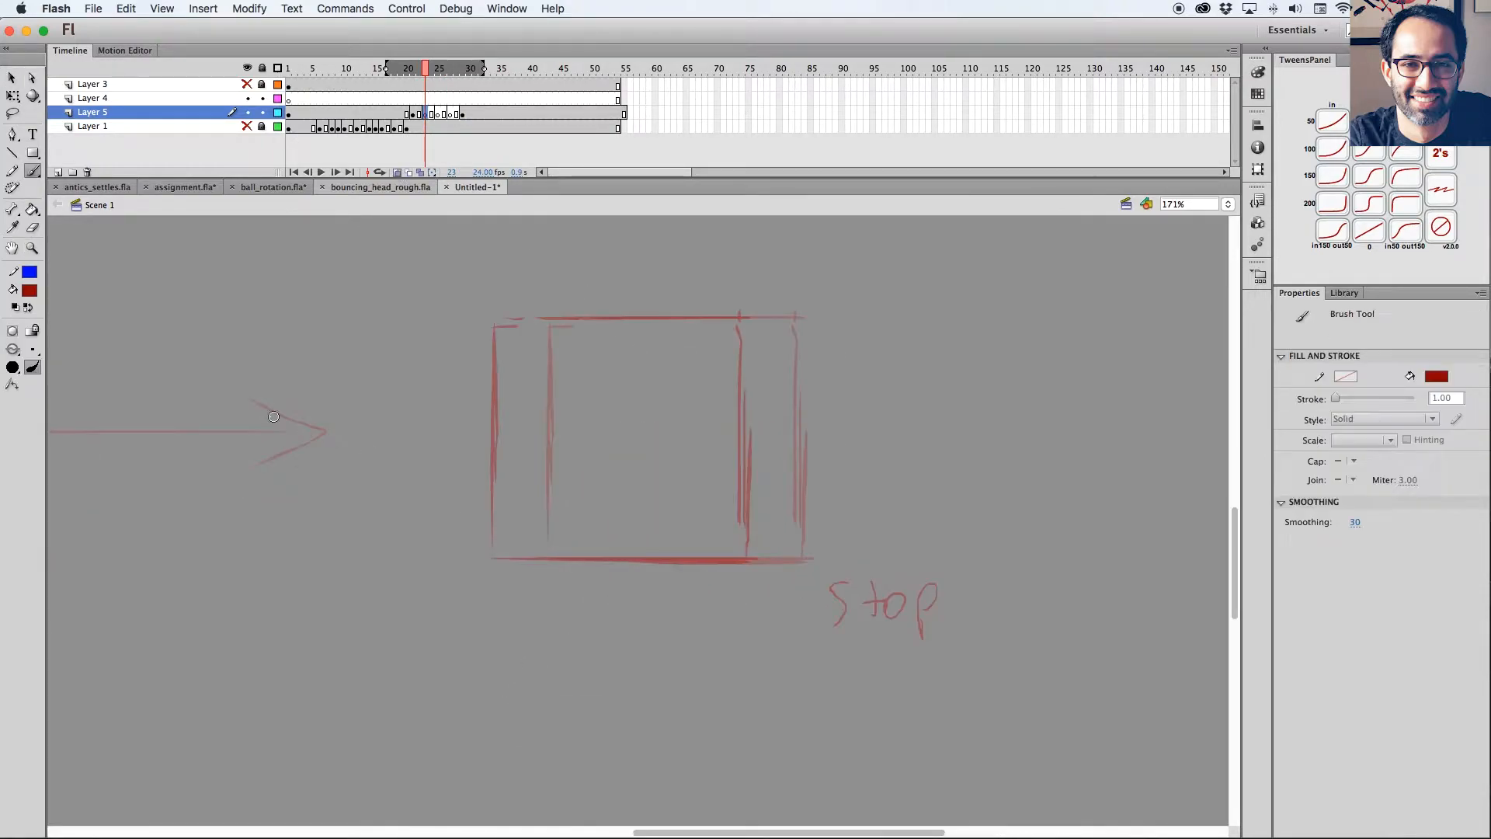
{"action": "left_click", "coordinate": [29, 290]}
{"action": "left_click", "coordinate": [77, 379]}
{"action": "key", "text": "b"}
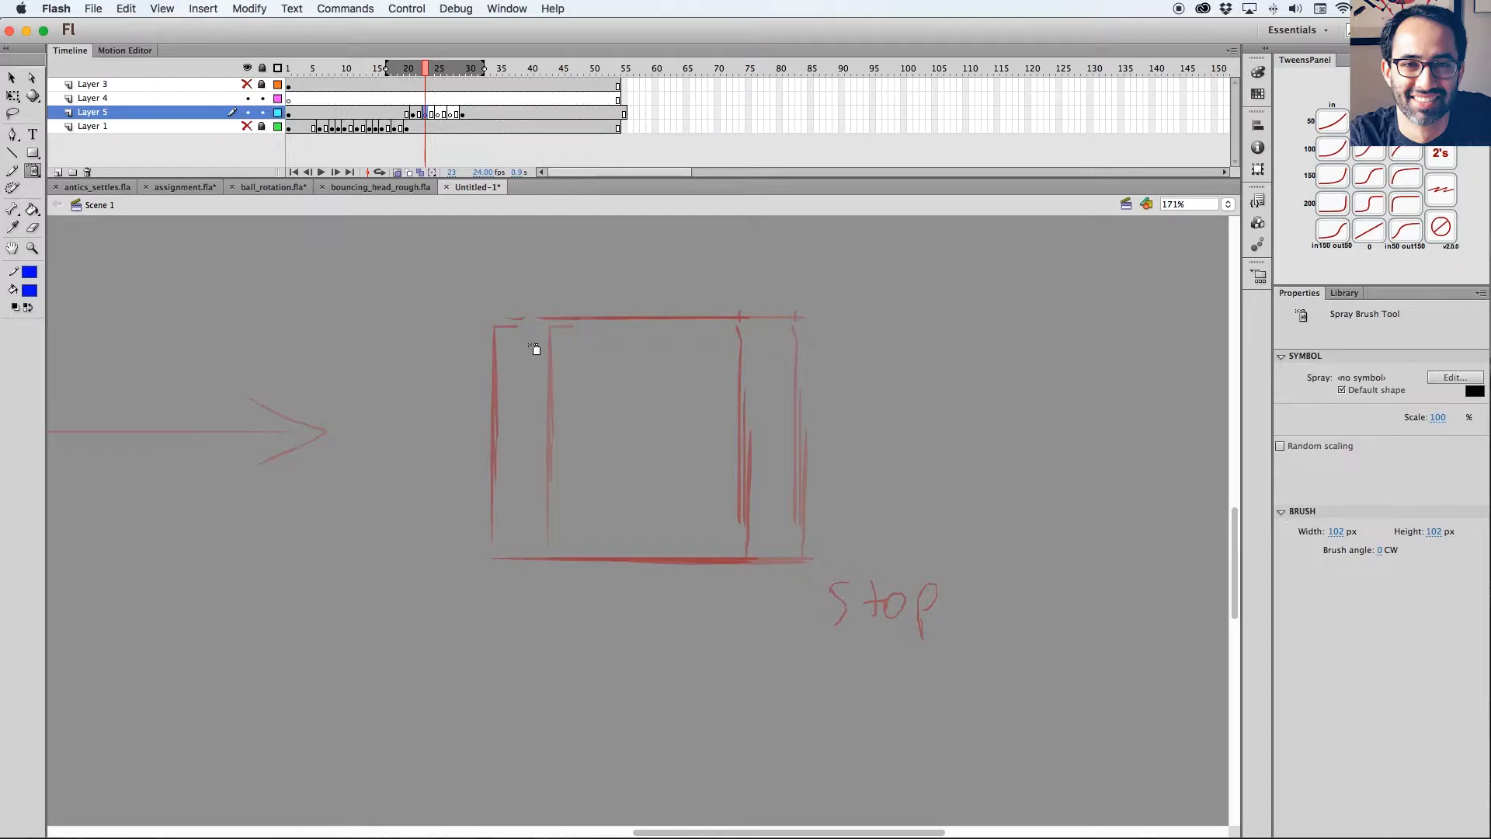
{"action": "key", "text": "b"}
Draw a blue in-between square on frame 23, midway between the overshoot and stop poses.
{"action": "left_click_drag", "start_coordinate": [426, 78], "coordinate": [460, 78]}
{"action": "left_click", "coordinate": [415, 117]}
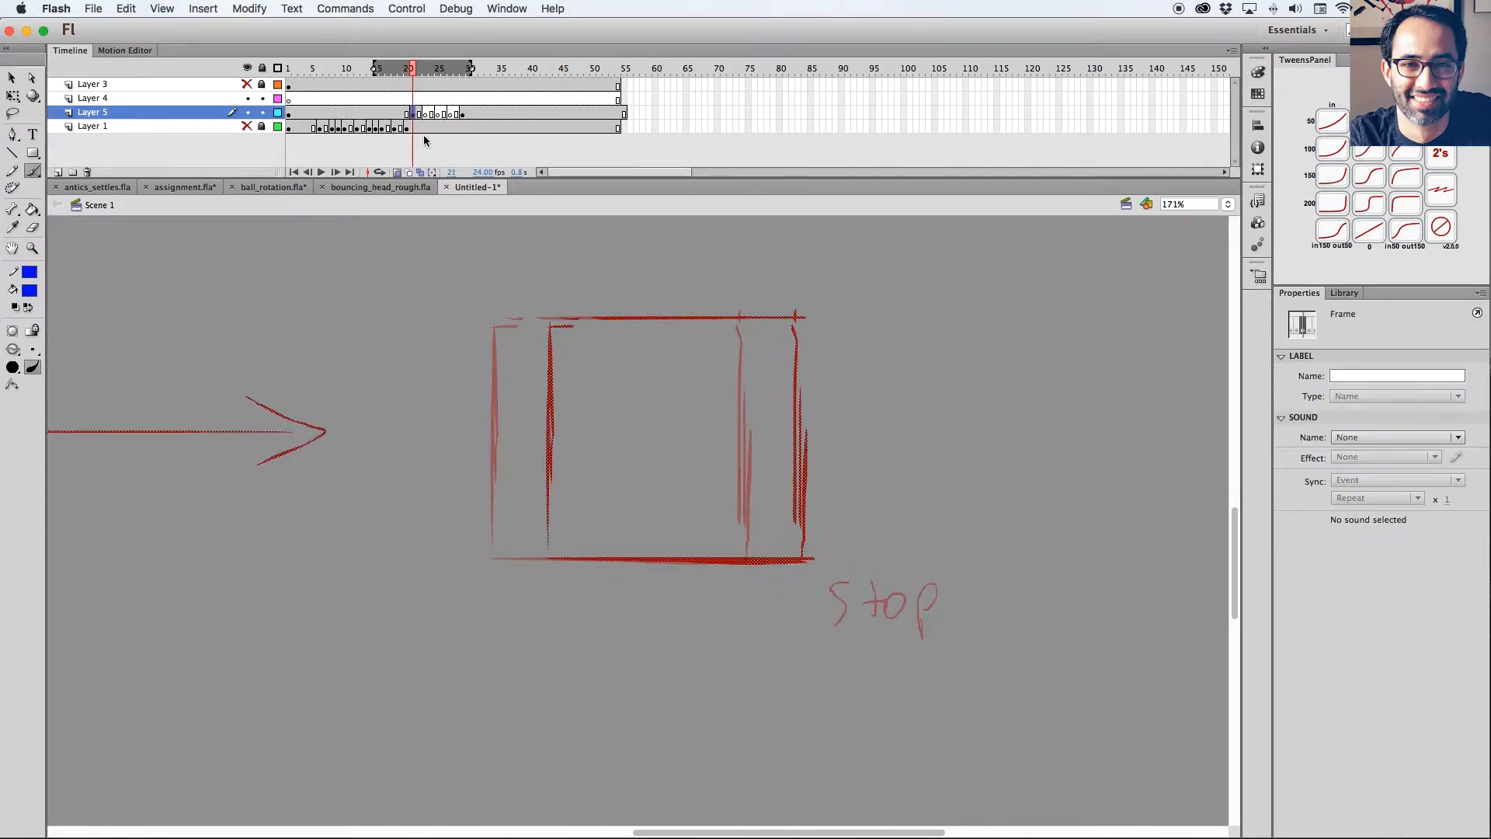
{"action": "left_click", "coordinate": [425, 114]}
{"action": "left_click_drag", "start_coordinate": [522, 327], "coordinate": [522, 548]}
{"action": "left_click_drag", "start_coordinate": [773, 320], "coordinate": [774, 543]}
{"action": "left_click_drag", "start_coordinate": [526, 319], "coordinate": [757, 317]}
{"action": "left_click_drag", "start_coordinate": [525, 557], "coordinate": [771, 557]}
Draw a second blue in-between square on frame 25, closer to the stop pose, and start the frame 27 square's left edge.
{"action": "left_click", "coordinate": [438, 114]}
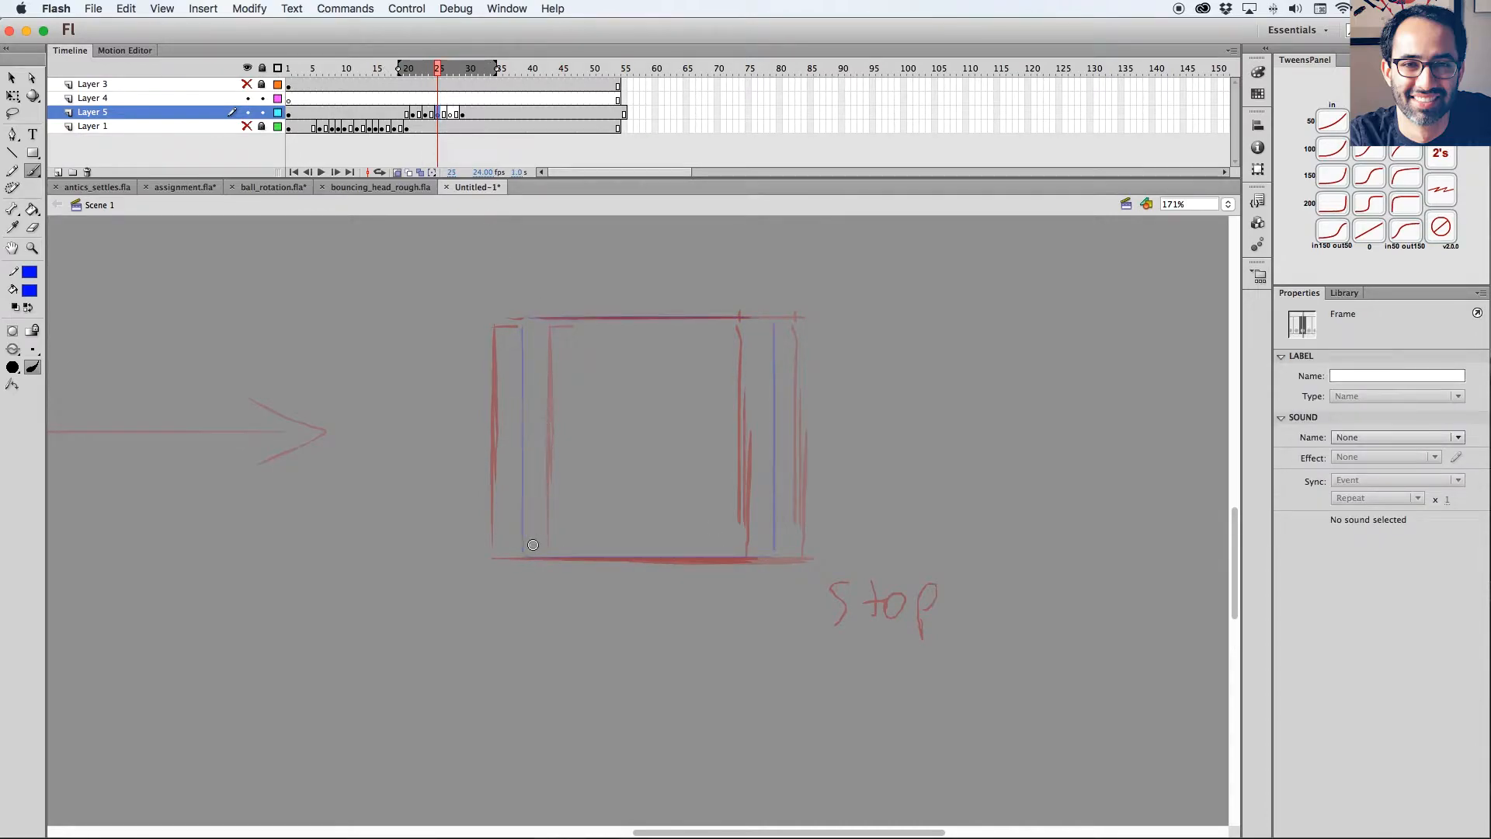
{"action": "key", "text": "comma"}
{"action": "key", "text": "comma"}
{"action": "key", "text": "comma"}
{"action": "key", "text": "comma"}
{"action": "key", "text": "period"}
{"action": "key", "text": "period"}
{"action": "key", "text": "period"}
{"action": "key", "text": "period"}
{"action": "mouse_move", "coordinate": [507, 555]}
{"action": "left_mouse_down"}
{"action": "mouse_move", "coordinate": [508, 323]}
{"action": "mouse_move", "coordinate": [769, 323]}
{"action": "mouse_move", "coordinate": [760, 557]}
{"action": "mouse_move", "coordinate": [722, 559]}
{"action": "mouse_move", "coordinate": [522, 558]}
{"action": "mouse_move", "coordinate": [500, 501]}
{"action": "mouse_move", "coordinate": [501, 327]}
{"action": "left_mouse_up"}
{"action": "key", "text": "period"}
{"action": "key", "text": "period"}
{"action": "key", "text": "period"}
{"action": "key", "text": "F7"}
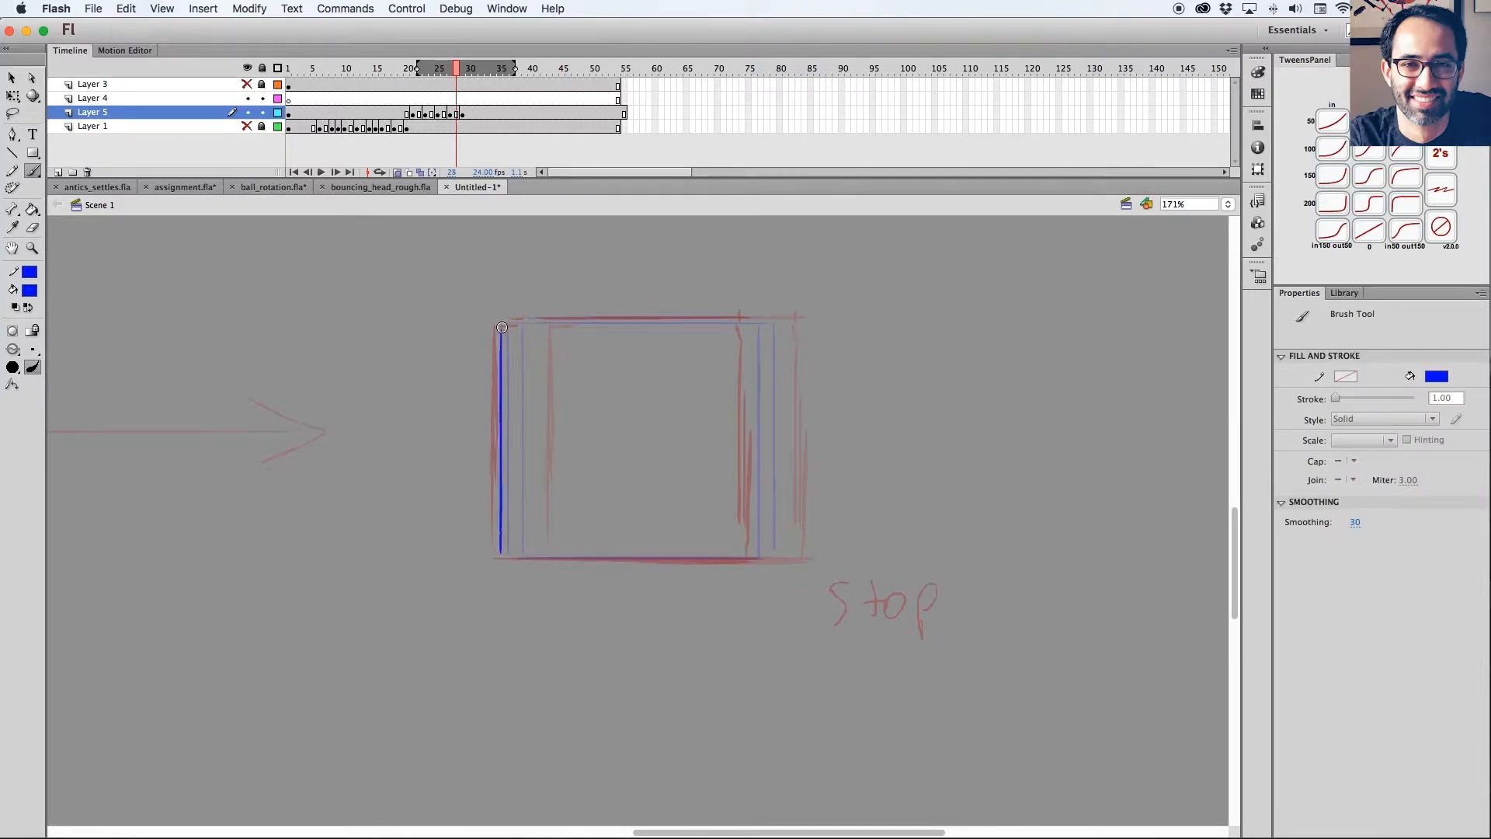
Narrow the onion skin range to the nearest drawings and draw the remaining edges of the frame 27 in-between square.
{"action": "left_click_drag", "start_coordinate": [417, 69], "coordinate": [443, 68]}
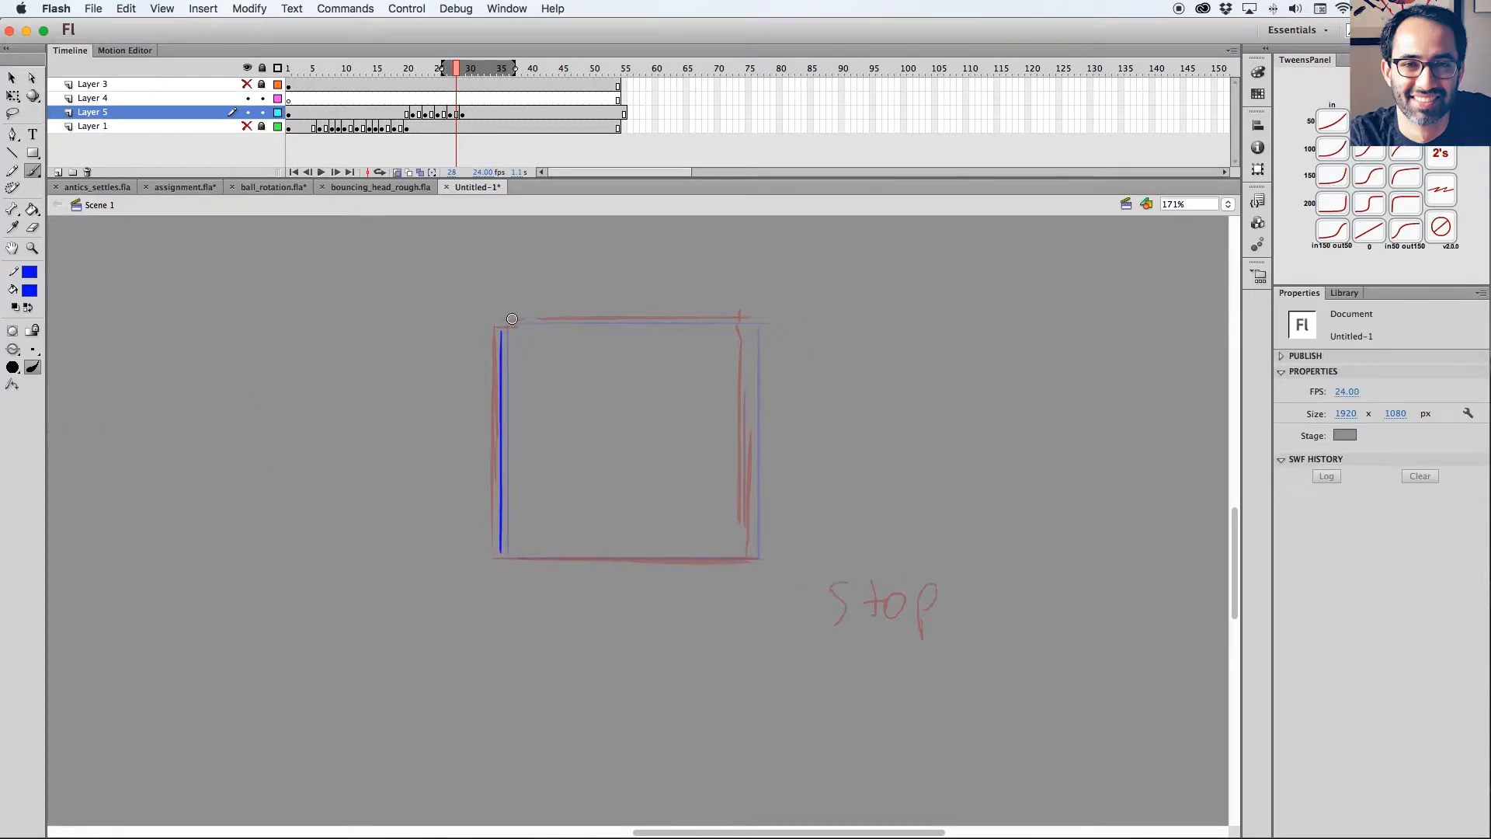
{"action": "left_click_drag", "start_coordinate": [503, 322], "coordinate": [743, 318]}
{"action": "key", "text": "ctrl+z"}
{"action": "left_click_drag", "start_coordinate": [754, 374], "coordinate": [752, 556]}
{"action": "left_click_drag", "start_coordinate": [502, 557], "coordinate": [747, 557]}
Turn off onion skinning and play back the square's overshoot and settle into the stop pose.
{"action": "left_click", "coordinate": [398, 174]}
{"action": "left_click_drag", "start_coordinate": [402, 70], "coordinate": [369, 74]}
{"action": "key", "text": "super+minus"}
{"action": "key", "text": "super+minus"}
{"action": "key", "text": "Return"}
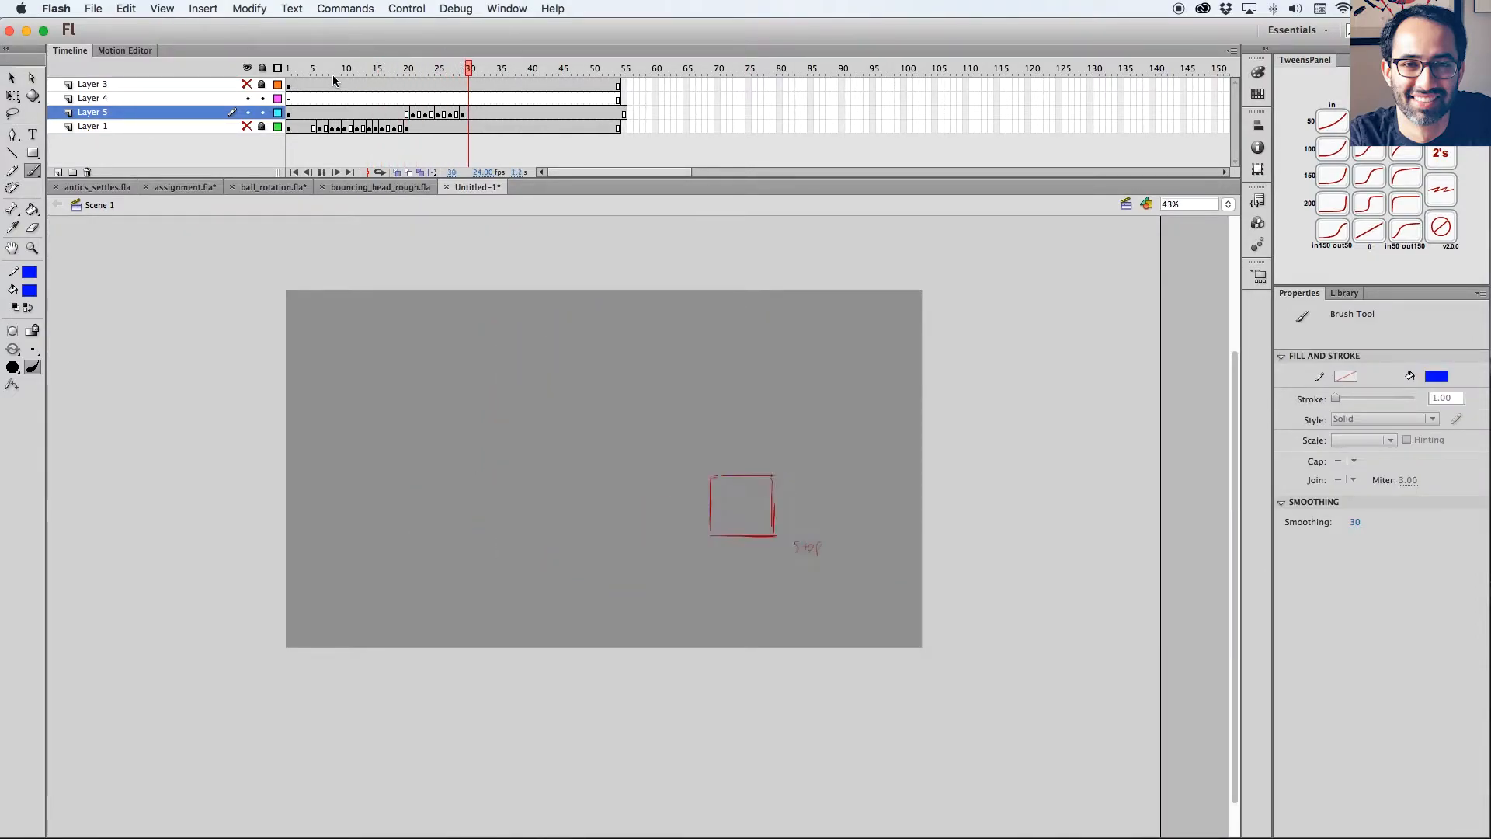
{"action": "left_click_drag", "start_coordinate": [437, 72], "coordinate": [412, 93]}
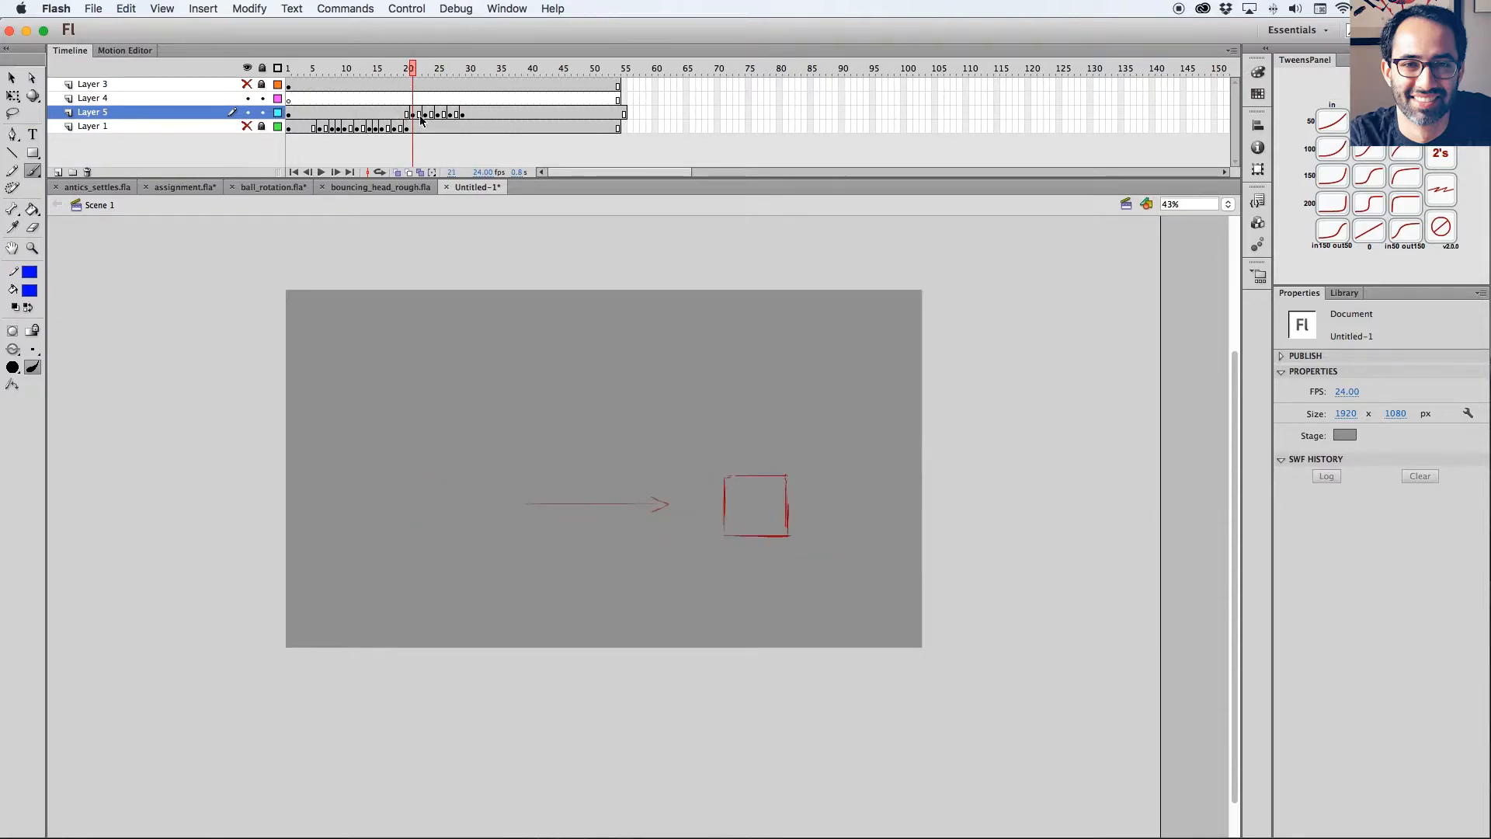
{"action": "left_click", "coordinate": [414, 114]}
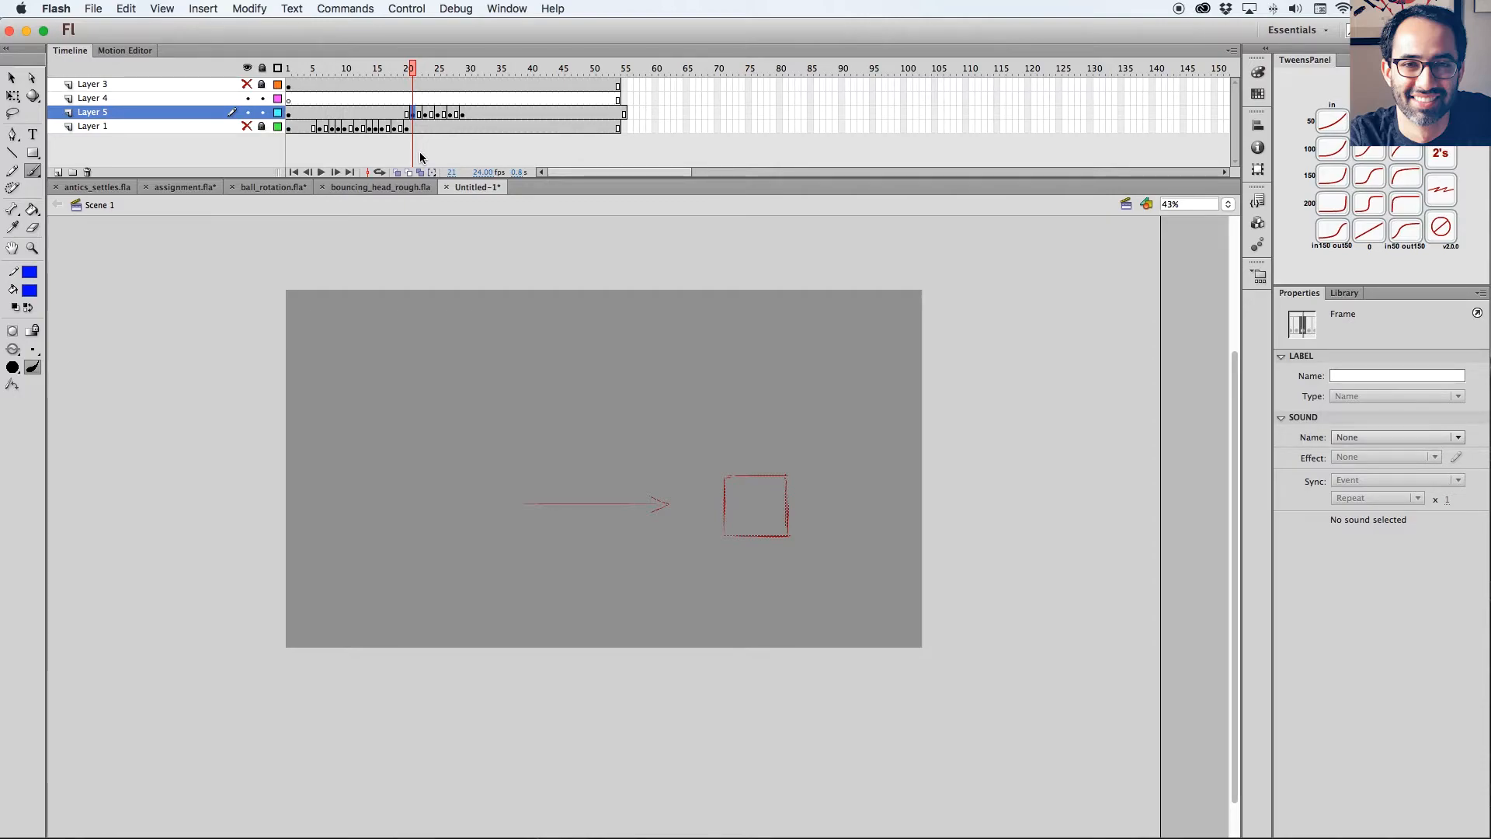
Remove the surplus Layer 5 frame past frame 54 and scrub back to the overshoot pose.
{"action": "left_click_drag", "start_coordinate": [629, 126], "coordinate": [648, 86]}
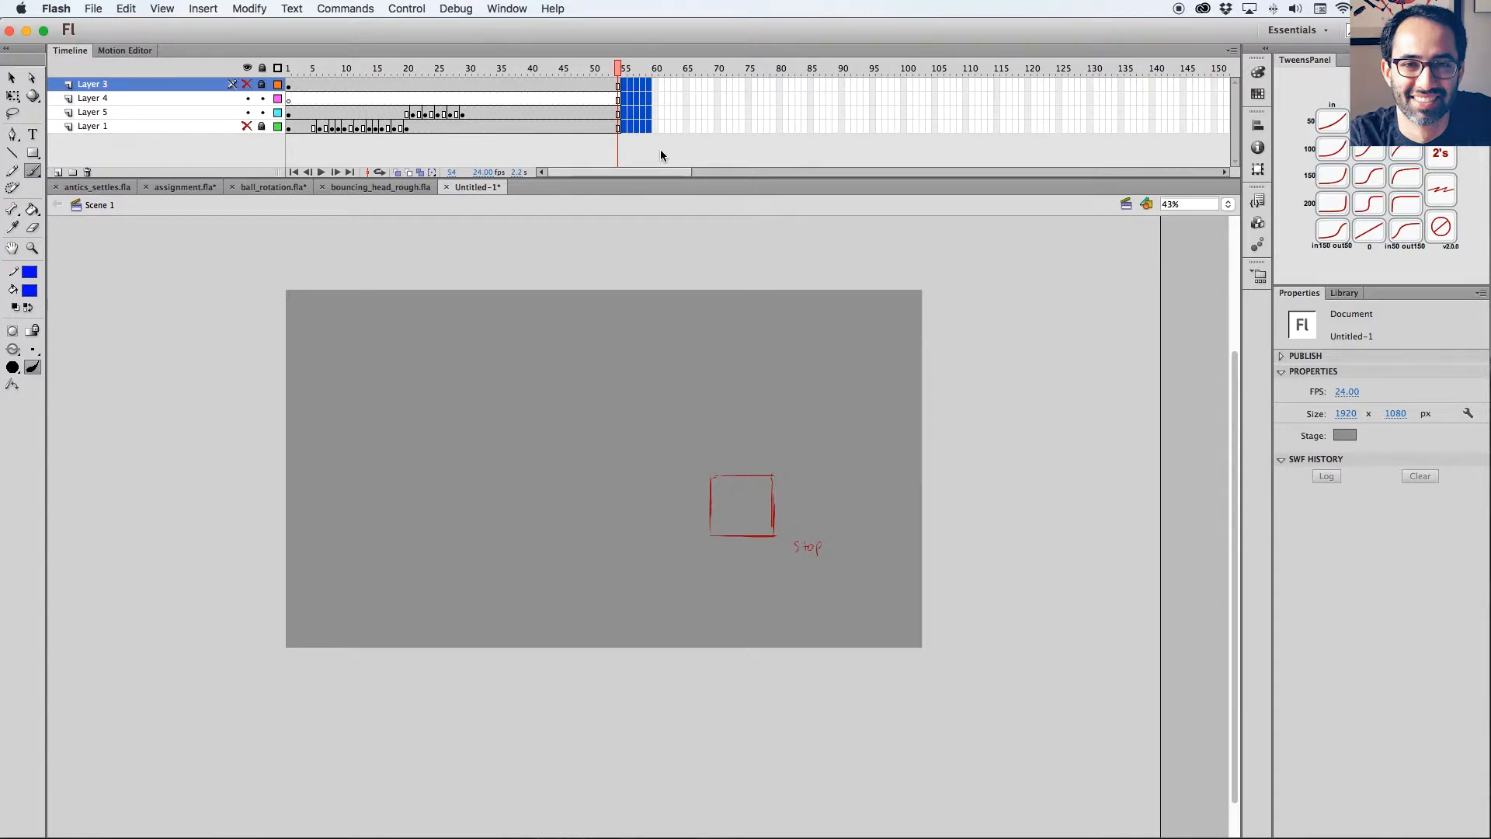
{"action": "key", "text": "z"}
{"action": "left_click_drag", "start_coordinate": [609, 68], "coordinate": [434, 70]}
{"action": "left_click_drag", "start_coordinate": [410, 70], "coordinate": [420, 70]}
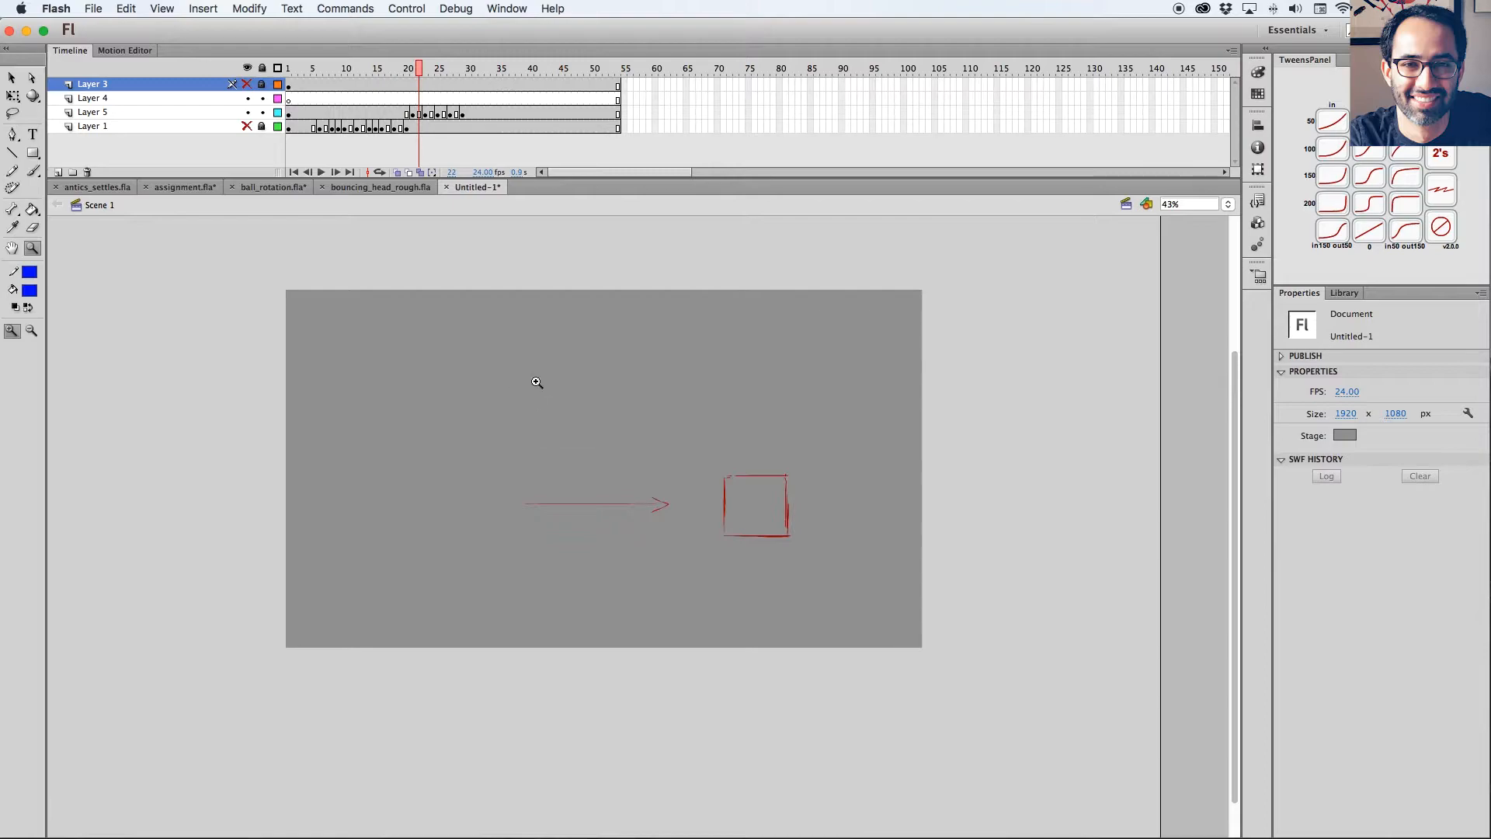
Examine the overshoot drawing at frame 21 against the onion-skinned settle drawings.
{"action": "left_click_drag", "start_coordinate": [524, 375], "coordinate": [820, 629]}
{"action": "left_click_drag", "start_coordinate": [852, 482], "coordinate": [907, 458]}
{"action": "key", "text": "k"}
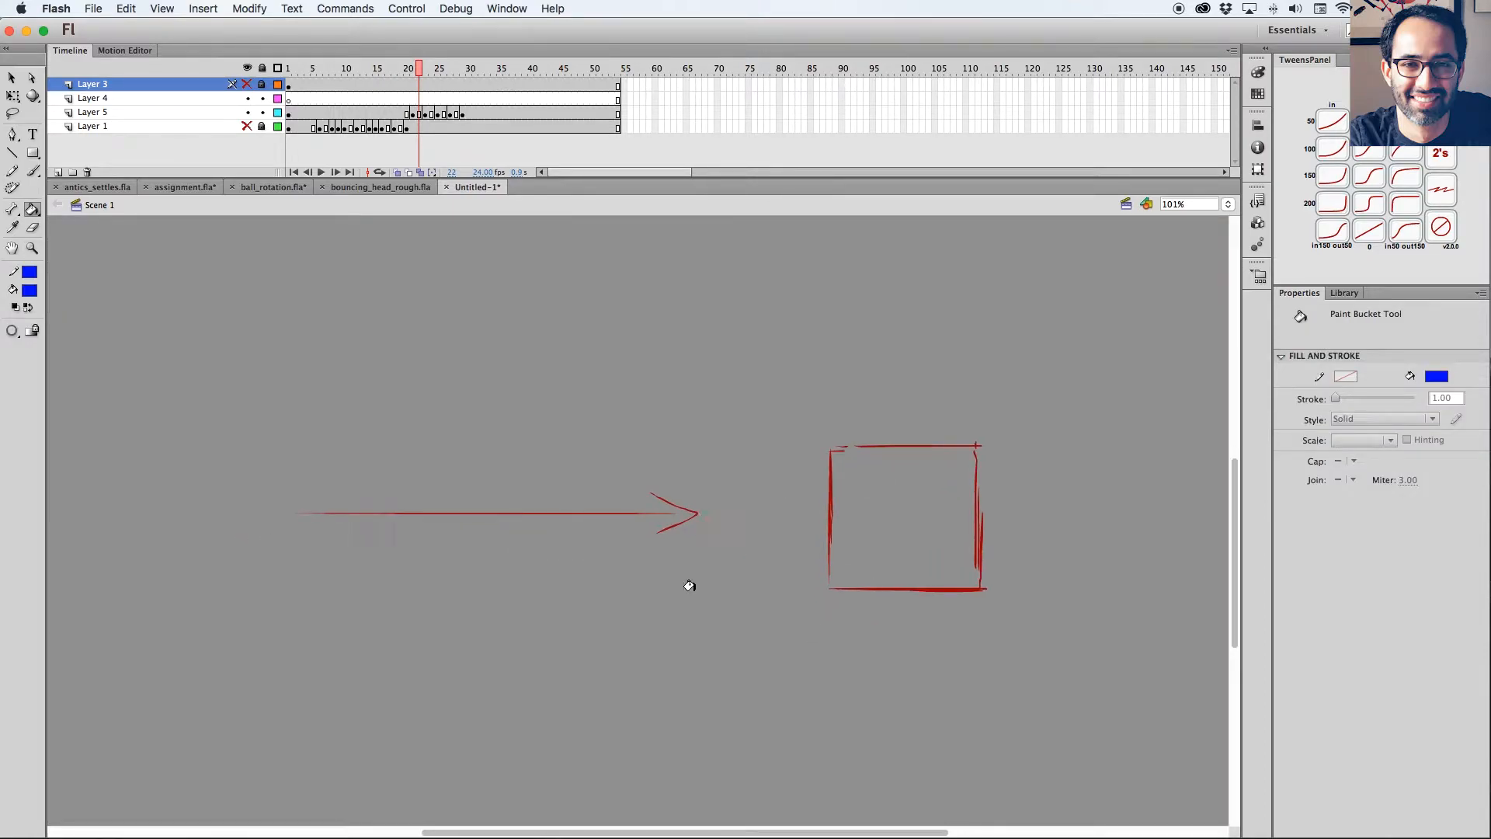
{"action": "key", "text": "l"}
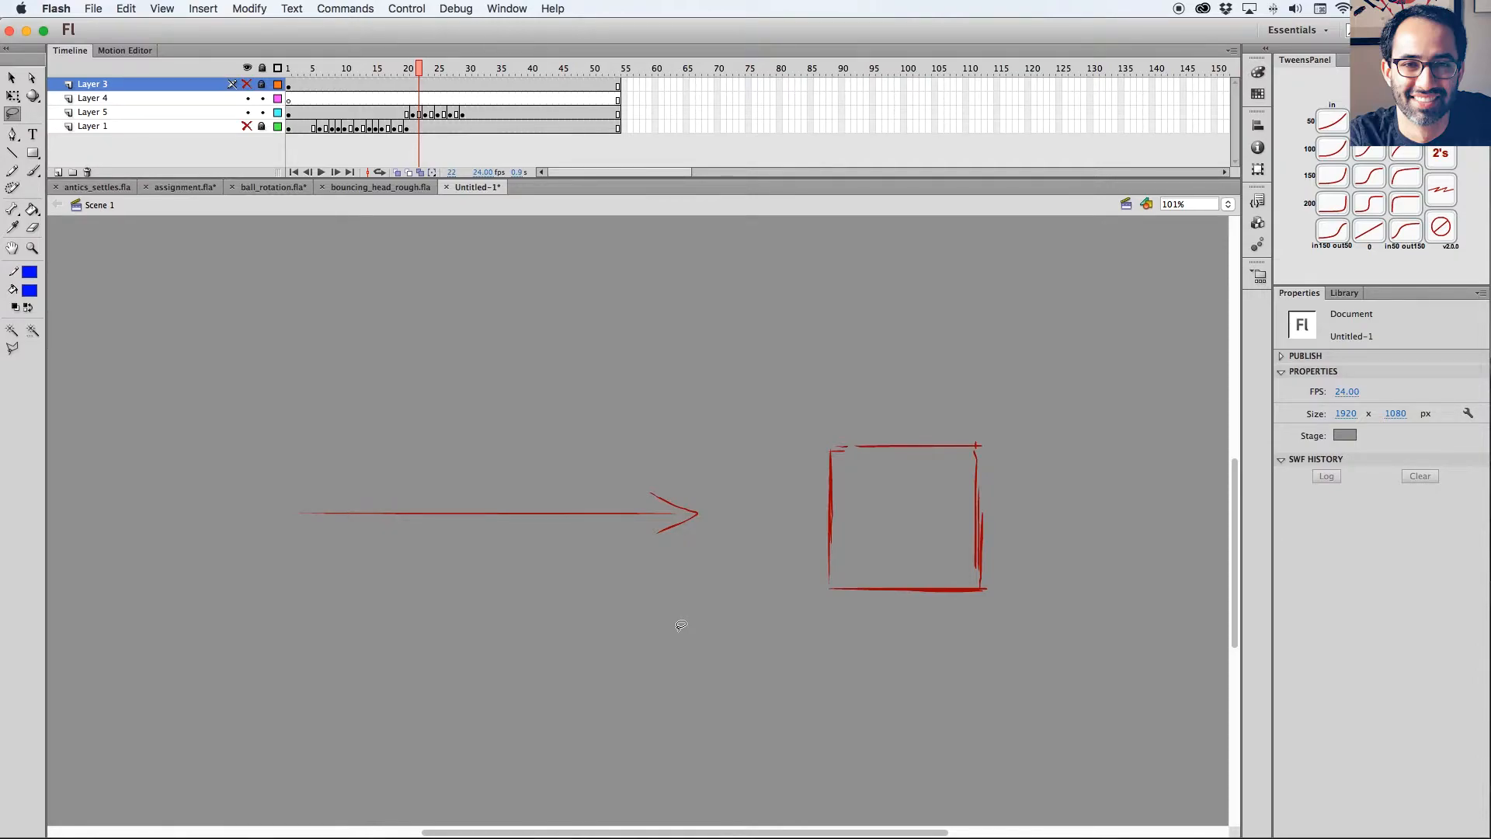
{"action": "left_click", "coordinate": [397, 173]}
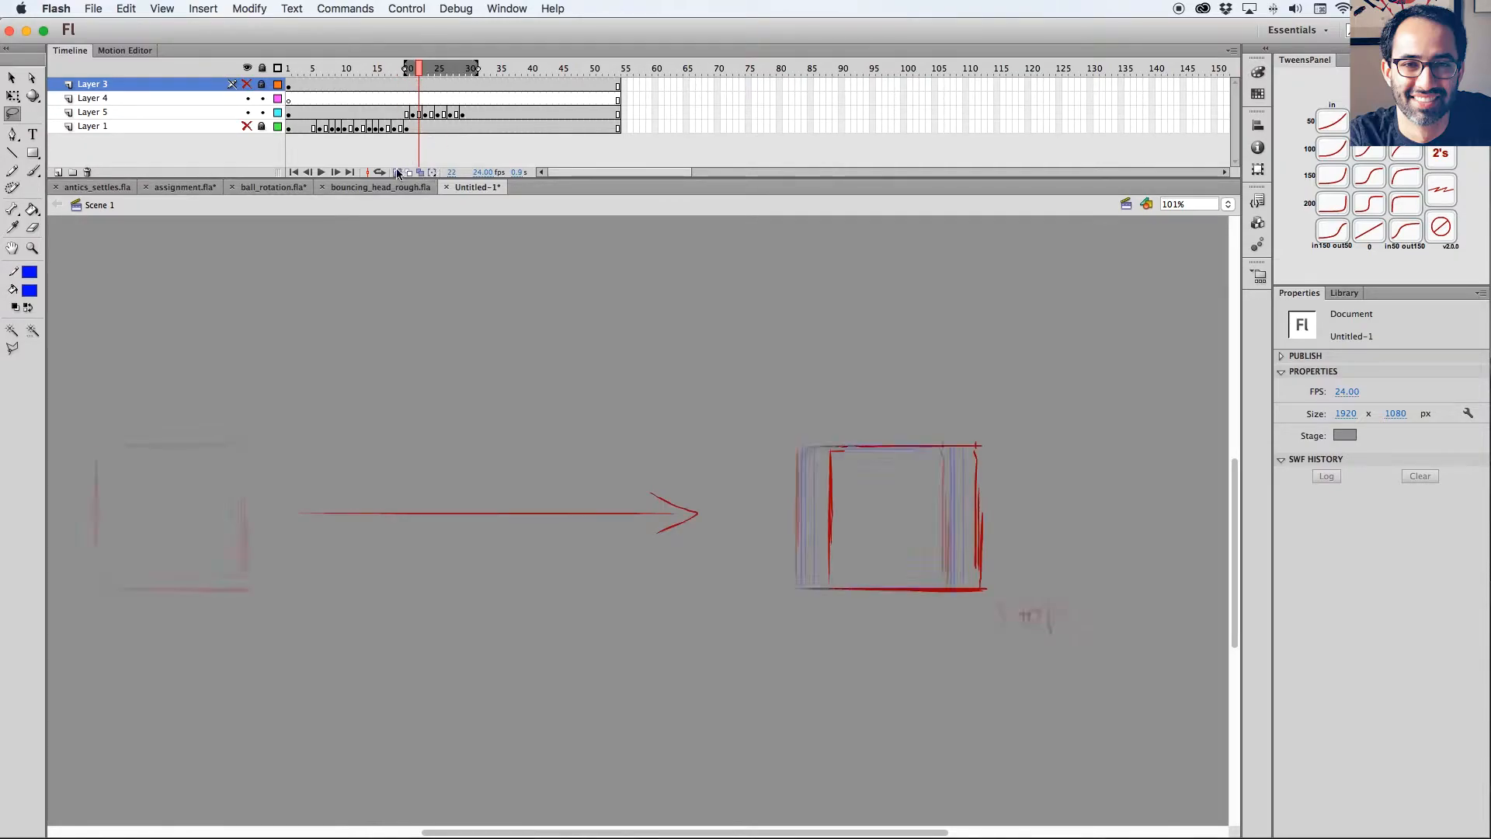
{"action": "left_click", "coordinate": [398, 173]}
{"action": "left_click", "coordinate": [412, 70]}
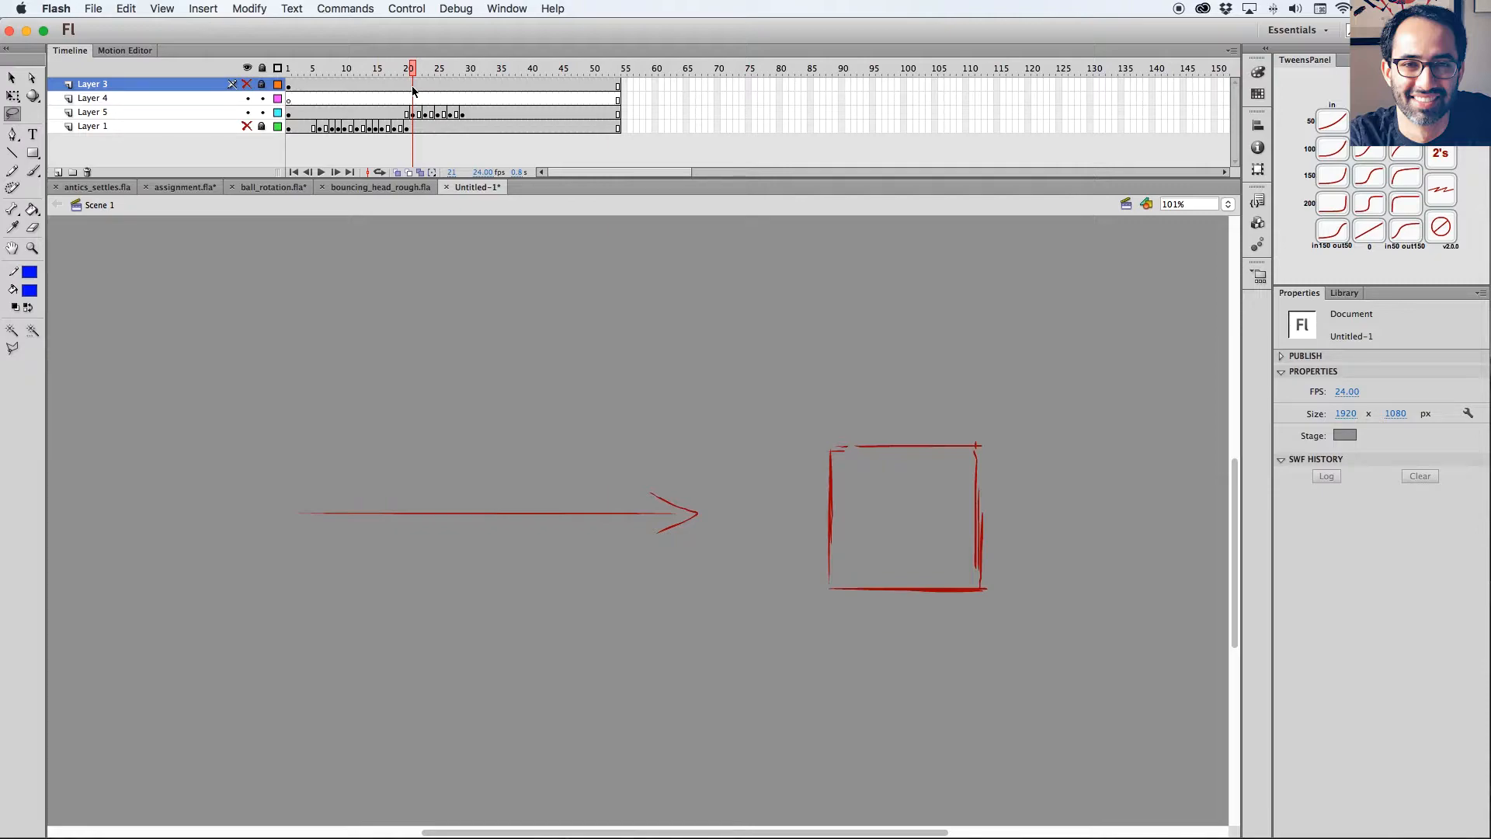
{"action": "mouse_move", "coordinate": [412, 68]}
{"action": "left_mouse_down"}
{"action": "mouse_move", "coordinate": [426, 68]}
{"action": "mouse_move", "coordinate": [413, 68]}
{"action": "left_mouse_up"}
{"action": "mouse_move", "coordinate": [414, 69]}
{"action": "left_mouse_down"}
{"action": "mouse_move", "coordinate": [393, 69]}
{"action": "mouse_move", "coordinate": [436, 69]}
{"action": "mouse_move", "coordinate": [412, 70]}
{"action": "left_mouse_up"}
{"action": "left_click", "coordinate": [412, 113]}
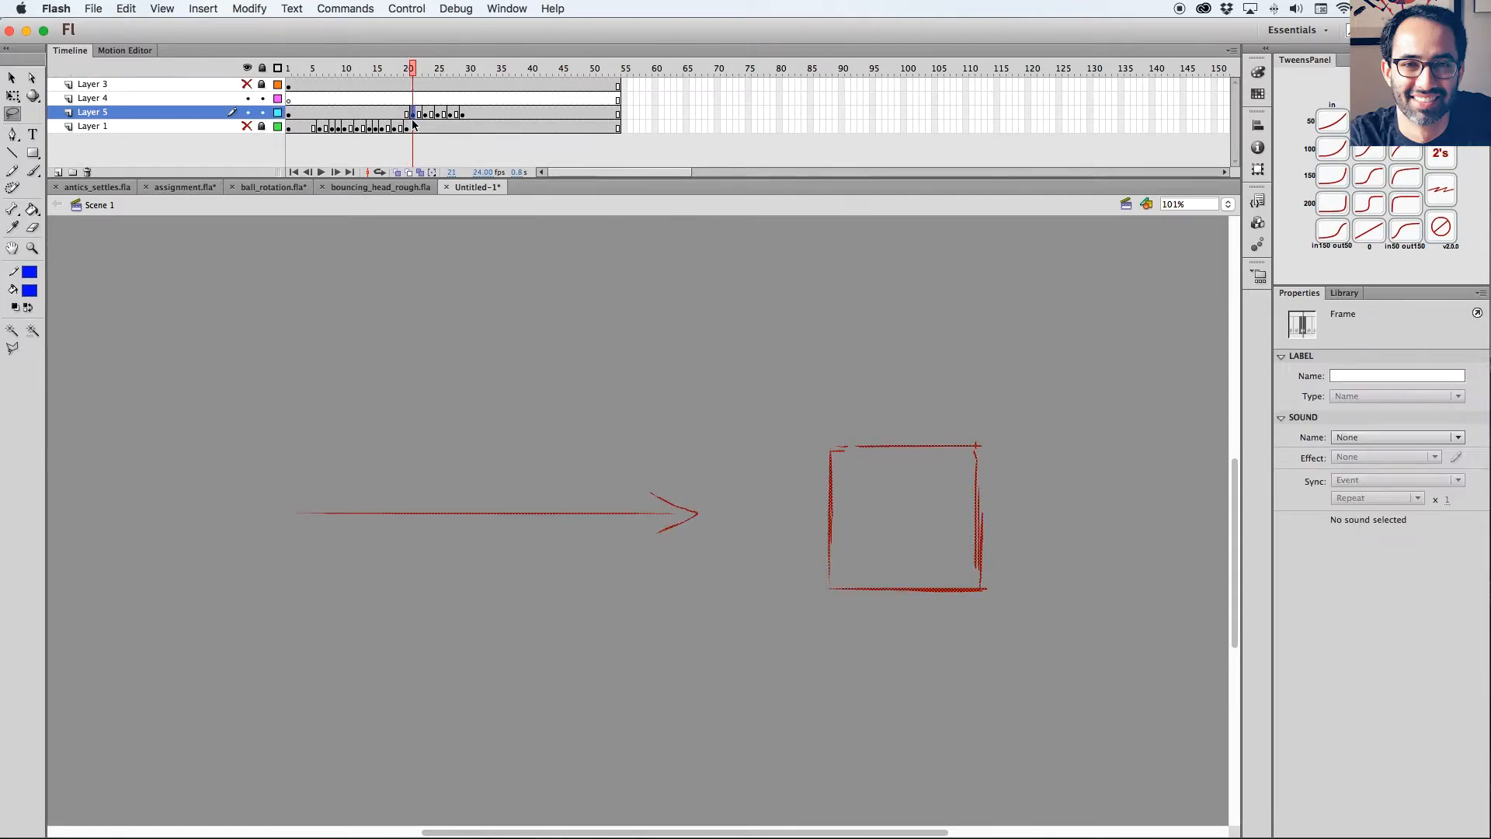
{"action": "left_click", "coordinate": [400, 161]}
Insert a keyframe at frame 12 of Layer 5 with the start square and turn on onion skinning.
{"action": "left_click", "coordinate": [174, 113]}
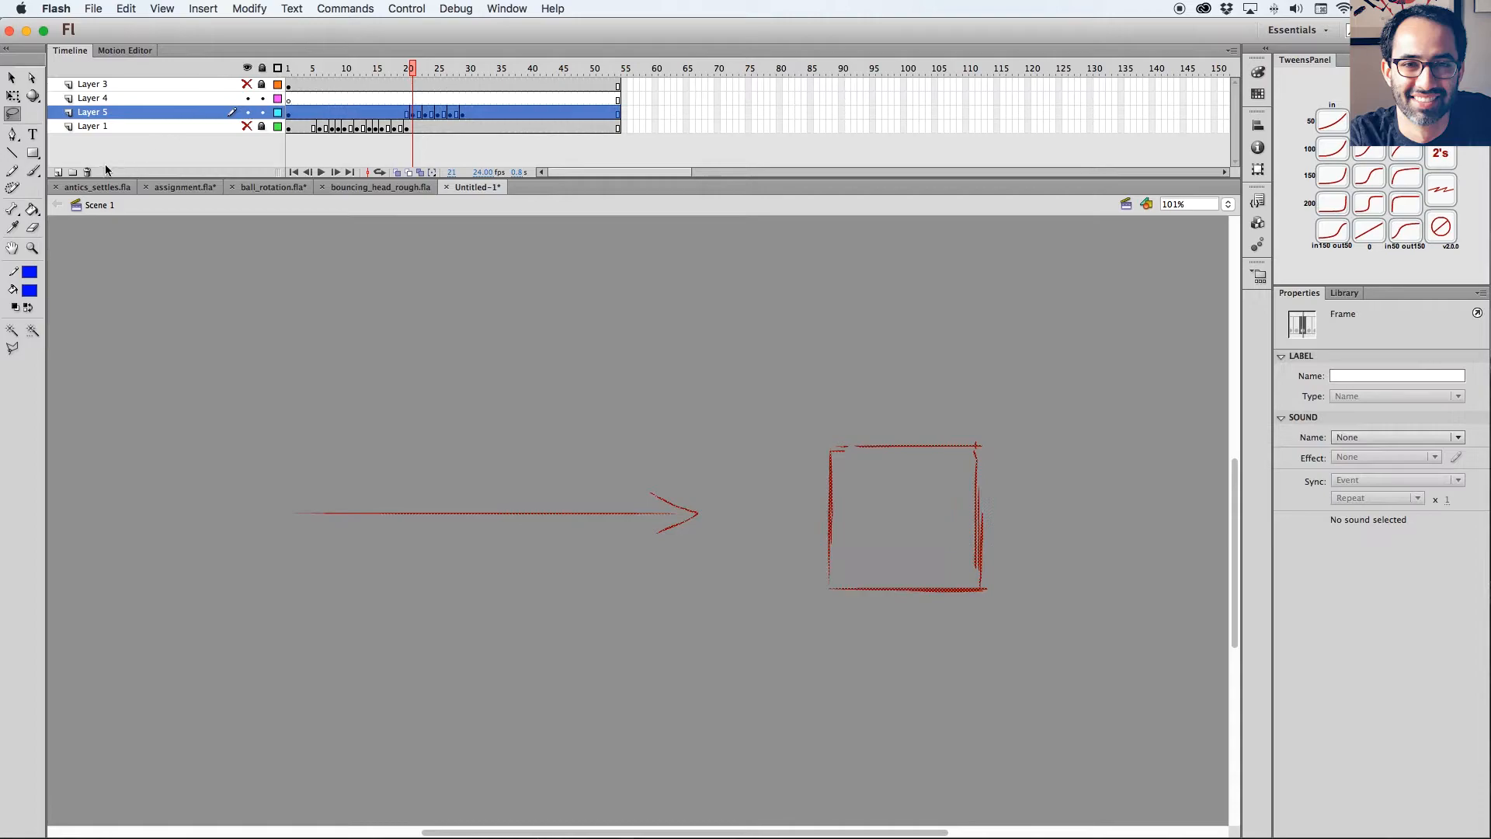
{"action": "left_click", "coordinate": [400, 74]}
{"action": "key", "text": "v"}
{"action": "left_click_drag", "start_coordinate": [465, 466], "coordinate": [585, 486]}
{"action": "left_click", "coordinate": [402, 115]}
{"action": "left_click_drag", "start_coordinate": [400, 72], "coordinate": [369, 72]}
{"action": "left_click", "coordinate": [358, 114]}
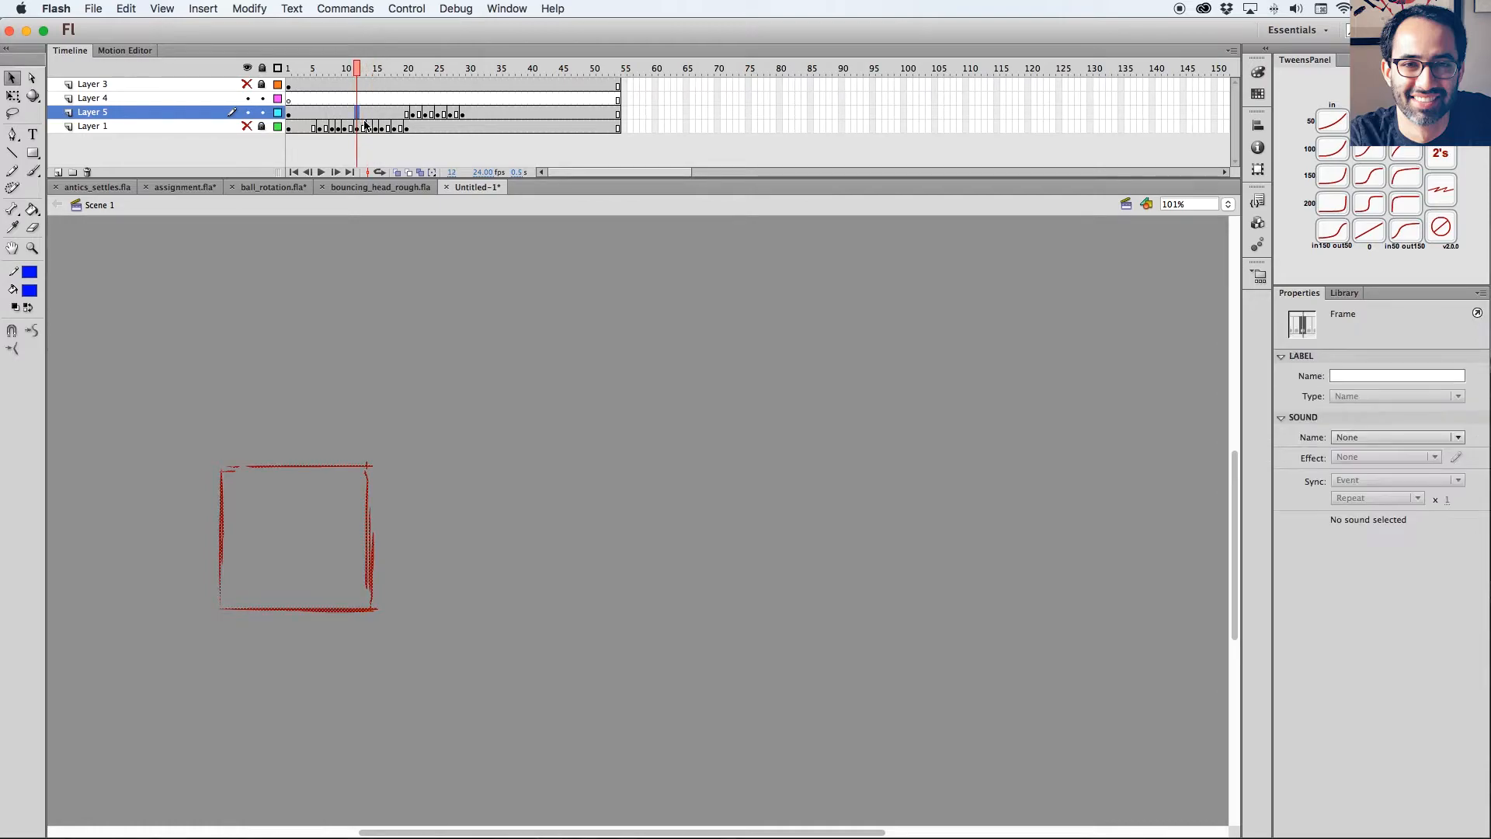
{"action": "left_click", "coordinate": [397, 173]}
Rotate the frame 12 square backward about its lower-left corner with Free Transform to create a tilted anticipation pose.
{"action": "key", "text": "space"}
{"action": "left_click_drag", "start_coordinate": [483, 386], "coordinate": [643, 393]}
{"action": "key", "text": "l"}
{"action": "mouse_move", "coordinate": [579, 447]}
{"action": "left_mouse_down"}
{"action": "mouse_move", "coordinate": [310, 615]}
{"action": "mouse_move", "coordinate": [678, 547]}
{"action": "mouse_move", "coordinate": [735, 460]}
{"action": "left_mouse_up"}
{"action": "key", "text": "q"}
{"action": "key", "text": "space"}
{"action": "key", "text": "v"}
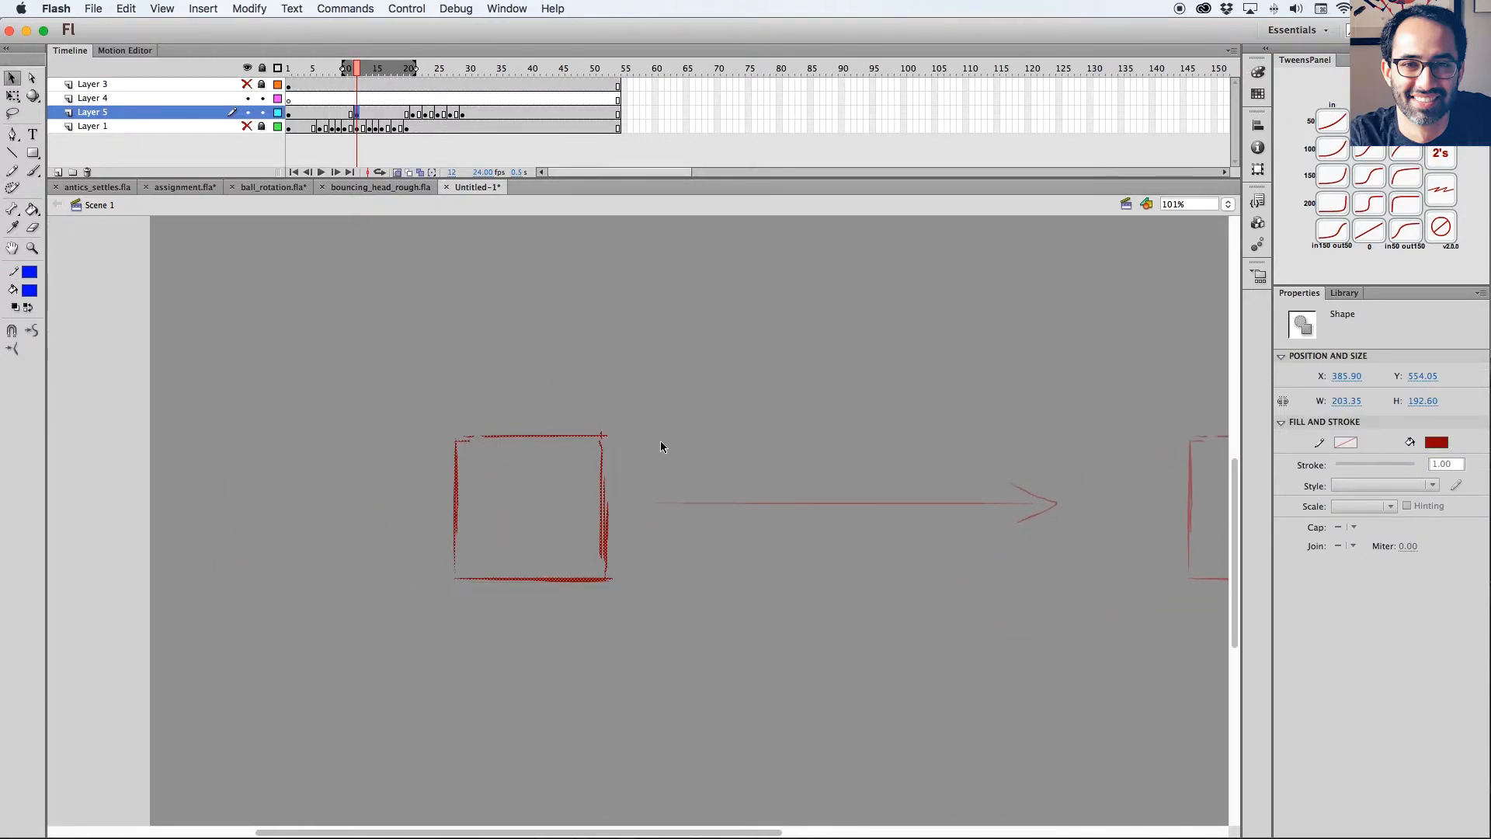
{"action": "key", "text": "q"}
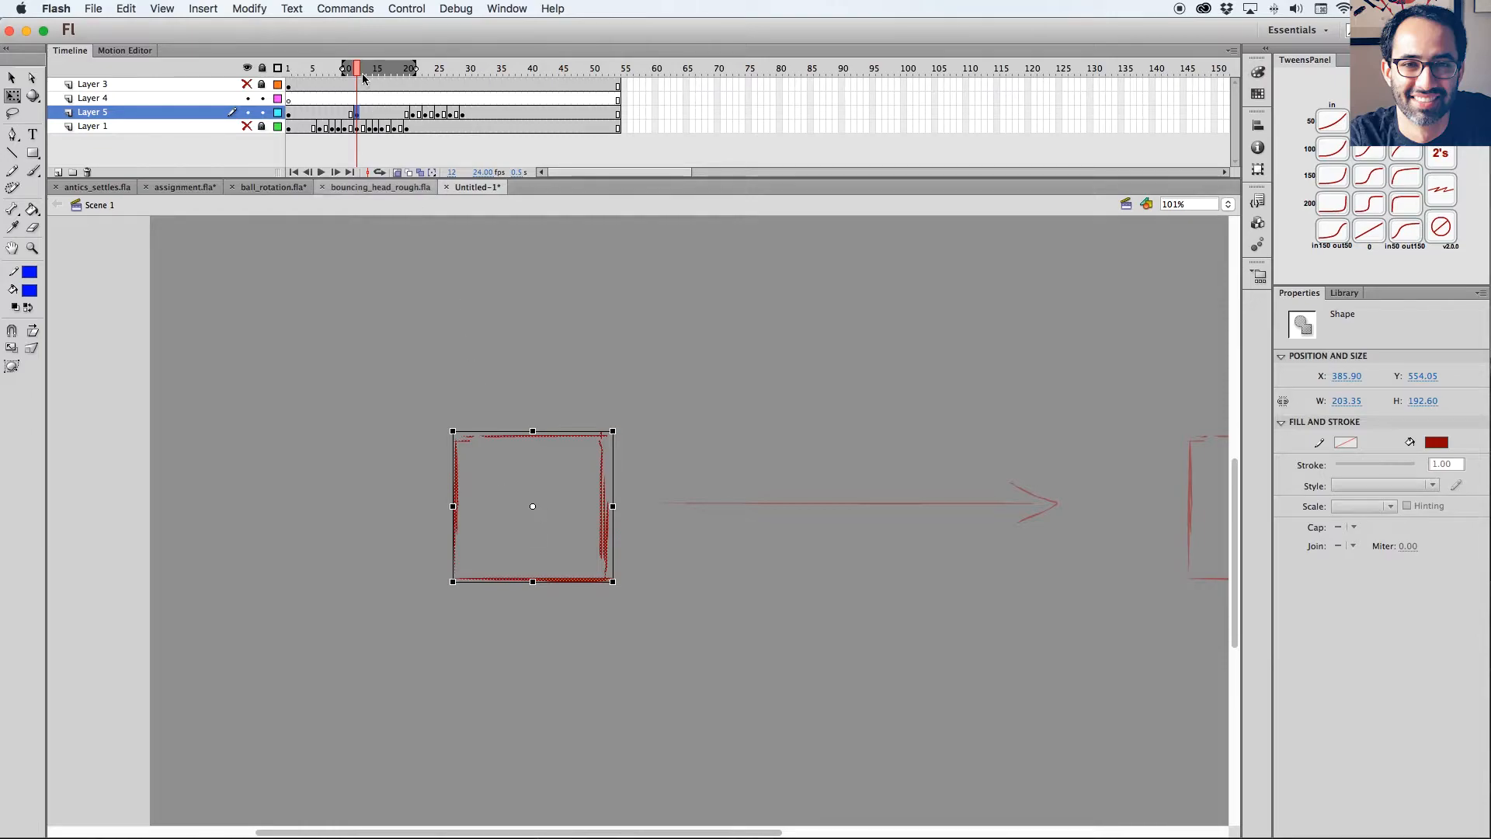
{"action": "left_click_drag", "start_coordinate": [358, 70], "coordinate": [351, 70]}
{"action": "left_click", "coordinate": [358, 112]}
{"action": "key", "text": "space"}
{"action": "left_click_drag", "start_coordinate": [733, 476], "coordinate": [700, 464]}
{"action": "key", "text": "v"}
{"action": "left_click_drag", "start_coordinate": [662, 401], "coordinate": [662, 627]}
{"action": "left_click_drag", "start_coordinate": [355, 359], "coordinate": [748, 702]}
{"action": "key", "text": "q"}
{"action": "left_click_drag", "start_coordinate": [584, 417], "coordinate": [529, 389]}
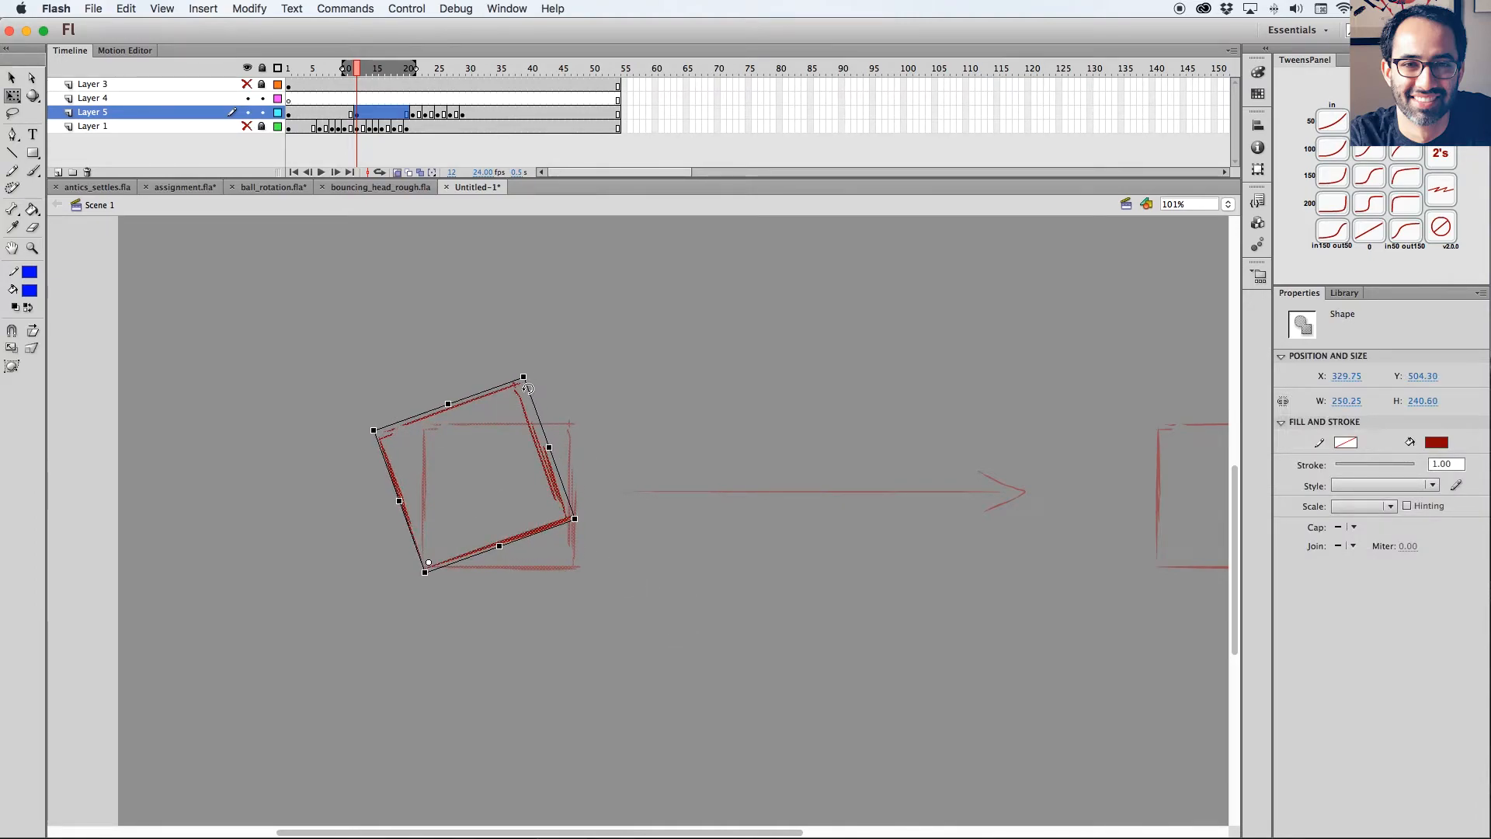
Insert blank keyframes at frames 6, 8 and 10 of Layer 5 ahead of the tilted anticipation pose.
{"action": "left_click", "coordinate": [349, 114]}
{"action": "key", "text": "F7"}
{"action": "left_click", "coordinate": [333, 114]}
{"action": "key", "text": "F7"}
{"action": "left_click", "coordinate": [321, 115]}
Sketch the left, top and right edges of a blue in-between square on frame 6, between the upright and tilted poses.
{"action": "key", "text": "b"}
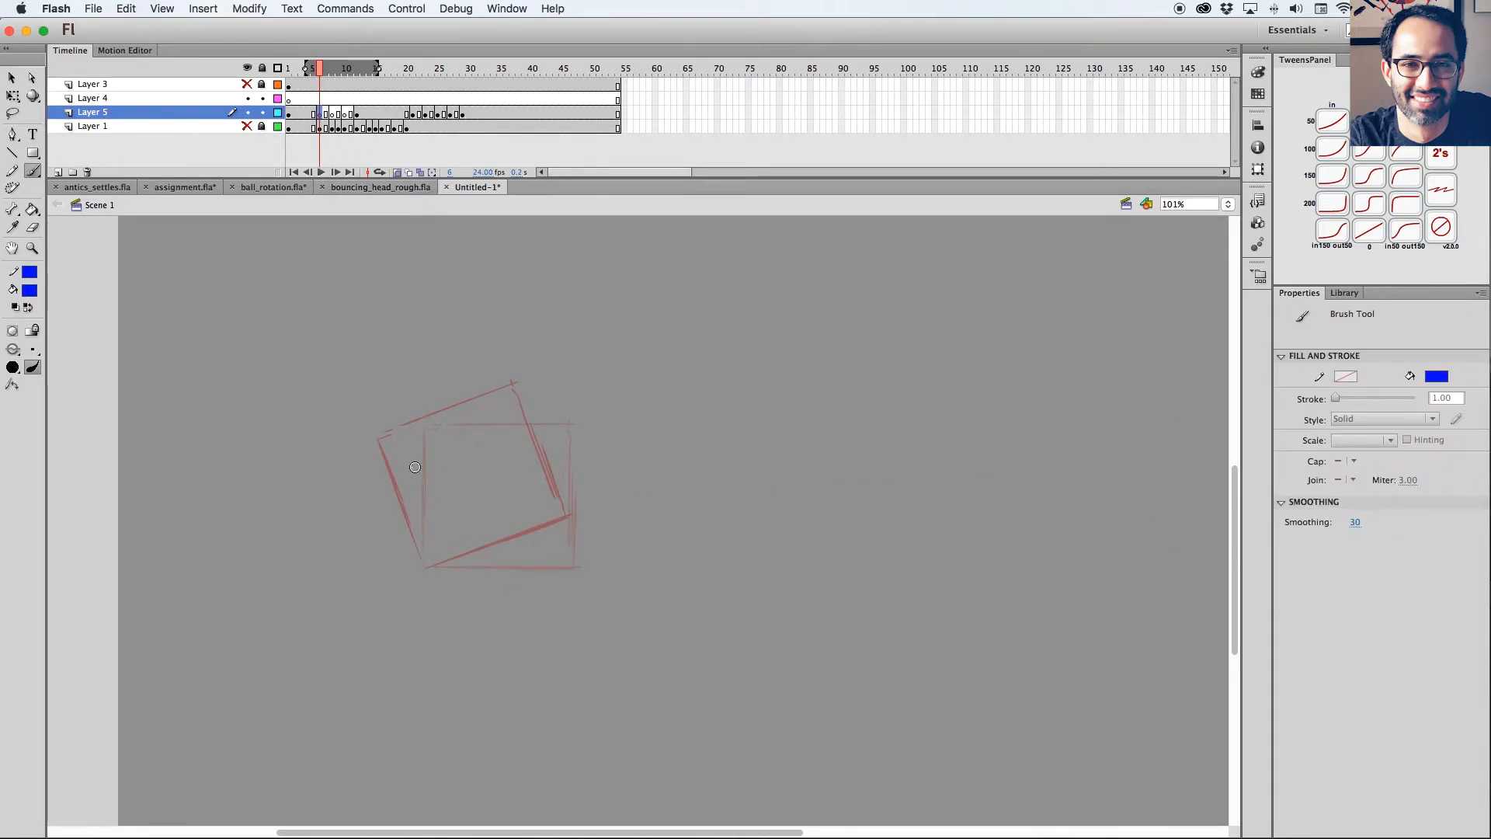
{"action": "left_click_drag", "start_coordinate": [398, 440], "coordinate": [423, 547]}
{"action": "key", "text": "ctrl+z"}
{"action": "left_click_drag", "start_coordinate": [398, 439], "coordinate": [422, 549]}
{"action": "left_click_drag", "start_coordinate": [399, 438], "coordinate": [517, 398]}
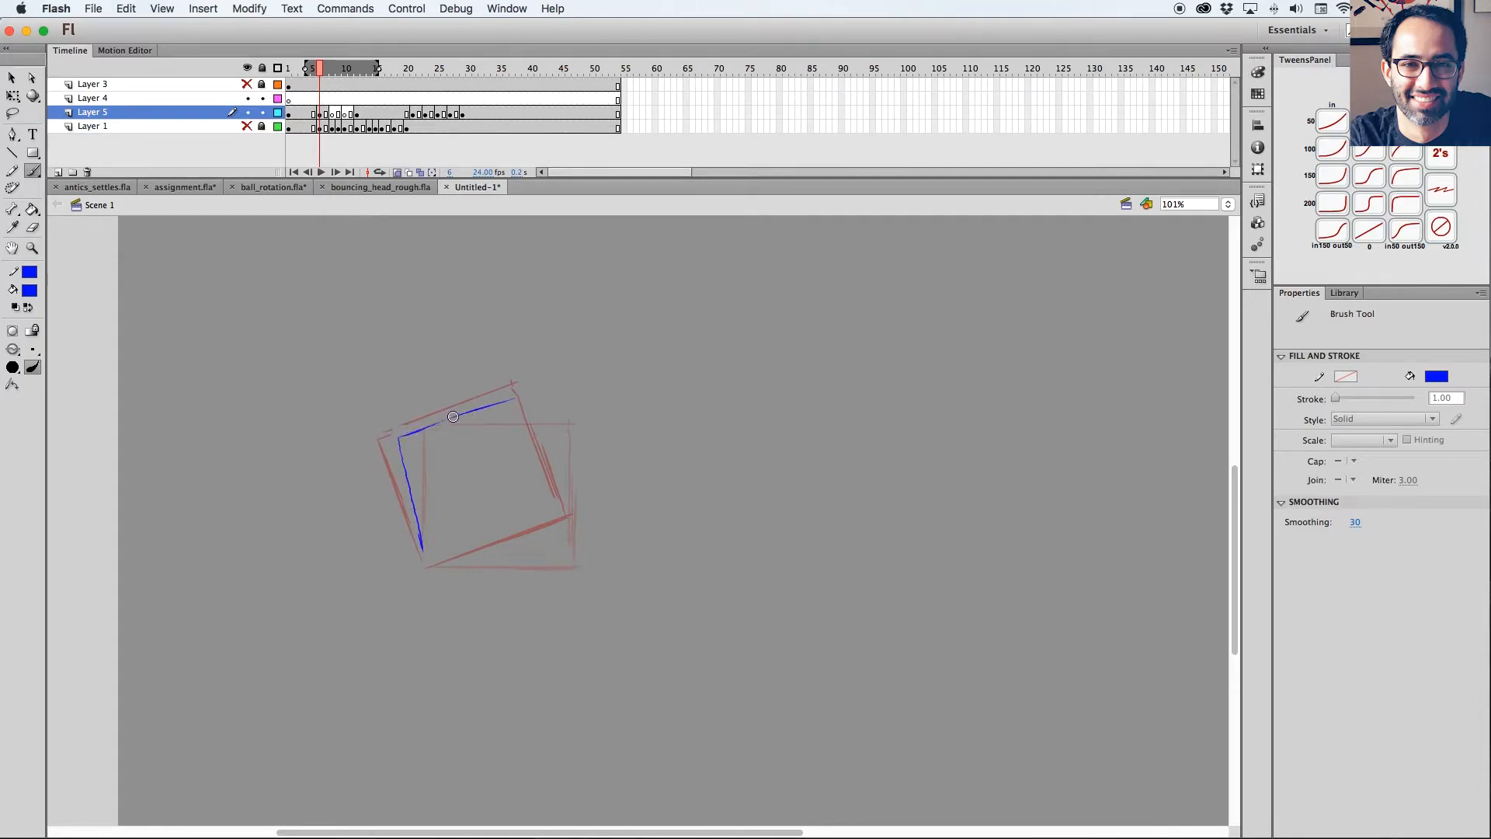
{"action": "left_click_drag", "start_coordinate": [398, 438], "coordinate": [528, 385]}
{"action": "left_click_drag", "start_coordinate": [577, 529], "coordinate": [579, 539]}
{"action": "left_click_drag", "start_coordinate": [544, 399], "coordinate": [578, 534]}
{"action": "left_click_drag", "start_coordinate": [557, 463], "coordinate": [581, 531]}
{"action": "left_click_drag", "start_coordinate": [400, 437], "coordinate": [527, 401]}
Delete the stray stroke along the frame 6 square's top edge and draw its bottom edge.
{"action": "key", "text": "l"}
{"action": "left_click_drag", "start_coordinate": [397, 434], "coordinate": [548, 384]}
{"action": "key", "text": "Delete"}
{"action": "left_click_drag", "start_coordinate": [594, 503], "coordinate": [604, 489]}
{"action": "key", "text": "b"}
{"action": "mouse_move", "coordinate": [425, 506]}
{"action": "left_mouse_down"}
{"action": "mouse_move", "coordinate": [437, 547]}
{"action": "mouse_move", "coordinate": [573, 526]}
{"action": "left_mouse_up"}
{"action": "mouse_move", "coordinate": [507, 544]}
{"action": "left_mouse_down"}
{"action": "mouse_move", "coordinate": [591, 521]}
{"action": "mouse_move", "coordinate": [575, 520]}
{"action": "left_mouse_up"}
{"action": "key", "text": "super+z"}
{"action": "left_click_drag", "start_coordinate": [448, 554], "coordinate": [590, 514]}
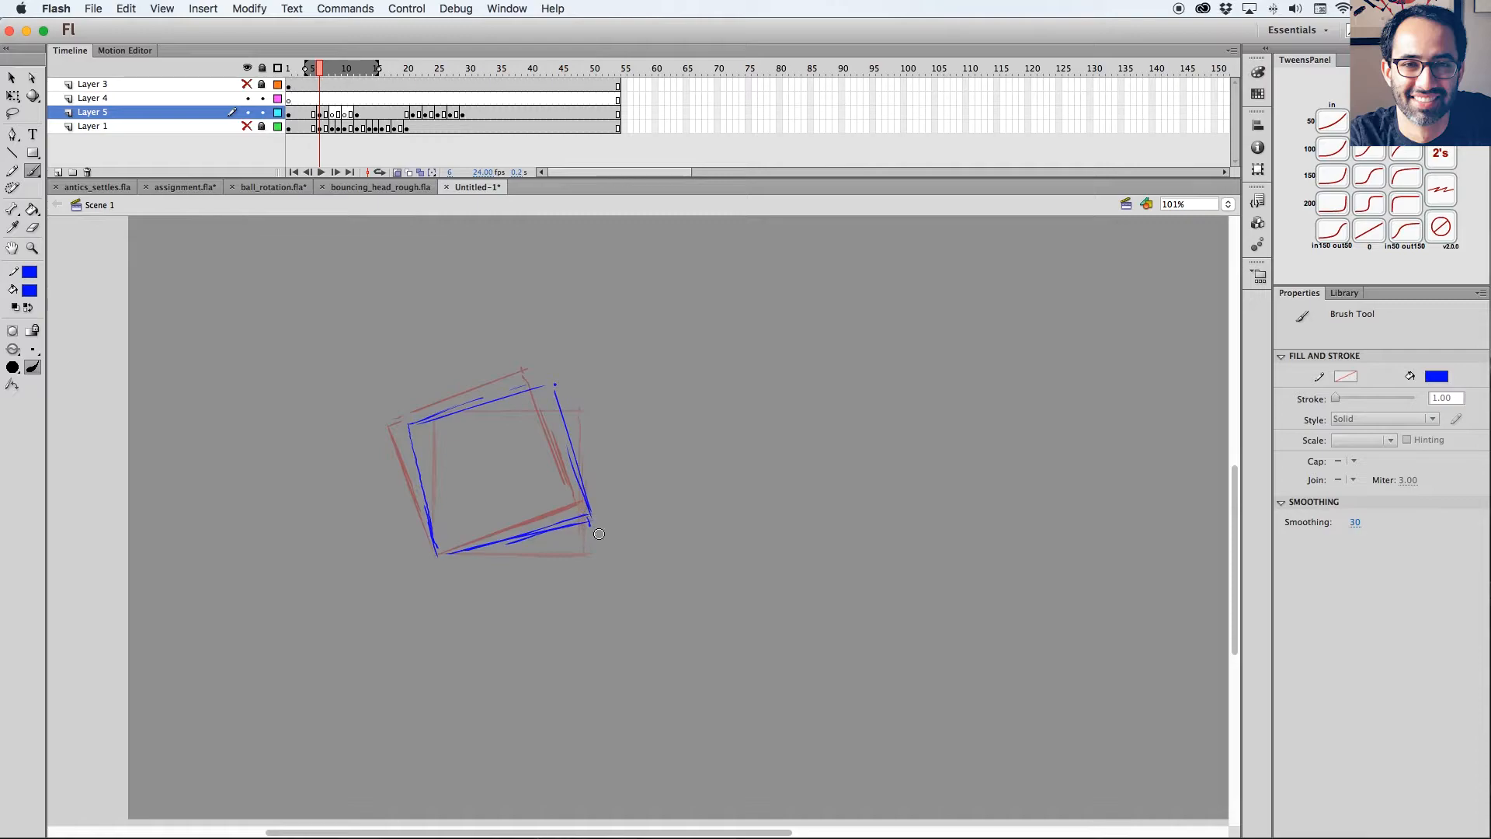
Draw a blue in-between square on frame 8, between the frame 6 drawing and the tilted anticipation pose.
{"action": "key", "text": "."}
{"action": "key", "text": "."}
{"action": "key", "text": "."}
{"action": "left_click_drag", "start_coordinate": [399, 424], "coordinate": [435, 552]}
{"action": "key", "text": "super+z"}
{"action": "mouse_move", "coordinate": [399, 427]}
{"action": "left_mouse_down"}
{"action": "mouse_move", "coordinate": [429, 521]}
{"action": "mouse_move", "coordinate": [504, 382]}
{"action": "mouse_move", "coordinate": [536, 375]}
{"action": "mouse_move", "coordinate": [568, 470]}
{"action": "left_mouse_up"}
{"action": "mouse_move", "coordinate": [417, 474]}
{"action": "left_mouse_down"}
{"action": "mouse_move", "coordinate": [453, 568]}
{"action": "mouse_move", "coordinate": [445, 551]}
{"action": "mouse_move", "coordinate": [581, 508]}
{"action": "left_mouse_up"}
Draw a blue in-between square on frame 10, close to the tilted anticipation pose.
{"action": "key", "text": "period"}
{"action": "key", "text": "period"}
{"action": "left_click_drag", "start_coordinate": [397, 429], "coordinate": [439, 552]}
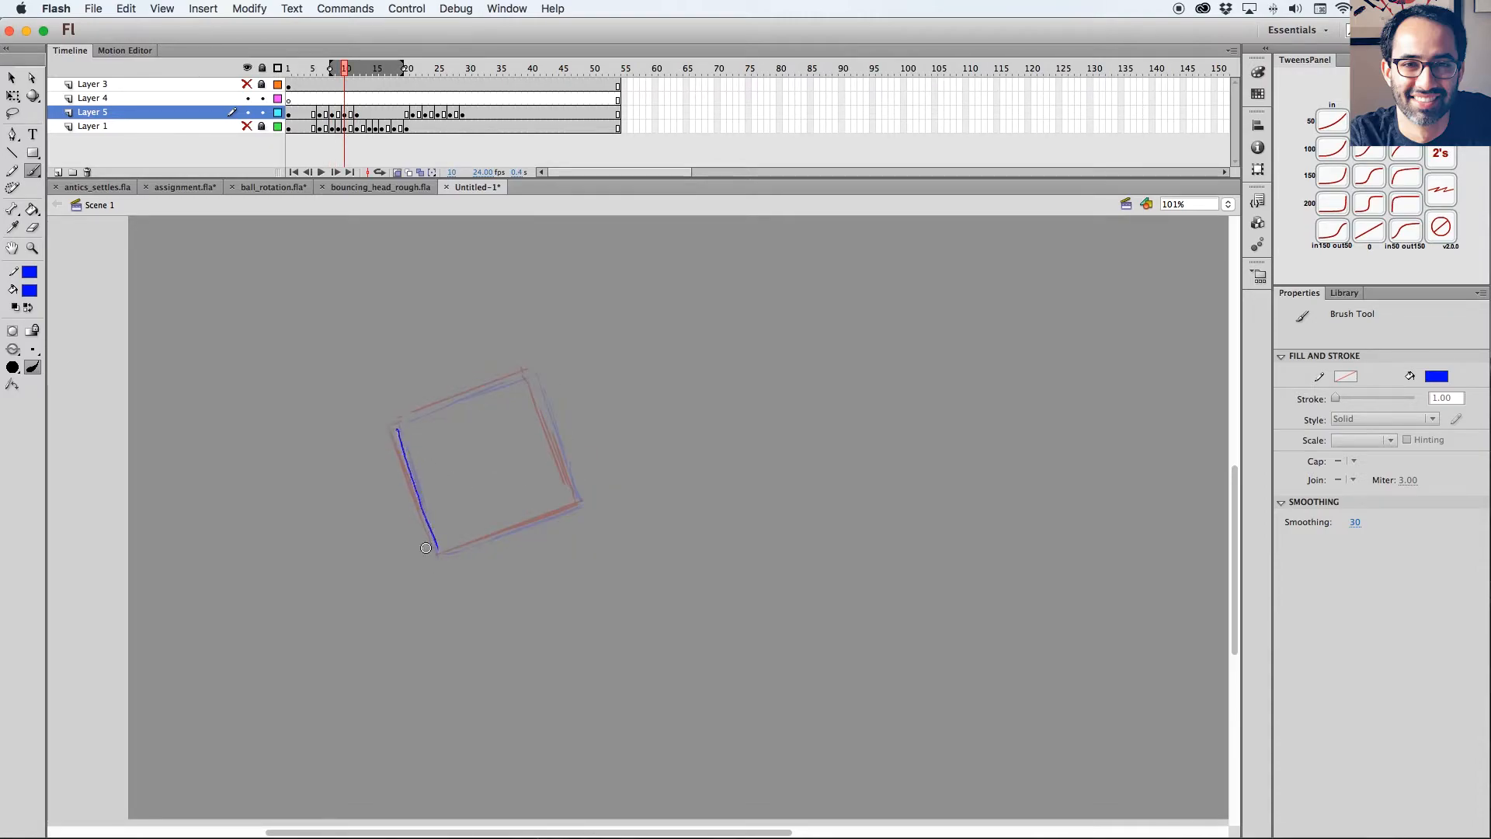
{"action": "mouse_move", "coordinate": [399, 426]}
{"action": "left_mouse_down"}
{"action": "mouse_move", "coordinate": [498, 387]}
{"action": "mouse_move", "coordinate": [558, 448]}
{"action": "mouse_move", "coordinate": [570, 483]}
{"action": "left_mouse_up"}
{"action": "left_click_drag", "start_coordinate": [440, 555], "coordinate": [579, 501]}
Insert a keyframe at frame 4 of Layer 5 and squash, widen and slant its square to about 231 by 170 px with Free Transform.
{"action": "key", "text": "comma"}
{"action": "key", "text": "comma"}
{"action": "key", "text": "comma"}
{"action": "key", "text": "comma"}
{"action": "key", "text": "comma"}
{"action": "key", "text": "comma"}
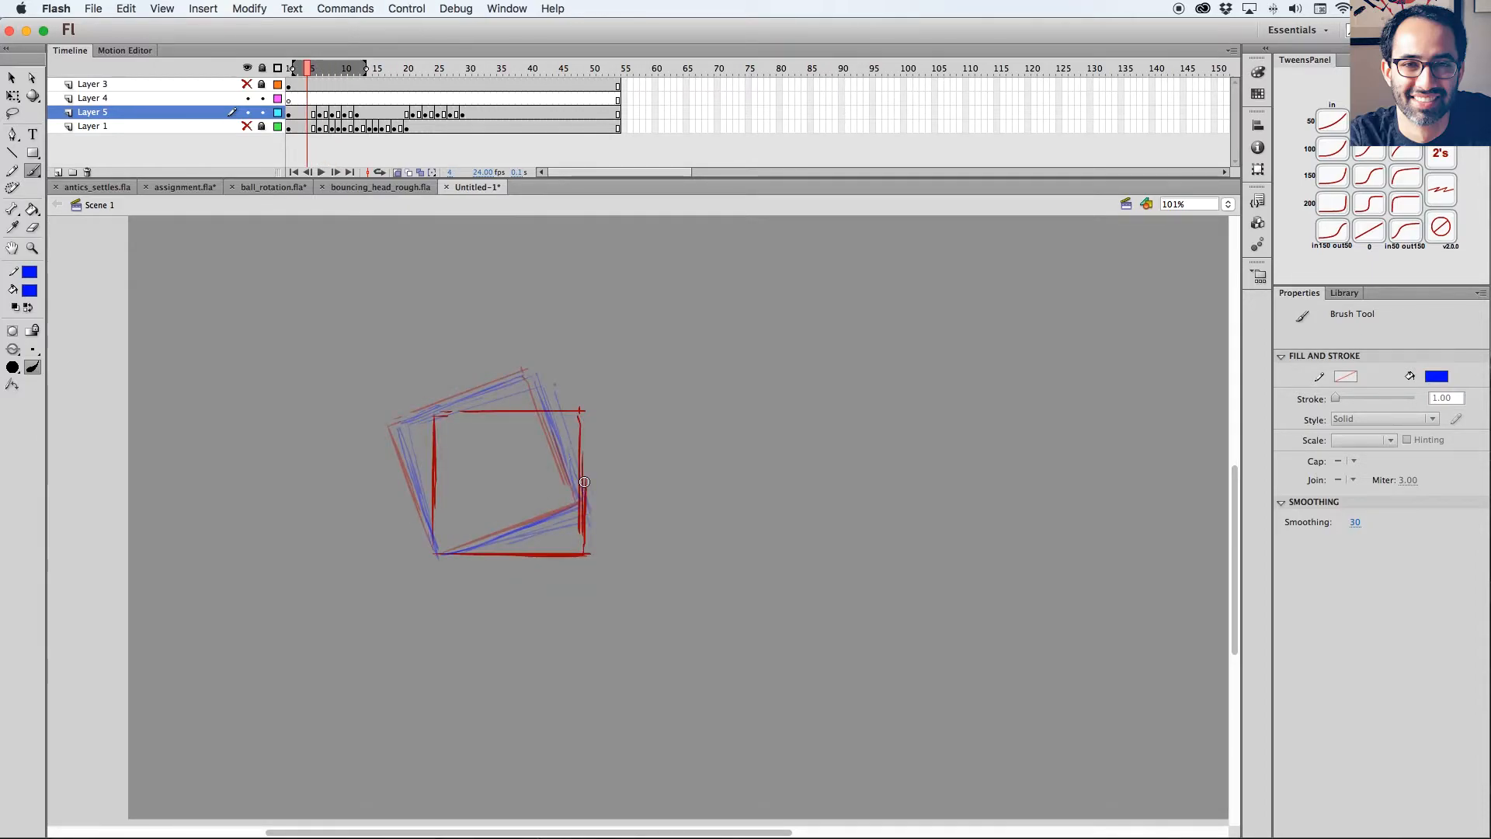
{"action": "left_click", "coordinate": [309, 114]}
{"action": "key", "text": "q"}
{"action": "left_click_drag", "start_coordinate": [518, 403], "coordinate": [518, 424]}
{"action": "left_click_drag", "start_coordinate": [592, 490], "coordinate": [597, 489]}
{"action": "left_click_drag", "start_coordinate": [575, 424], "coordinate": [584, 423]}
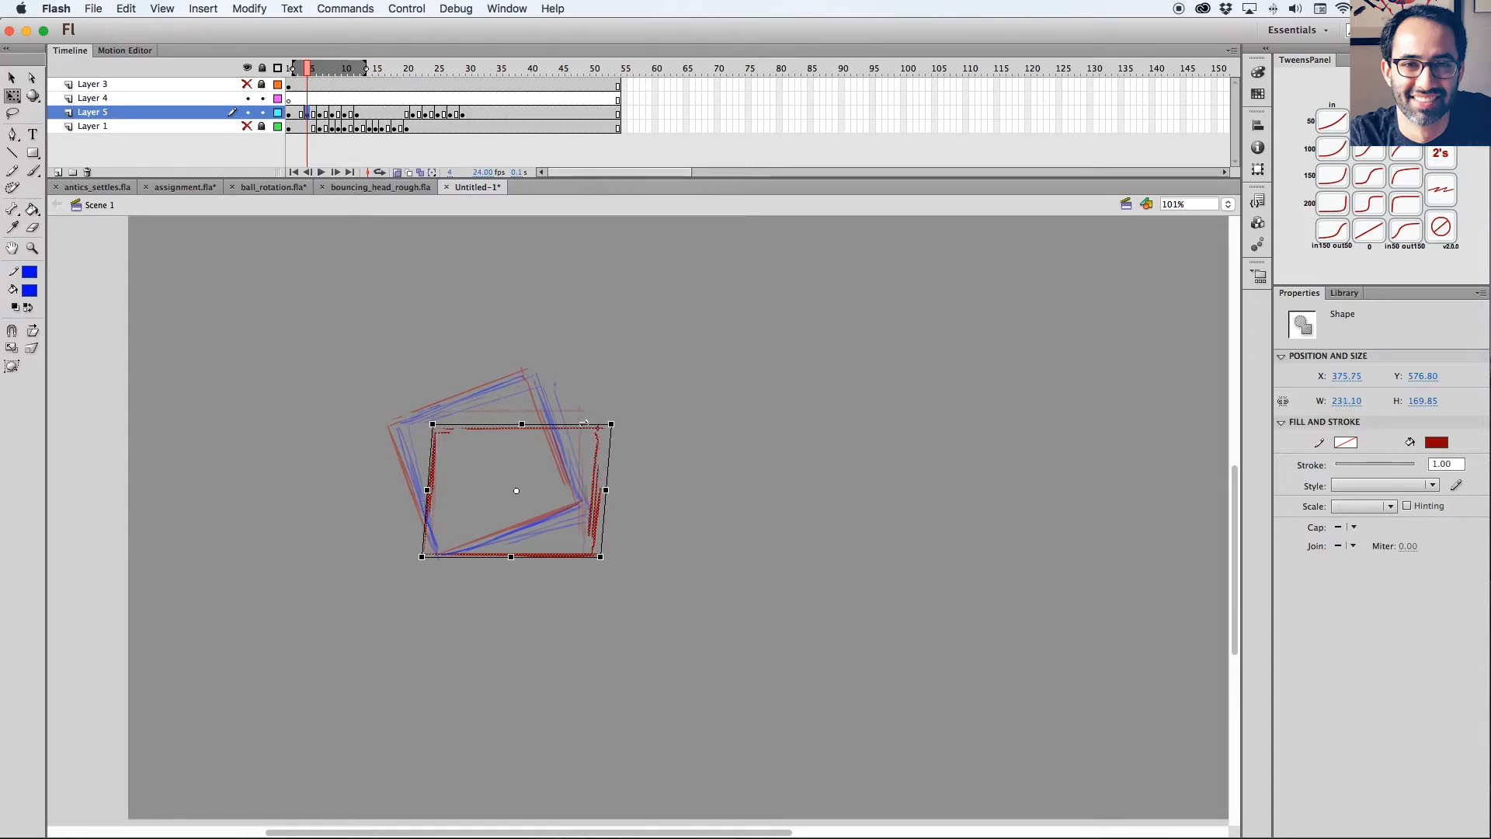
Insert a blank keyframe at frame 14 of Layer 5 following the tilted anticipation pose.
{"action": "left_click", "coordinate": [397, 172]}
{"action": "left_click_drag", "start_coordinate": [308, 70], "coordinate": [357, 75]}
{"action": "left_click", "coordinate": [358, 114]}
{"action": "left_click", "coordinate": [370, 114]}
{"action": "key", "text": "F7"}
{"action": "left_click", "coordinate": [396, 173]}
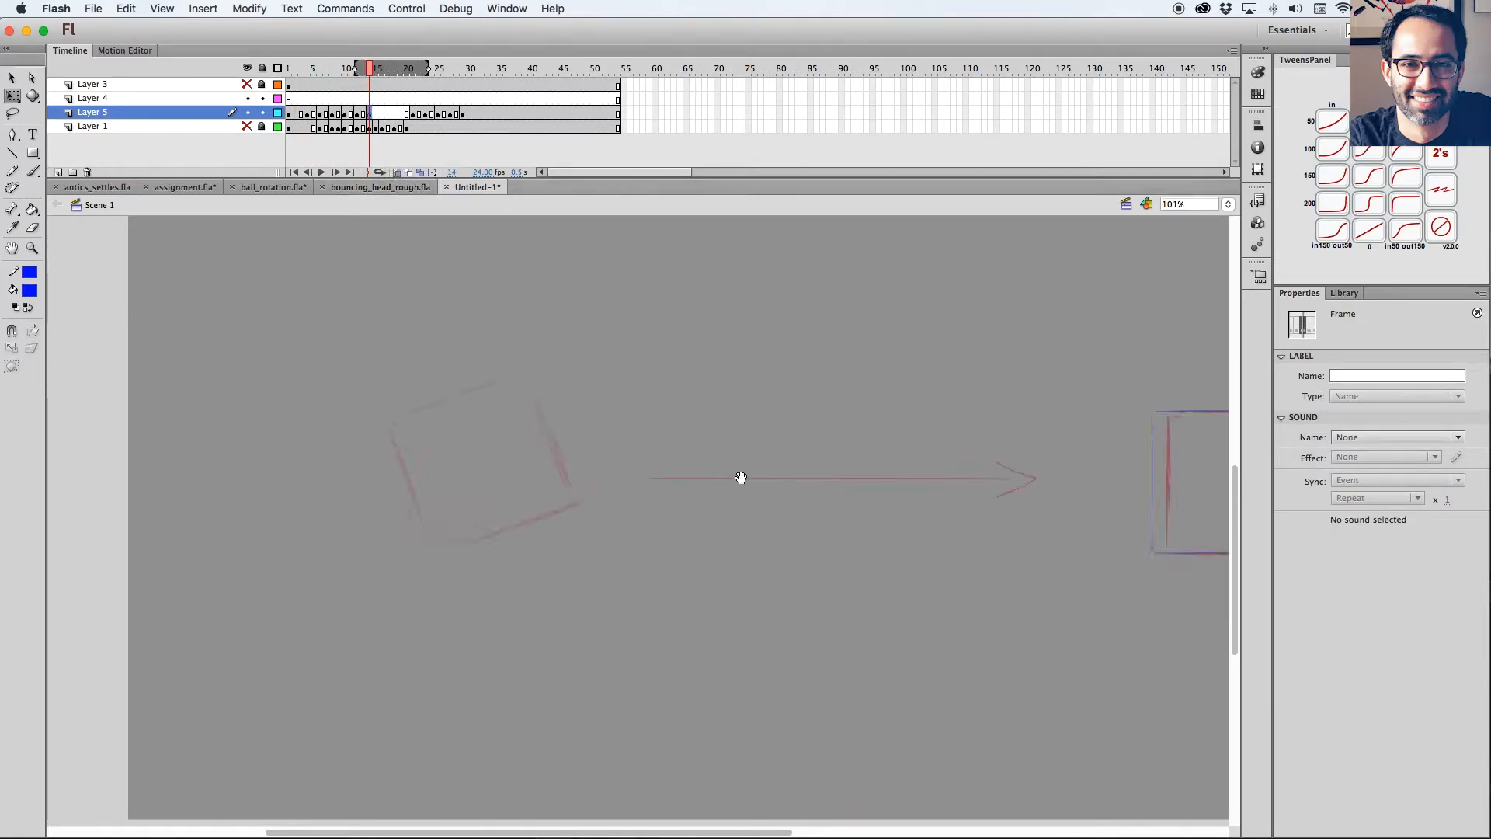
{"action": "left_click_drag", "start_coordinate": [742, 476], "coordinate": [593, 547]}
Paste a copy of the upright starting square in place on frame 14 and move it forward along the arrow.
{"action": "left_click", "coordinate": [364, 114]}
{"action": "left_click", "coordinate": [296, 114]}
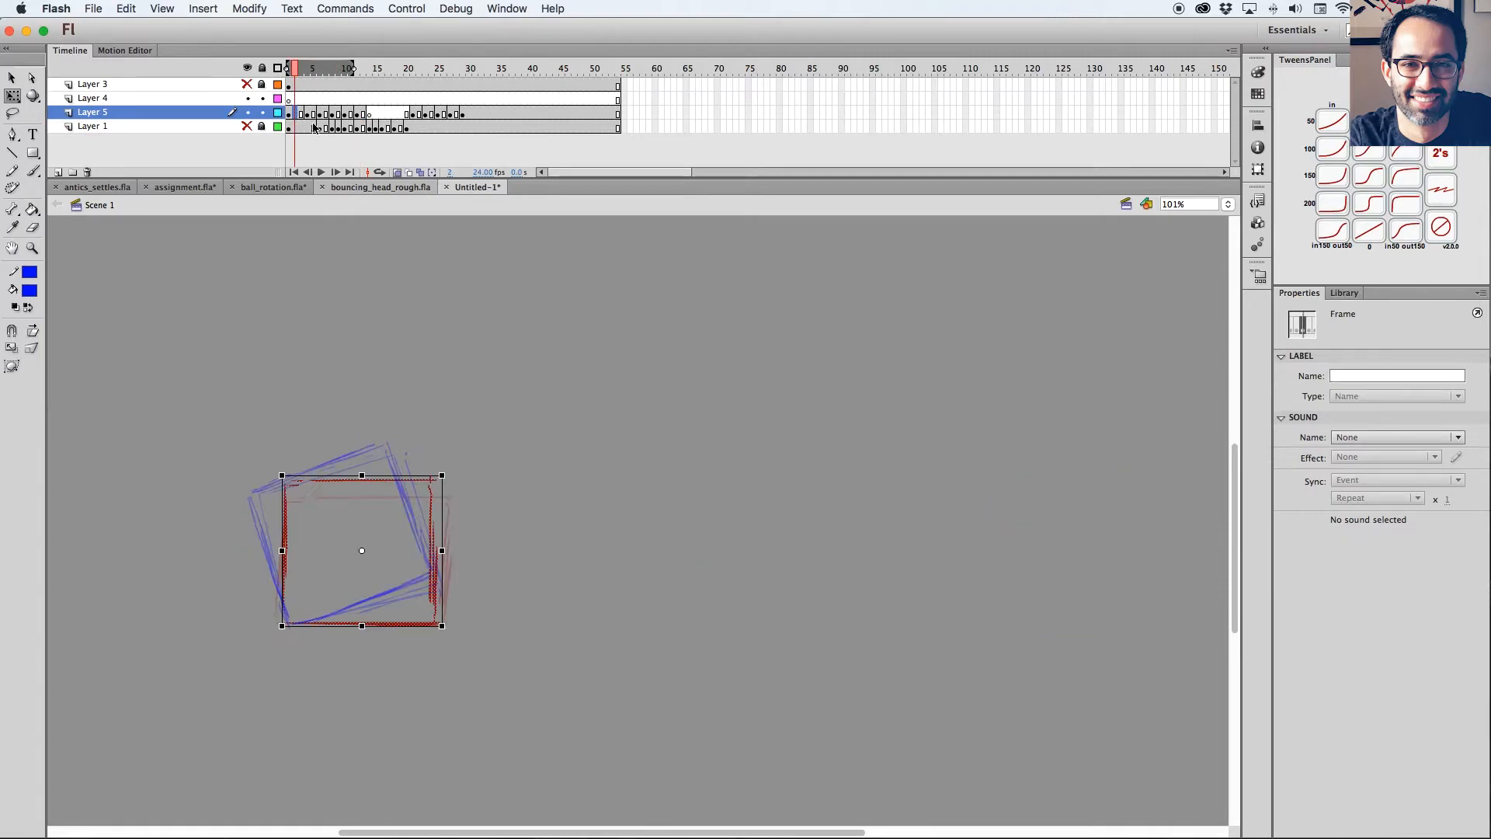
{"action": "left_click", "coordinate": [374, 113]}
{"action": "key", "text": "super+shift+v"}
{"action": "key", "text": "shift+Right"}
{"action": "key", "text": "shift+Right"}
{"action": "key", "text": "shift+Right"}
{"action": "key", "text": "shift+Right"}
{"action": "key", "text": "shift+Right"}
{"action": "key", "text": "shift+Right"}
{"action": "key", "text": "shift+Right"}
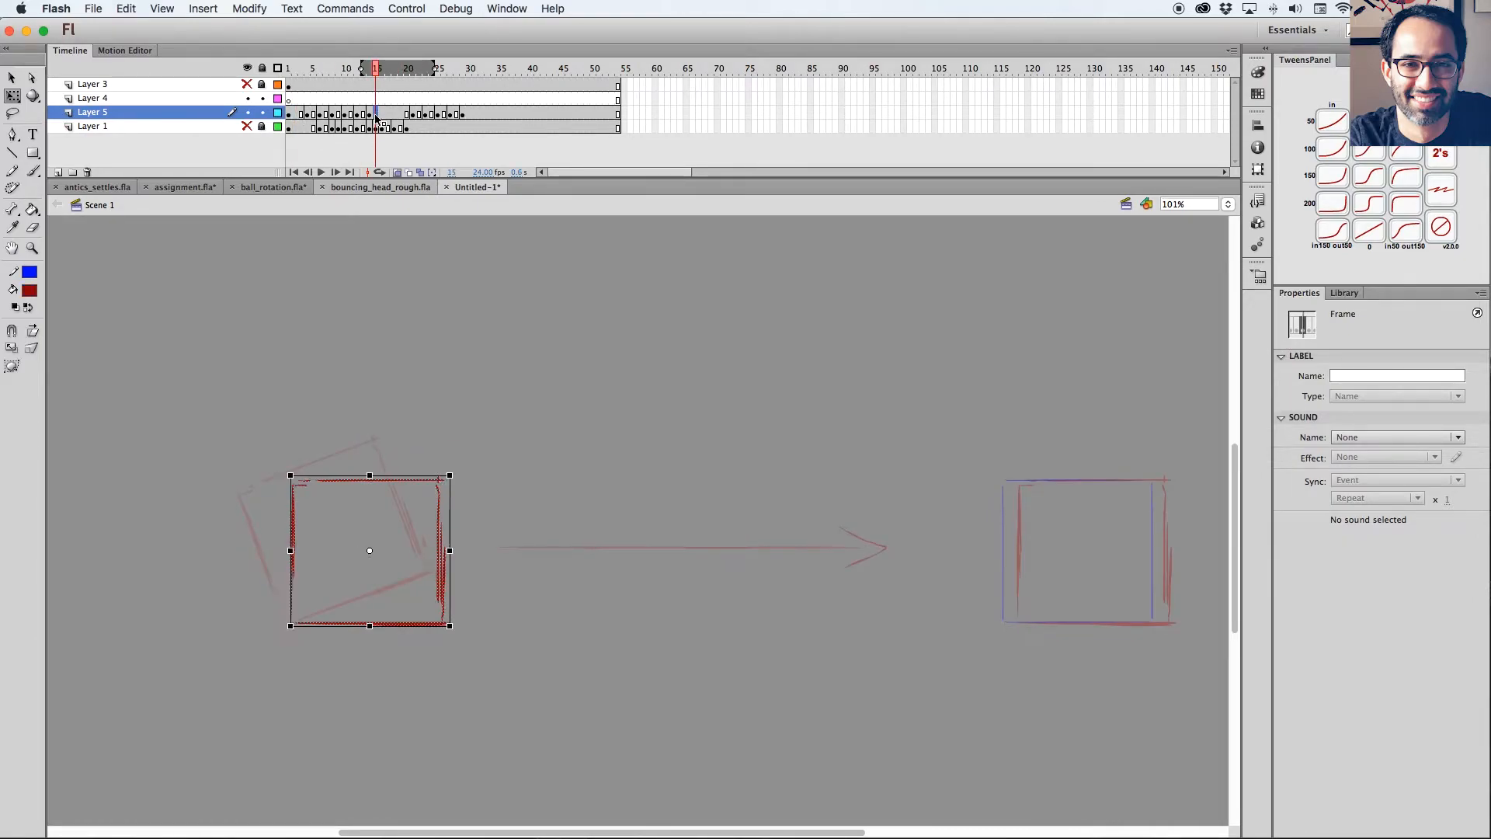
{"action": "key", "text": "shift+Right"}
{"action": "key", "text": "shift+Right"}
{"action": "key", "text": "shift+Right"}
{"action": "key", "text": "shift+Right"}
{"action": "key", "text": "shift+Right"}
{"action": "key", "text": "shift+Right"}
{"action": "key", "text": "shift+Right"}
{"action": "key", "text": "shift+Right"}
{"action": "key", "text": "shift+Right"}
{"action": "key", "text": "shift+Right"}
{"action": "key", "text": "shift+Right"}
{"action": "key", "text": "shift+Right"}
{"action": "key", "text": "shift+Right"}
{"action": "key", "text": "shift+Right"}
{"action": "key", "text": "shift+Right"}
{"action": "key", "text": "shift+Right"}
{"action": "key", "text": "shift+Right"}
{"action": "key", "text": "shift+Right"}
{"action": "key", "text": "shift+Right"}
{"action": "key", "text": "shift+Right"}
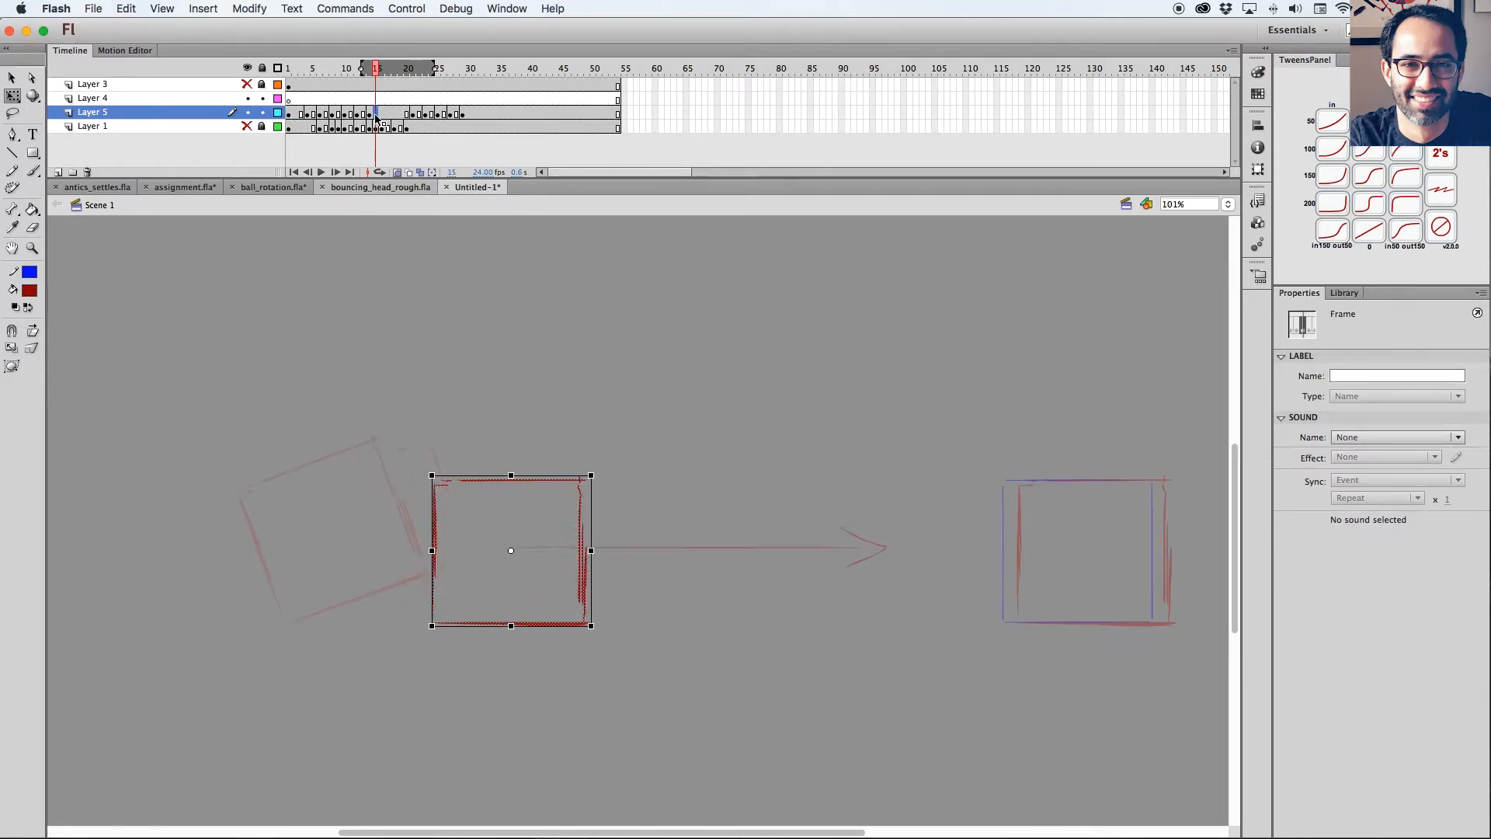
{"action": "key", "text": "shift+Right"}
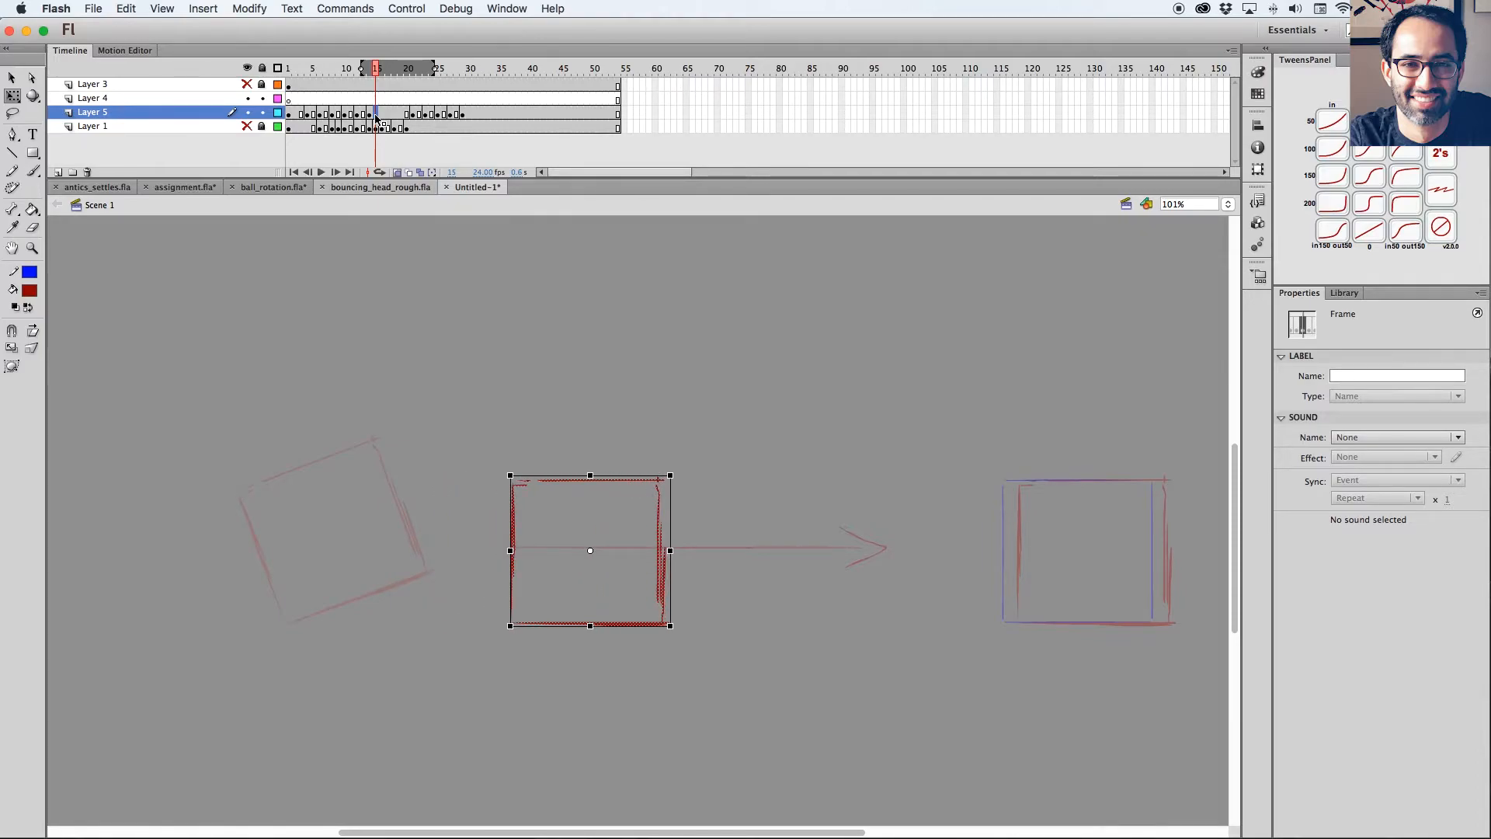
{"action": "left_click", "coordinate": [365, 115]}
{"action": "left_click", "coordinate": [371, 115]}
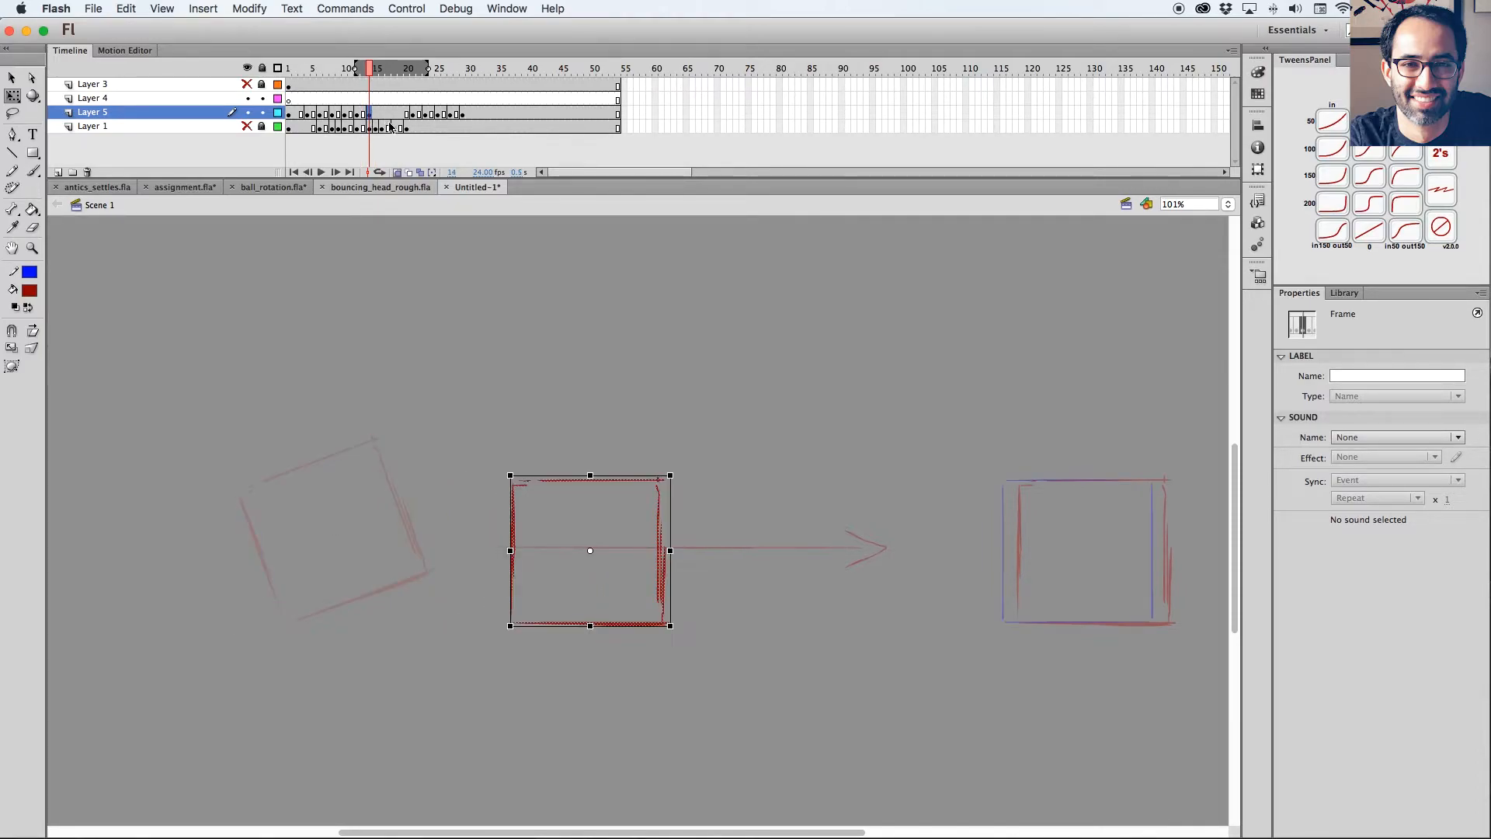
Insert a keyframe at frame 16 repeating the frame 14 square and move the square forward past the arrow's tip.
{"action": "left_click", "coordinate": [383, 114]}
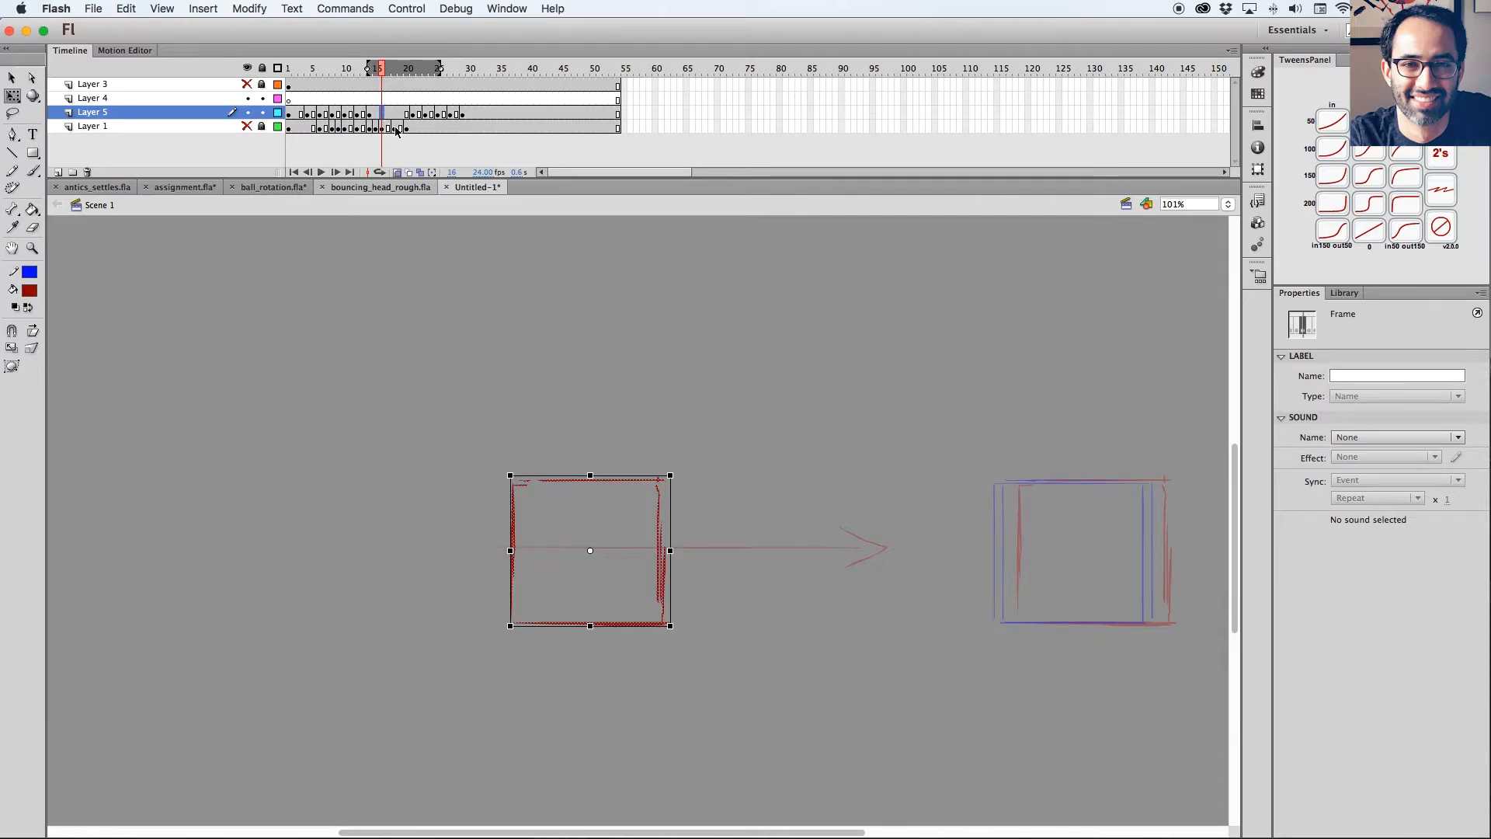
{"action": "key", "text": "v"}
{"action": "key", "text": "shift+Right"}
{"action": "key", "text": "shift+Right"}
{"action": "key", "text": "shift+Right"}
{"action": "key", "text": "shift+Right"}
{"action": "key", "text": "shift+Right"}
{"action": "key", "text": "shift+Right"}
{"action": "key", "text": "shift+Right"}
{"action": "key", "text": "shift+Right"}
{"action": "key", "text": "shift+Right"}
{"action": "key", "text": "shift+Right"}
{"action": "key", "text": "shift+Right"}
{"action": "key", "text": "shift+Right"}
{"action": "key", "text": "shift+Right"}
{"action": "key", "text": "shift+Right"}
{"action": "key", "text": "shift+Right"}
{"action": "key", "text": "shift+Right"}
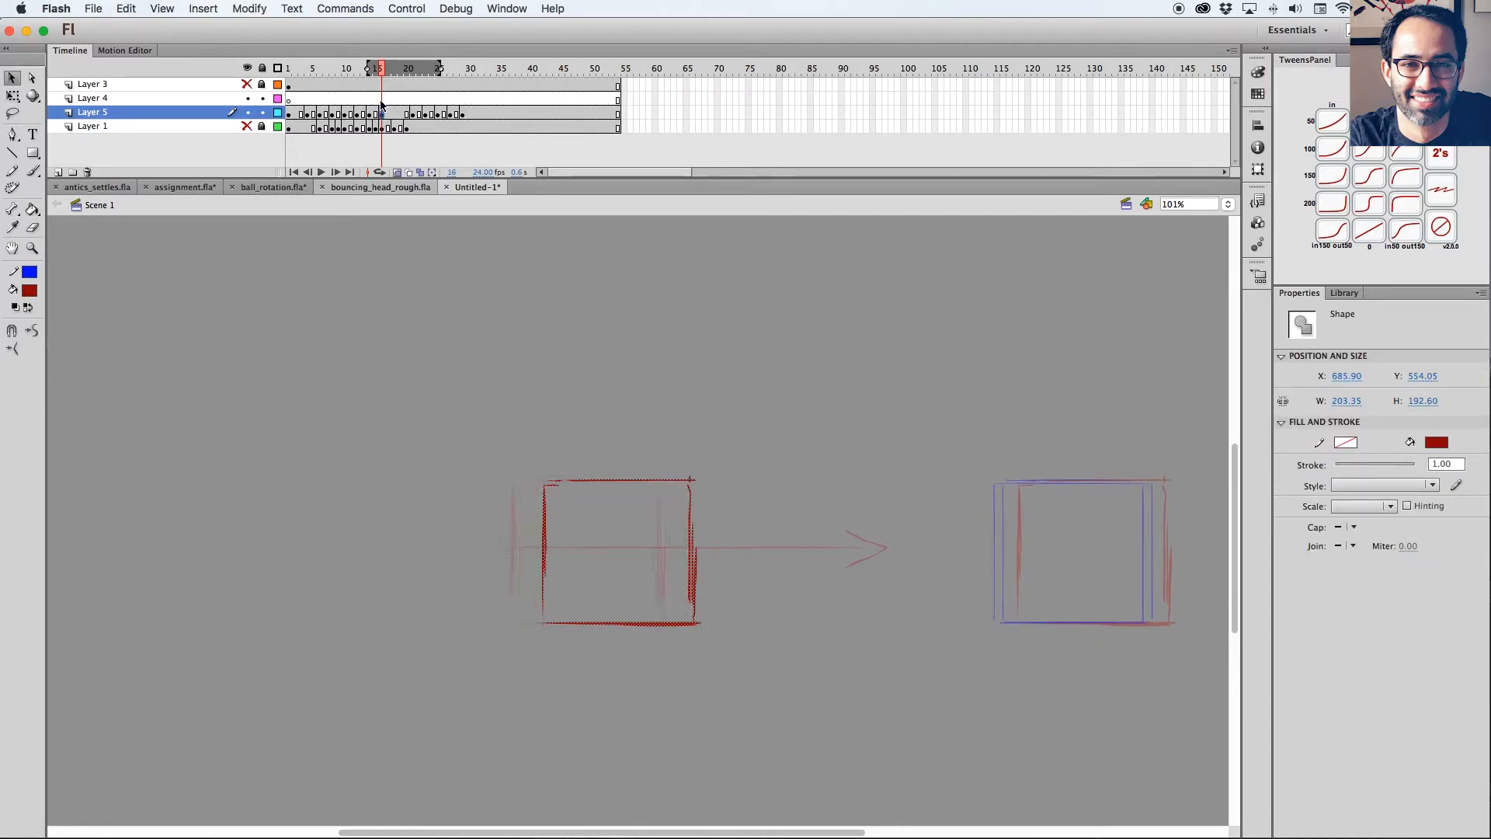
{"action": "key", "text": "shift+Right"}
{"action": "key", "text": "shift+Right"}
{"action": "key", "text": "shift+Right"}
{"action": "key", "text": "shift+Right"}
{"action": "key", "text": "shift+Right"}
{"action": "key", "text": "shift+Right"}
{"action": "key", "text": "shift+Right"}
{"action": "key", "text": "shift+Right"}
{"action": "key", "text": "shift+Right"}
{"action": "key", "text": "shift+Right"}
{"action": "key", "text": "shift+Right"}
{"action": "key", "text": "shift+Right"}
{"action": "key", "text": "shift+Right"}
{"action": "key", "text": "shift+Right"}
{"action": "key", "text": "shift+Right"}
{"action": "key", "text": "shift+Right"}
{"action": "key", "text": "shift+Right"}
{"action": "key", "text": "shift+Right"}
{"action": "key", "text": "shift+Right"}
{"action": "key", "text": "shift+Right"}
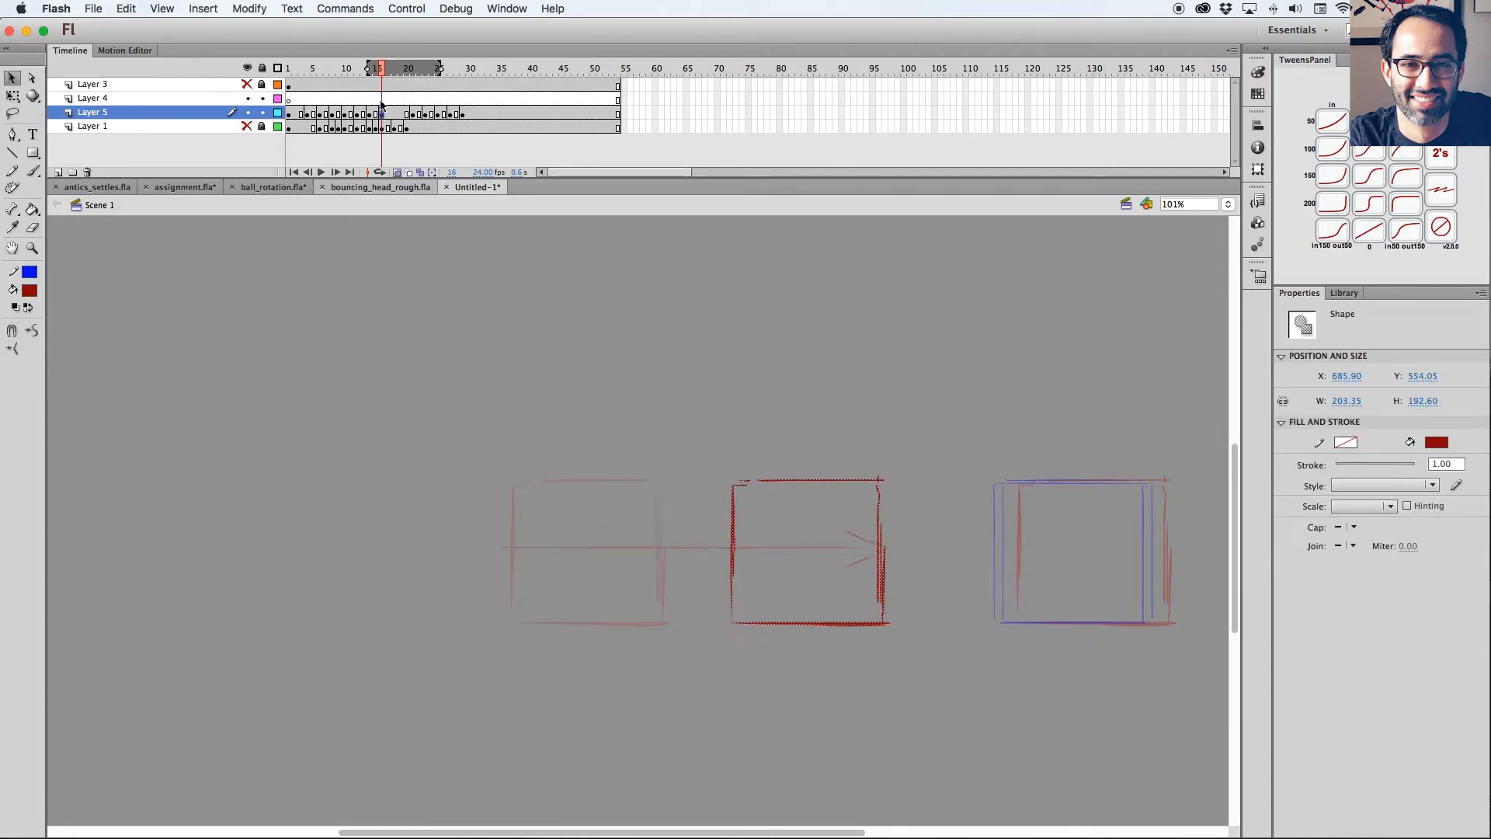
{"action": "key", "text": "shift+Right"}
Extend the onion-skin range to earlier frames and move the frame 14 square back until it overlaps the tilted pose.
{"action": "left_click_drag", "start_coordinate": [369, 66], "coordinate": [337, 67]}
{"action": "left_click_drag", "start_coordinate": [741, 436], "coordinate": [777, 432]}
{"action": "left_click", "coordinate": [372, 115]}
{"action": "key", "text": "shift+Left"}
{"action": "key", "text": "shift+Left"}
{"action": "key", "text": "shift+Left"}
{"action": "key", "text": "shift+Left"}
{"action": "key", "text": "shift+Left"}
{"action": "key", "text": "shift+Left"}
{"action": "key", "text": "shift+Left"}
{"action": "key", "text": "shift+Left"}
{"action": "key", "text": "shift+Left"}
{"action": "key", "text": "shift+Left"}
{"action": "key", "text": "shift+Left"}
{"action": "key", "text": "shift+Left"}
{"action": "key", "text": "shift+Left"}
{"action": "key", "text": "shift+Left"}
{"action": "key", "text": "shift+Left"}
{"action": "key", "text": "shift+Left"}
{"action": "key", "text": "shift+Left"}
{"action": "key", "text": "shift+Left"}
{"action": "key", "text": "shift+Left"}
{"action": "key", "text": "shift+Left"}
{"action": "key", "text": "shift+Left"}
{"action": "key", "text": "shift+Left"}
{"action": "key", "text": "shift+Left"}
{"action": "key", "text": "shift+Left"}
{"action": "key", "text": "shift+Left"}
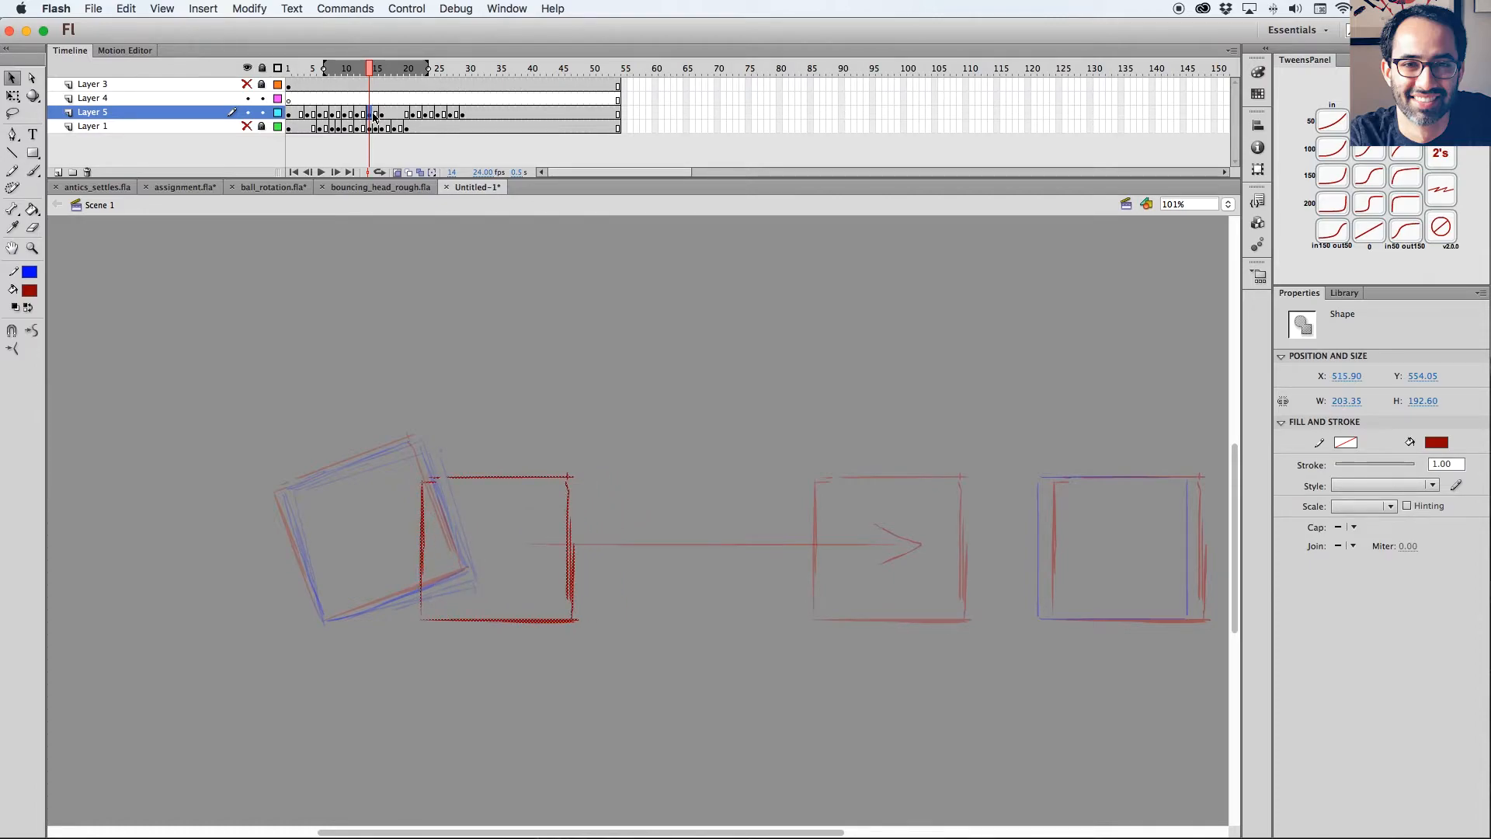
Move the frame 16 square back to the middle of the travel between the frame 14 square and the overshoot.
{"action": "left_click", "coordinate": [382, 116]}
{"action": "key", "text": "shift+Left"}
{"action": "key", "text": "shift+Left"}
{"action": "key", "text": "shift+Left"}
{"action": "key", "text": "shift+Left"}
{"action": "key", "text": "shift+Left"}
{"action": "key", "text": "shift+Left"}
{"action": "key", "text": "shift+Left"}
{"action": "key", "text": "shift+Left"}
{"action": "key", "text": "shift+Left"}
{"action": "key", "text": "shift+Left"}
{"action": "key", "text": "shift+Left"}
{"action": "key", "text": "shift+Left"}
{"action": "key", "text": "shift+Left"}
{"action": "key", "text": "shift+Left"}
{"action": "key", "text": "shift+Left"}
{"action": "key", "text": "shift+Left"}
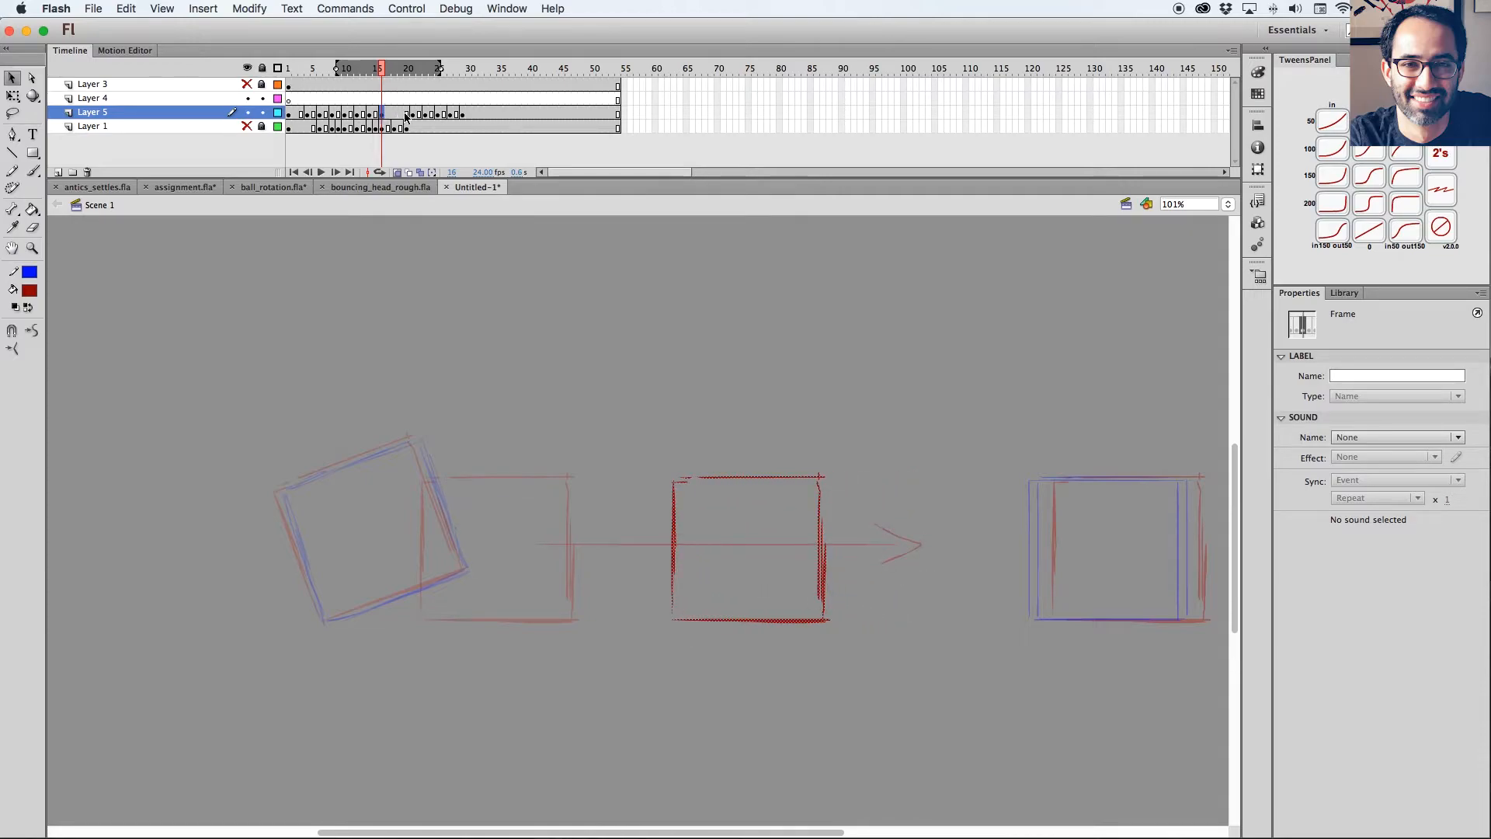
Remove three frames from Layer 5 between the frame 16 square and the overshoot drawing.
{"action": "key", "text": "shift+F5"}
{"action": "key", "text": "shift+F5"}
{"action": "key", "text": "shift+F5"}
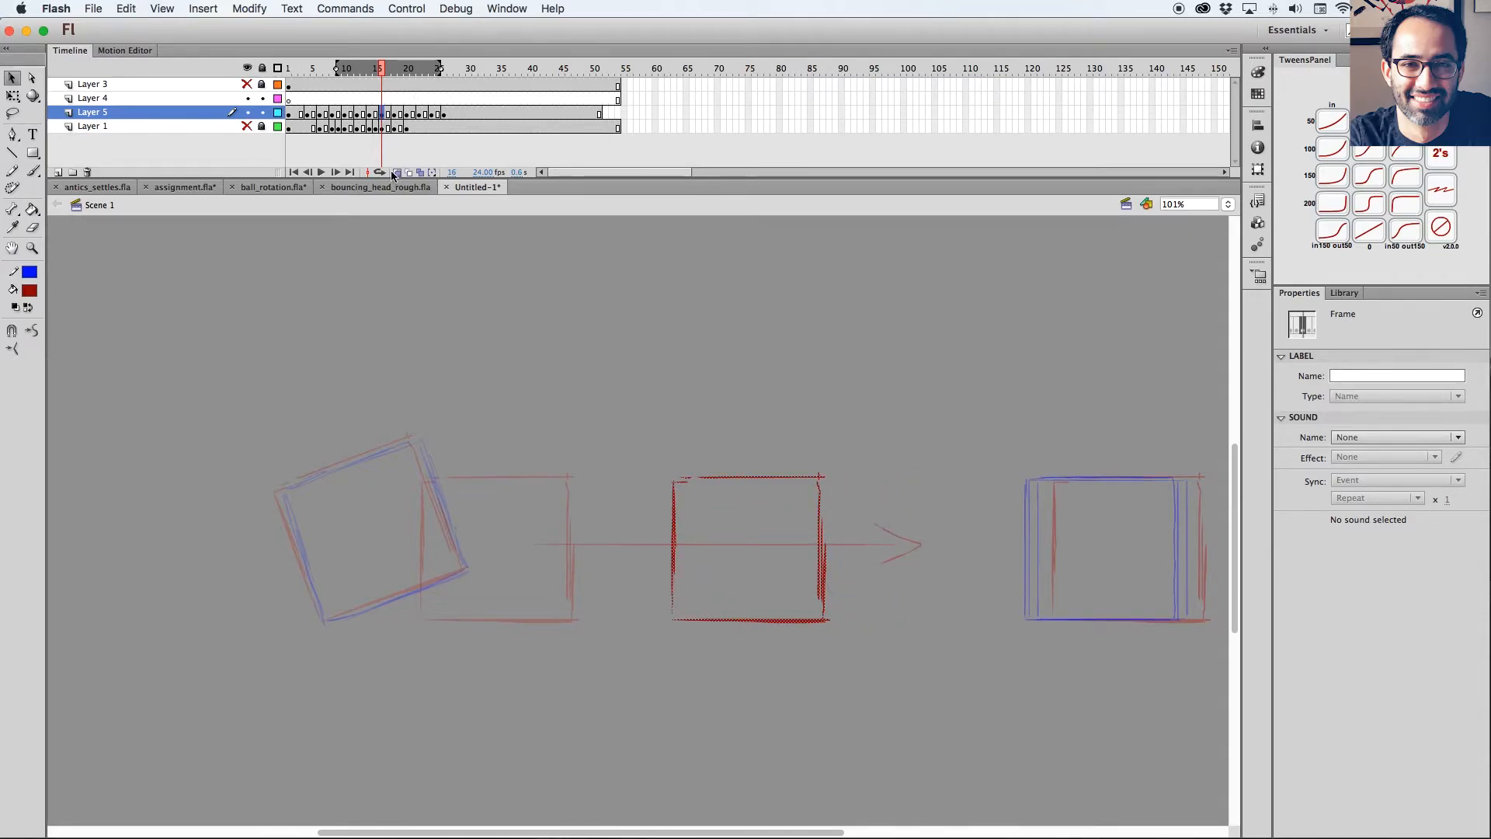
Turn off onion skinning, lasso the direction arrow on the frame 18 overshoot drawing and delete it.
{"action": "left_click", "coordinate": [393, 173]}
{"action": "key", "text": "period"}
{"action": "key", "text": "period"}
{"action": "key", "text": "period"}
{"action": "key", "text": "l"}
{"action": "mouse_move", "coordinate": [960, 521]}
{"action": "left_mouse_down"}
{"action": "mouse_move", "coordinate": [768, 656]}
{"action": "mouse_move", "coordinate": [861, 544]}
{"action": "left_mouse_up"}
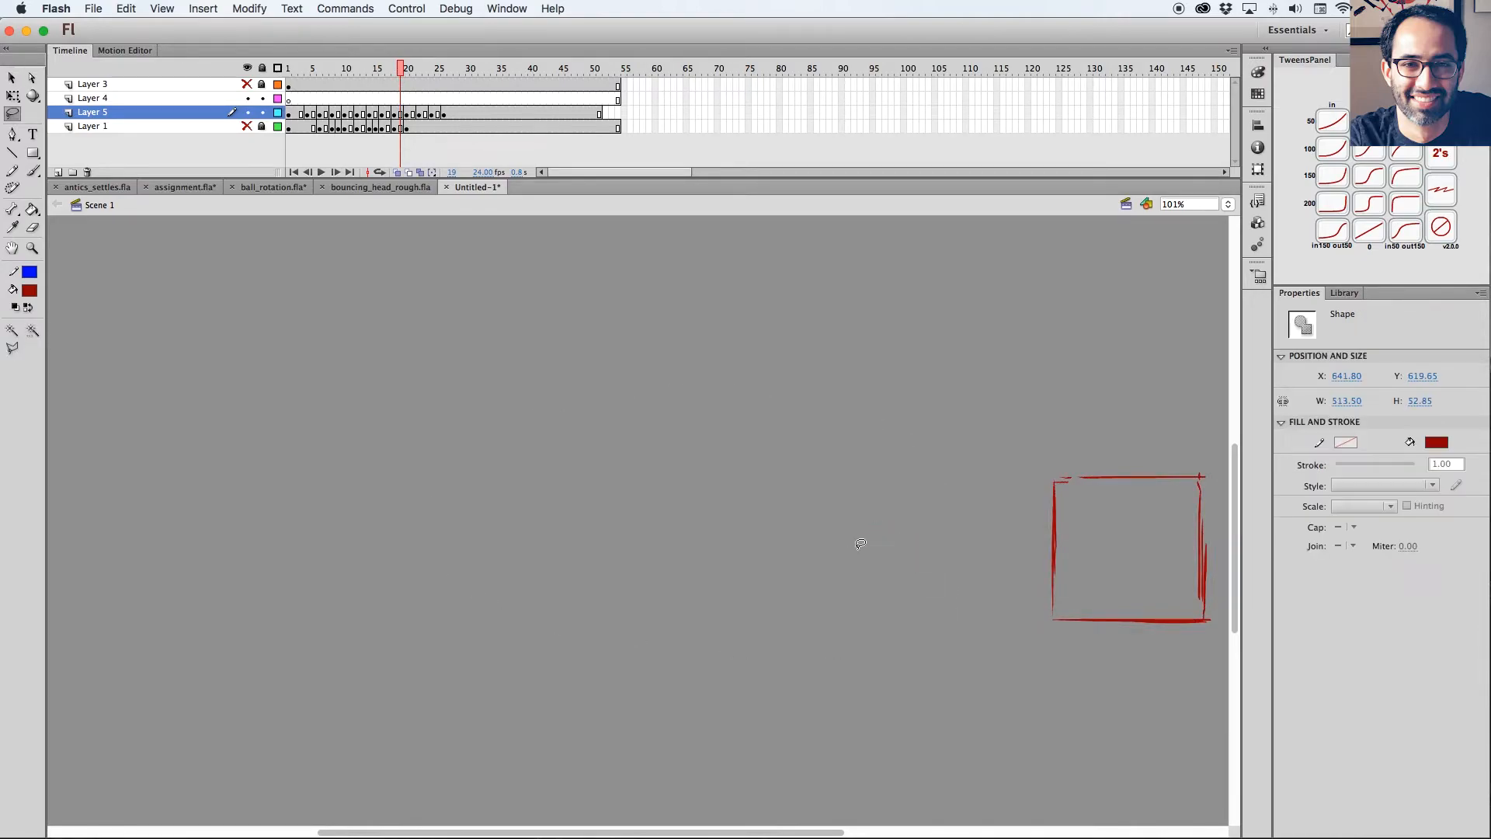
Play back the animation from the start and review the anticipation, action and overshoot timing.
{"action": "left_click", "coordinate": [303, 87]}
{"action": "key", "text": "Return"}
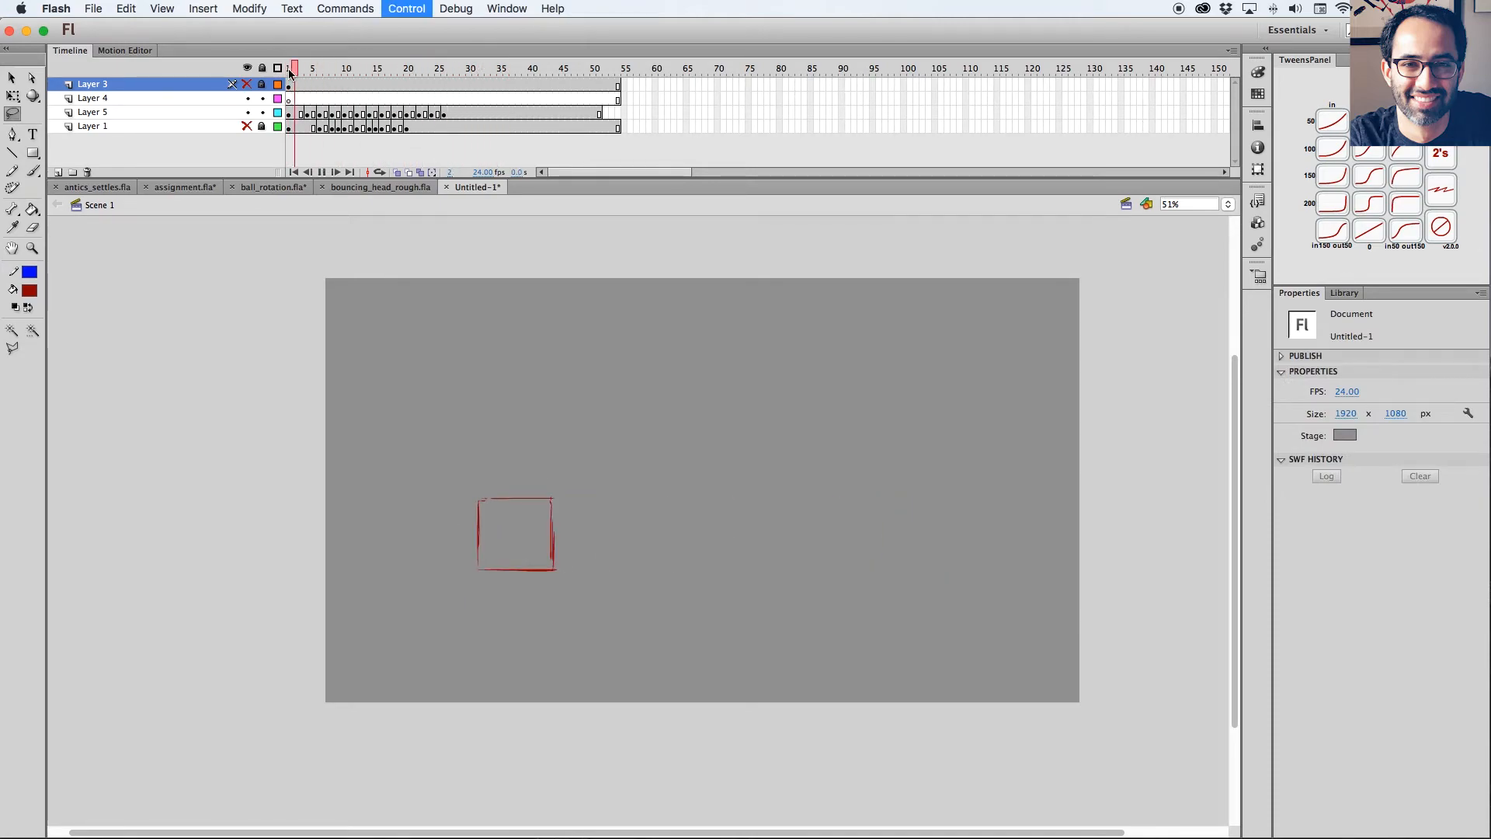
{"action": "key", "text": "Return"}
{"action": "mouse_move", "coordinate": [405, 73]}
{"action": "left_mouse_down"}
{"action": "mouse_move", "coordinate": [298, 75]}
{"action": "mouse_move", "coordinate": [406, 80]}
{"action": "mouse_move", "coordinate": [394, 85]}
{"action": "left_mouse_up"}
{"action": "left_click", "coordinate": [397, 172]}
{"action": "left_click", "coordinate": [397, 172]}
{"action": "left_click", "coordinate": [296, 114]}
{"action": "left_click", "coordinate": [397, 172]}
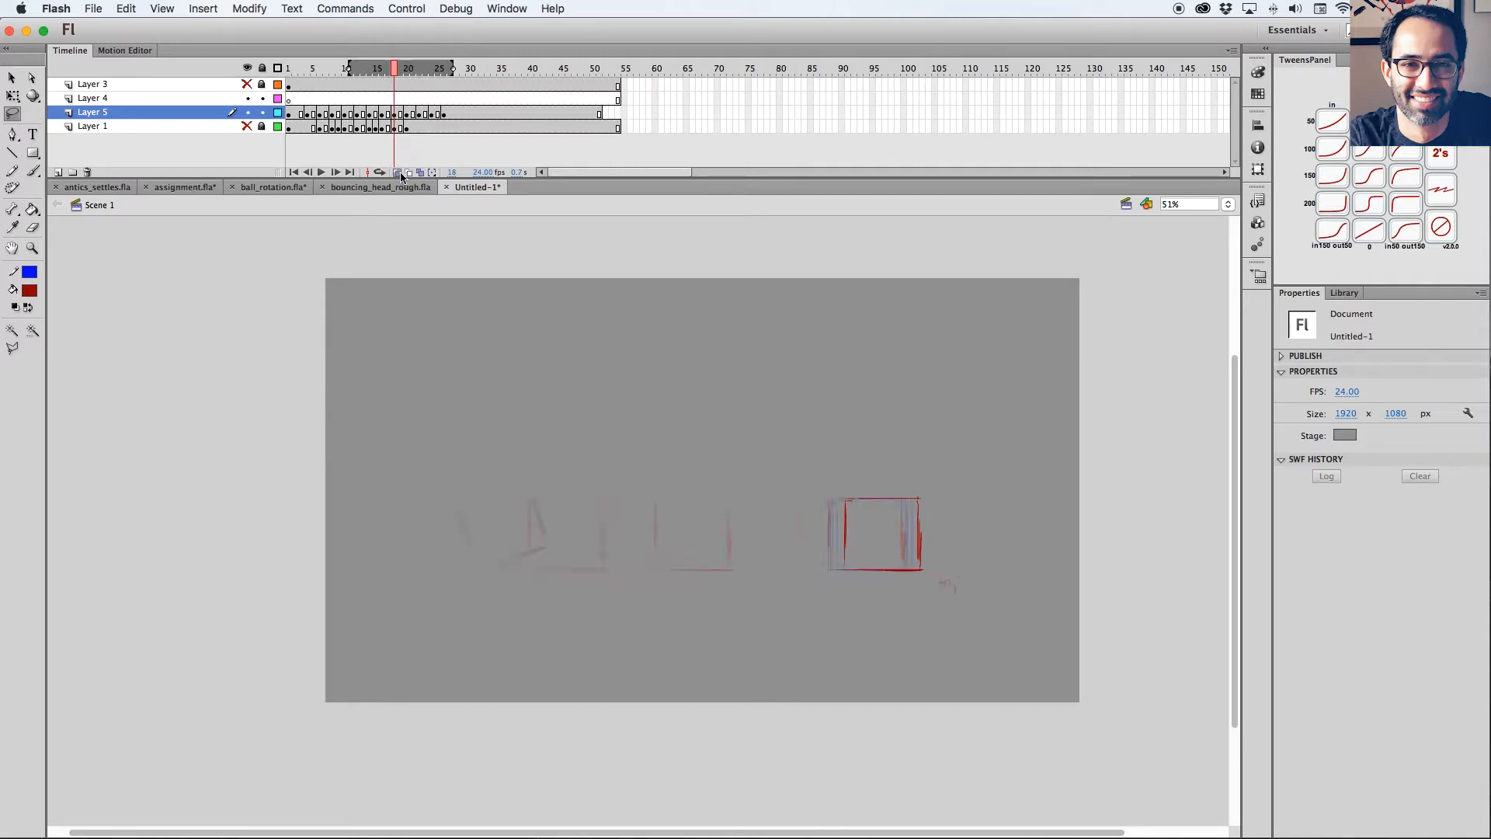
Clear the blue in-between drawings from frames 20, 22 and 24 of Layer 5, keeping their keyframes.
{"action": "key", "text": "z"}
{"action": "left_click_drag", "start_coordinate": [817, 436], "coordinate": [986, 676]}
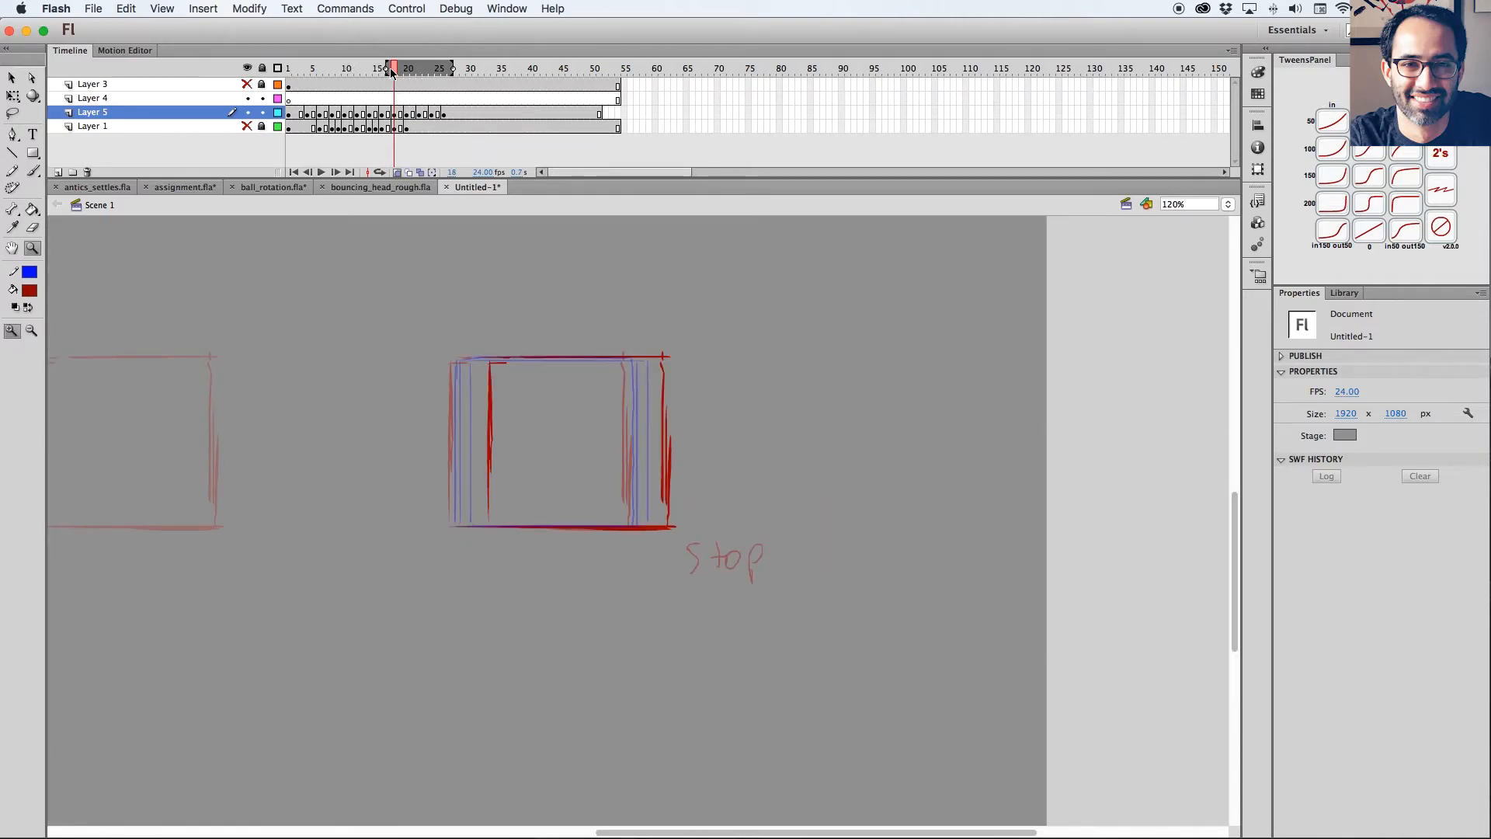
{"action": "left_click_drag", "start_coordinate": [741, 423], "coordinate": [792, 451]}
{"action": "key", "text": "."}
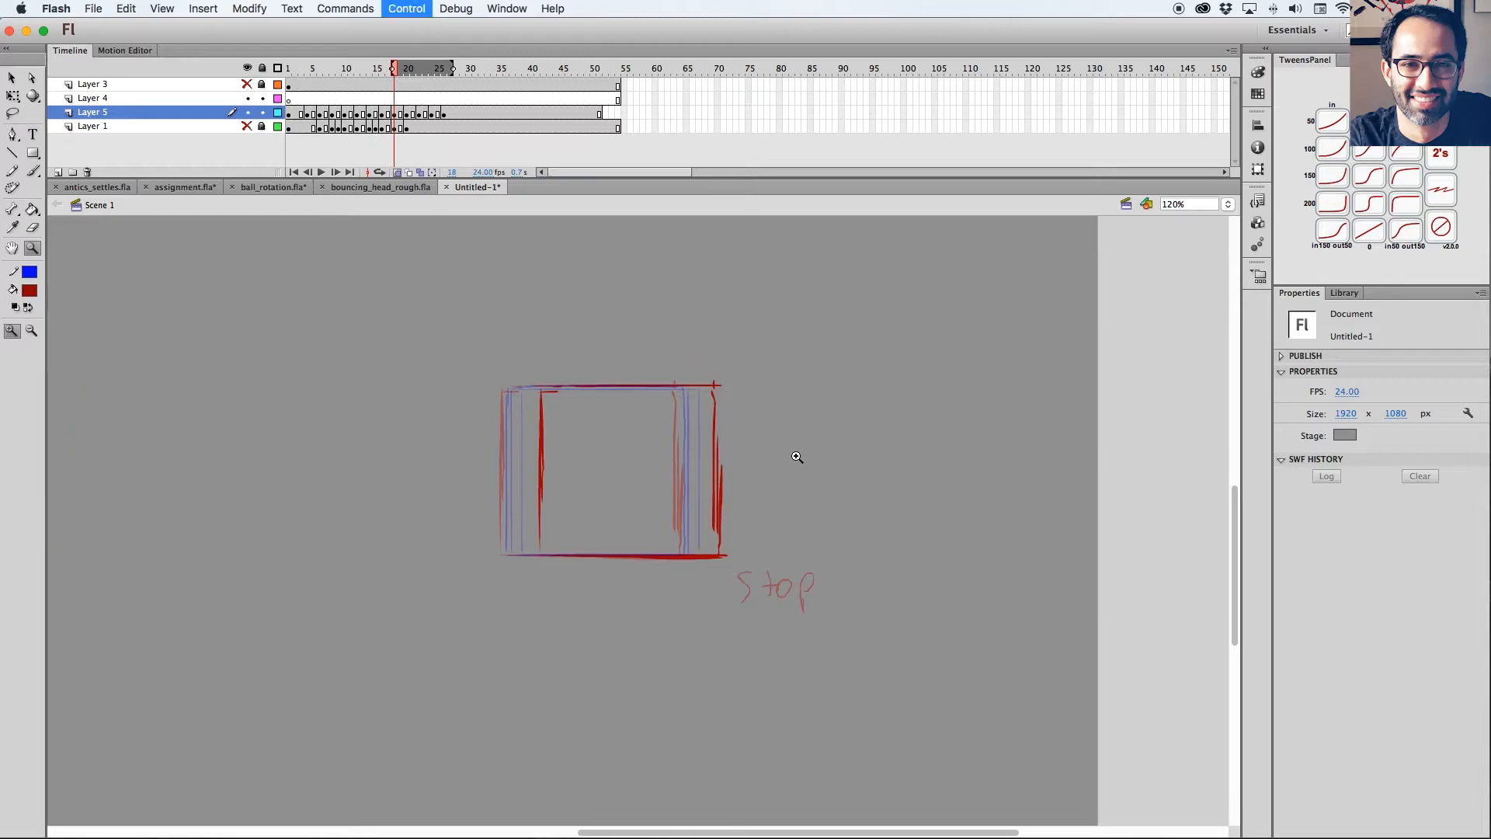
{"action": "left_click", "coordinate": [445, 116]}
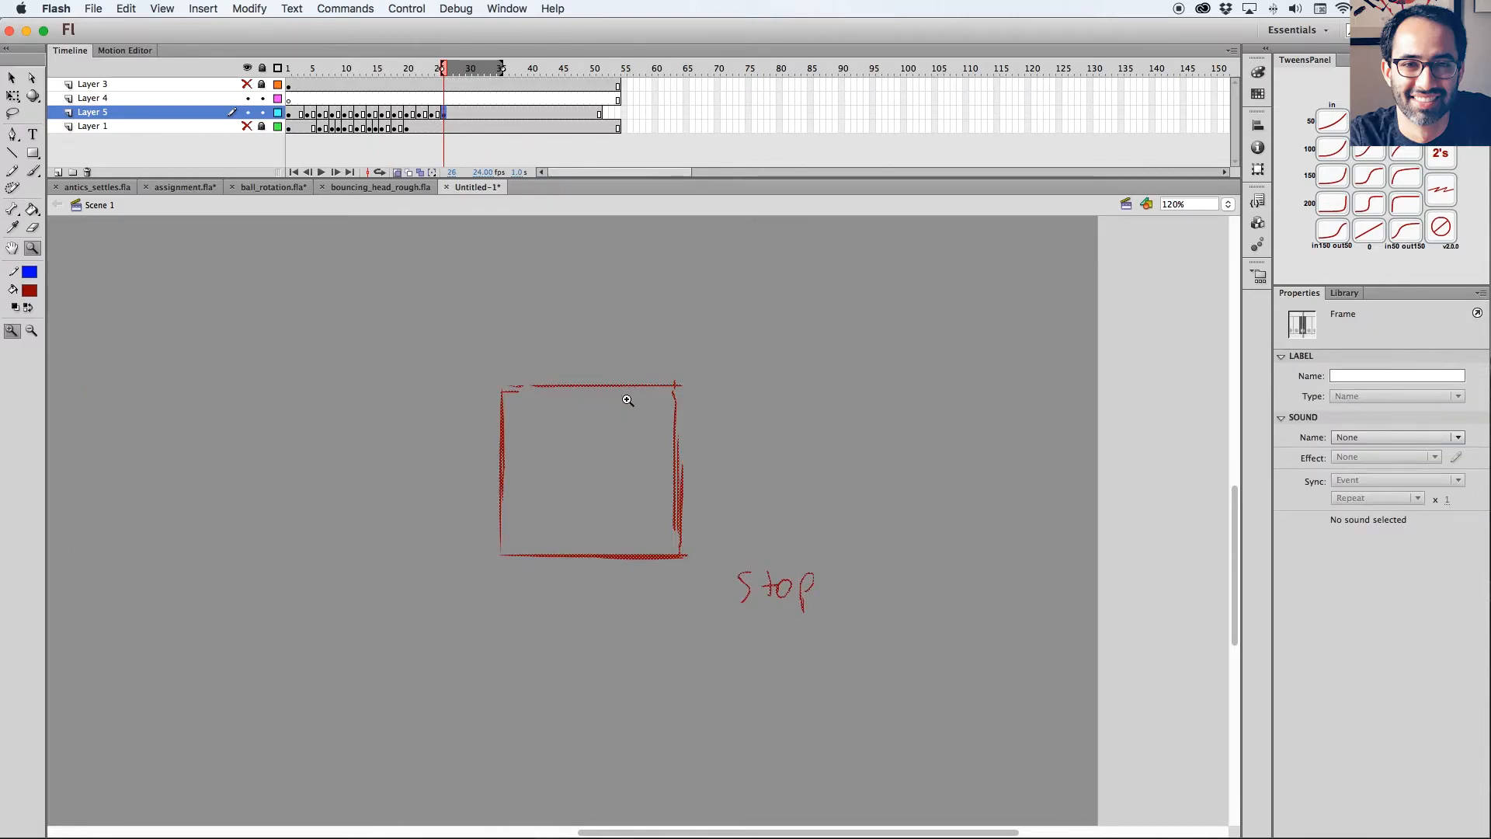
{"action": "left_click", "coordinate": [433, 114]}
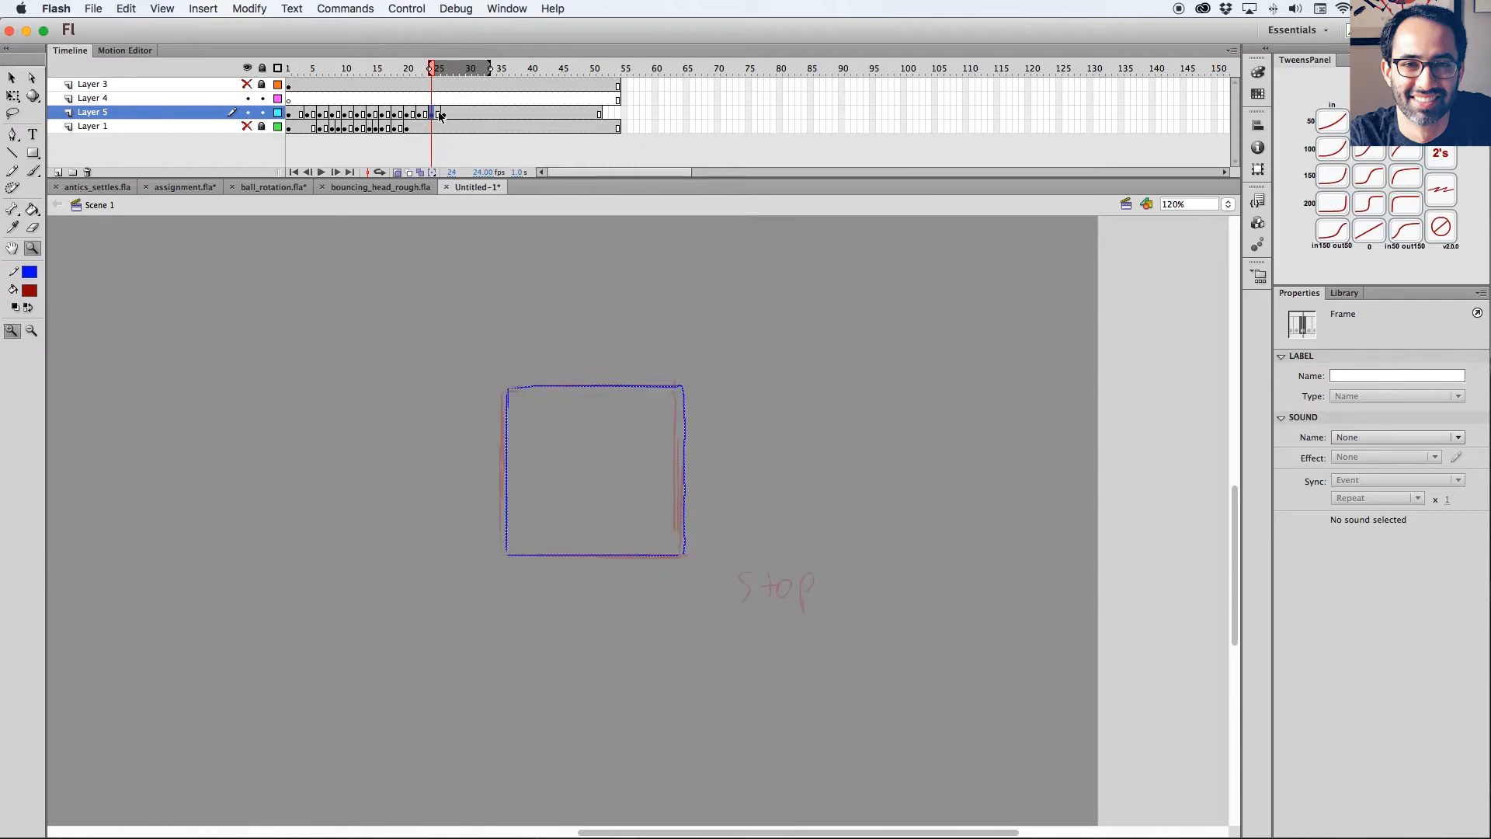
{"action": "key", "text": "Delete"}
{"action": "left_click", "coordinate": [420, 115]}
{"action": "key", "text": "Delete"}
{"action": "left_click", "coordinate": [413, 115]}
{"action": "key", "text": "Delete"}
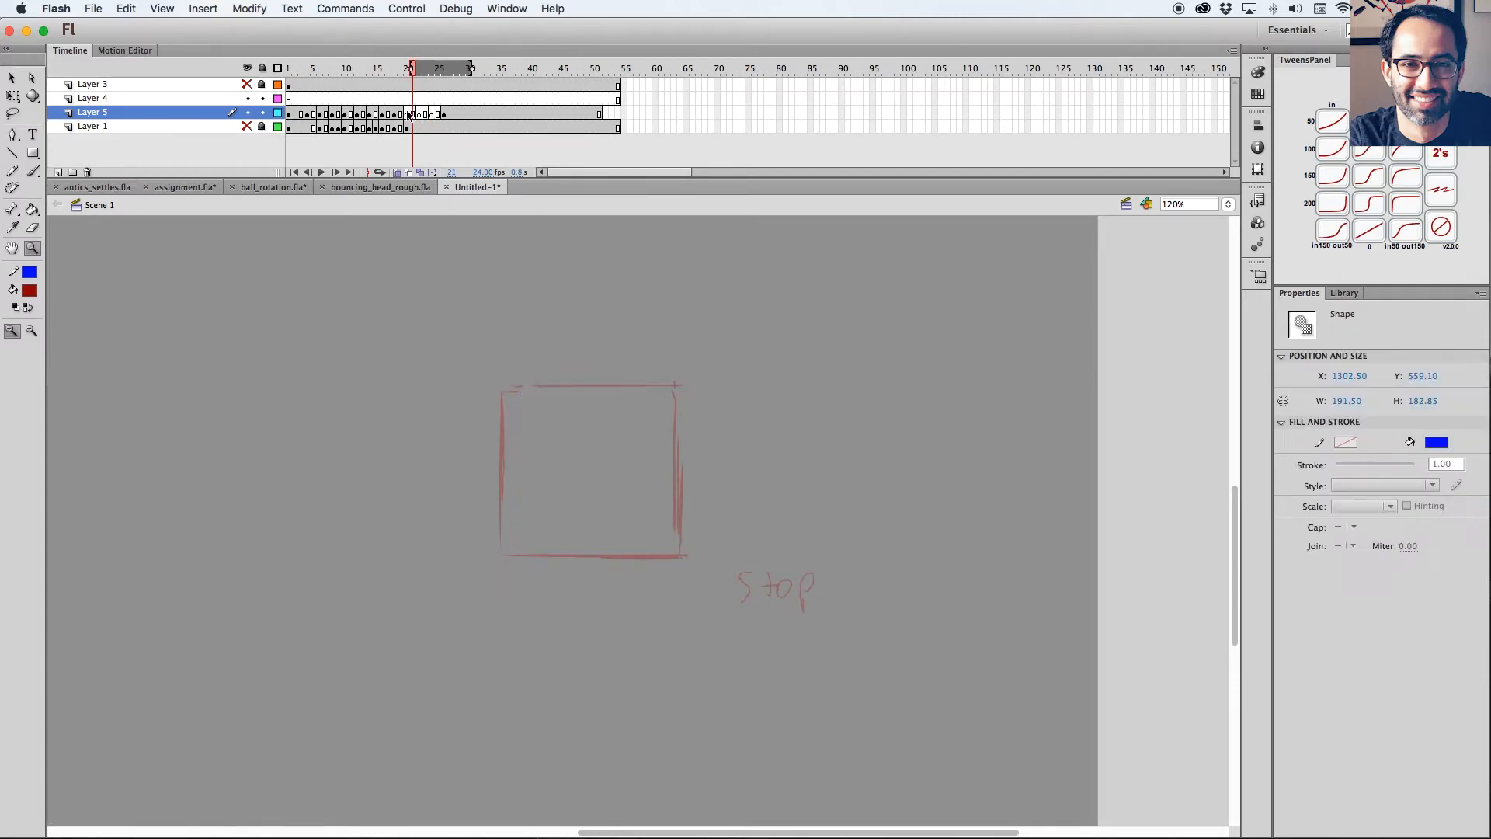
Rotate the frame 18 overshoot square forward about its lower-right corner with Free Transform to create a tilted overshoot pose.
{"action": "left_click", "coordinate": [386, 116]}
{"action": "left_click", "coordinate": [400, 103]}
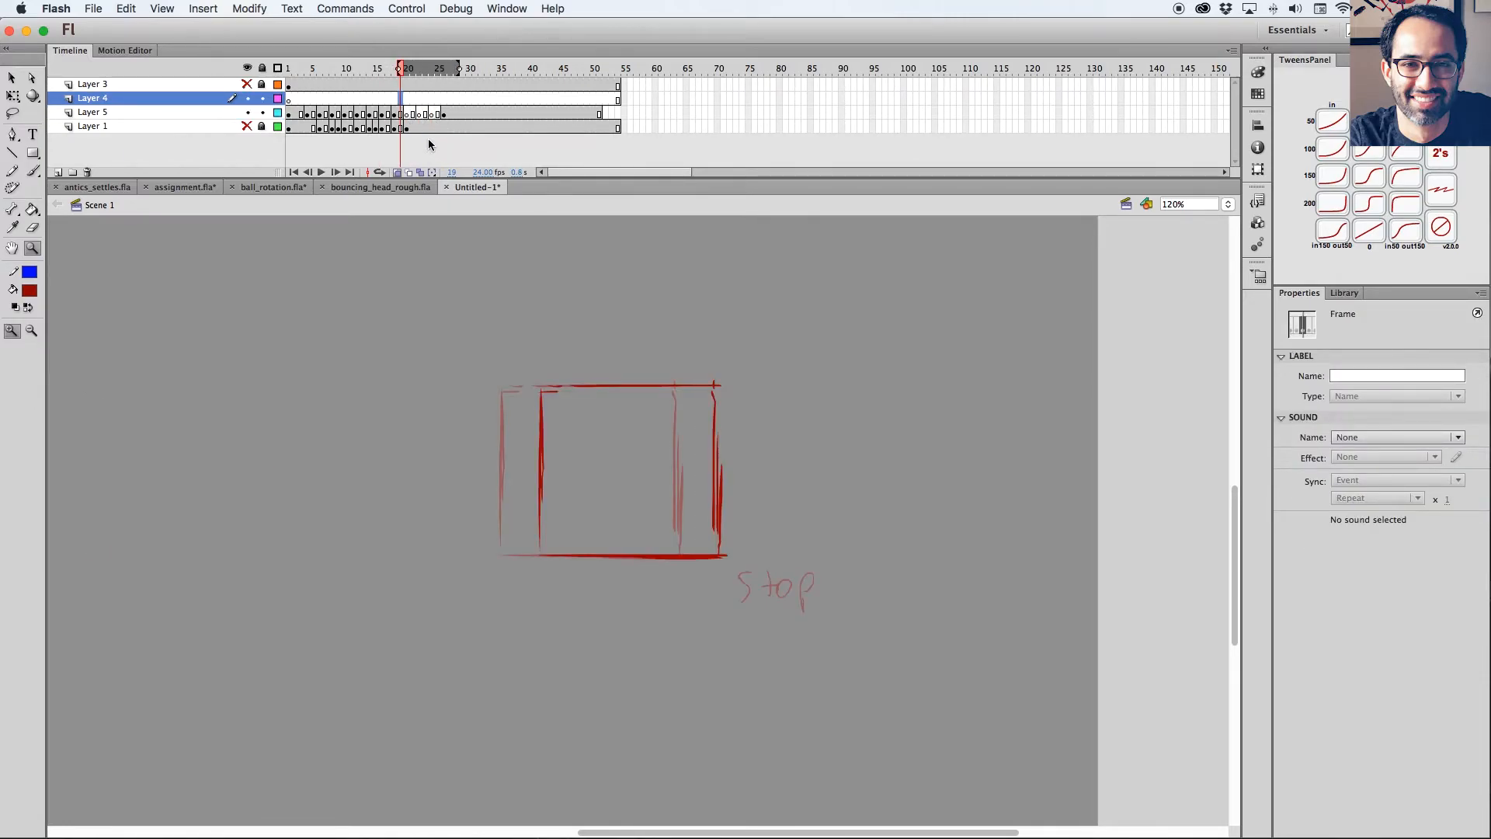
{"action": "key", "text": "l"}
{"action": "mouse_move", "coordinate": [769, 519]}
{"action": "left_mouse_down"}
{"action": "mouse_move", "coordinate": [460, 588]}
{"action": "mouse_move", "coordinate": [765, 458]}
{"action": "left_mouse_up"}
{"action": "key", "text": "q"}
{"action": "left_click_drag", "start_coordinate": [633, 469], "coordinate": [718, 554]}
{"action": "left_click_drag", "start_coordinate": [543, 370], "coordinate": [683, 302]}
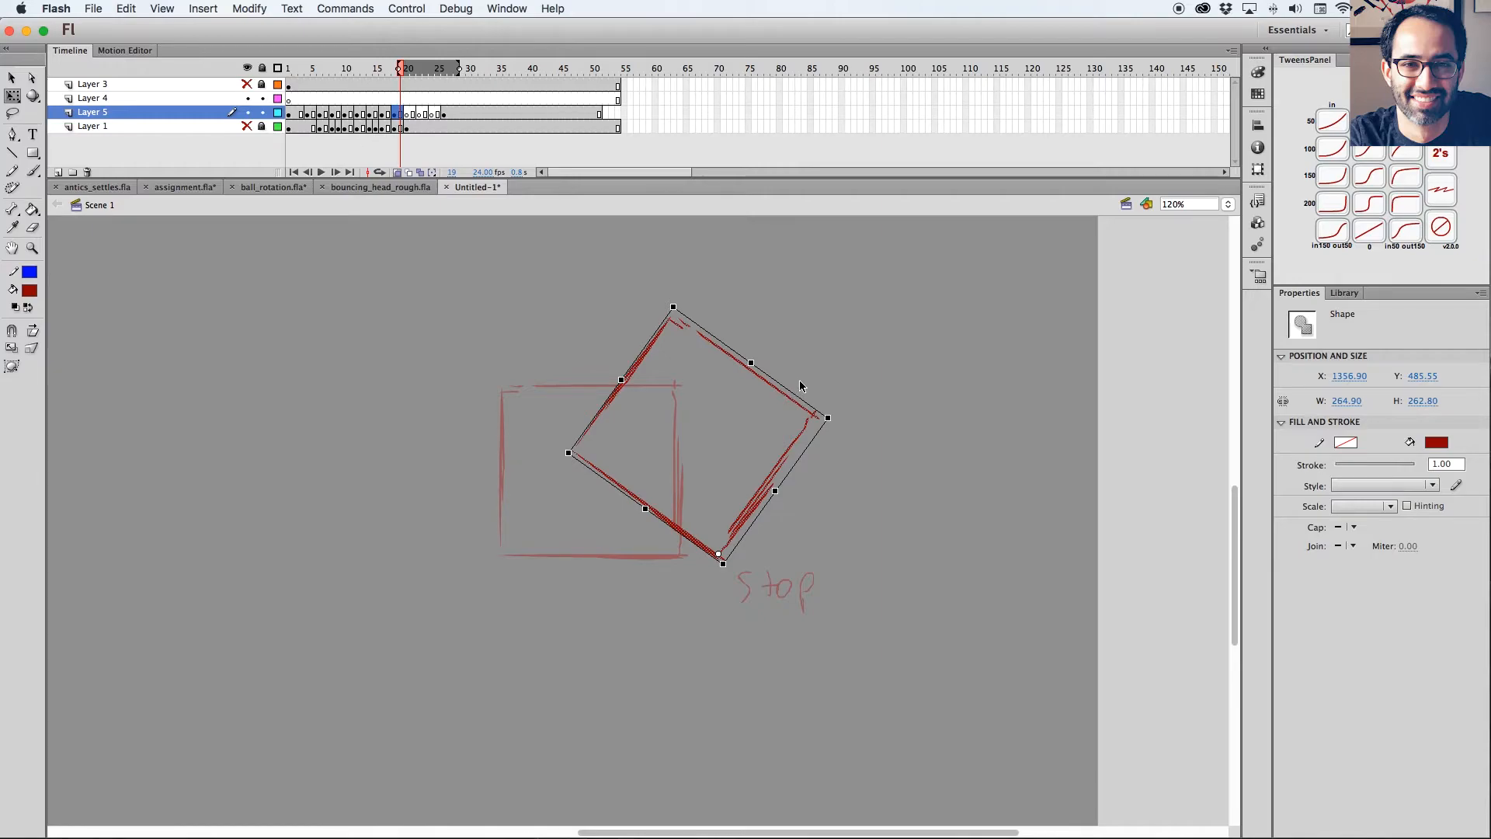
Compare the tilted overshoot with the frame 26 stop pose and play back the animation.
{"action": "scroll", "coordinate": [805, 356], "scroll_direction": "right", "scroll_amount": 3}
{"action": "left_click", "coordinate": [446, 115]}
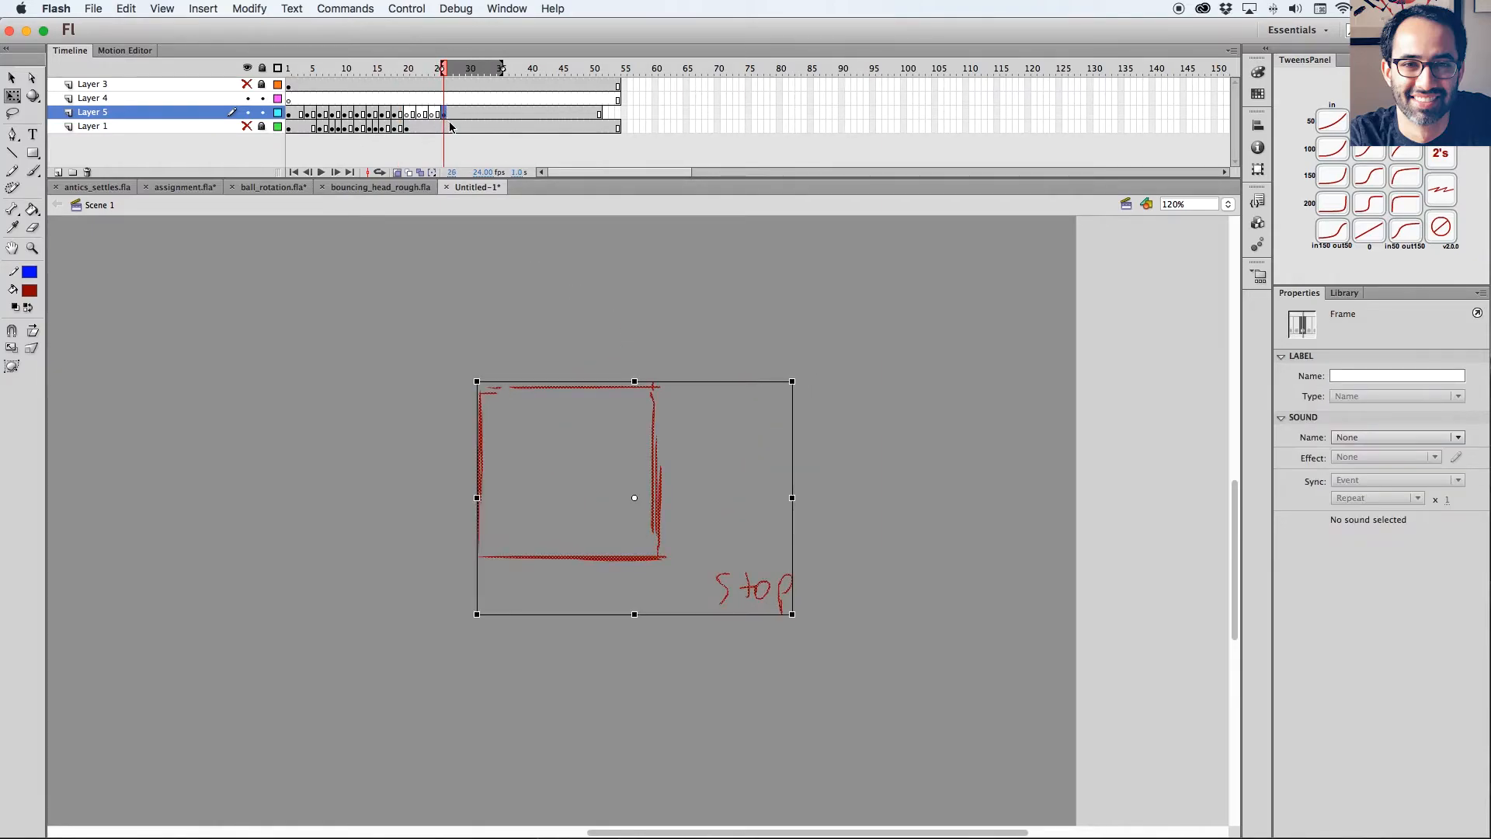
{"action": "mouse_move", "coordinate": [413, 70]}
{"action": "left_mouse_down"}
{"action": "mouse_move", "coordinate": [451, 84]}
{"action": "mouse_move", "coordinate": [363, 74]}
{"action": "mouse_move", "coordinate": [451, 76]}
{"action": "mouse_move", "coordinate": [431, 78]}
{"action": "left_mouse_up"}
{"action": "left_click", "coordinate": [407, 114]}
{"action": "left_click", "coordinate": [397, 173]}
{"action": "key", "text": "super+minus"}
{"action": "key", "text": "Return"}
{"action": "key", "text": "Return"}
{"action": "left_click", "coordinate": [407, 114]}
{"action": "key", "text": "z"}
{"action": "left_click_drag", "start_coordinate": [740, 402], "coordinate": [512, 684]}
{"action": "key", "text": "b"}
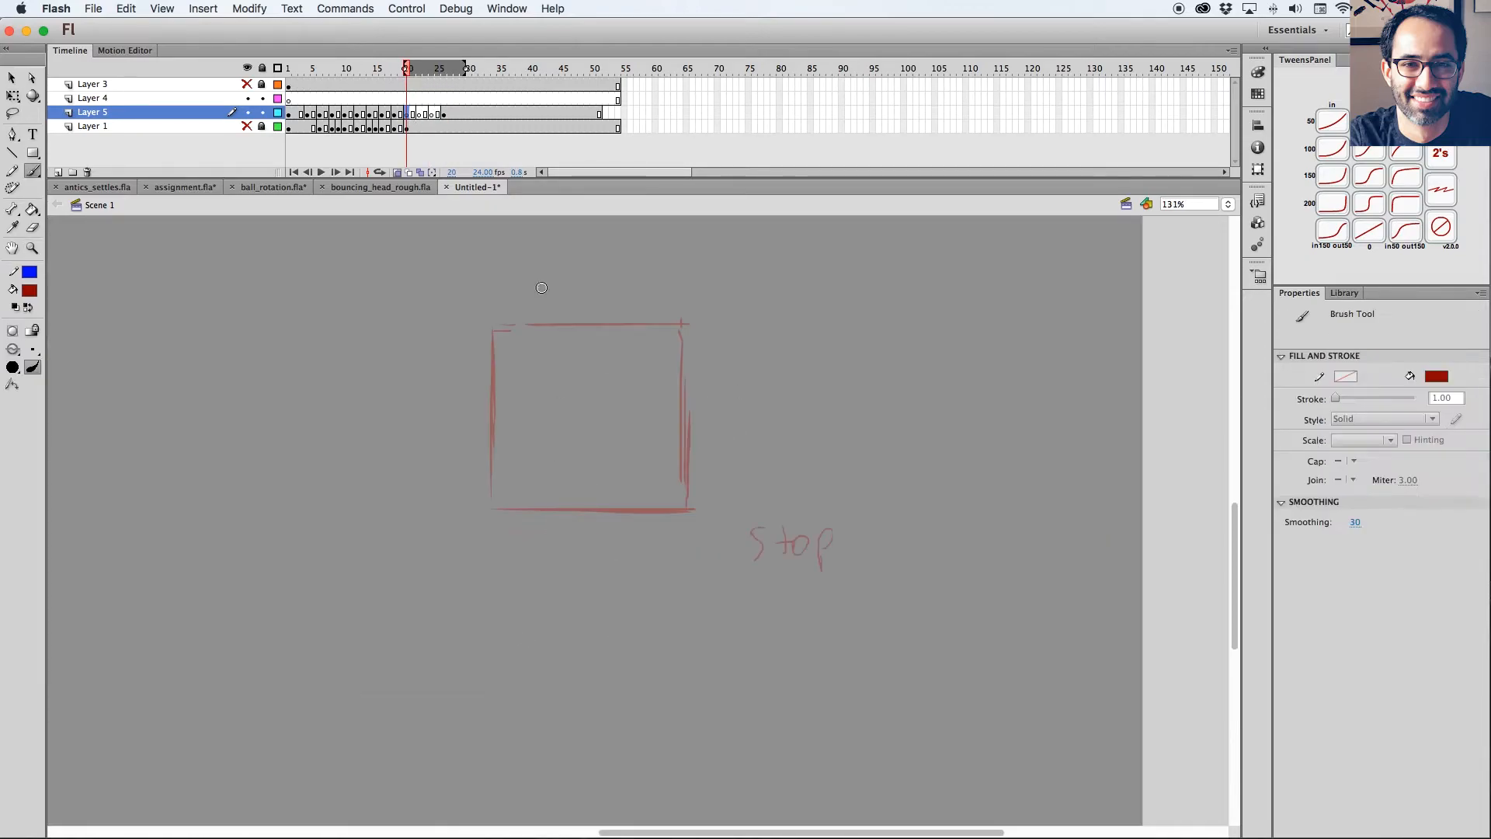
{"action": "left_click", "coordinate": [444, 115]}
{"action": "left_click", "coordinate": [398, 174]}
{"action": "mouse_move", "coordinate": [443, 72]}
{"action": "left_mouse_down"}
{"action": "mouse_move", "coordinate": [389, 73]}
{"action": "mouse_move", "coordinate": [443, 72]}
{"action": "mouse_move", "coordinate": [406, 71]}
{"action": "left_mouse_up"}
{"action": "key", "text": "super+minus"}
{"action": "left_click", "coordinate": [414, 115]}
{"action": "key", "text": "z"}
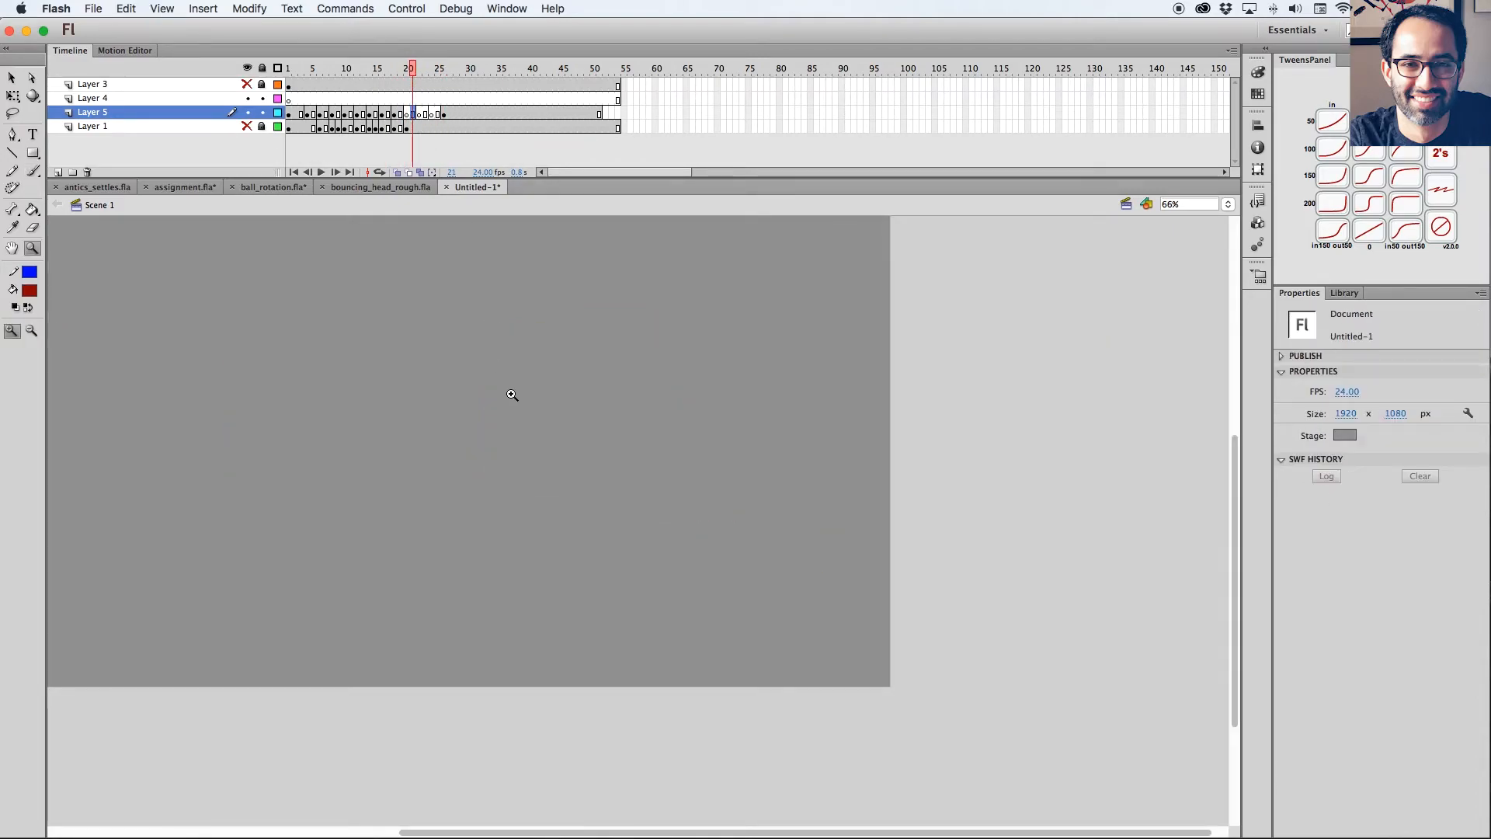
{"action": "left_click", "coordinate": [397, 172]}
{"action": "left_click_drag", "start_coordinate": [509, 383], "coordinate": [735, 601]}
{"action": "left_click_drag", "start_coordinate": [403, 68], "coordinate": [400, 69]}
{"action": "key", "text": "b"}
{"action": "left_click_drag", "start_coordinate": [849, 432], "coordinate": [671, 515]}
{"action": "key", "text": "b"}
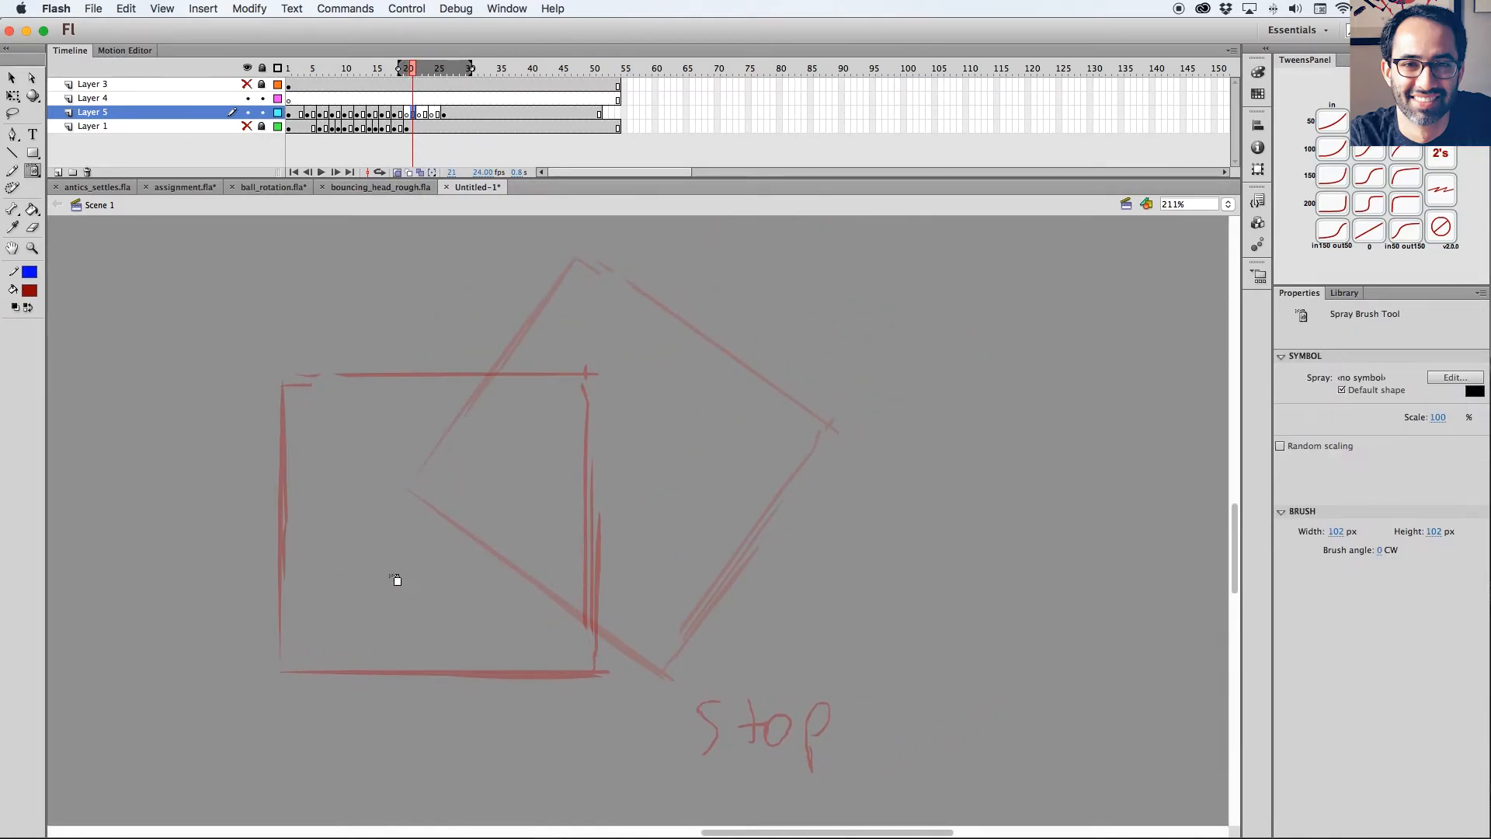
{"action": "key", "text": "b"}
{"action": "left_click", "coordinate": [400, 115]}
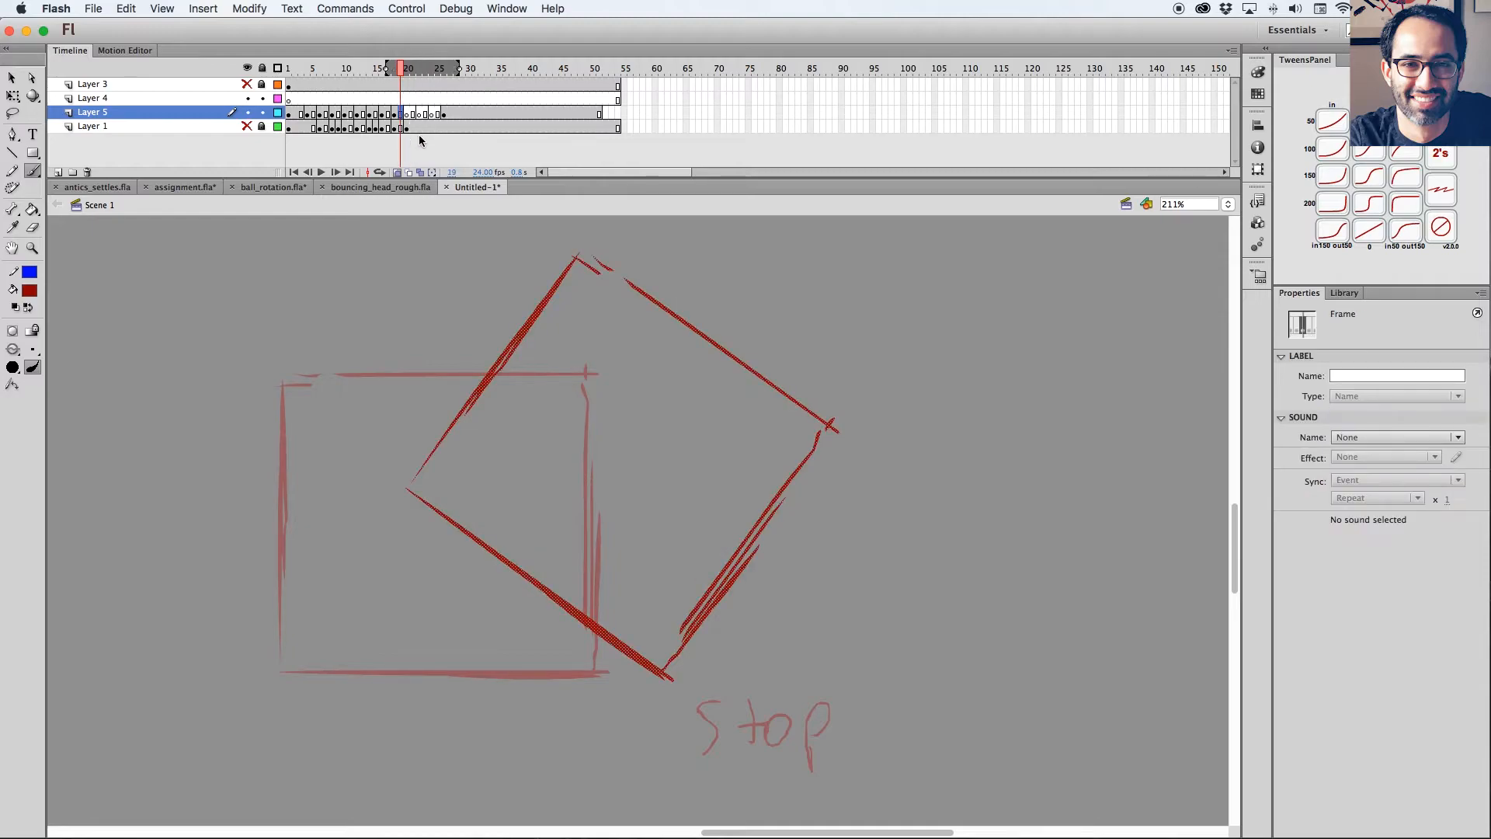
{"action": "key", "text": "period"}
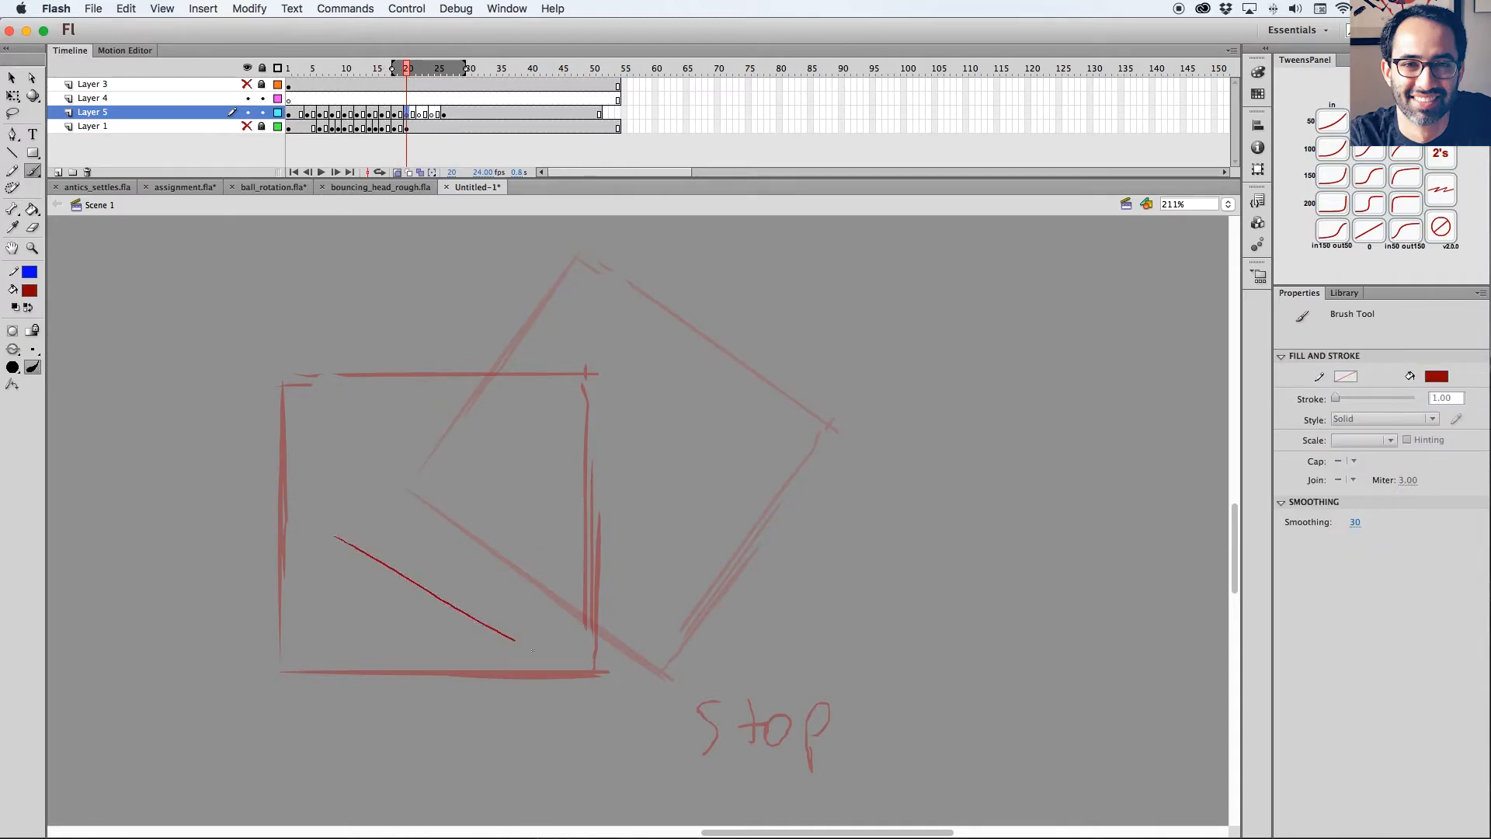
{"action": "key", "text": "super+z"}
{"action": "left_click", "coordinate": [27, 308]}
{"action": "left_click_drag", "start_coordinate": [478, 275], "coordinate": [347, 462]}
{"action": "key", "text": "super+z"}
Paste the tilted overshoot square in place on frame 20, rotate it partway back about its lower-right corner and move it toward the stop pose.
{"action": "left_click", "coordinate": [401, 114]}
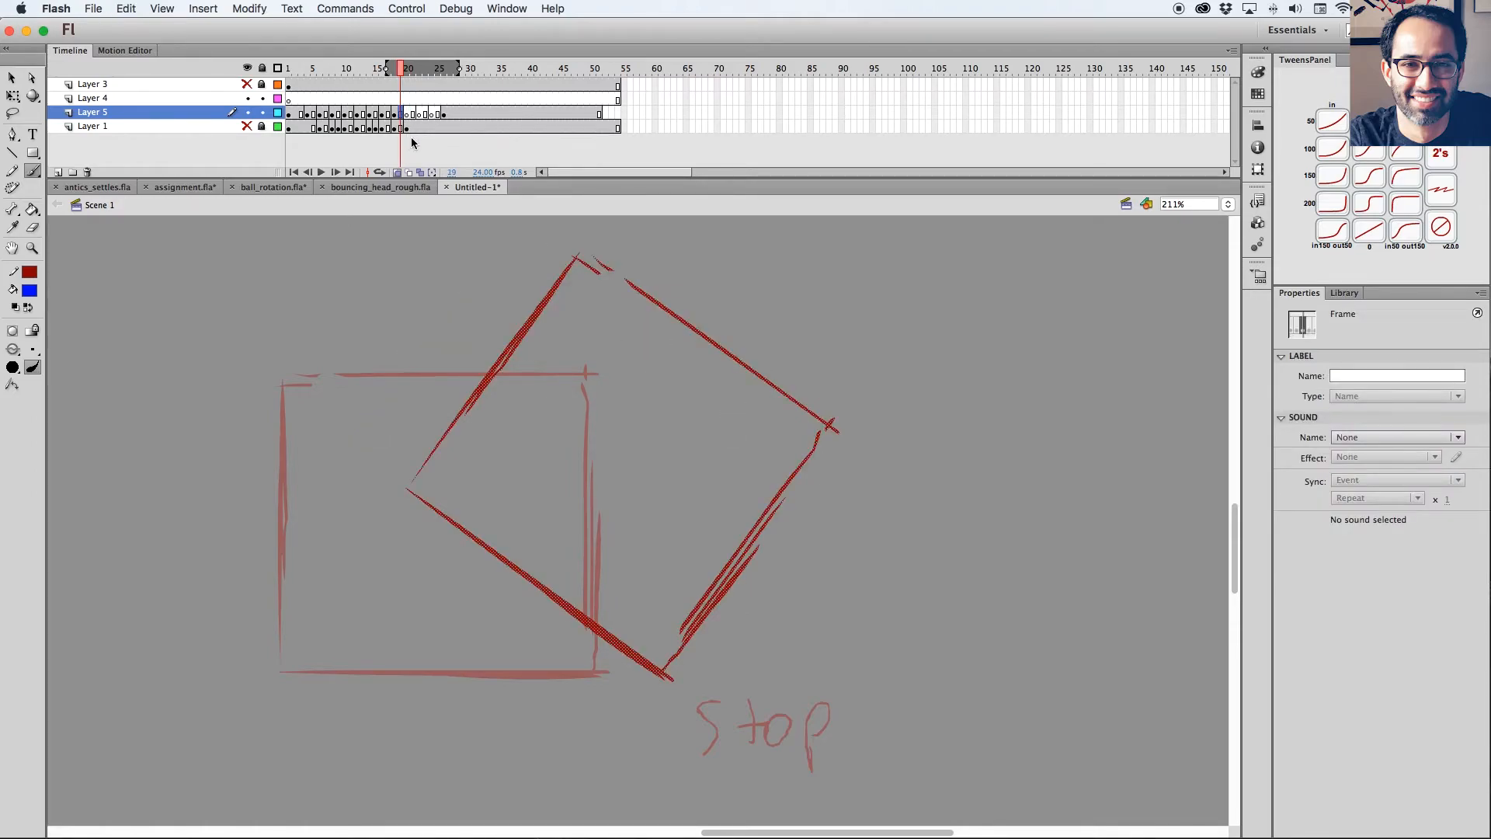
{"action": "left_click", "coordinate": [407, 114]}
{"action": "key", "text": "super+shift+v"}
{"action": "key", "text": "q"}
{"action": "left_click_drag", "start_coordinate": [622, 466], "coordinate": [667, 671]}
{"action": "left_click_drag", "start_coordinate": [818, 414], "coordinate": [799, 455]}
{"action": "left_click_drag", "start_coordinate": [832, 306], "coordinate": [705, 270]}
{"action": "left_click_drag", "start_coordinate": [701, 527], "coordinate": [669, 523]}
Copy the frame 20 square in place to frame 22, move it toward the stop pose and rotate it closer to upright about its lower-right corner.
{"action": "key", "text": "super+c"}
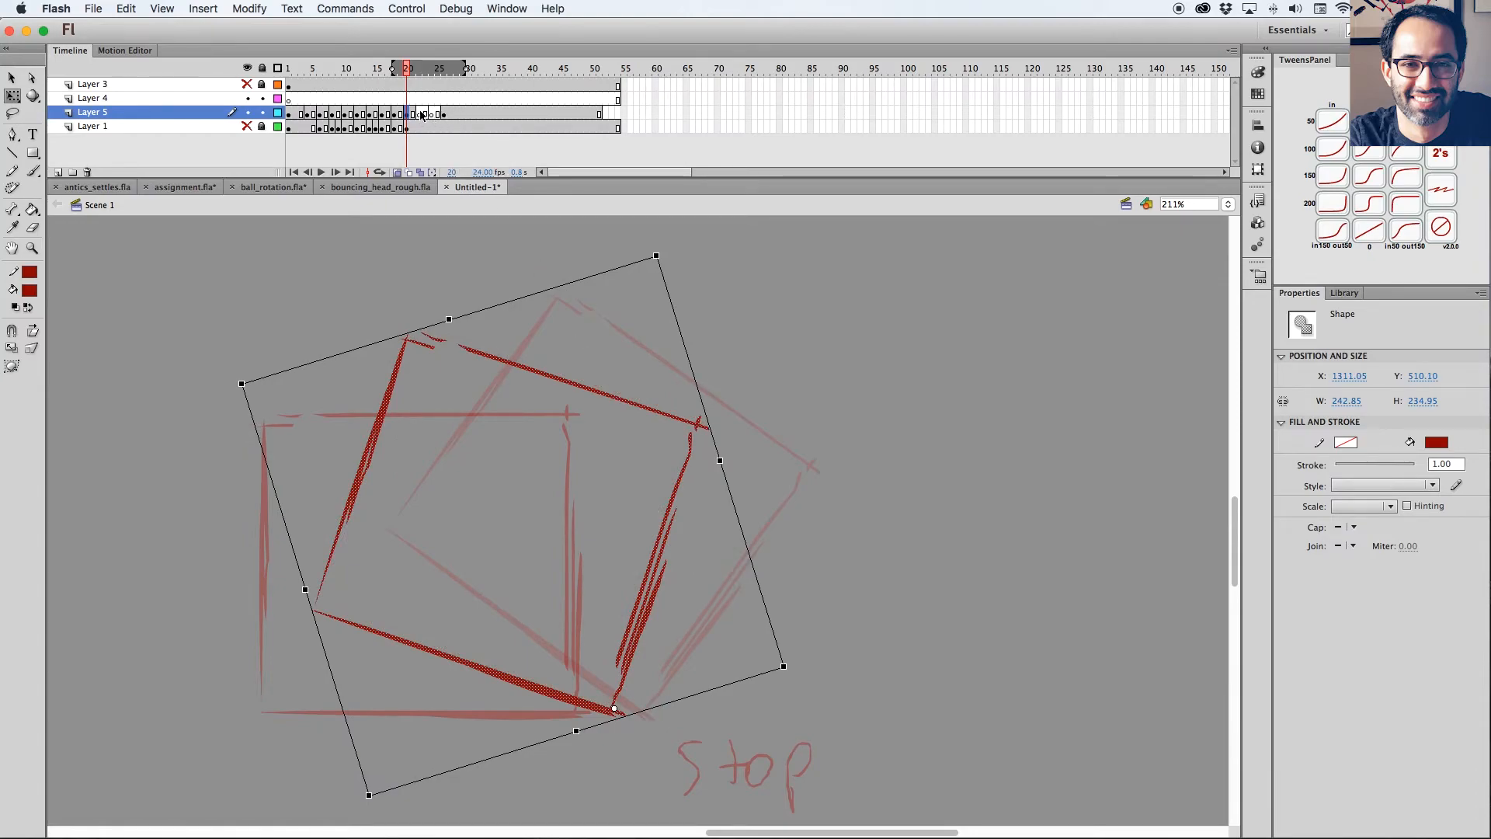
{"action": "left_click", "coordinate": [419, 114]}
{"action": "key", "text": "super+shift+v"}
{"action": "left_click_drag", "start_coordinate": [723, 329], "coordinate": [700, 307]}
{"action": "left_click_drag", "start_coordinate": [675, 465], "coordinate": [633, 477]}
{"action": "left_click_drag", "start_coordinate": [467, 537], "coordinate": [585, 706]}
{"action": "left_click_drag", "start_coordinate": [646, 317], "coordinate": [611, 314]}
Paste the copied square in place on frame 24, rotate it almost upright about its lower-right corner and nudge it toward the stop pose.
{"action": "left_click", "coordinate": [432, 114]}
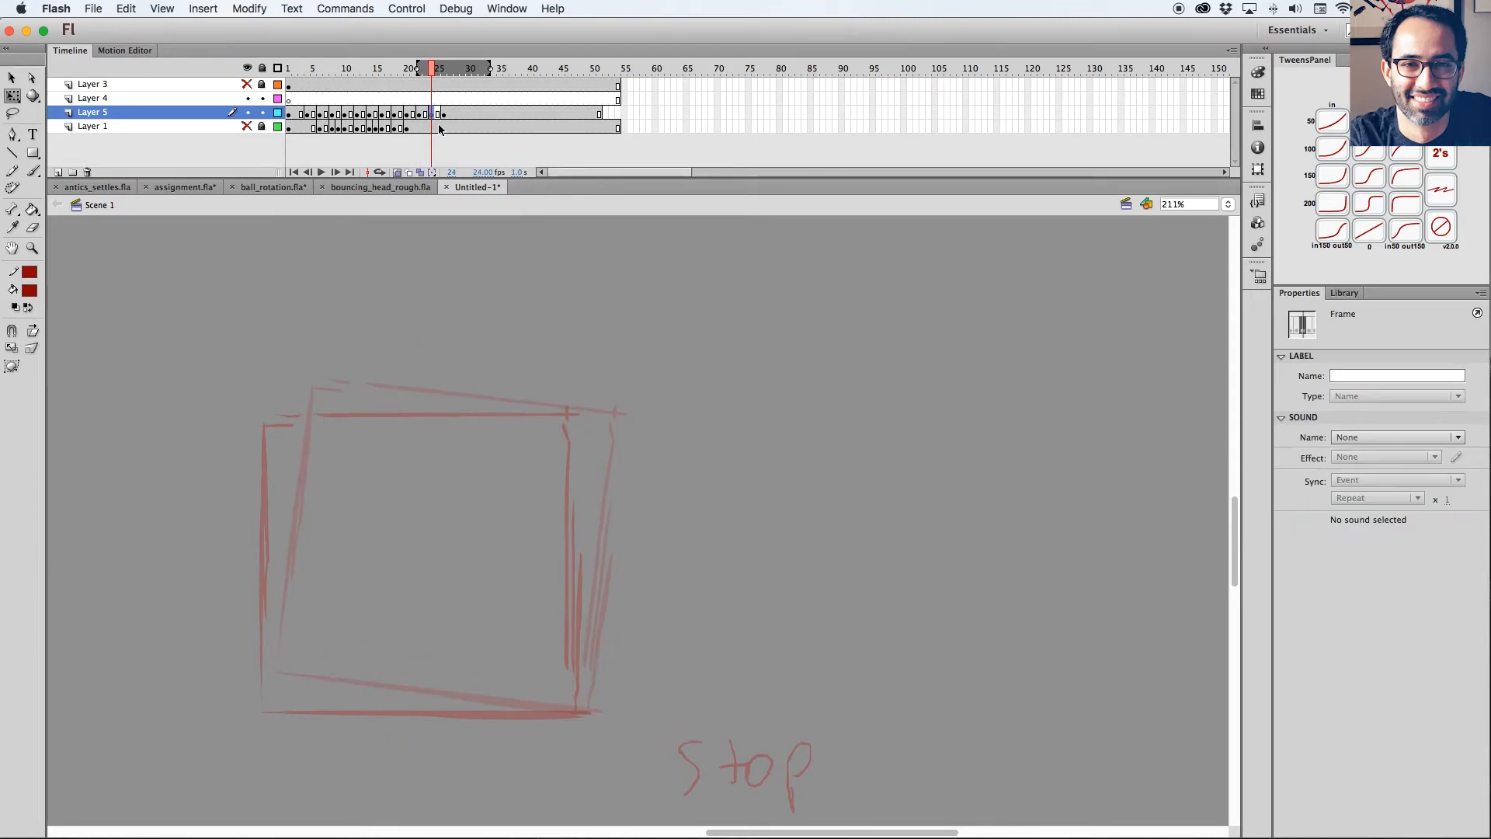
{"action": "key", "text": "super+shift+v"}
{"action": "left_click_drag", "start_coordinate": [468, 548], "coordinate": [578, 706]}
{"action": "mouse_move", "coordinate": [625, 375]}
{"action": "left_mouse_down"}
{"action": "mouse_move", "coordinate": [590, 361]}
{"action": "mouse_move", "coordinate": [603, 375]}
{"action": "left_mouse_up"}
{"action": "key", "text": "Left"}
{"action": "key", "text": "Left"}
{"action": "key", "text": "Left"}
{"action": "key", "text": "Down"}
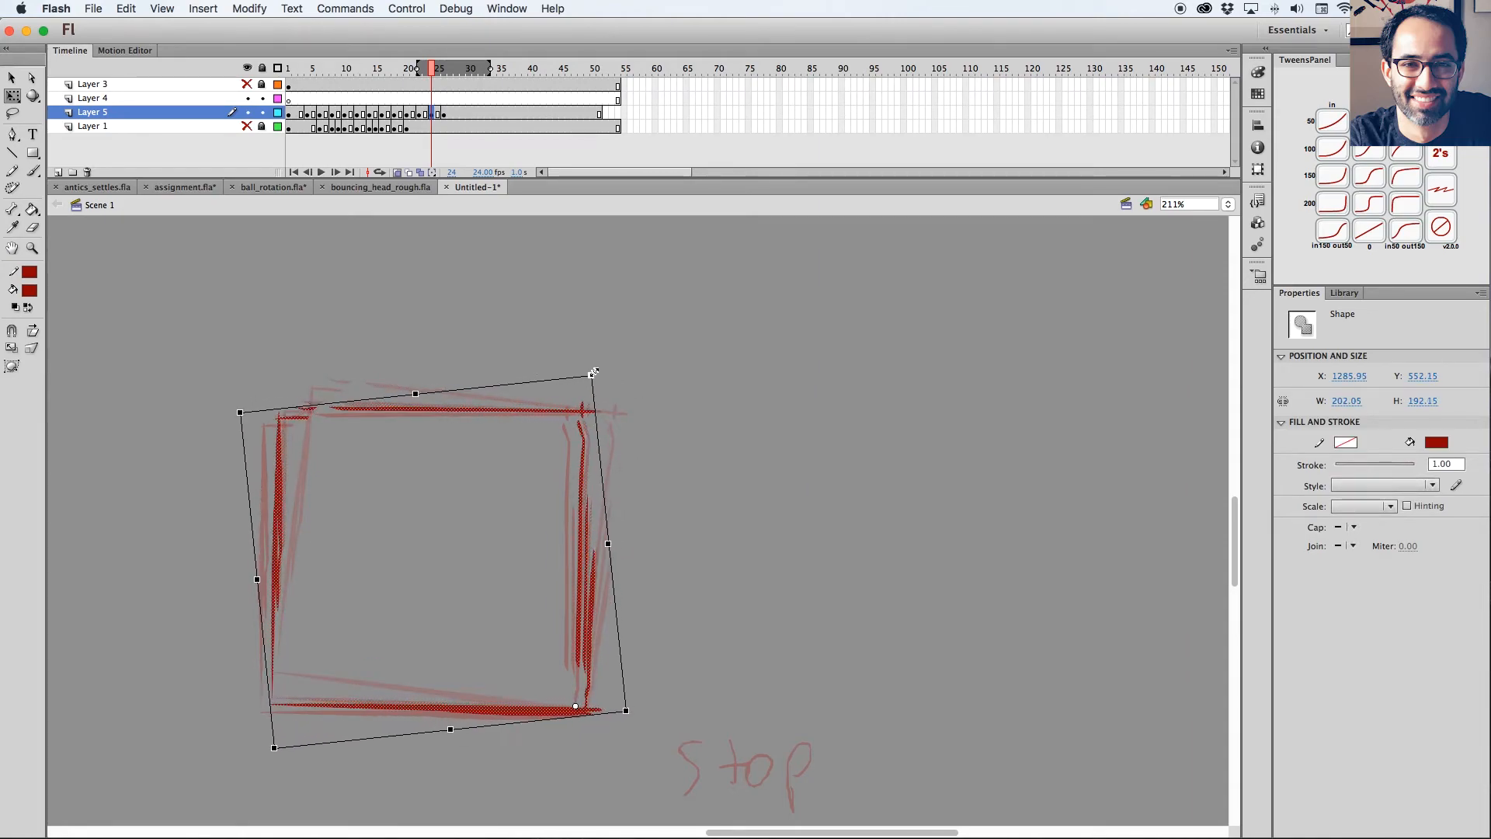
Play back the animation and scrub back through the settling poses to the tilted overshoot.
{"action": "left_click", "coordinate": [397, 172]}
{"action": "left_click_drag", "start_coordinate": [432, 68], "coordinate": [151, 114]}
{"action": "key", "text": "super+minus"}
{"action": "key", "text": "super+minus"}
{"action": "key", "text": "Return"}
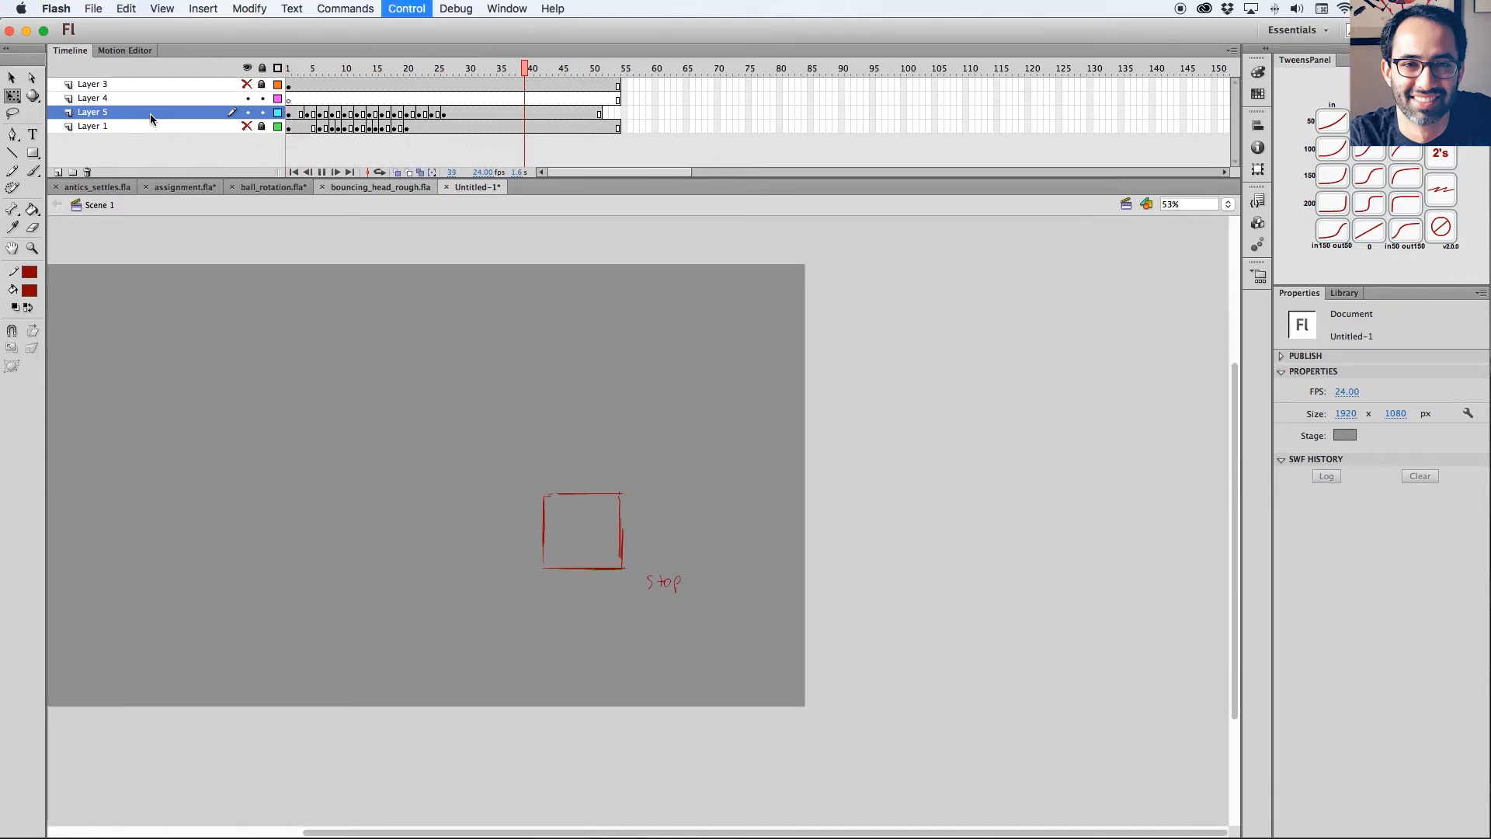
{"action": "left_click", "coordinate": [448, 70]}
{"action": "left_click_drag", "start_coordinate": [449, 69], "coordinate": [400, 74]}
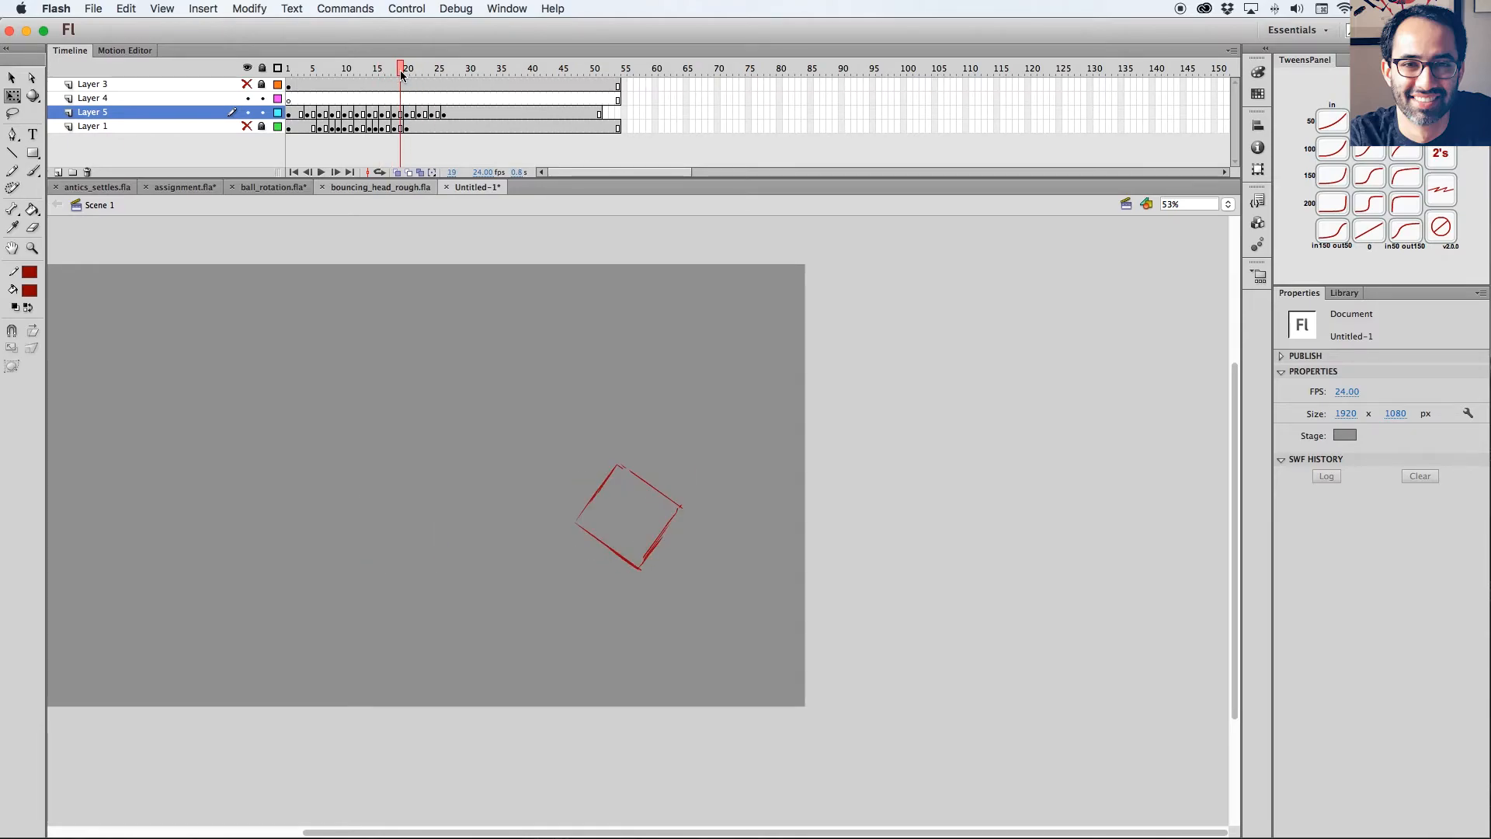
Remove the held frames between the settling poses after frame 20 on Layer 5, putting them on ones with the stop pose on frame 24.
{"action": "left_click", "coordinate": [396, 172]}
{"action": "key", "text": "z"}
{"action": "left_click_drag", "start_coordinate": [559, 426], "coordinate": [682, 607]}
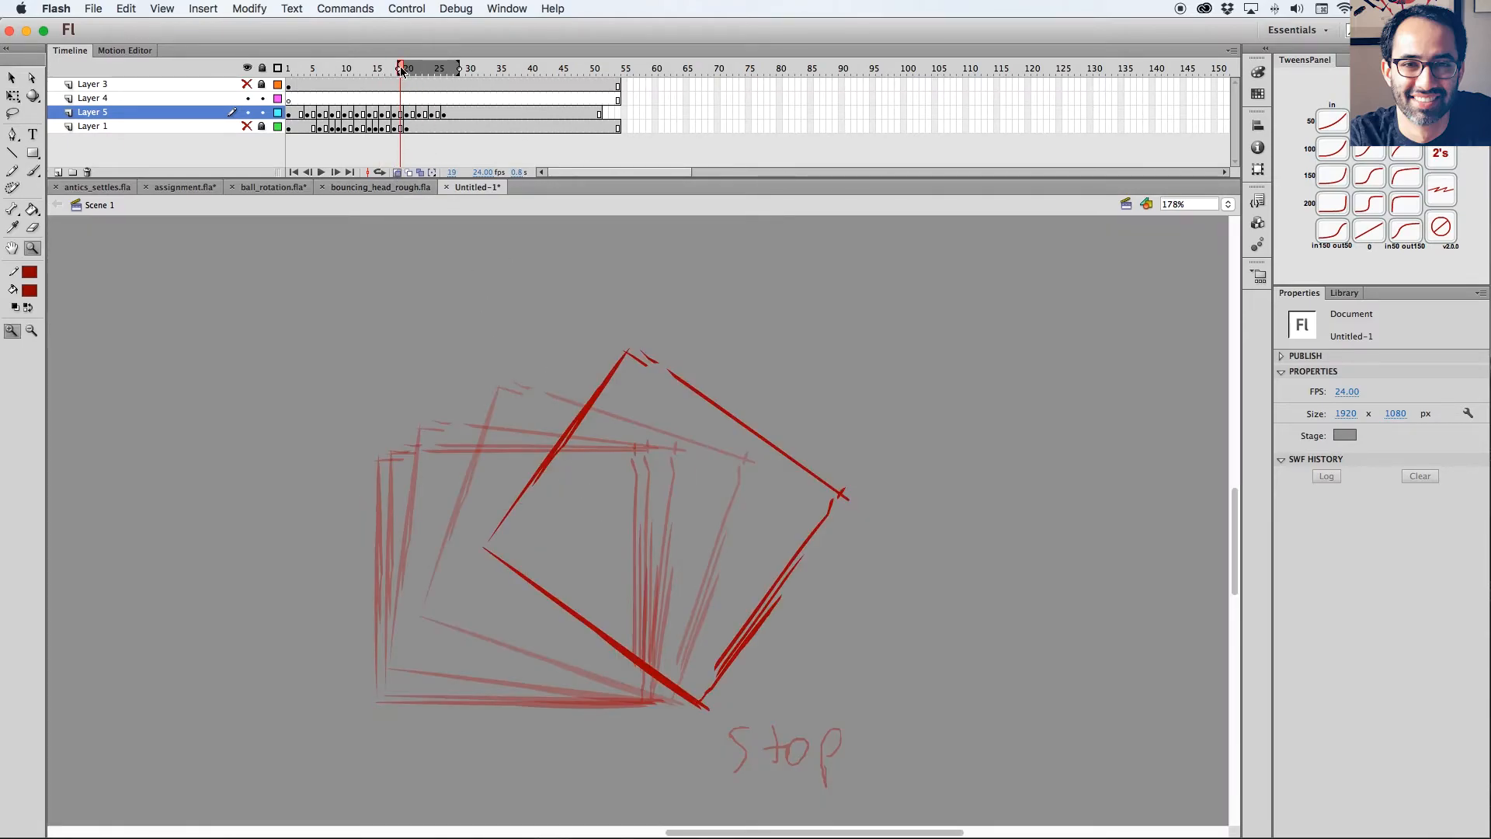
{"action": "mouse_move", "coordinate": [414, 73]}
{"action": "left_mouse_down"}
{"action": "mouse_move", "coordinate": [382, 69]}
{"action": "mouse_move", "coordinate": [424, 68]}
{"action": "mouse_move", "coordinate": [406, 70]}
{"action": "left_mouse_up"}
{"action": "left_click", "coordinate": [409, 115]}
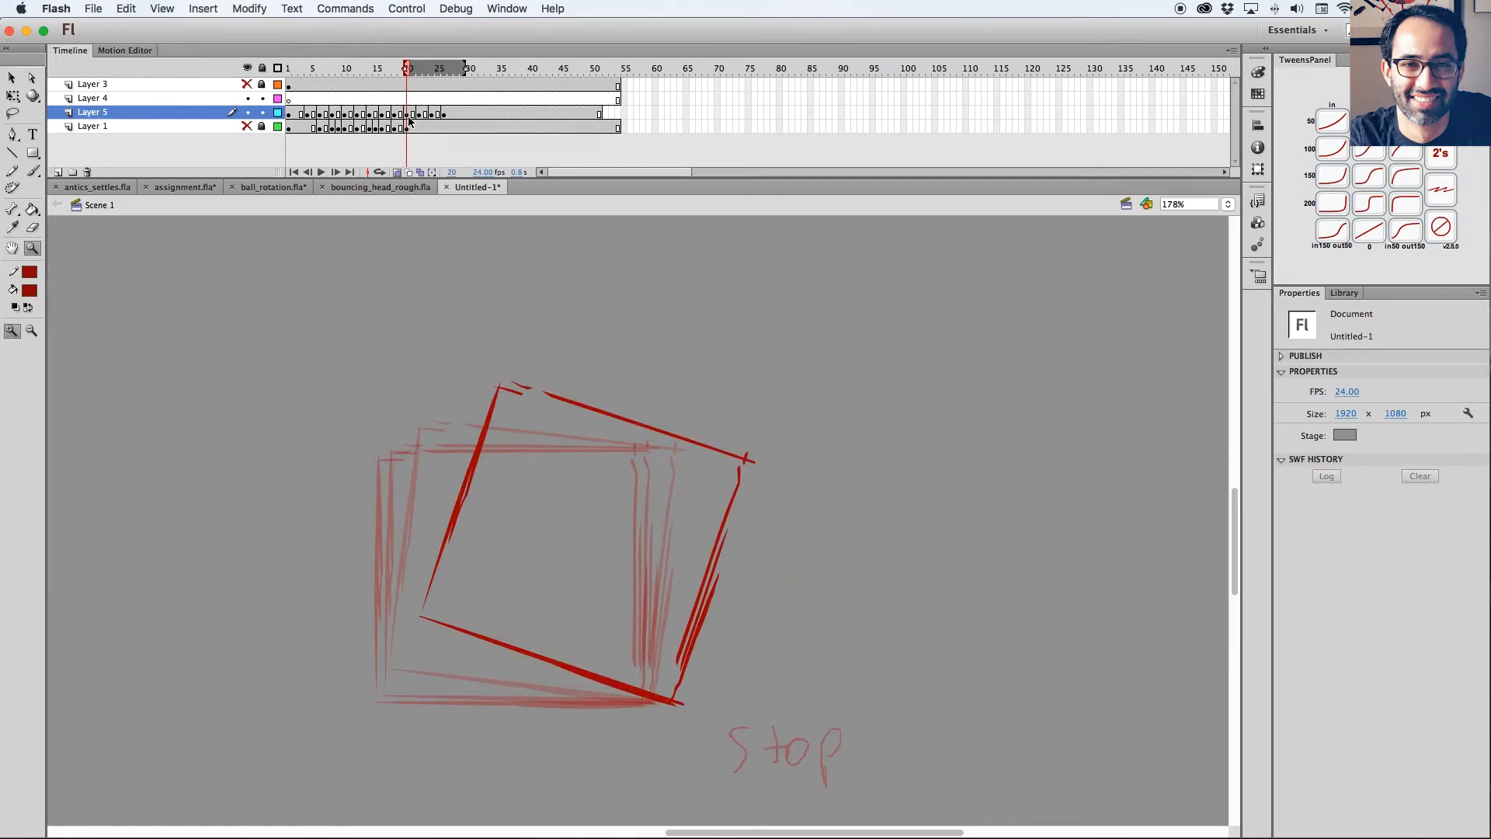
{"action": "left_click", "coordinate": [413, 115]}
{"action": "key", "text": "shift+F5"}
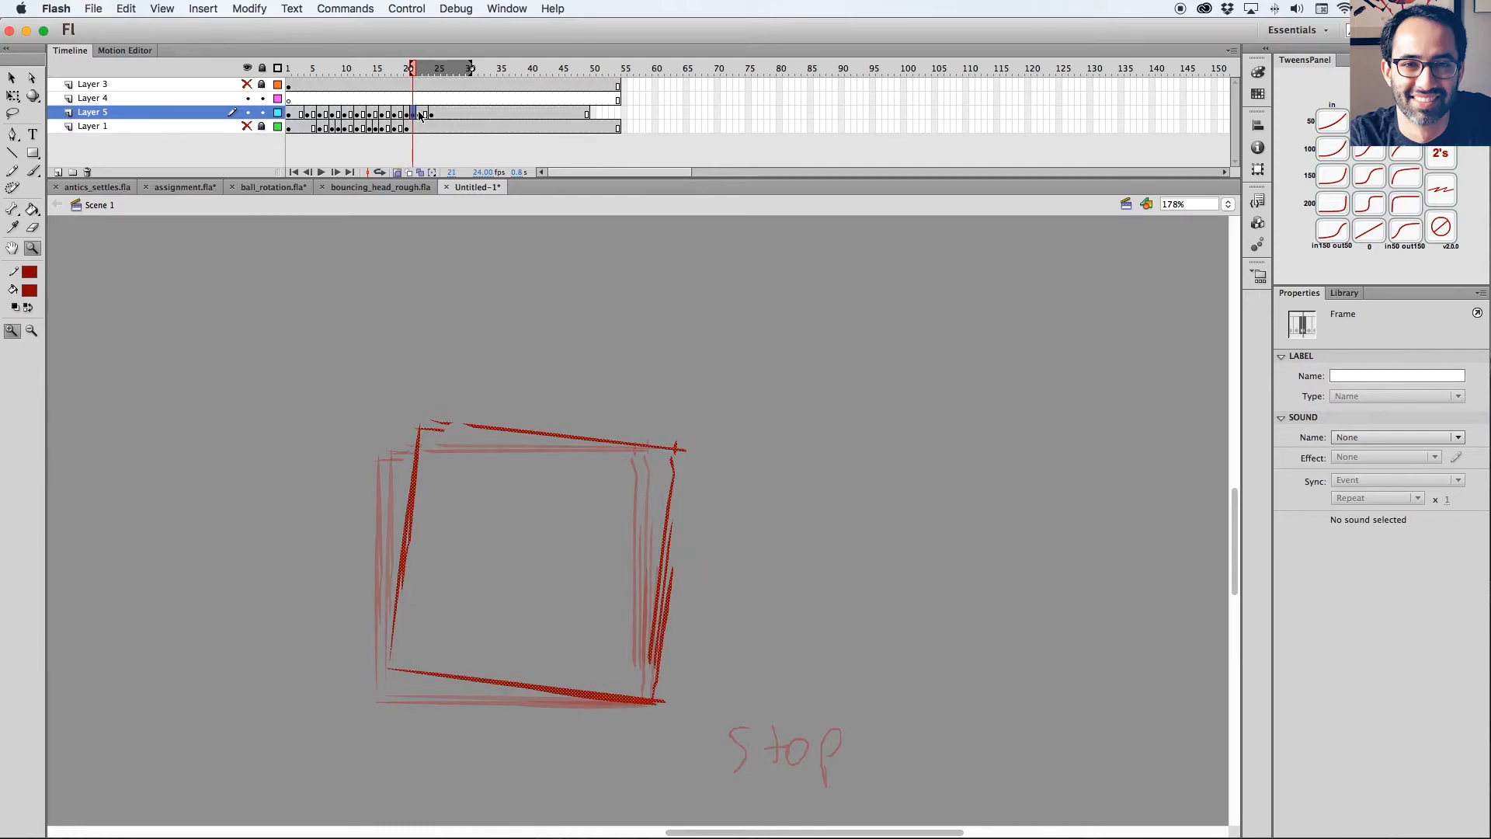
{"action": "left_click", "coordinate": [420, 115]}
{"action": "left_click", "coordinate": [431, 115]}
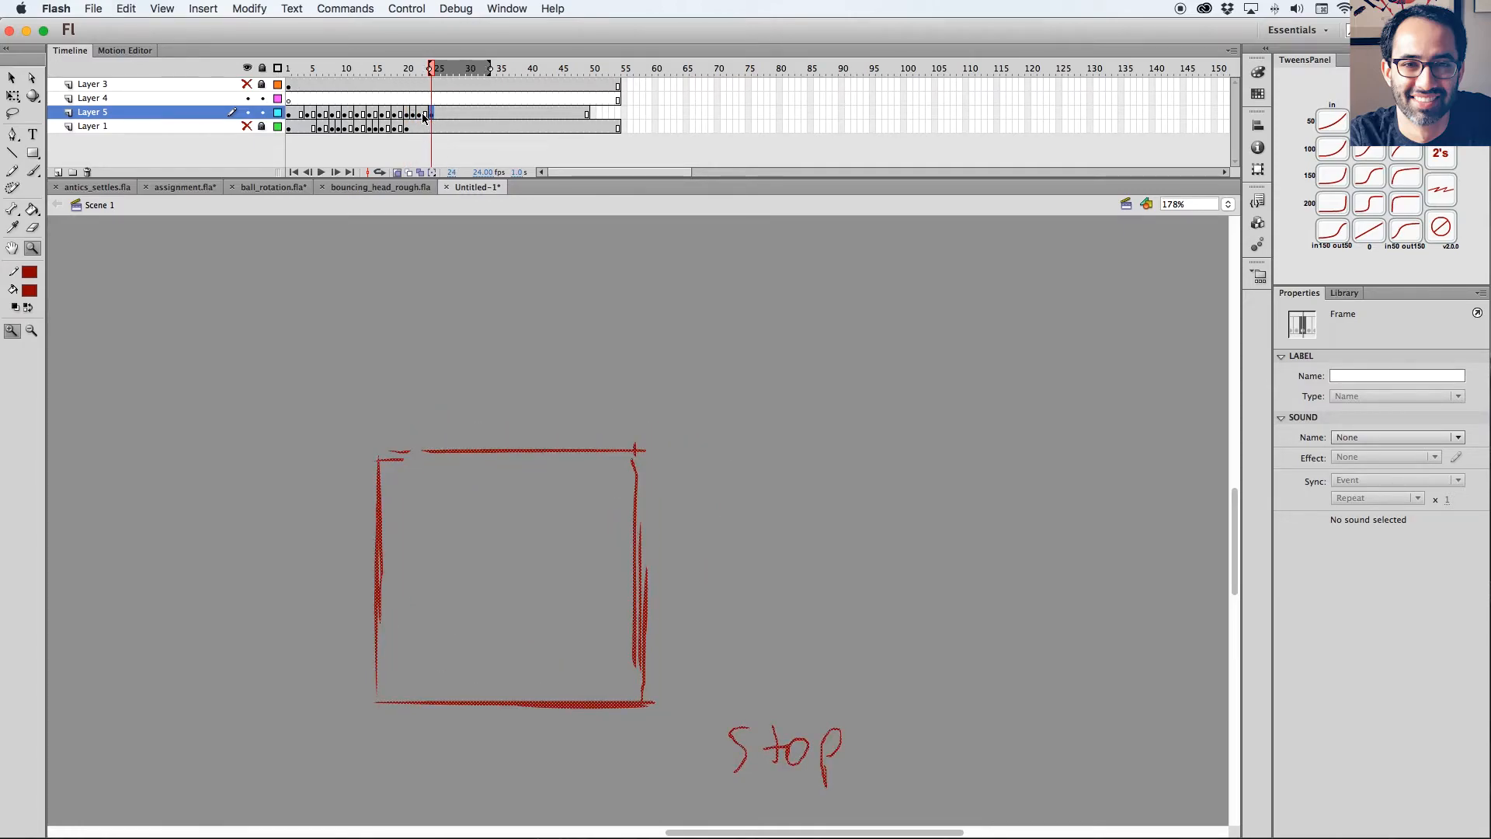
{"action": "left_click", "coordinate": [420, 115]}
{"action": "left_click", "coordinate": [398, 173]}
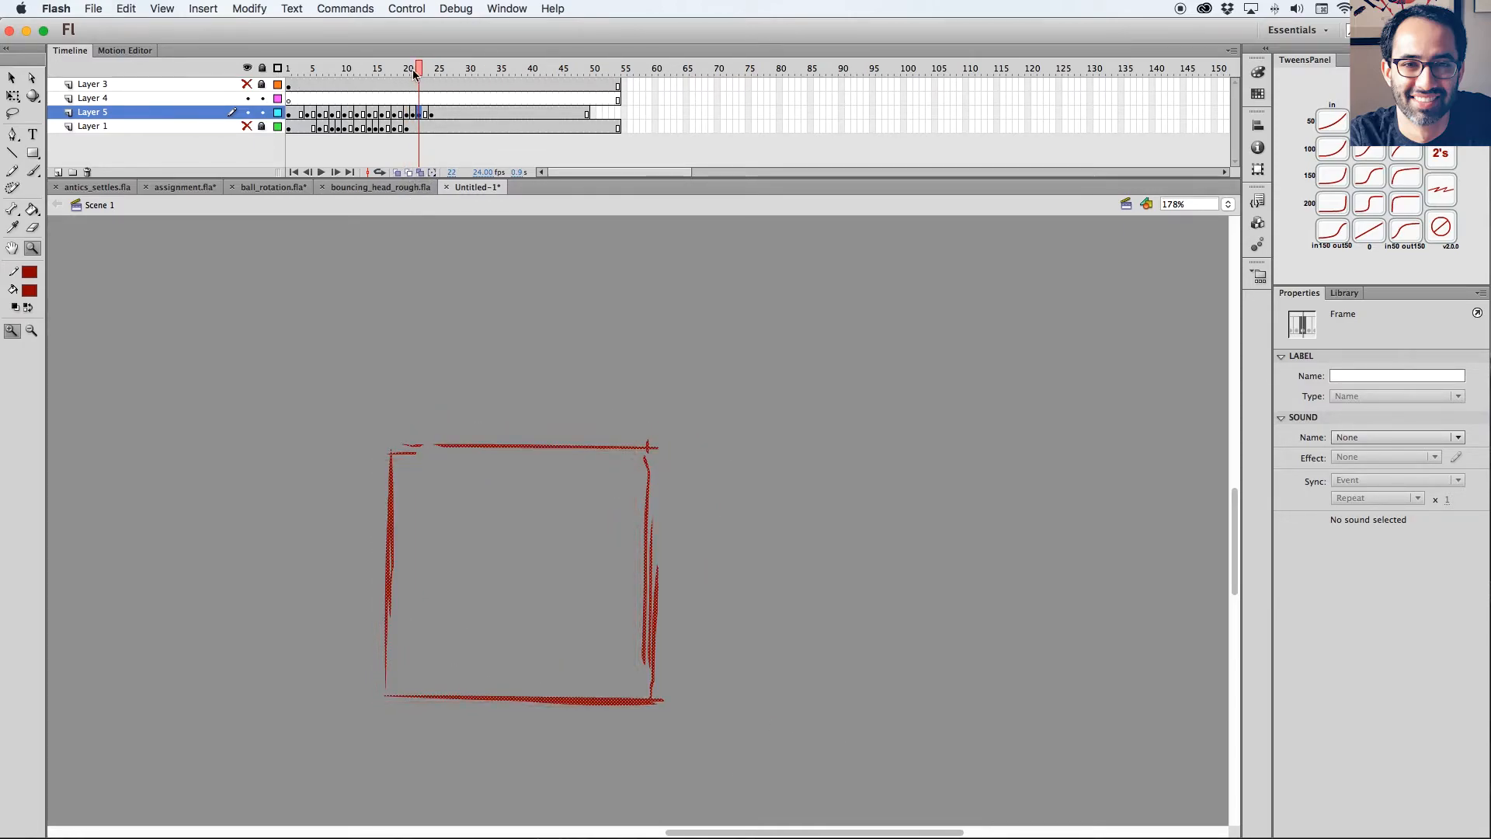
Insert keyframes of the stop pose at frames 29 and 35 on Layer 5.
{"action": "left_click_drag", "start_coordinate": [415, 74], "coordinate": [433, 75]}
{"action": "left_click", "coordinate": [461, 114]}
{"action": "key", "text": "F6"}
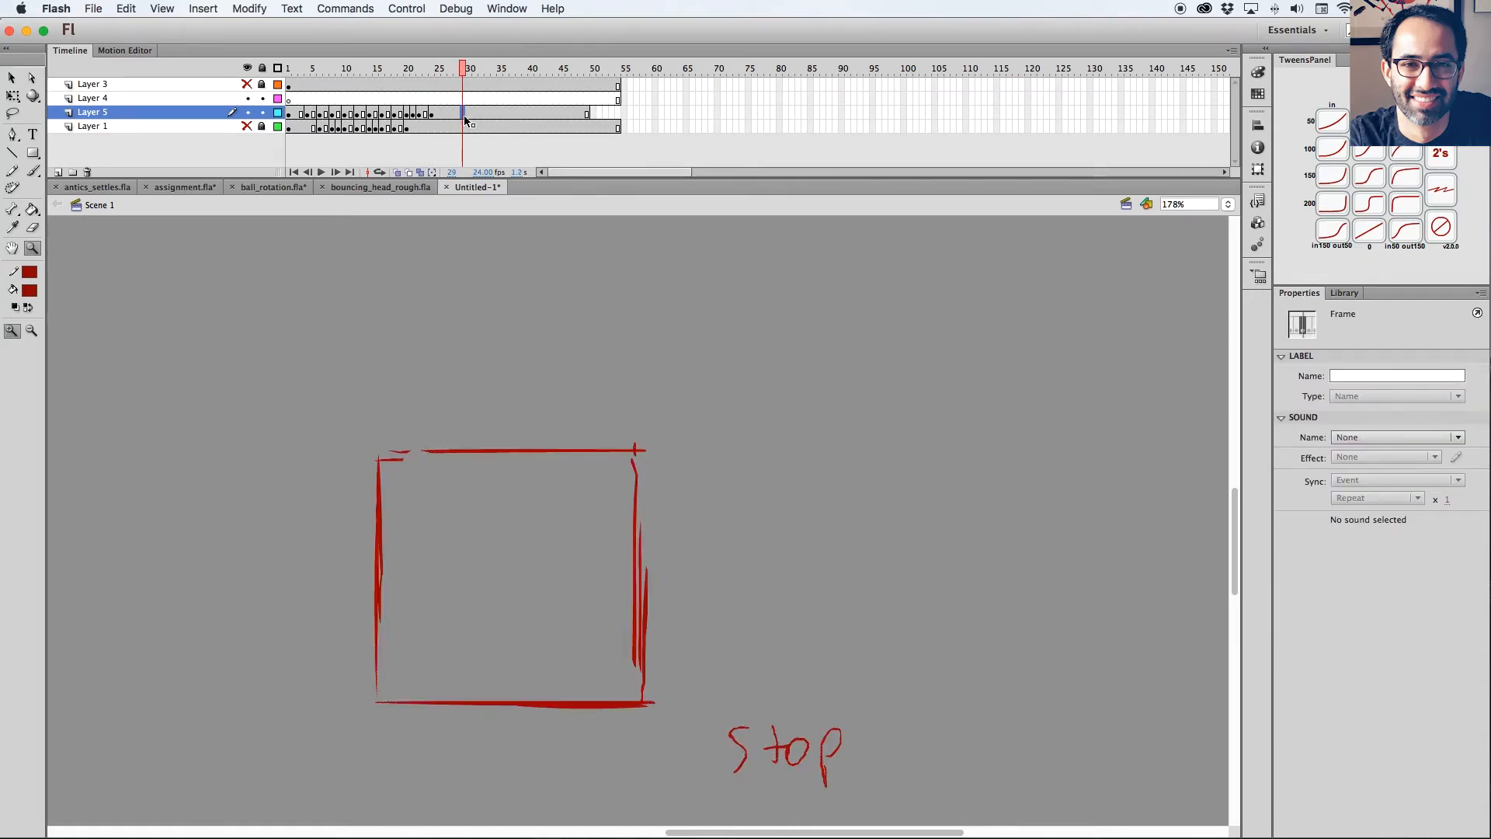
{"action": "left_click", "coordinate": [497, 114]}
{"action": "key", "text": "F6"}
Examine the square's poses between frames 21 and 29 to judge how it should settle into the stop.
{"action": "left_click_drag", "start_coordinate": [499, 70], "coordinate": [428, 100]}
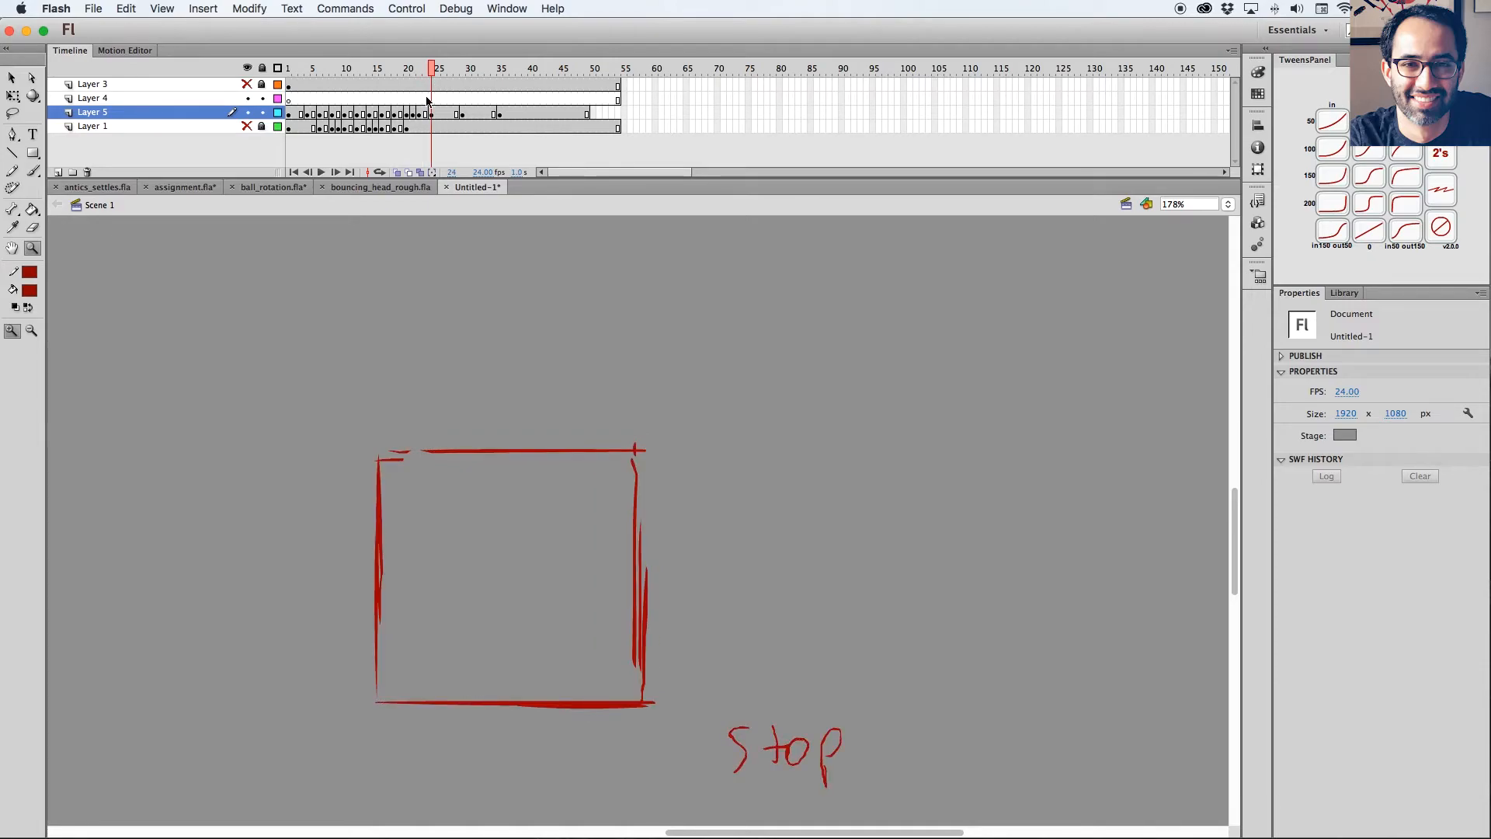
{"action": "mouse_move", "coordinate": [439, 97]}
{"action": "left_mouse_down"}
{"action": "mouse_move", "coordinate": [387, 77]}
{"action": "mouse_move", "coordinate": [426, 74]}
{"action": "mouse_move", "coordinate": [399, 74]}
{"action": "mouse_move", "coordinate": [422, 76]}
{"action": "mouse_move", "coordinate": [409, 90]}
{"action": "left_mouse_up"}
{"action": "key", "text": "b"}
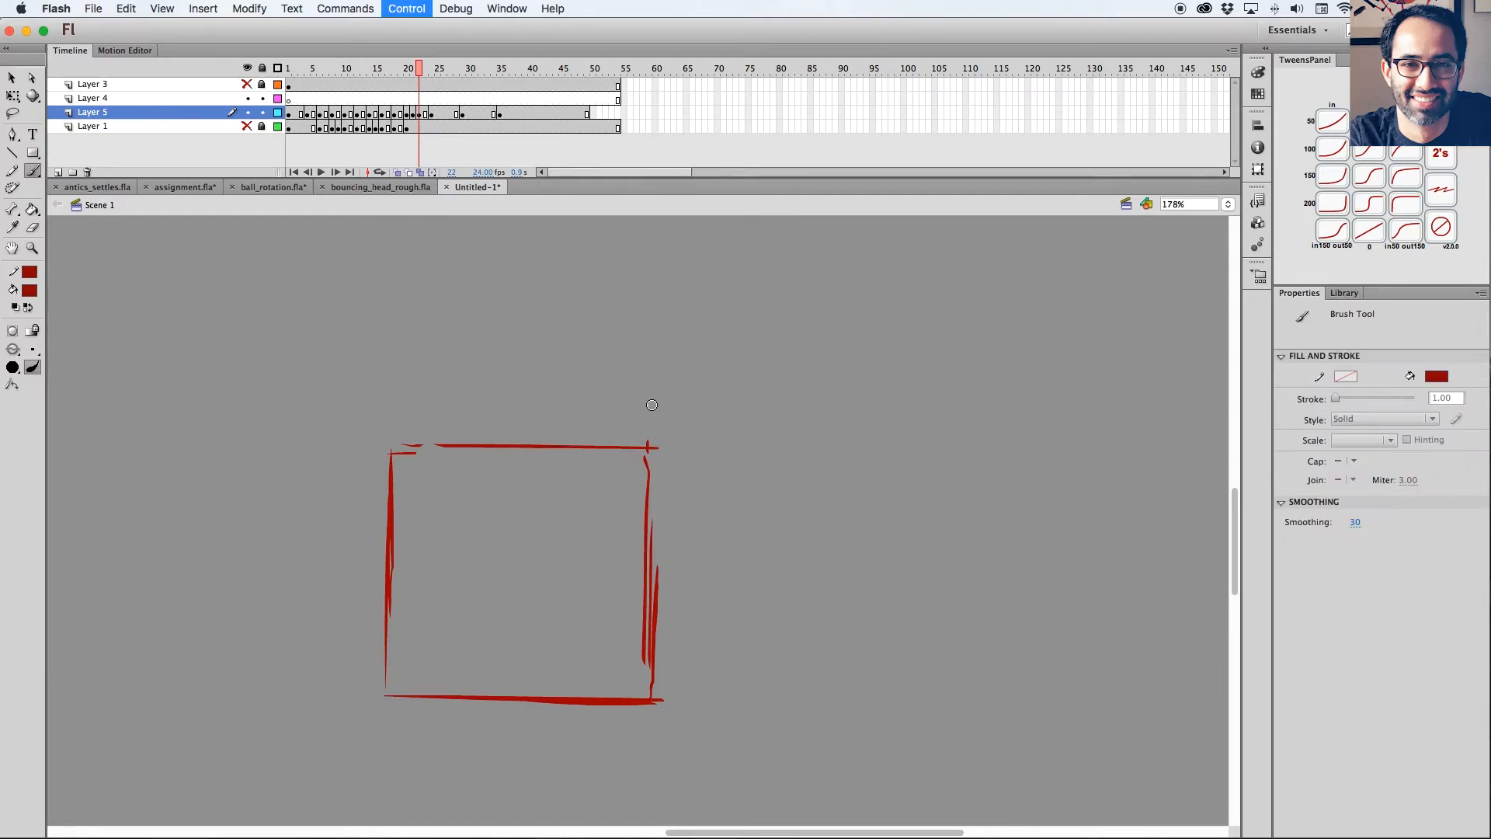
{"action": "left_click", "coordinate": [433, 114]}
{"action": "left_click", "coordinate": [433, 115]}
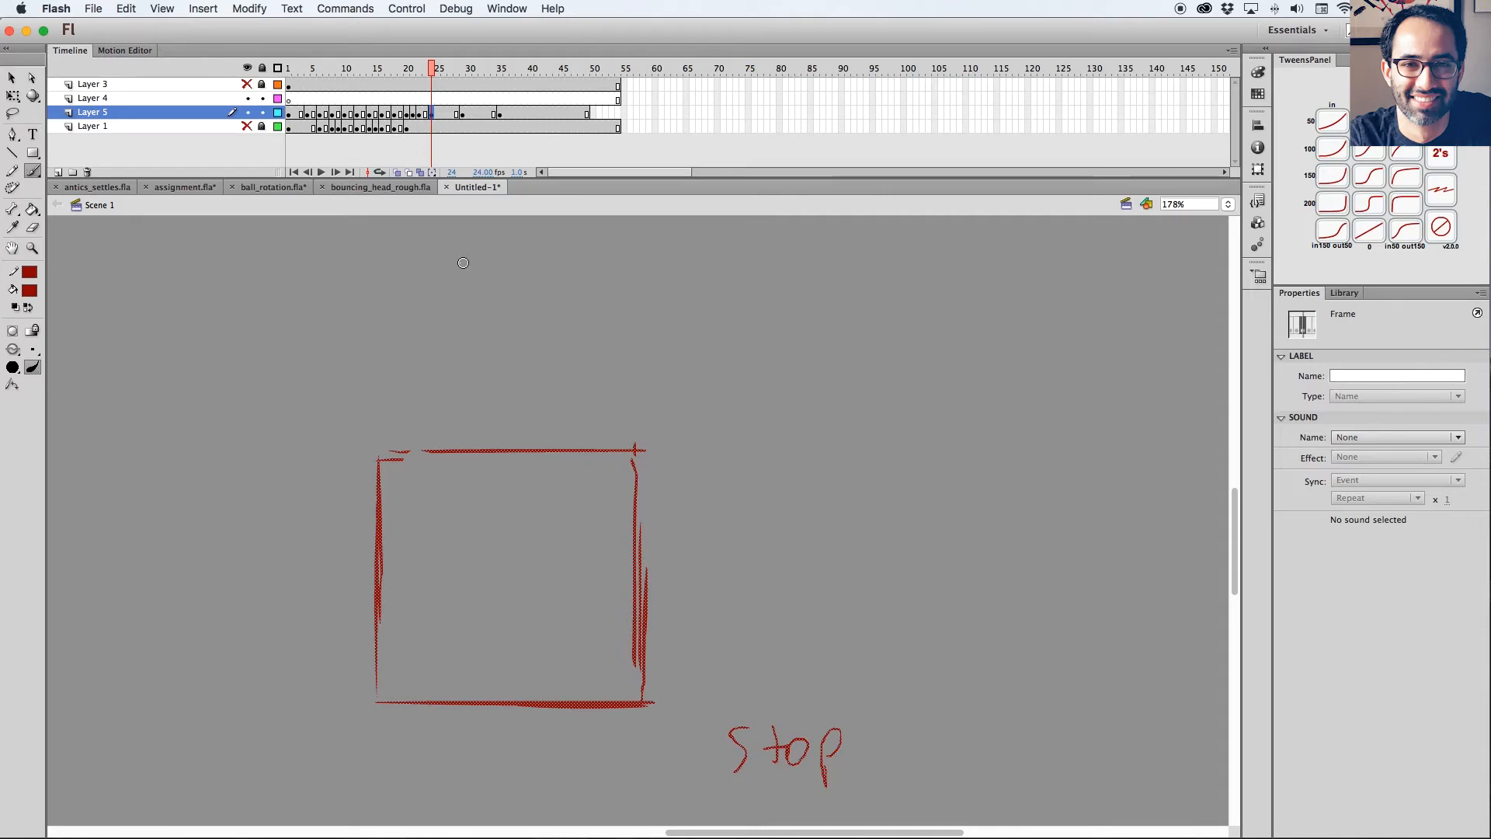
{"action": "mouse_move", "coordinate": [432, 70]}
{"action": "left_mouse_down"}
{"action": "mouse_move", "coordinate": [358, 70]}
{"action": "mouse_move", "coordinate": [426, 73]}
{"action": "left_mouse_up"}
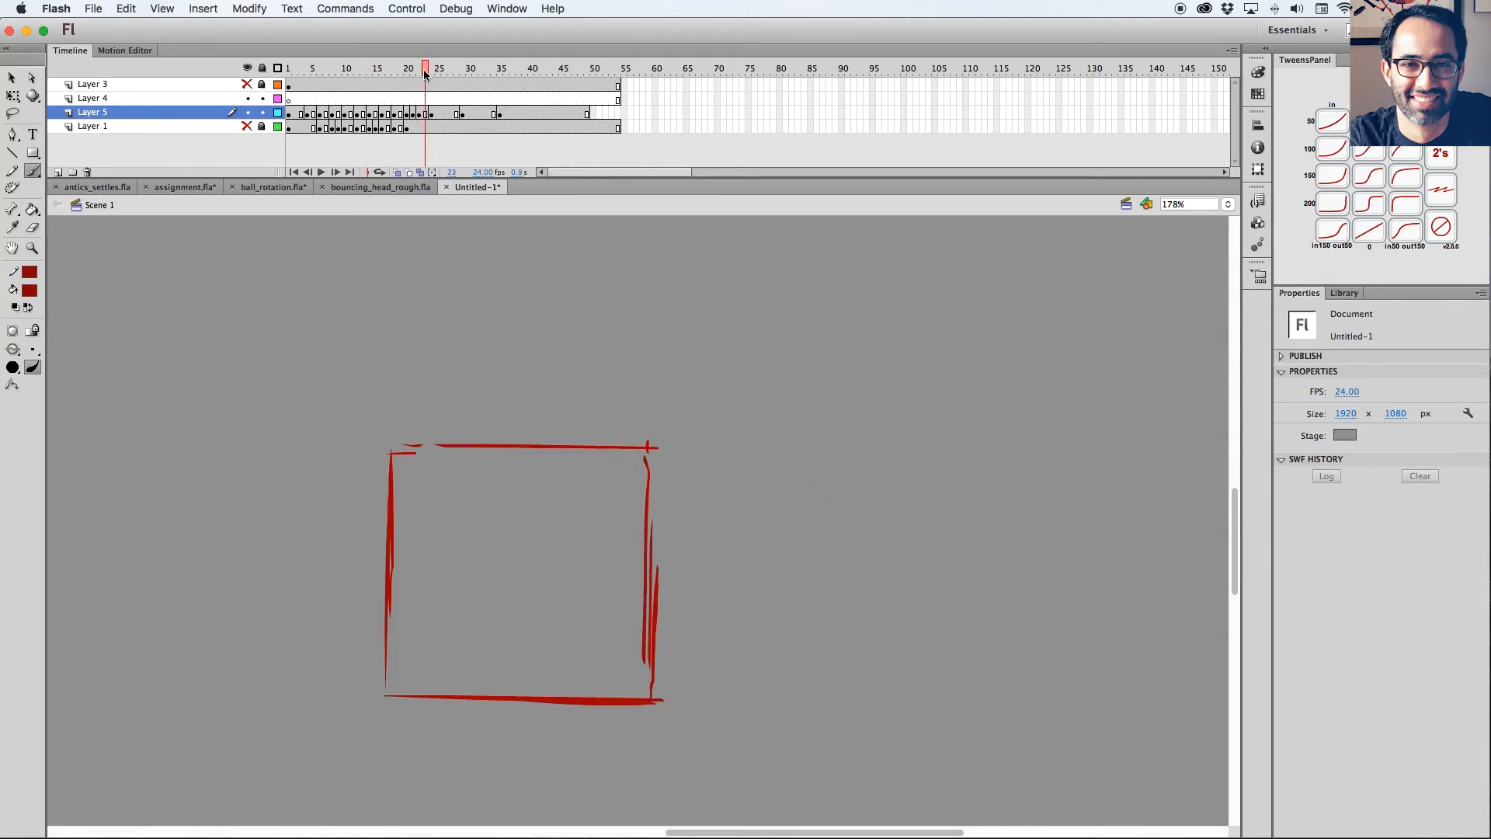
{"action": "left_click", "coordinate": [463, 114]}
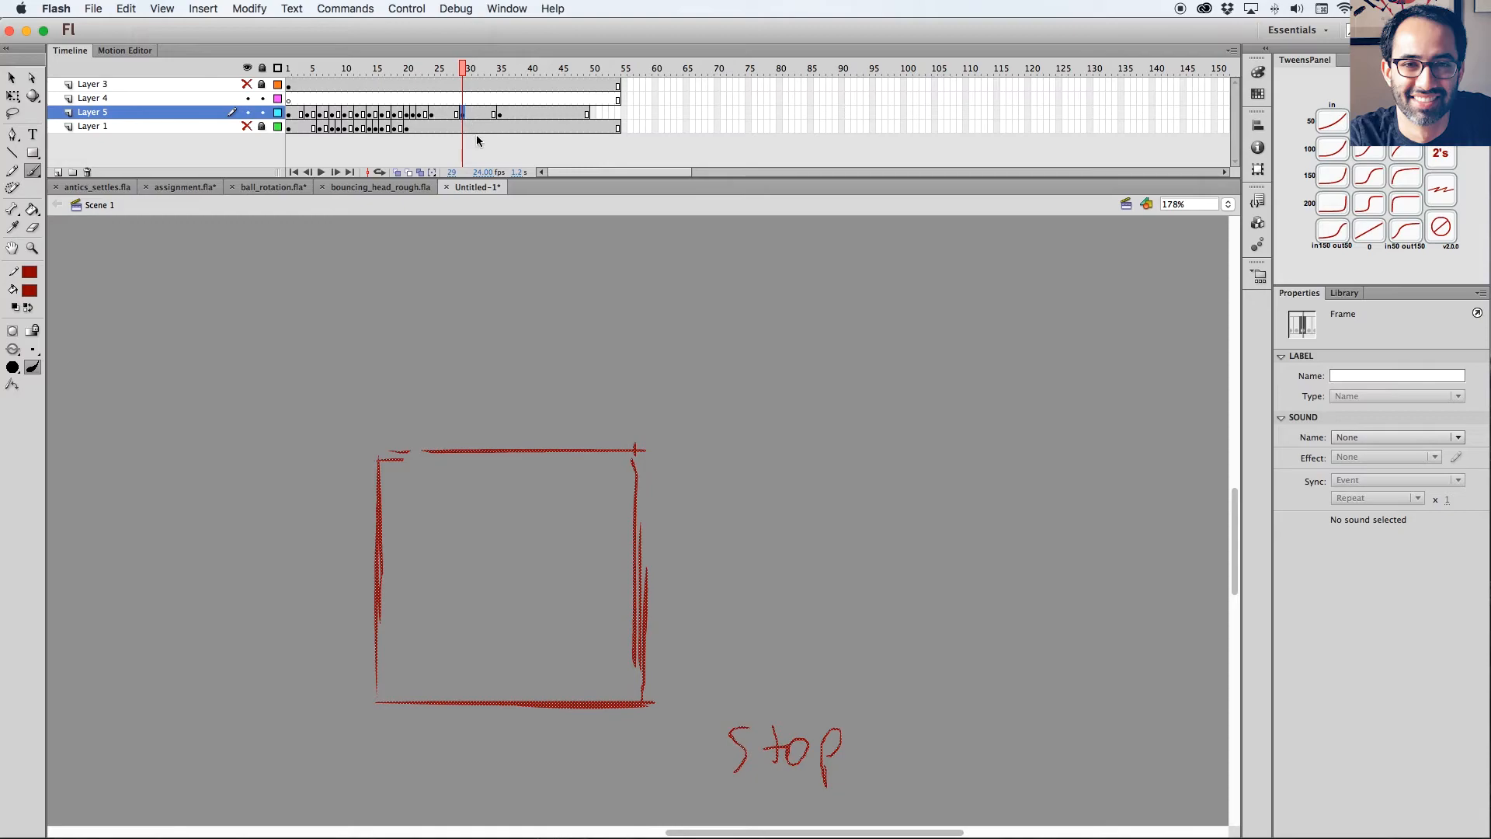
Squash the frame 24 square slightly from the top and widen it on both sides, excluding the stop label, using onion skinning.
{"action": "left_click", "coordinate": [431, 114]}
{"action": "left_click", "coordinate": [396, 172]}
{"action": "left_click_drag", "start_coordinate": [429, 70], "coordinate": [423, 69]}
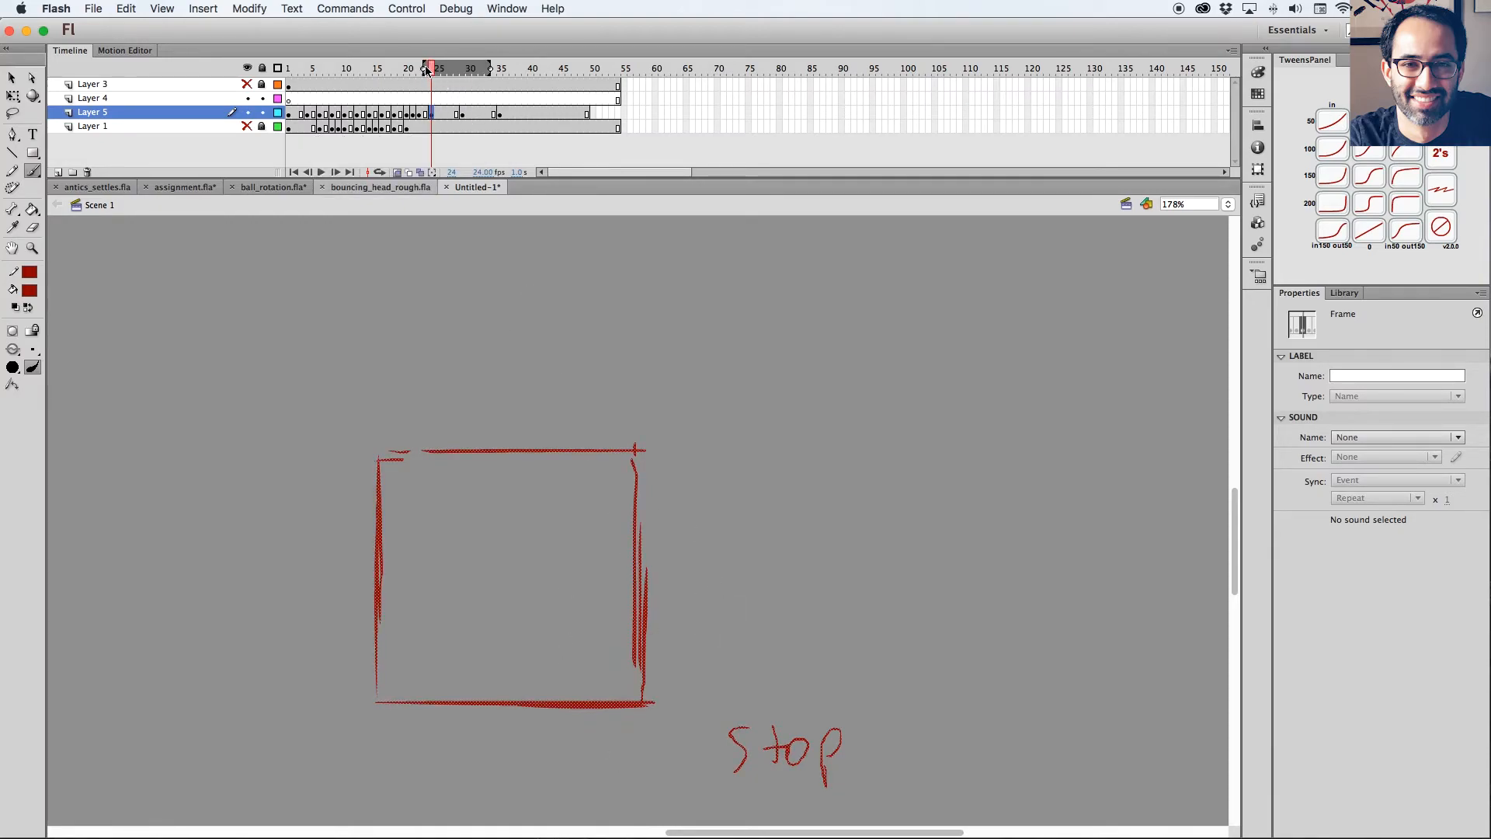
{"action": "key", "text": "q"}
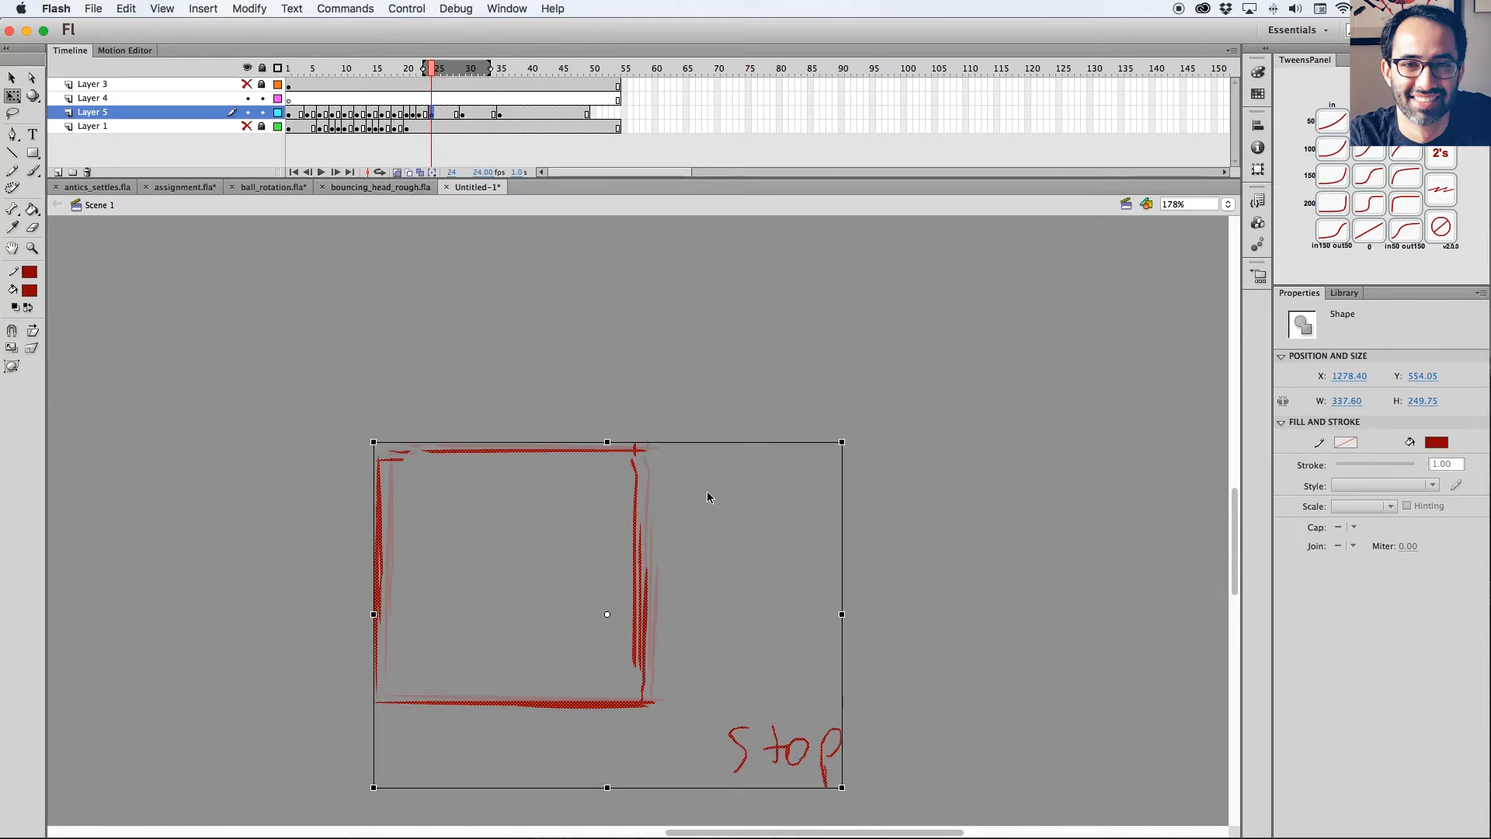
{"action": "key", "text": "l"}
{"action": "mouse_move", "coordinate": [683, 423]}
{"action": "left_mouse_down"}
{"action": "mouse_move", "coordinate": [469, 757]}
{"action": "mouse_move", "coordinate": [573, 443]}
{"action": "mouse_move", "coordinate": [515, 454]}
{"action": "left_mouse_up"}
{"action": "key", "text": "q"}
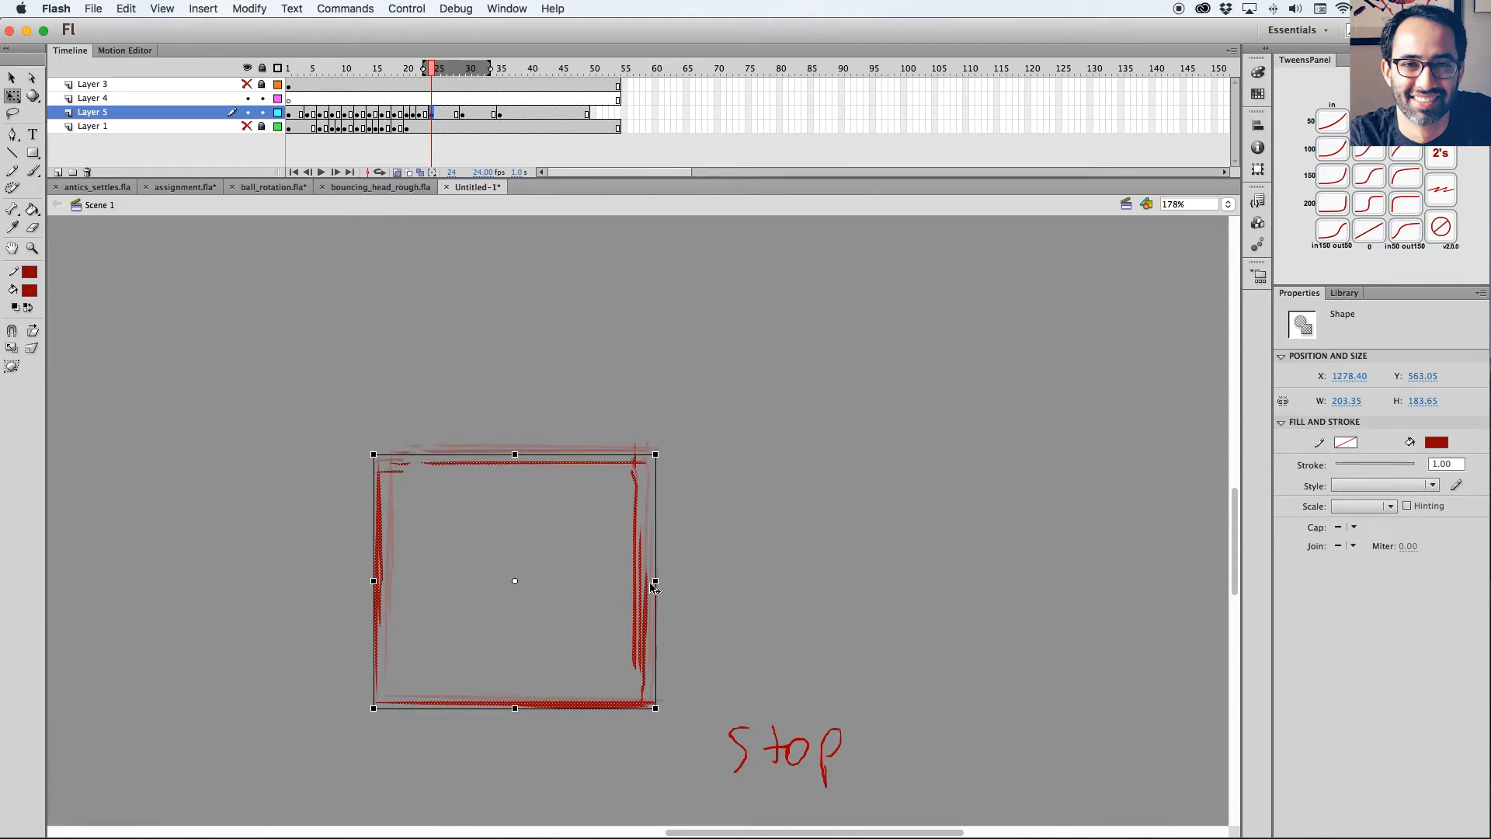
{"action": "left_click_drag", "start_coordinate": [375, 581], "coordinate": [366, 581]}
{"action": "left_click_drag", "start_coordinate": [653, 580], "coordinate": [668, 580]}
{"action": "left_click", "coordinate": [426, 70]}
{"action": "left_click", "coordinate": [431, 71]}
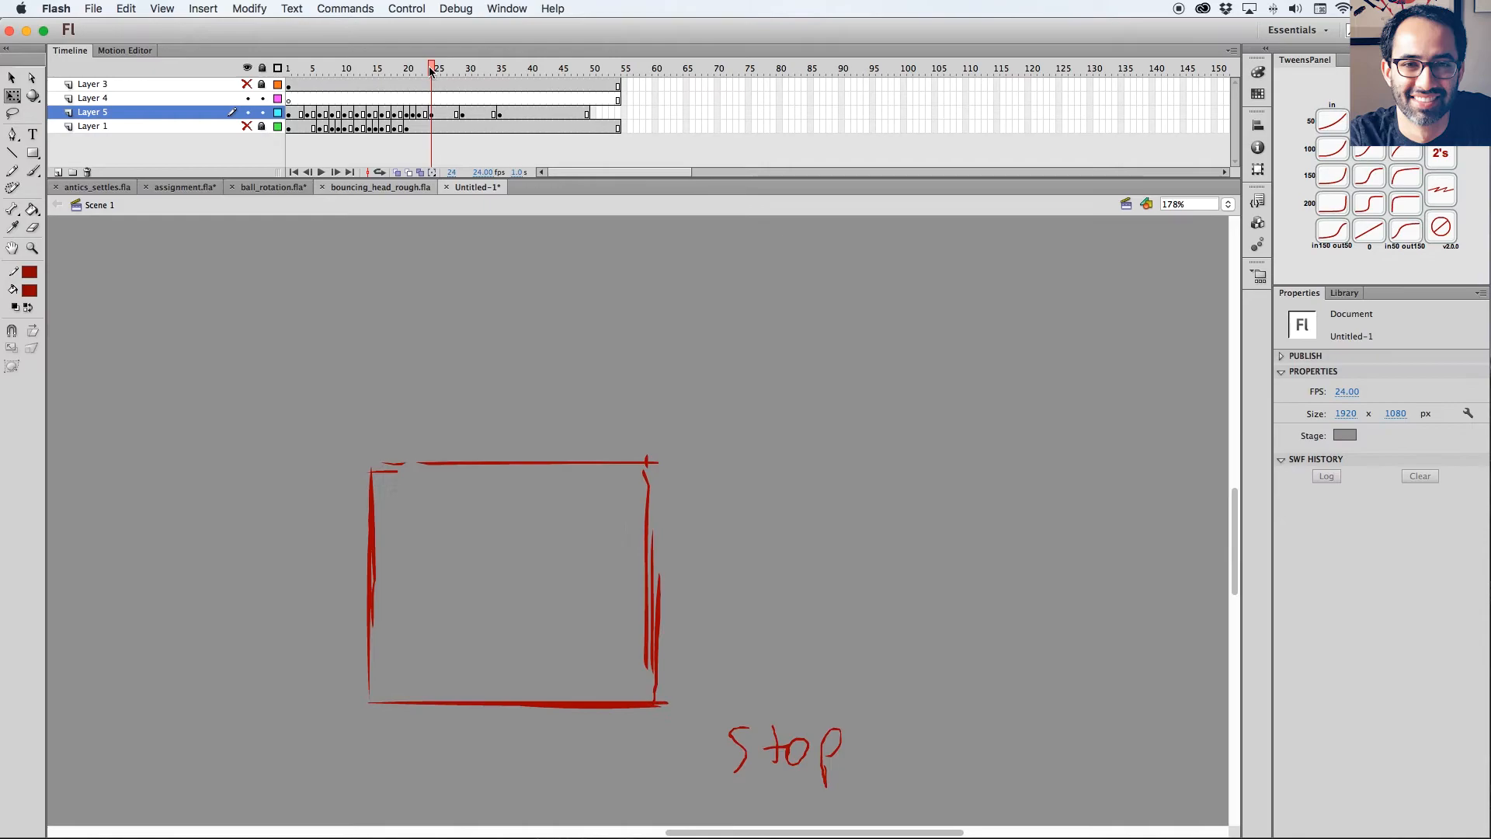
Clean up the doubled right edge of the squashed square, brush over its top-left line, and compare it with the previous frame.
{"action": "left_click_drag", "start_coordinate": [431, 76], "coordinate": [433, 75]}
{"action": "key", "text": "b"}
{"action": "left_click_drag", "start_coordinate": [655, 533], "coordinate": [656, 708]}
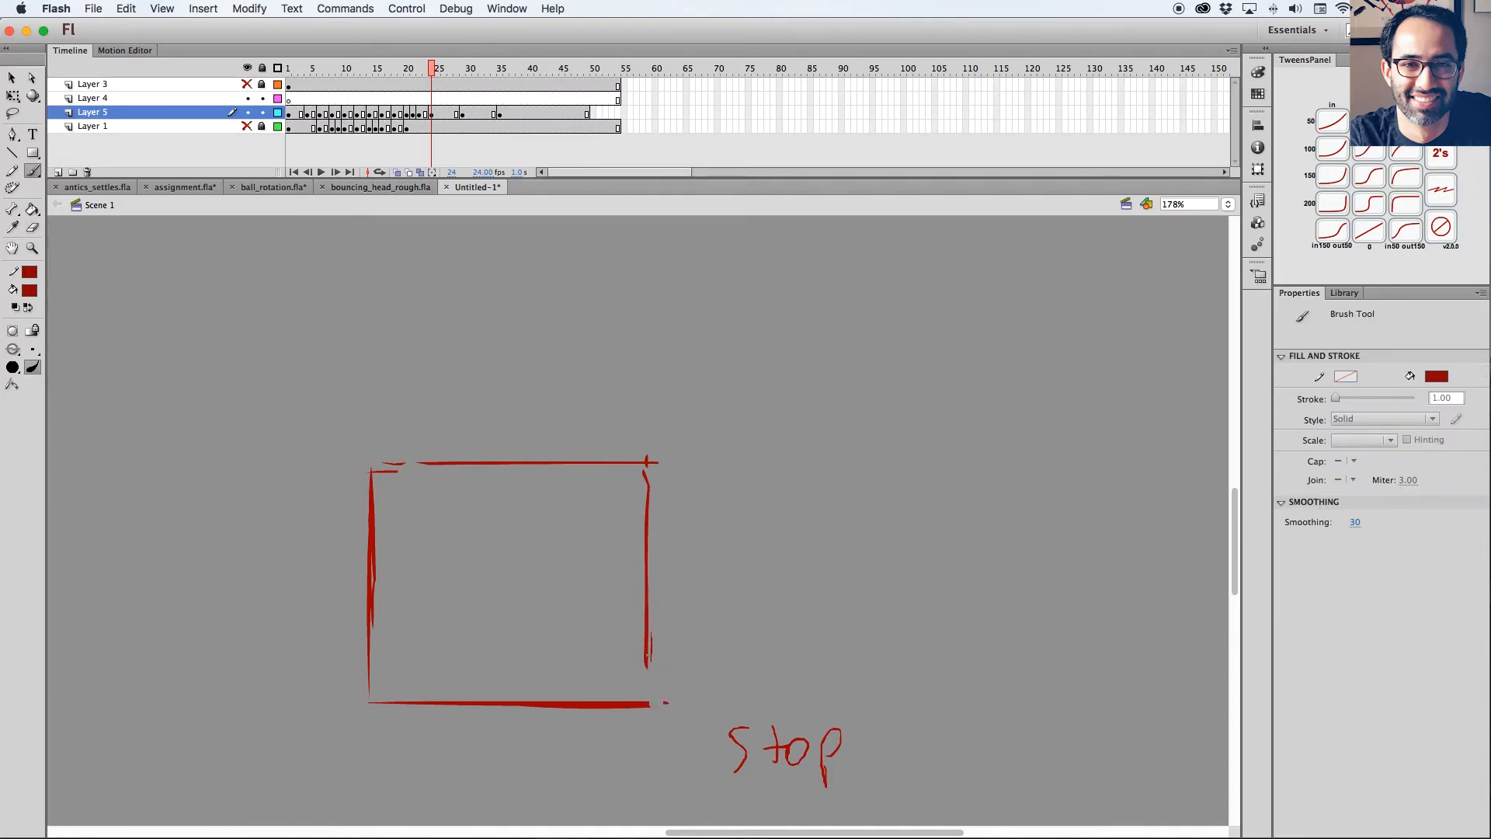
{"action": "left_click_drag", "start_coordinate": [392, 465], "coordinate": [459, 463]}
{"action": "left_click", "coordinate": [396, 173]}
{"action": "key", "text": "comma"}
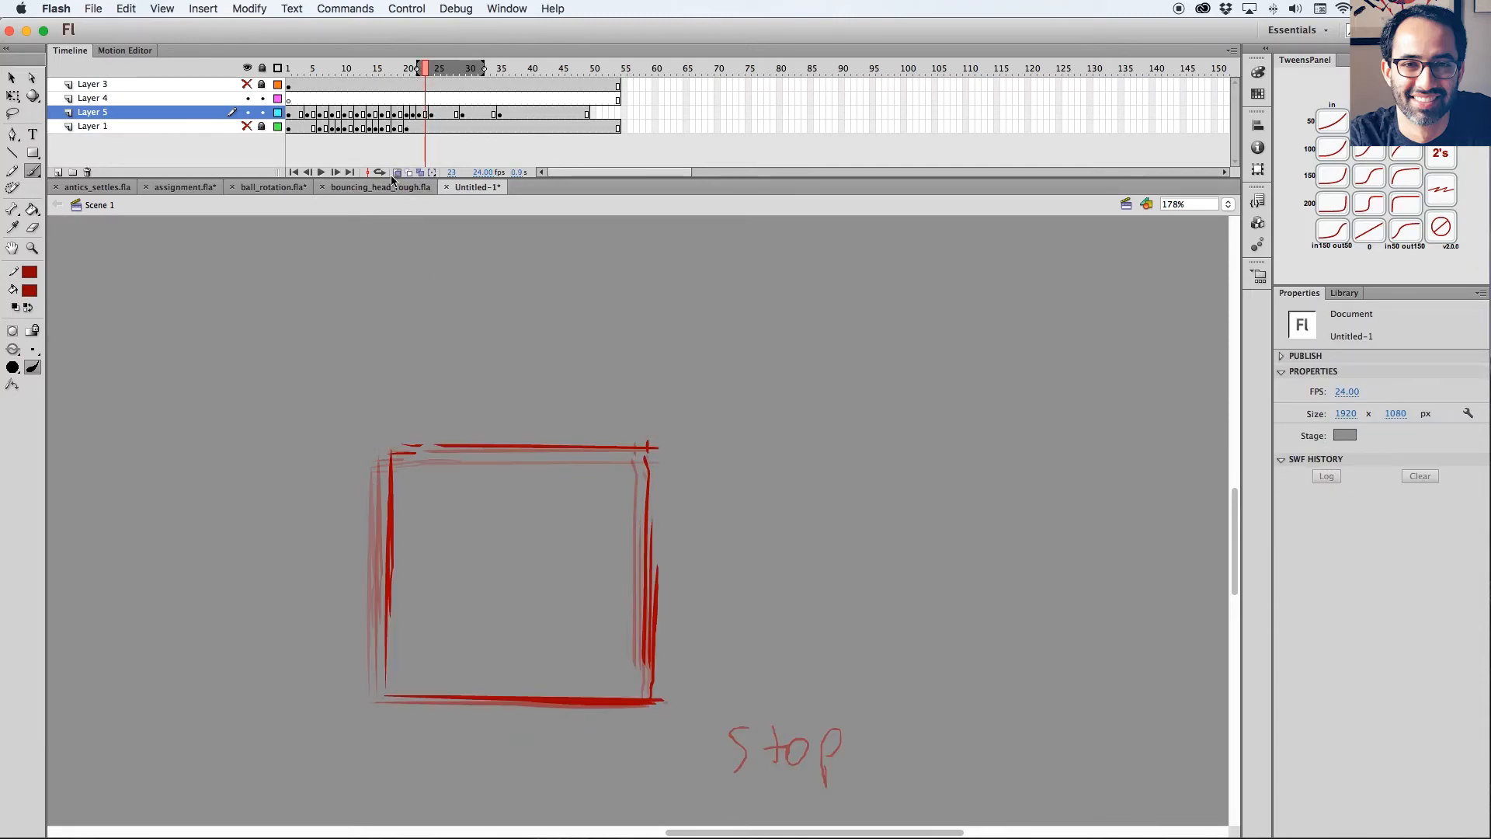
{"action": "left_click", "coordinate": [396, 172]}
Nudge the frame 29 drawing slightly above the stop pose and show it with onion skinning.
{"action": "left_click_drag", "start_coordinate": [424, 69], "coordinate": [461, 68]}
{"action": "left_click", "coordinate": [463, 115]}
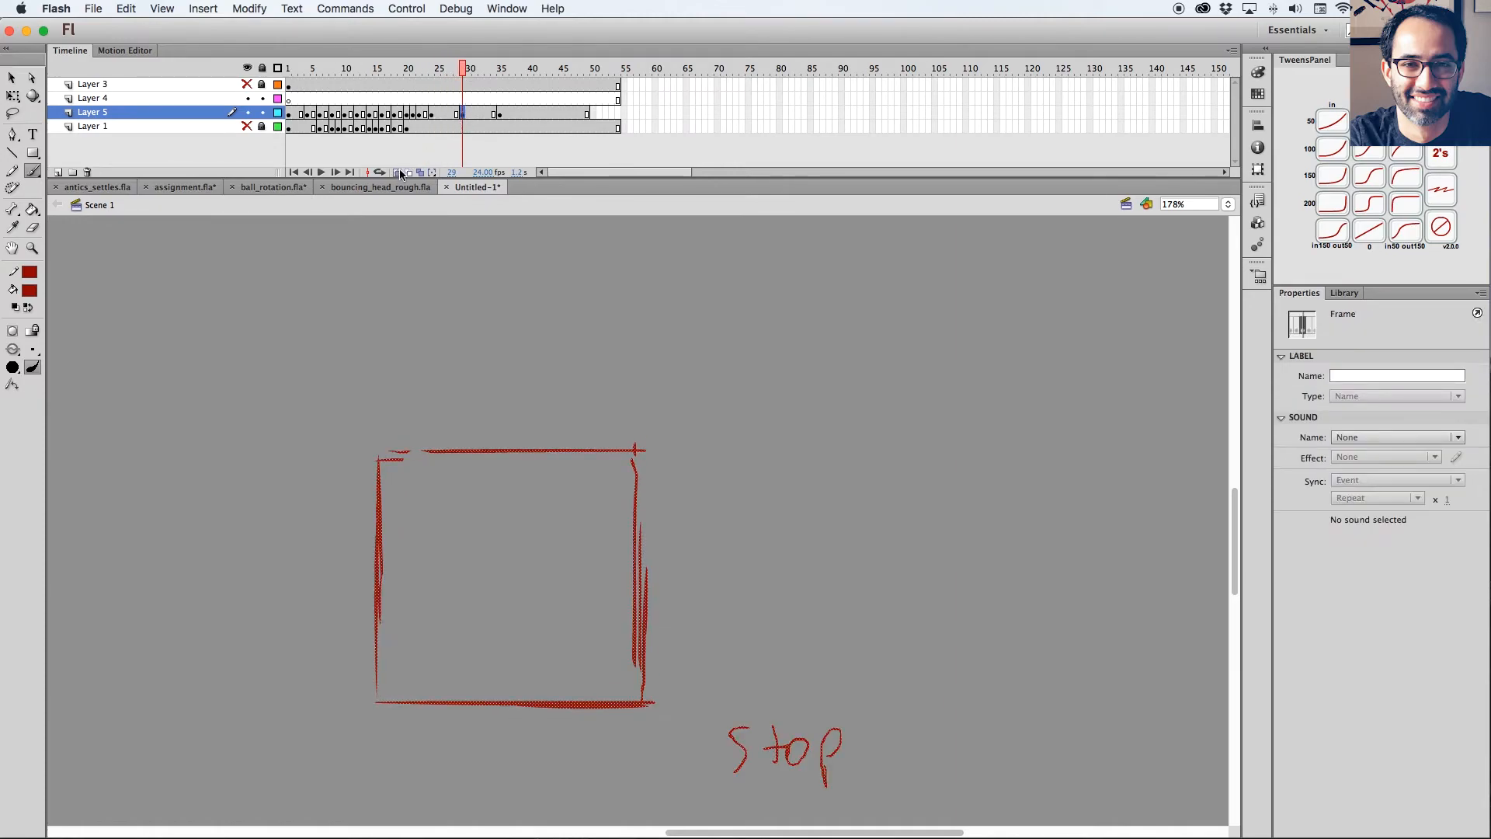
{"action": "left_click", "coordinate": [396, 173]}
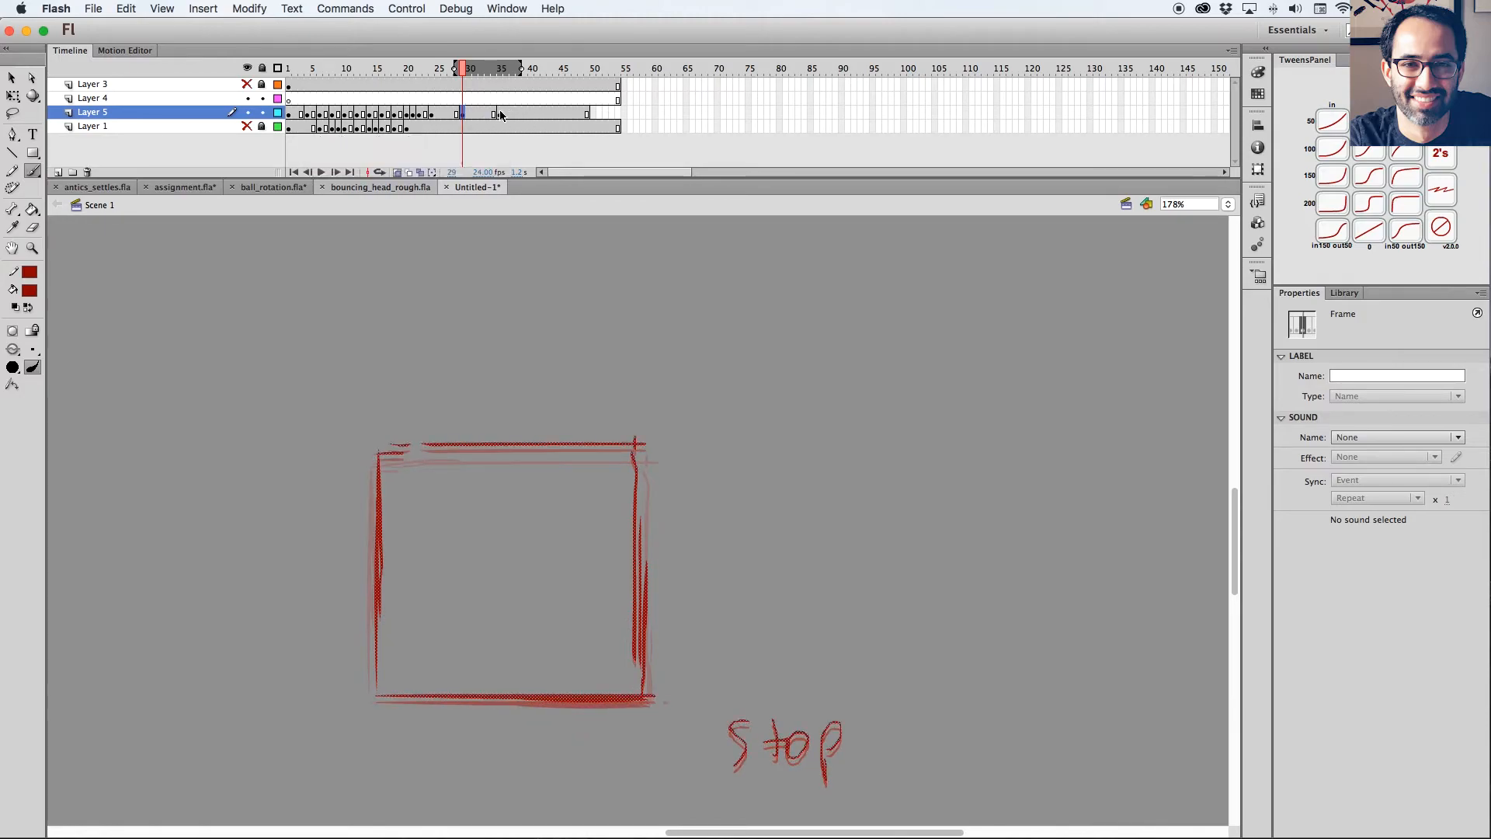
Paste the squashed frame 24 drawing in place on frame 26 and set the onion skin range to reach the raised pose.
{"action": "left_click", "coordinate": [432, 114]}
{"action": "left_click", "coordinate": [445, 114]}
{"action": "left_click_drag", "start_coordinate": [501, 69], "coordinate": [470, 69]}
{"action": "key", "text": "super+shift+v"}
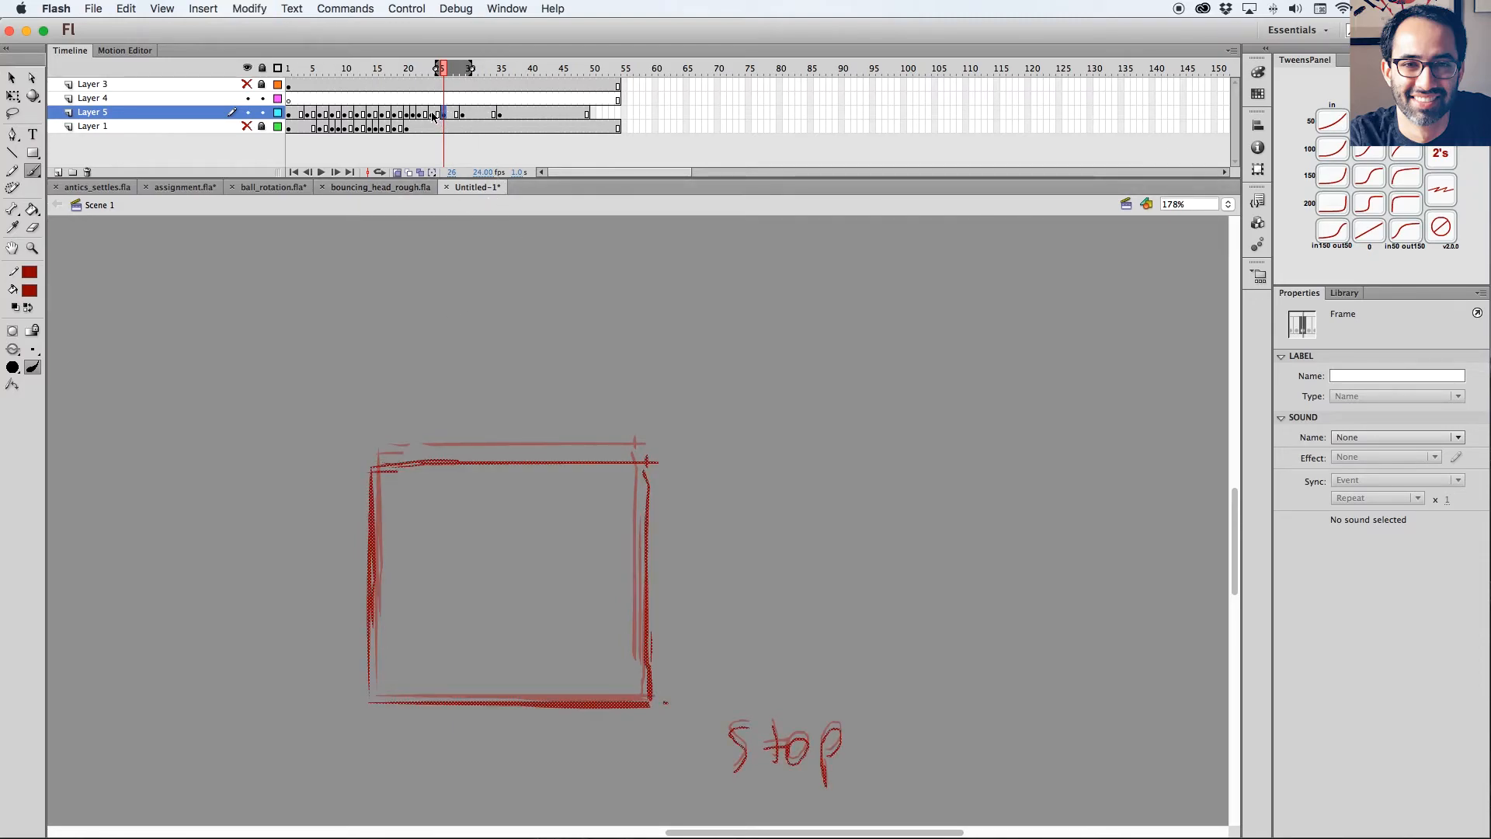
{"action": "mouse_move", "coordinate": [473, 71]}
{"action": "left_mouse_down"}
{"action": "mouse_move", "coordinate": [443, 69]}
{"action": "mouse_move", "coordinate": [448, 130]}
{"action": "left_mouse_up"}
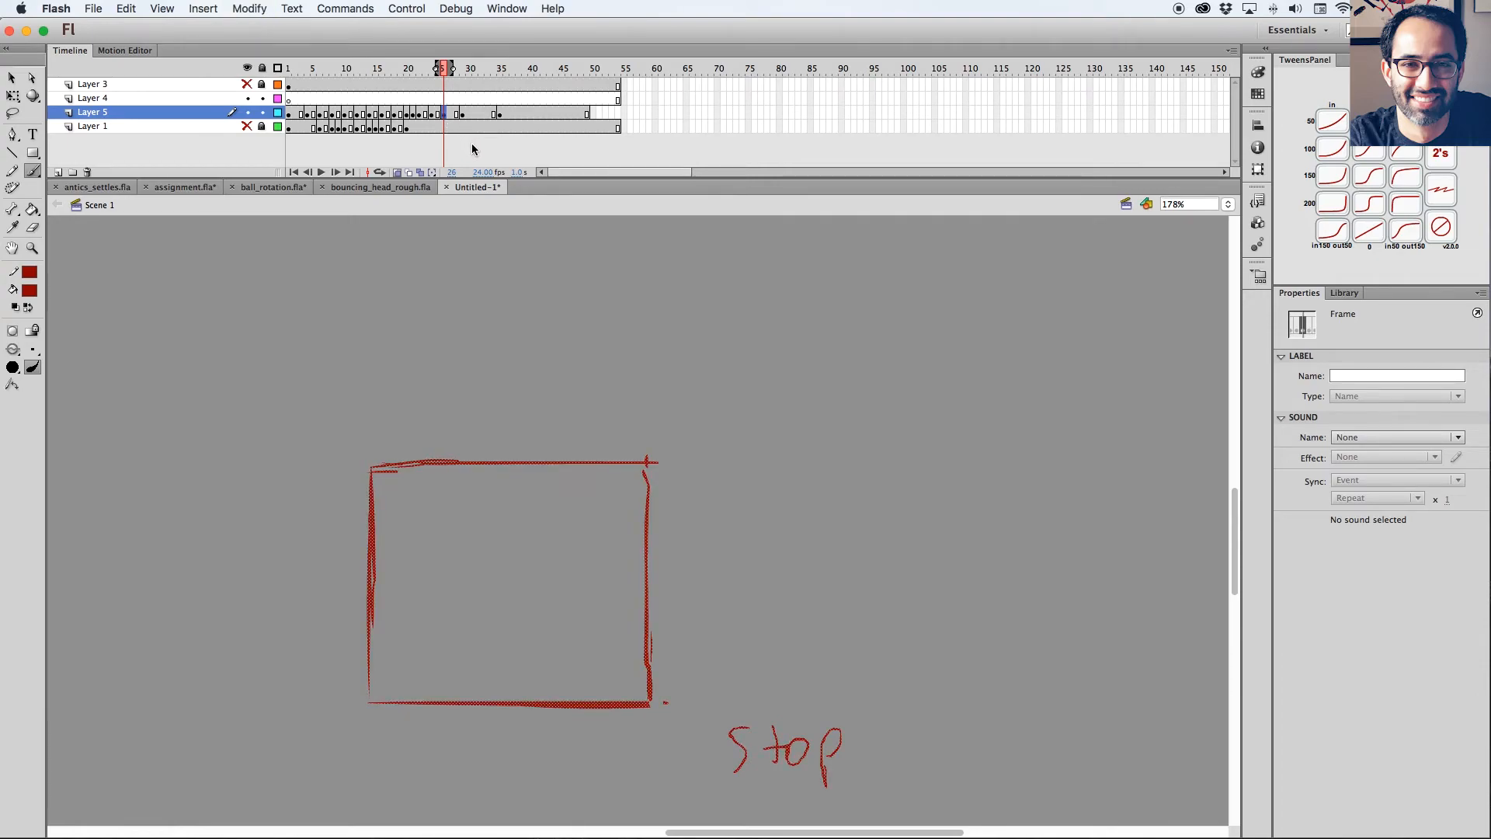
{"action": "left_click_drag", "start_coordinate": [453, 70], "coordinate": [470, 72]}
Stretch the frame 26 square slightly upward and narrow it so it sits between the squashed and raised poses.
{"action": "key", "text": "q"}
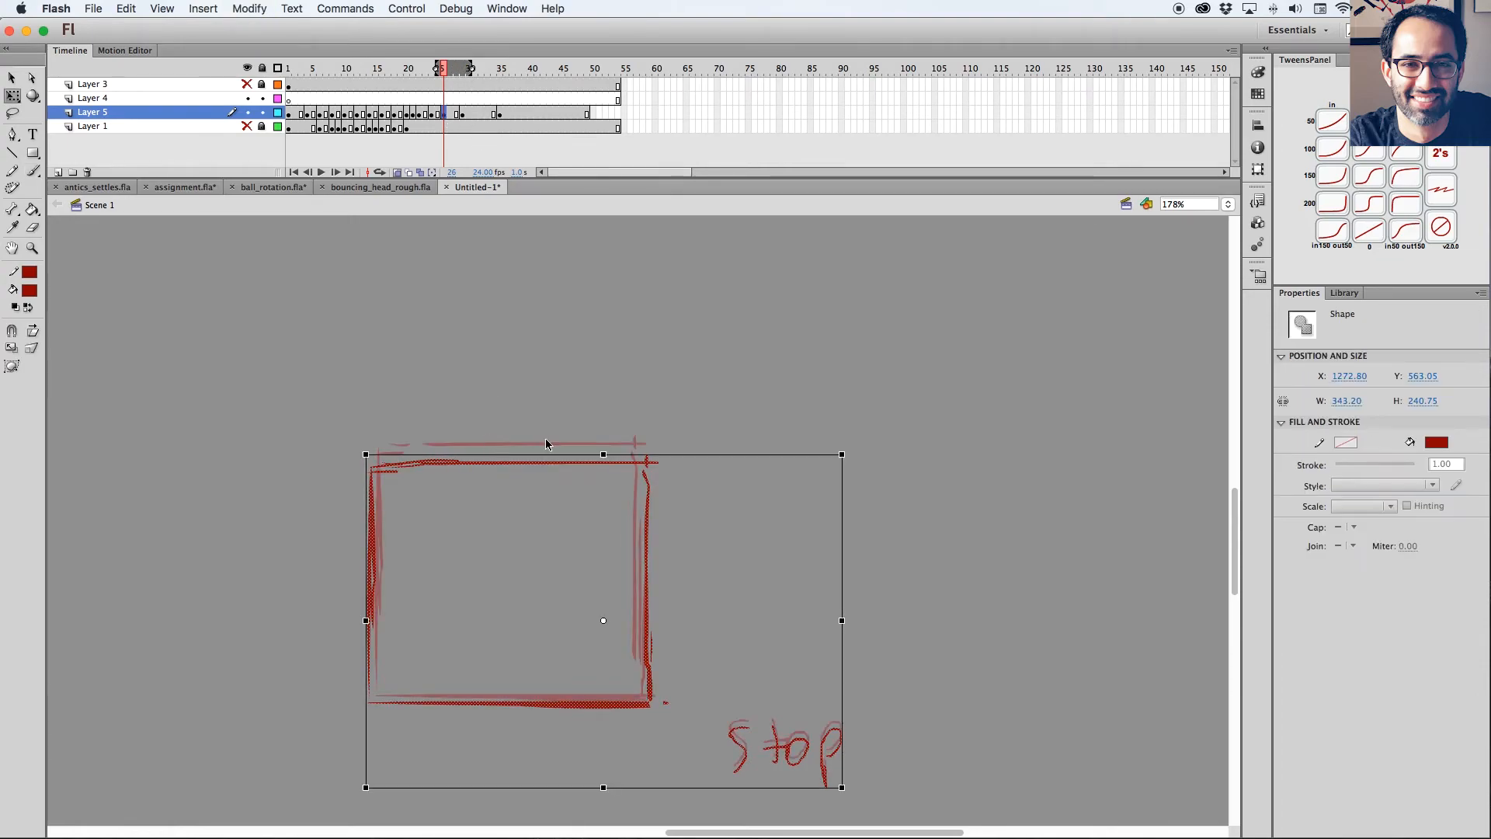
{"action": "left_click_drag", "start_coordinate": [294, 358], "coordinate": [672, 725]}
{"action": "left_click_drag", "start_coordinate": [516, 453], "coordinate": [516, 443]}
{"action": "key", "text": "super+z"}
{"action": "left_click_drag", "start_coordinate": [668, 573], "coordinate": [664, 576]}
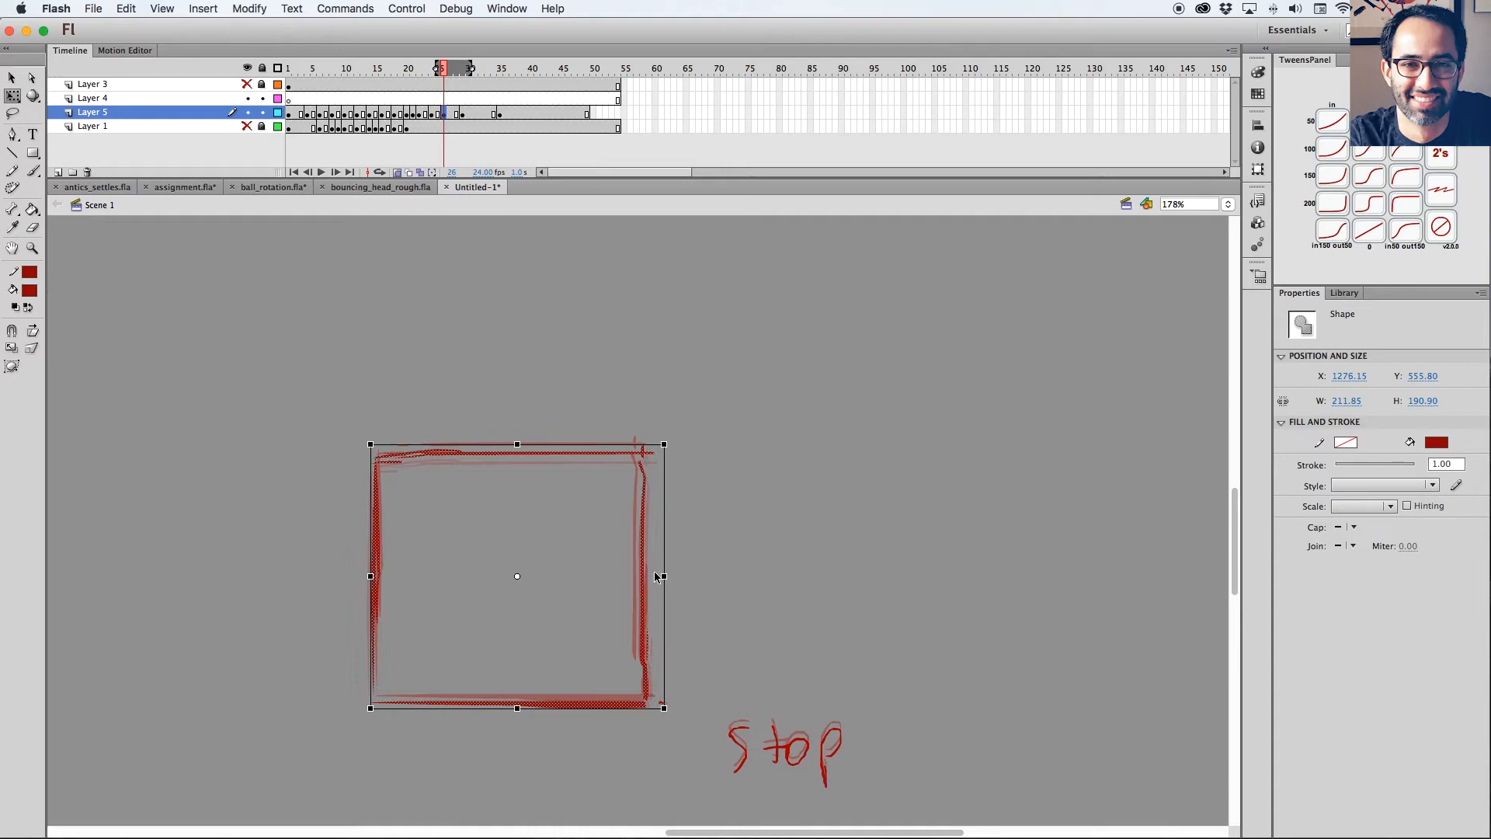
Remove one held frame after frame 26 across all layers, moving the raised pose to frame 28.
{"action": "left_click", "coordinate": [446, 129]}
{"action": "left_click", "coordinate": [463, 159]}
{"action": "left_click_drag", "start_coordinate": [446, 129], "coordinate": [447, 87]}
{"action": "key", "text": "alt+super+c"}
{"action": "key", "text": "shift+F5"}
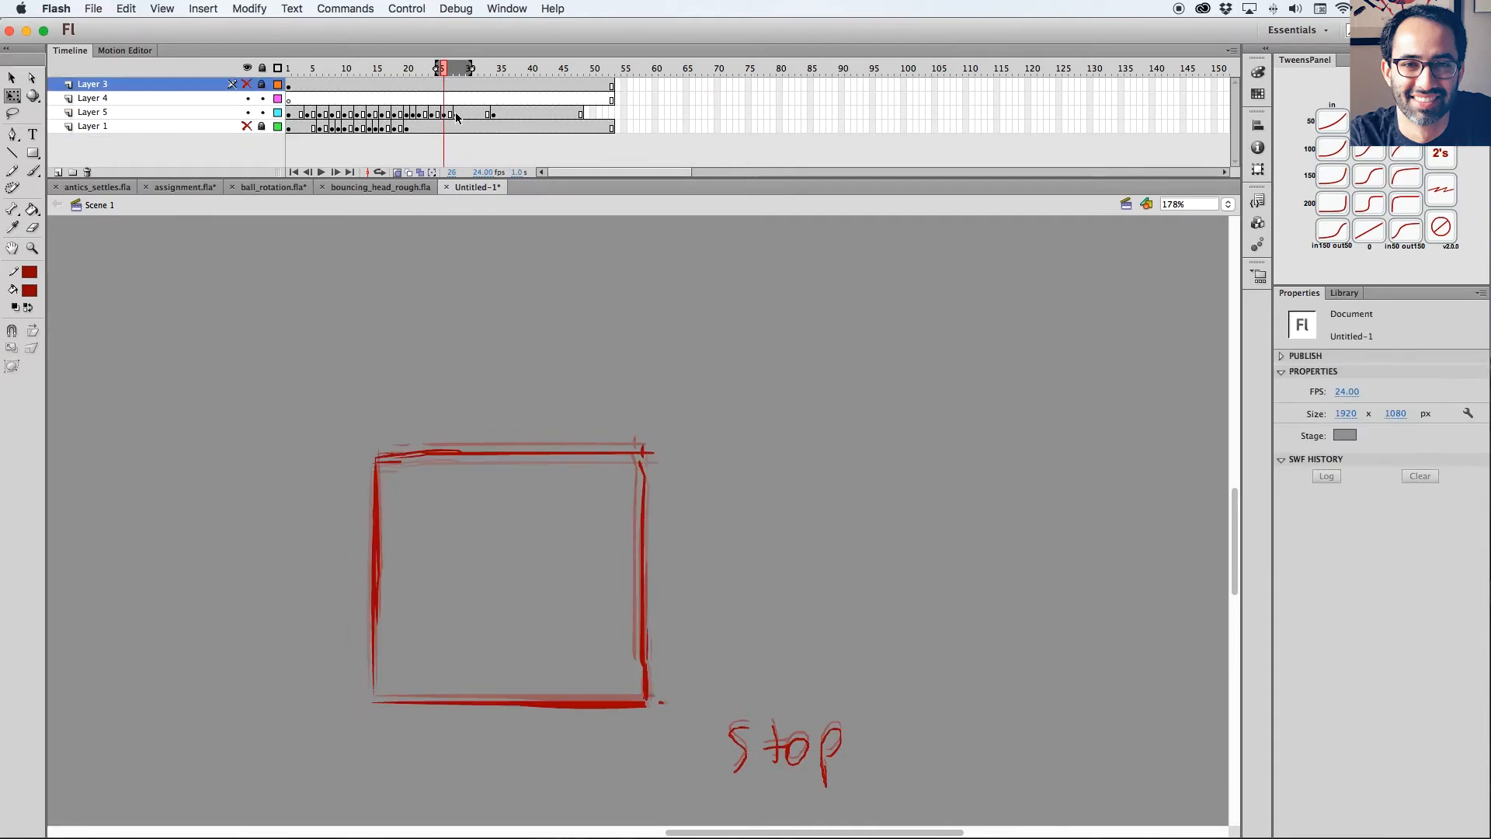
Duplicate the raised pose from frame 28 to frame 30 and nudge its square down two steps toward the stop pose.
{"action": "left_click", "coordinate": [457, 114]}
{"action": "left_click", "coordinate": [471, 115]}
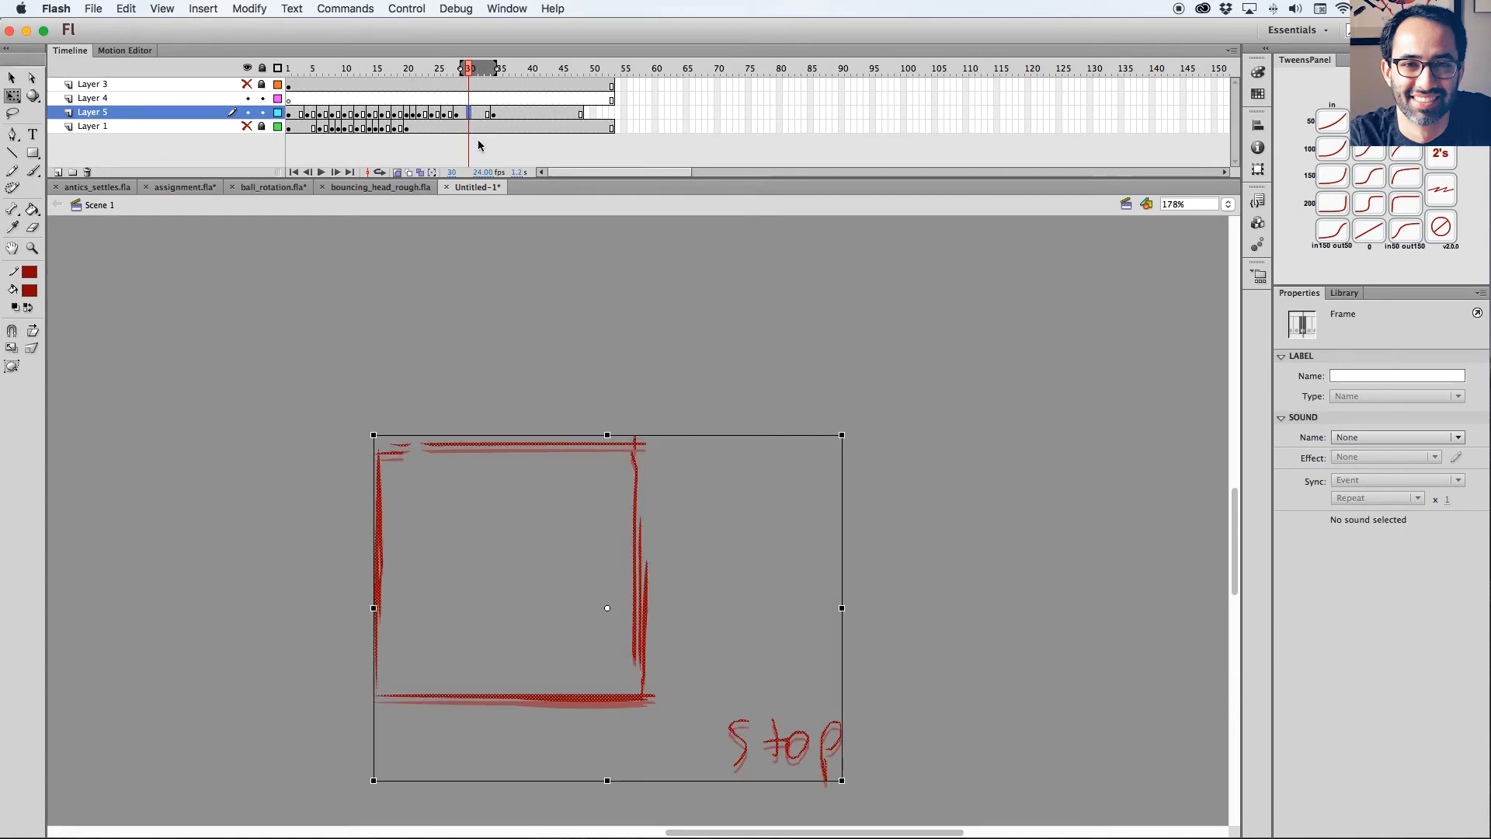
{"action": "left_click_drag", "start_coordinate": [319, 333], "coordinate": [677, 719]}
{"action": "key", "text": "Down"}
{"action": "key", "text": "Down"}
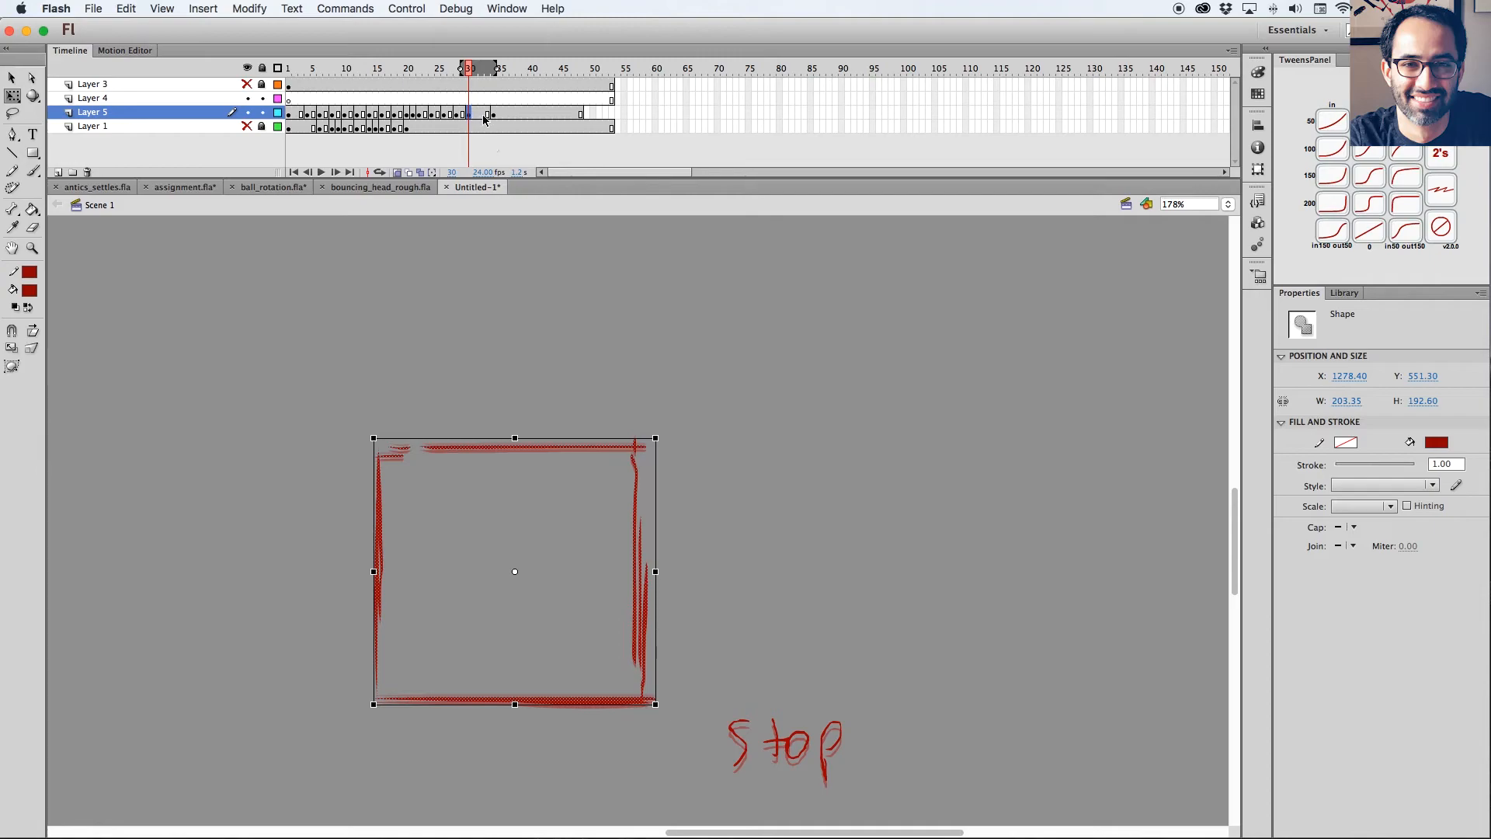
Add another pose at frame 32 and nudge its square down one step toward the stop pose.
{"action": "left_click", "coordinate": [483, 117]}
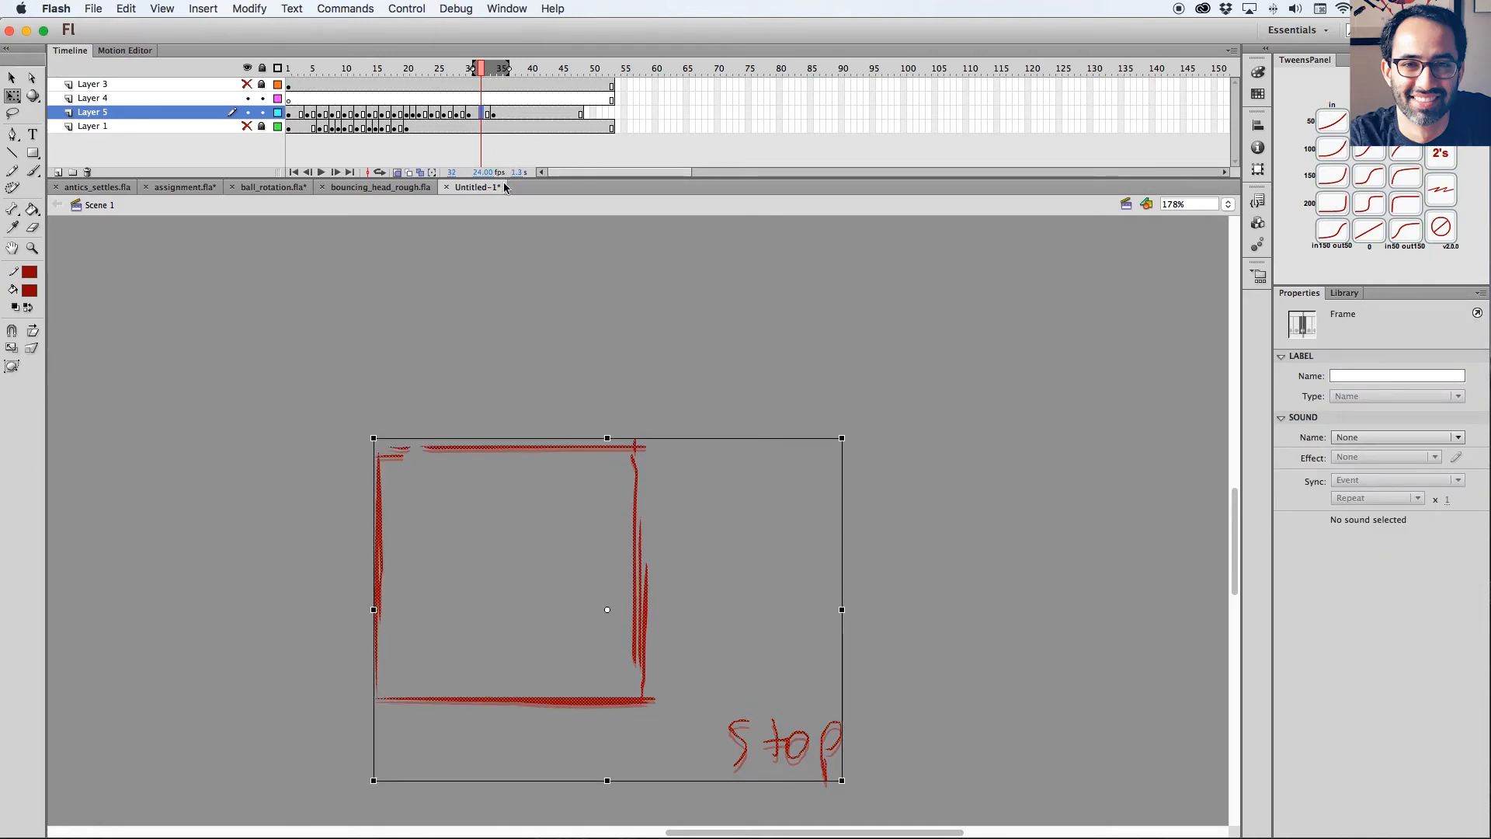
{"action": "left_click_drag", "start_coordinate": [321, 371], "coordinate": [672, 733]}
{"action": "key", "text": "Down"}
Trim the surplus frames at the end of the timeline, play back the animation and scrub to the settle.
{"action": "left_click_drag", "start_coordinate": [588, 87], "coordinate": [135, 94]}
{"action": "key", "text": "shift+F5"}
{"action": "key", "text": "super+minus"}
{"action": "key", "text": "Return"}
{"action": "key", "text": "Return"}
{"action": "left_click_drag", "start_coordinate": [493, 73], "coordinate": [457, 73]}
Lock Layer 4 and delete the stop label from all the settling frames of Layer 5 at once using multiple-frame editing.
{"action": "left_click_drag", "start_coordinate": [262, 113], "coordinate": [262, 99]}
{"action": "left_click", "coordinate": [409, 171]}
{"action": "mouse_move", "coordinate": [457, 72]}
{"action": "left_mouse_down"}
{"action": "mouse_move", "coordinate": [418, 72]}
{"action": "mouse_move", "coordinate": [512, 78]}
{"action": "mouse_move", "coordinate": [412, 73]}
{"action": "mouse_move", "coordinate": [528, 68]}
{"action": "left_mouse_up"}
{"action": "left_click", "coordinate": [420, 172]}
{"action": "left_click", "coordinate": [263, 112]}
{"action": "key", "text": "super+a"}
{"action": "key", "text": "l"}
{"action": "mouse_move", "coordinate": [749, 582]}
{"action": "left_mouse_down"}
{"action": "mouse_move", "coordinate": [785, 633]}
{"action": "mouse_move", "coordinate": [747, 582]}
{"action": "left_mouse_up"}
{"action": "key", "text": "Delete"}
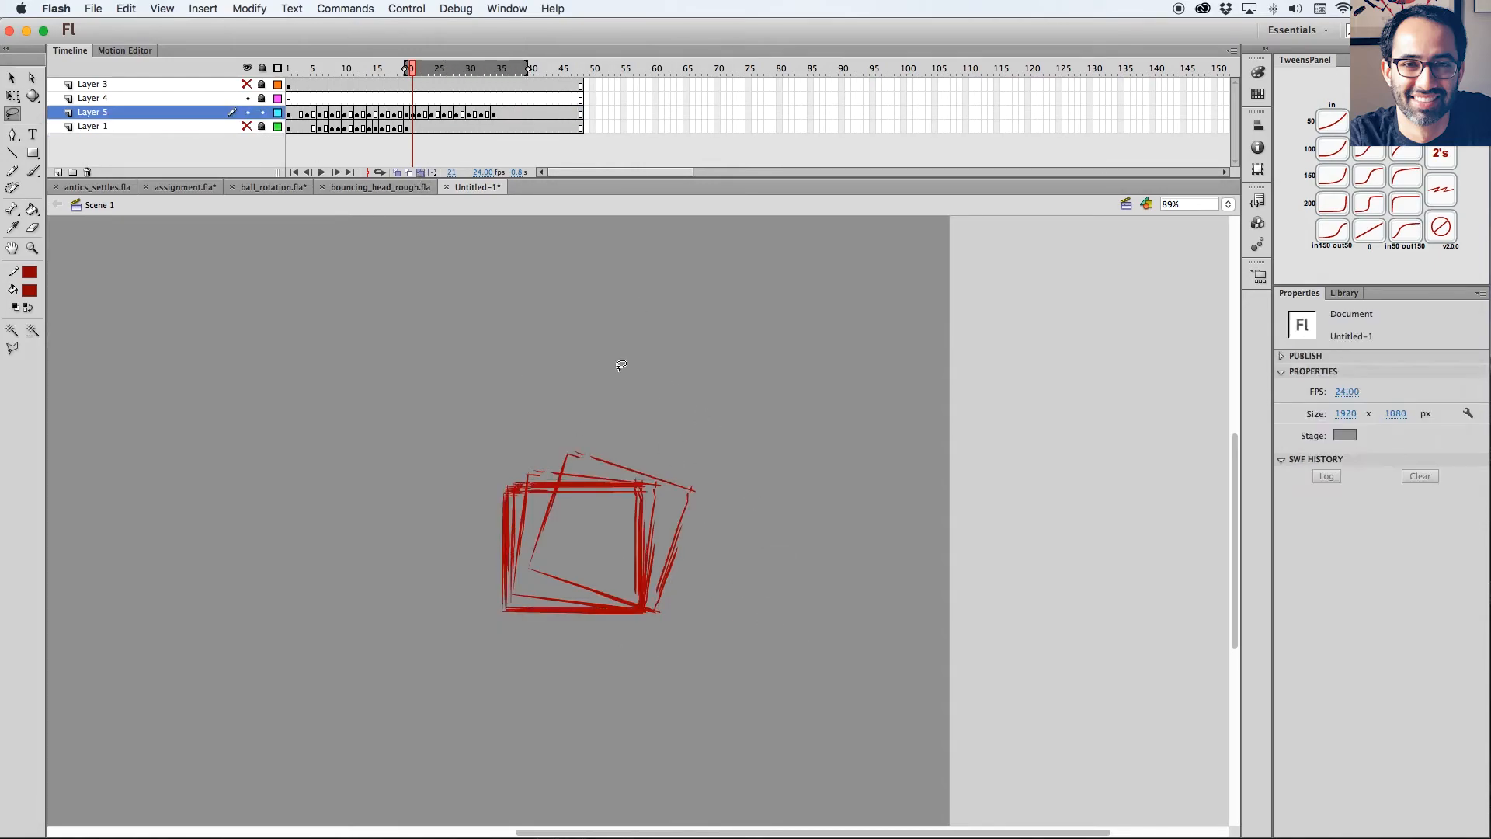
{"action": "left_click", "coordinate": [420, 172]}
Remove the held frames after the poses on frames 26 and 27 of Layer 5 to speed up the settle.
{"action": "mouse_move", "coordinate": [413, 69]}
{"action": "left_mouse_down"}
{"action": "mouse_move", "coordinate": [503, 68]}
{"action": "mouse_move", "coordinate": [427, 69]}
{"action": "mouse_move", "coordinate": [448, 65]}
{"action": "left_mouse_up"}
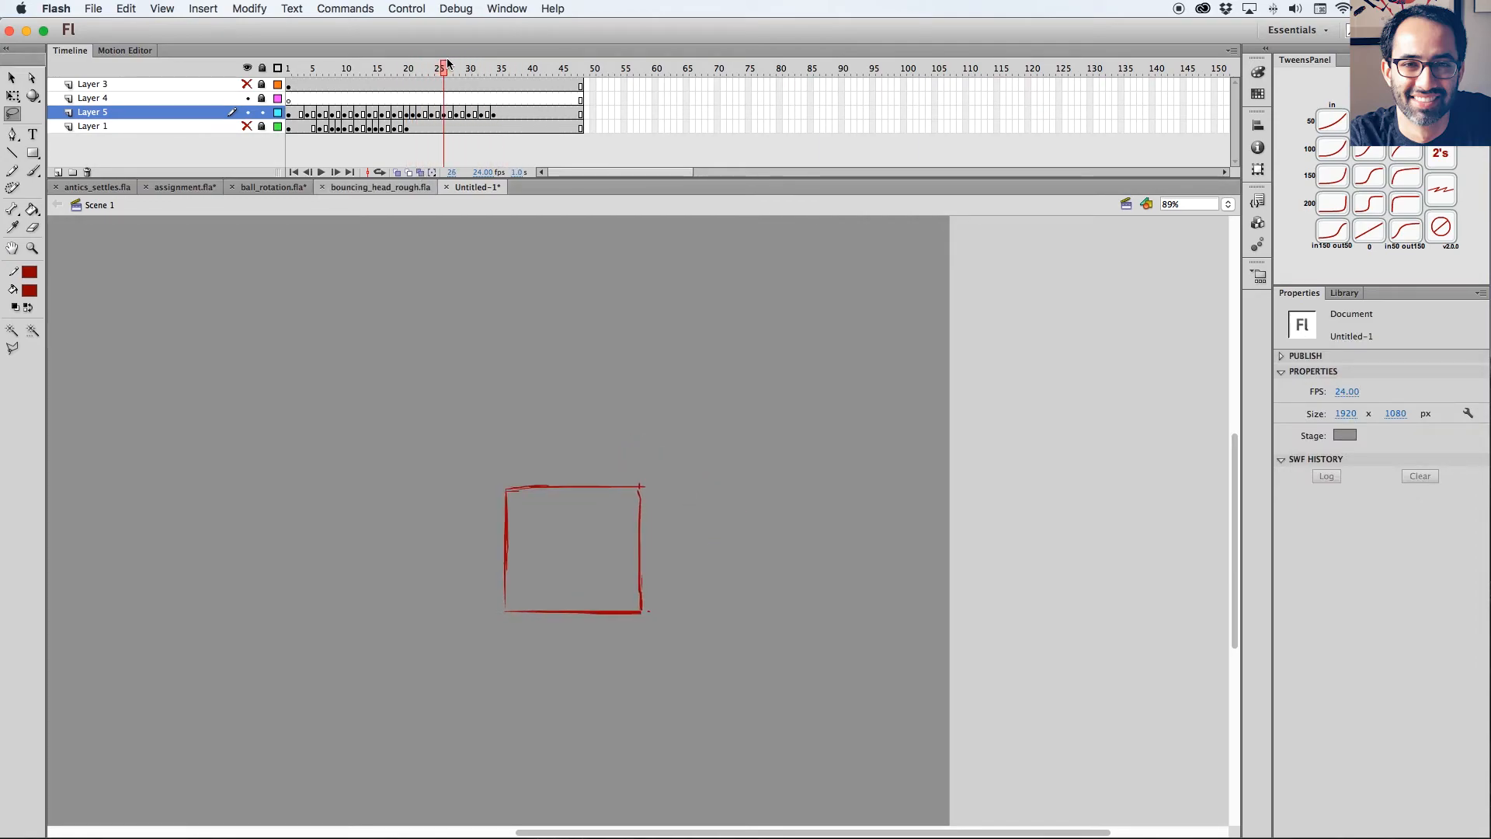
{"action": "left_click", "coordinate": [446, 114]}
{"action": "key", "text": "shift+F5"}
{"action": "left_click", "coordinate": [452, 114]}
{"action": "key", "text": "shift+F5"}
{"action": "left_click", "coordinate": [458, 115]}
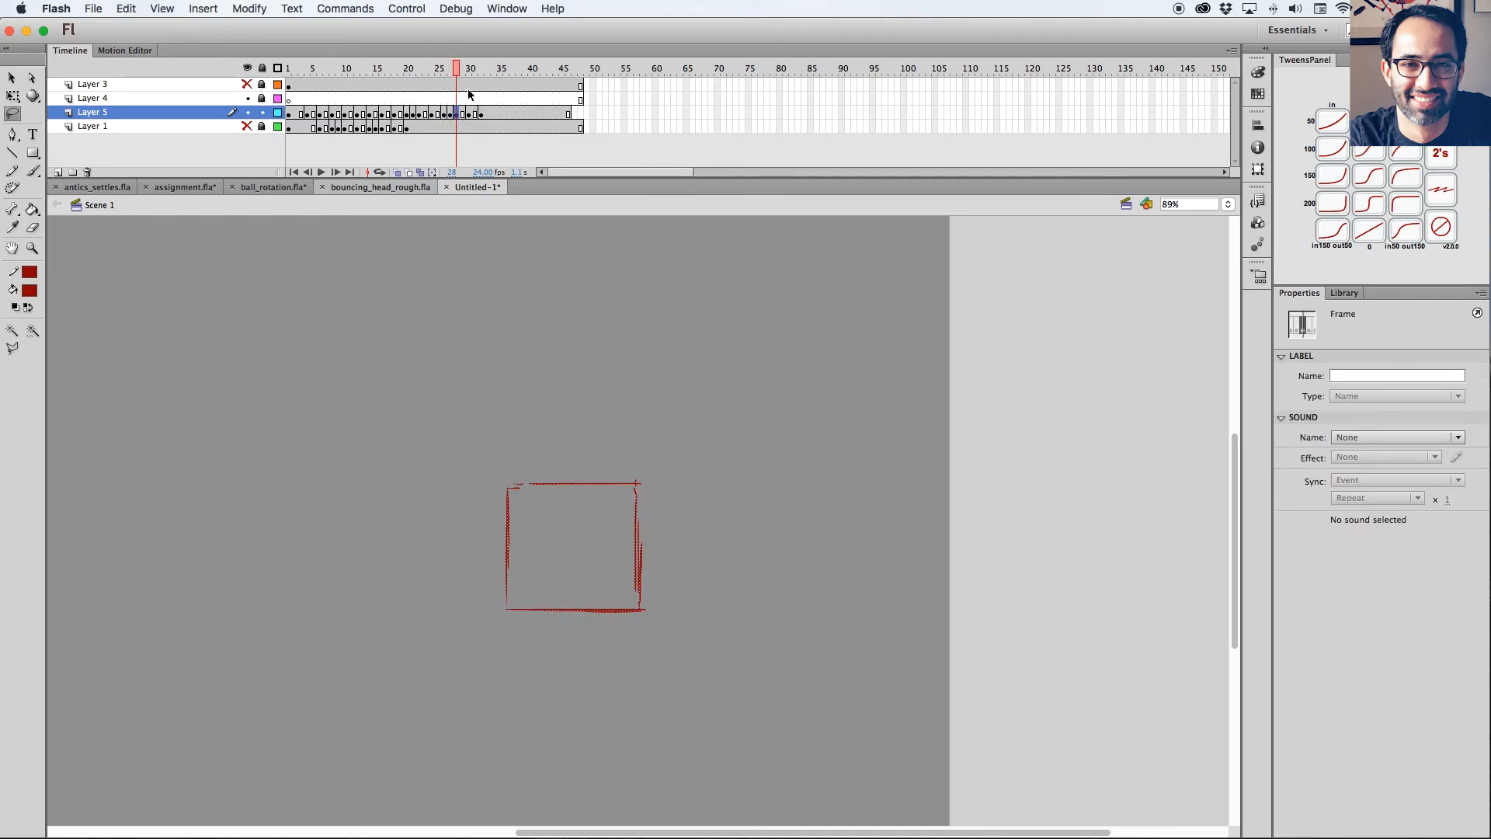
Play back the animation from around frame 14 and scrub back to the end of the settle.
{"action": "left_click_drag", "start_coordinate": [457, 73], "coordinate": [369, 69]}
{"action": "key", "text": "Return"}
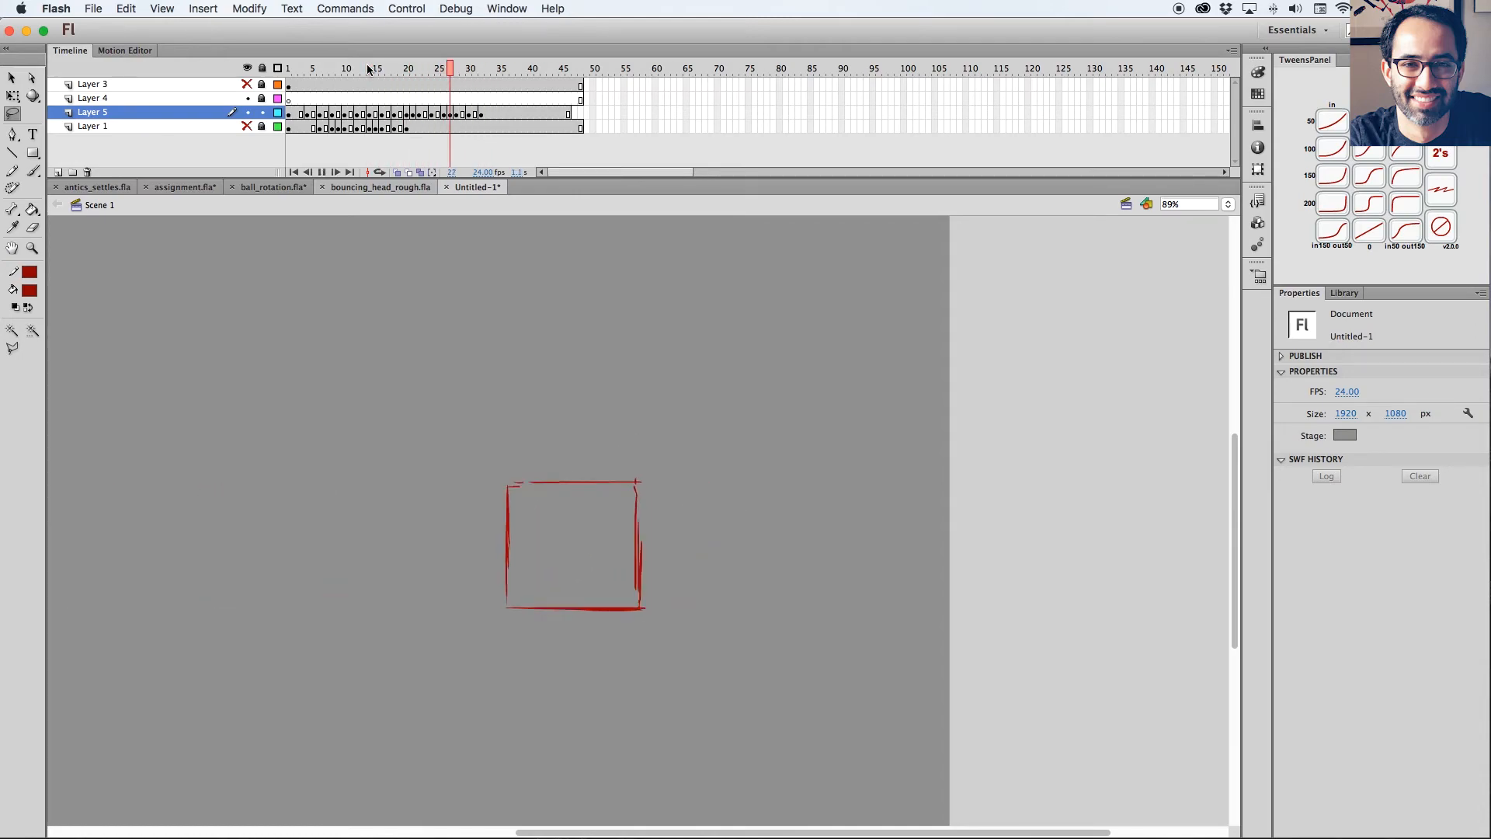
{"action": "left_click_drag", "start_coordinate": [539, 70], "coordinate": [463, 70]}
Delete the last in-between frames from frame 28 onward on Layer 5 so the final stop pose lands on frame 28.
{"action": "left_click", "coordinate": [463, 115]}
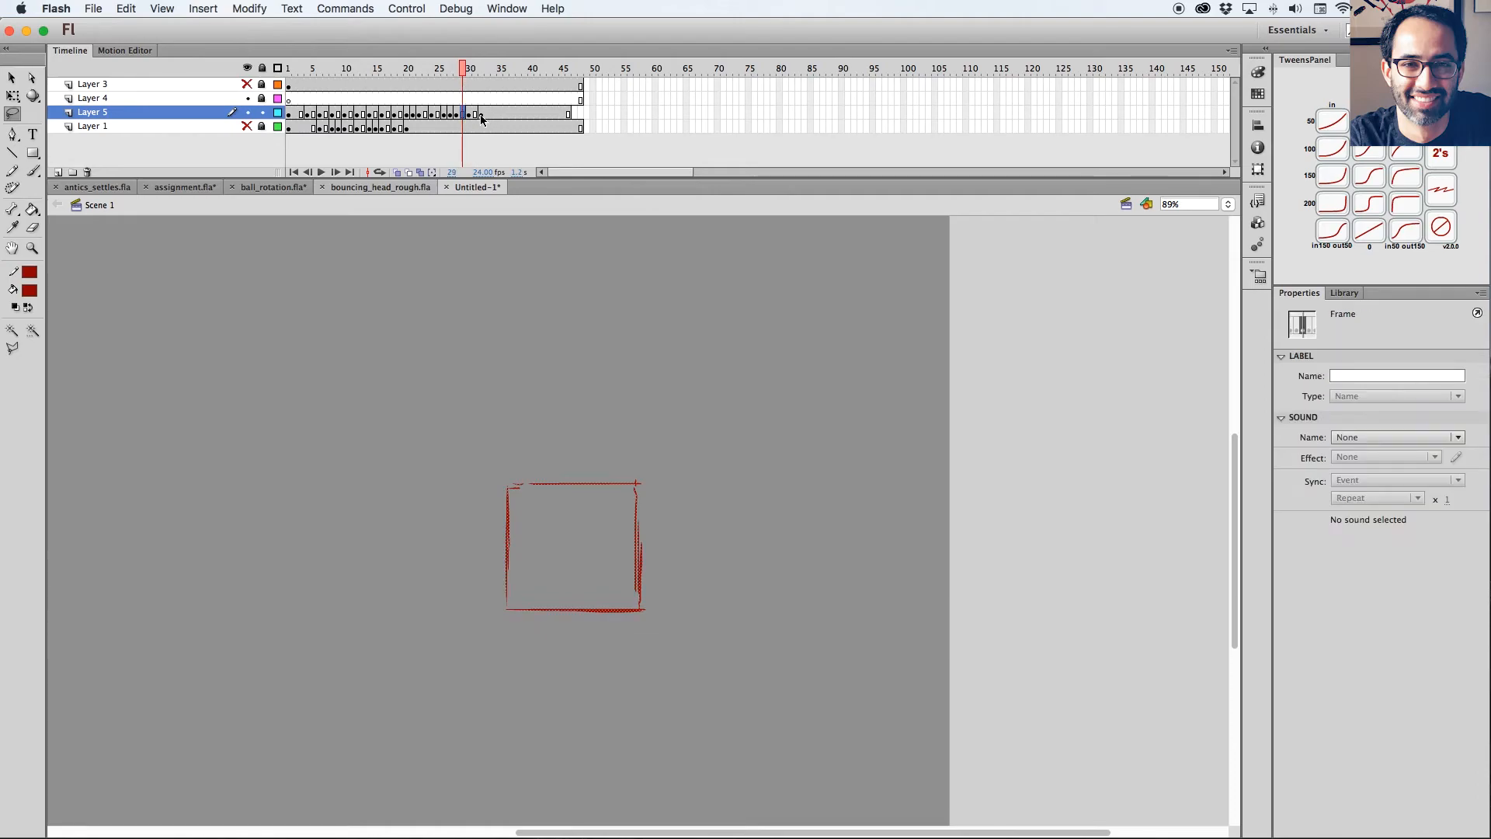
{"action": "left_click", "coordinate": [457, 115]}
{"action": "key", "text": "shift+F5"}
{"action": "key", "text": "shift+F5"}
{"action": "key", "text": "shift+F5"}
{"action": "key", "text": "shift+F5"}
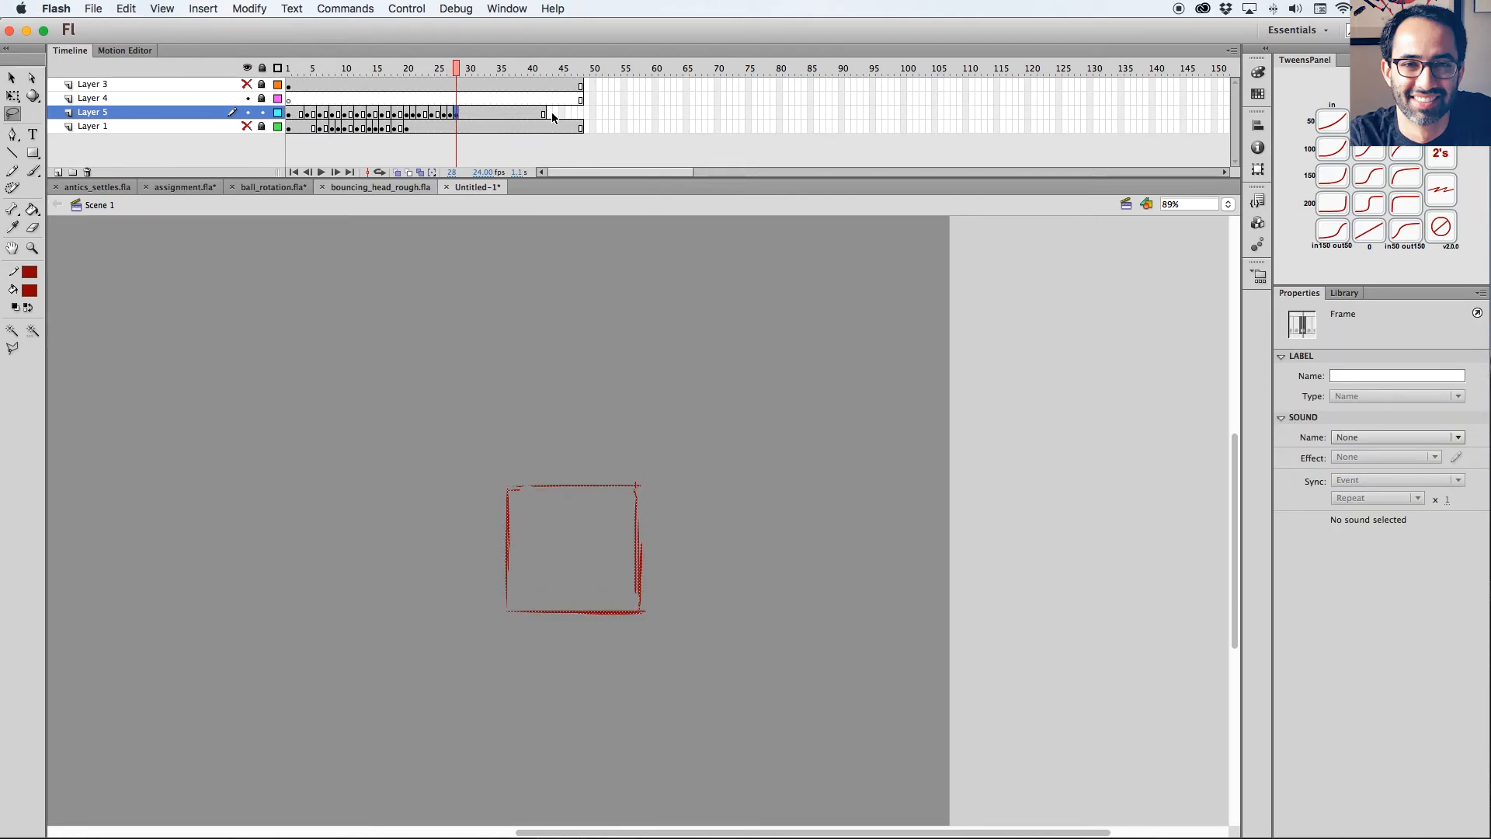
Extend Layer 5 to frame 48 so the stop pose holds, then play back the animation and scrub to the settle.
{"action": "left_click", "coordinate": [583, 114]}
{"action": "key", "text": "F5"}
{"action": "left_click_drag", "start_coordinate": [579, 70], "coordinate": [280, 74]}
{"action": "key", "text": "Return"}
{"action": "key", "text": "Return"}
{"action": "left_click_drag", "start_coordinate": [485, 73], "coordinate": [445, 73]}
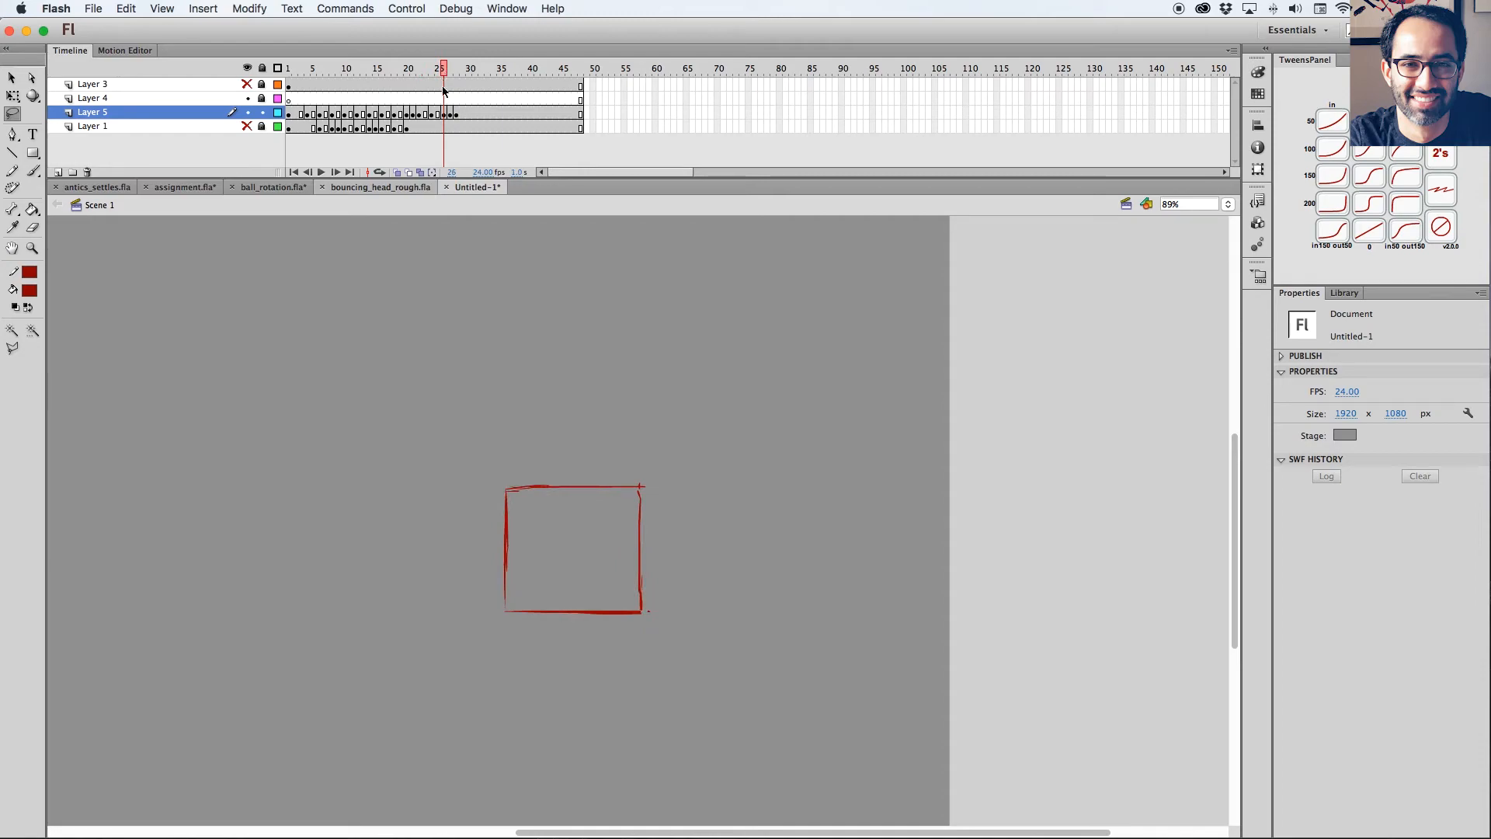
Add one held frame at frame 26 of Layer 5 to slow the settle and play back the whole animation.
{"action": "left_click", "coordinate": [444, 114]}
{"action": "key", "text": "F5"}
{"action": "left_click", "coordinate": [458, 116]}
{"action": "left_click_drag", "start_coordinate": [458, 73], "coordinate": [400, 73]}
{"action": "key", "text": "super+minus"}
{"action": "key", "text": "Return"}
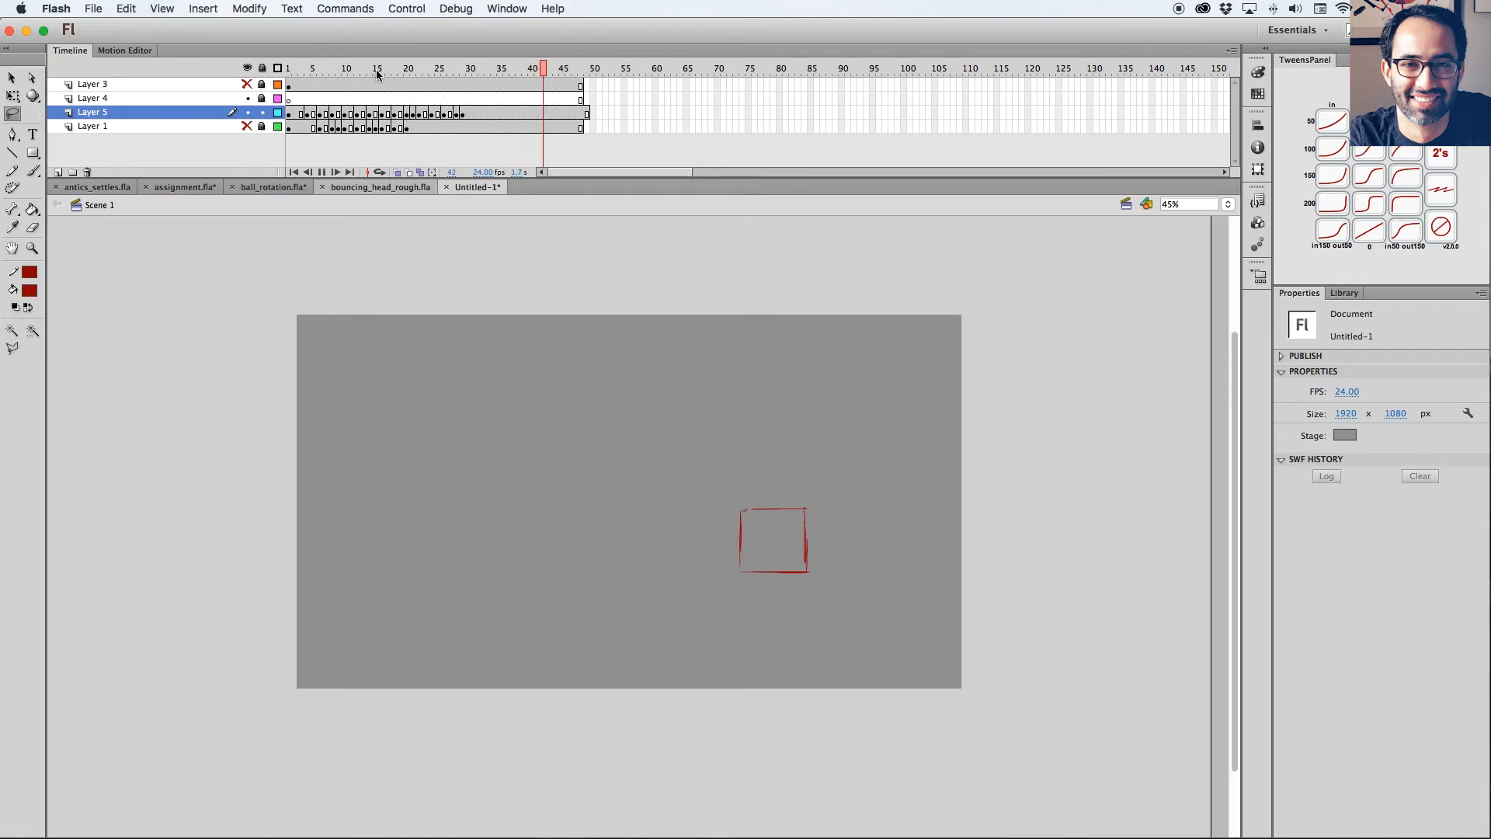
Trim the extra frame past frame 48 from Layer 5 and replay the animation.
{"action": "left_click_drag", "start_coordinate": [590, 123], "coordinate": [627, 83]}
{"action": "key", "text": "Return"}
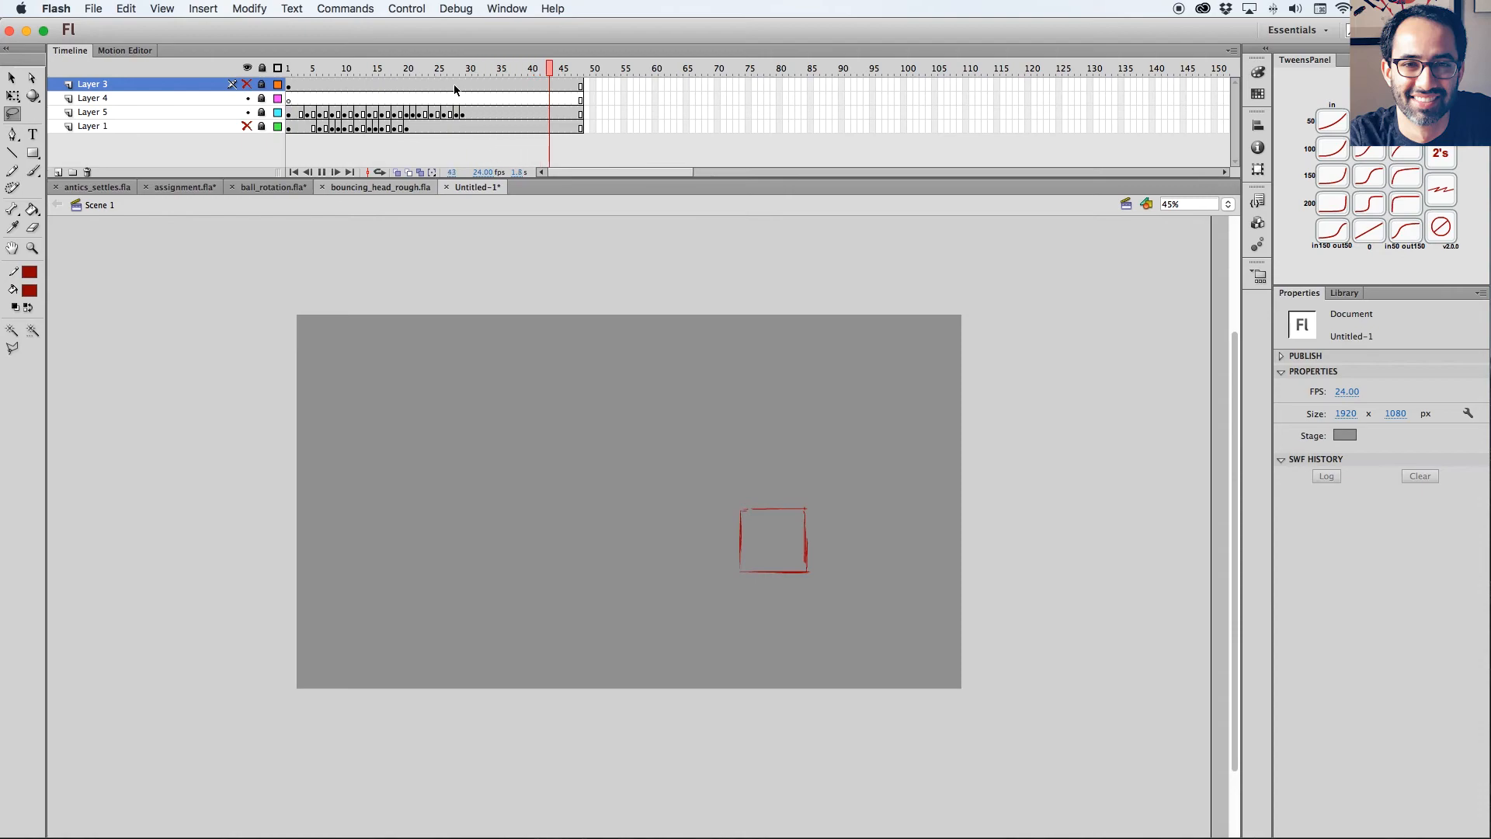
{"action": "left_click_drag", "start_coordinate": [477, 70], "coordinate": [313, 79]}
{"action": "key", "text": "Return"}
{"action": "key", "text": "Return"}
Examine the anticipation poses around frame 4 of Layer 5 up close, using onion skinning to compare neighbouring drawings.
{"action": "left_click", "coordinate": [302, 72]}
{"action": "left_click", "coordinate": [315, 117]}
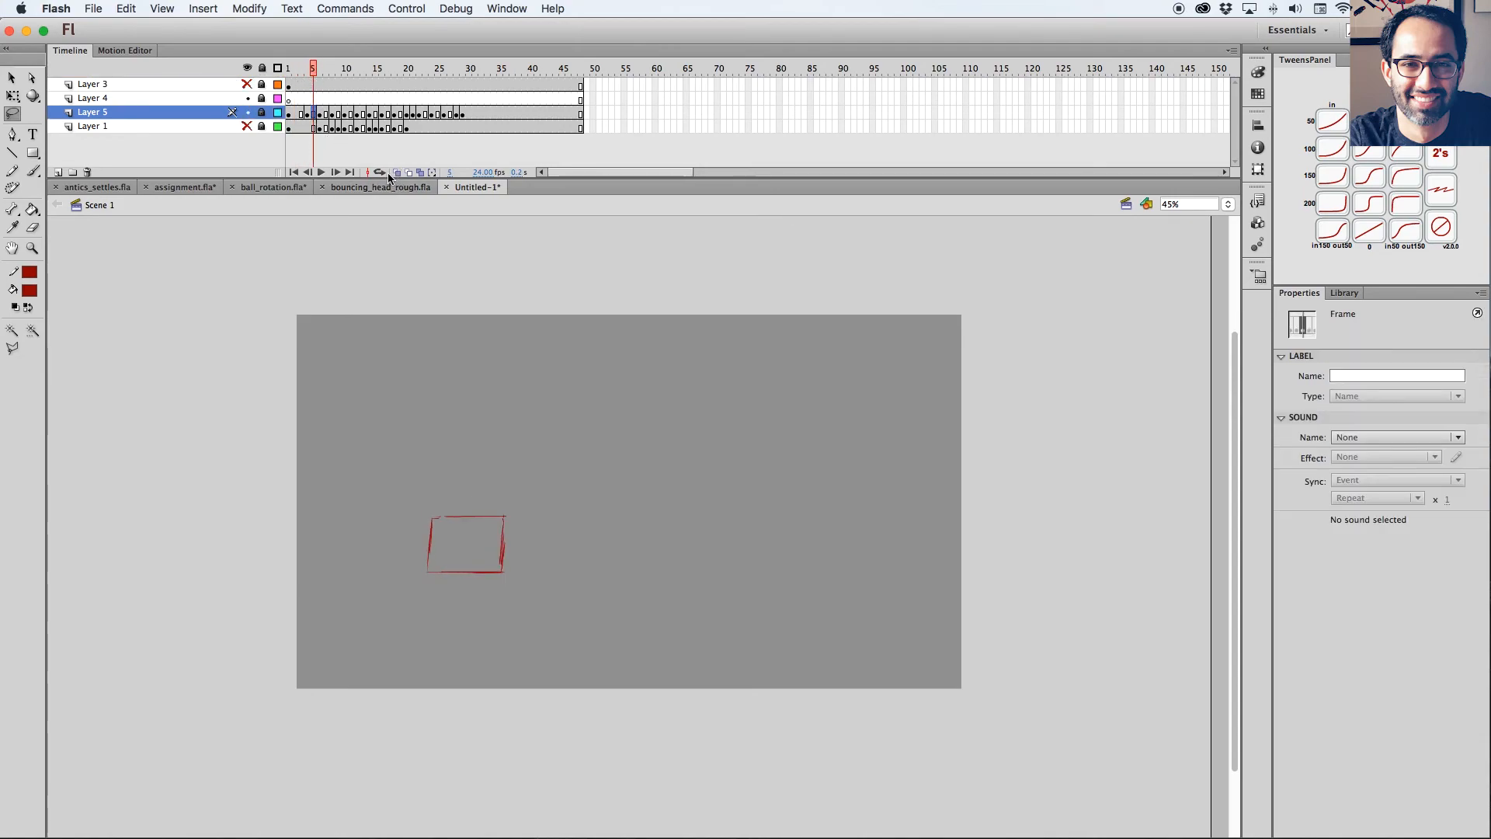
{"action": "key", "text": "z"}
{"action": "left_click_drag", "start_coordinate": [380, 495], "coordinate": [603, 609]}
{"action": "left_click", "coordinate": [301, 114]}
{"action": "left_click", "coordinate": [308, 115]}
{"action": "key", "text": "v"}
{"action": "left_click", "coordinate": [398, 172]}
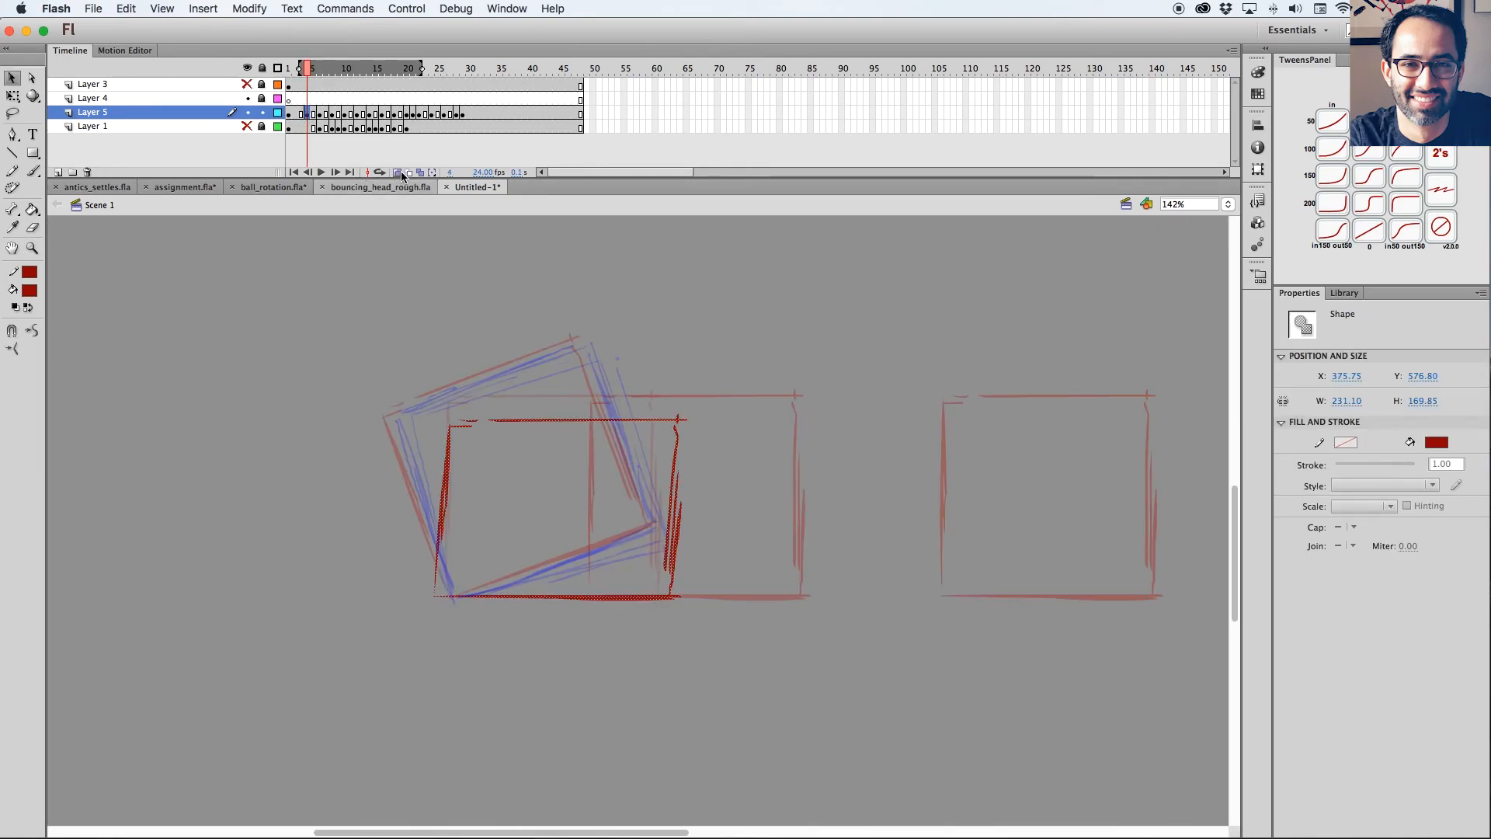
{"action": "left_click_drag", "start_coordinate": [424, 72], "coordinate": [309, 70]}
{"action": "left_click", "coordinate": [397, 172]}
{"action": "left_click_drag", "start_coordinate": [308, 69], "coordinate": [339, 70]}
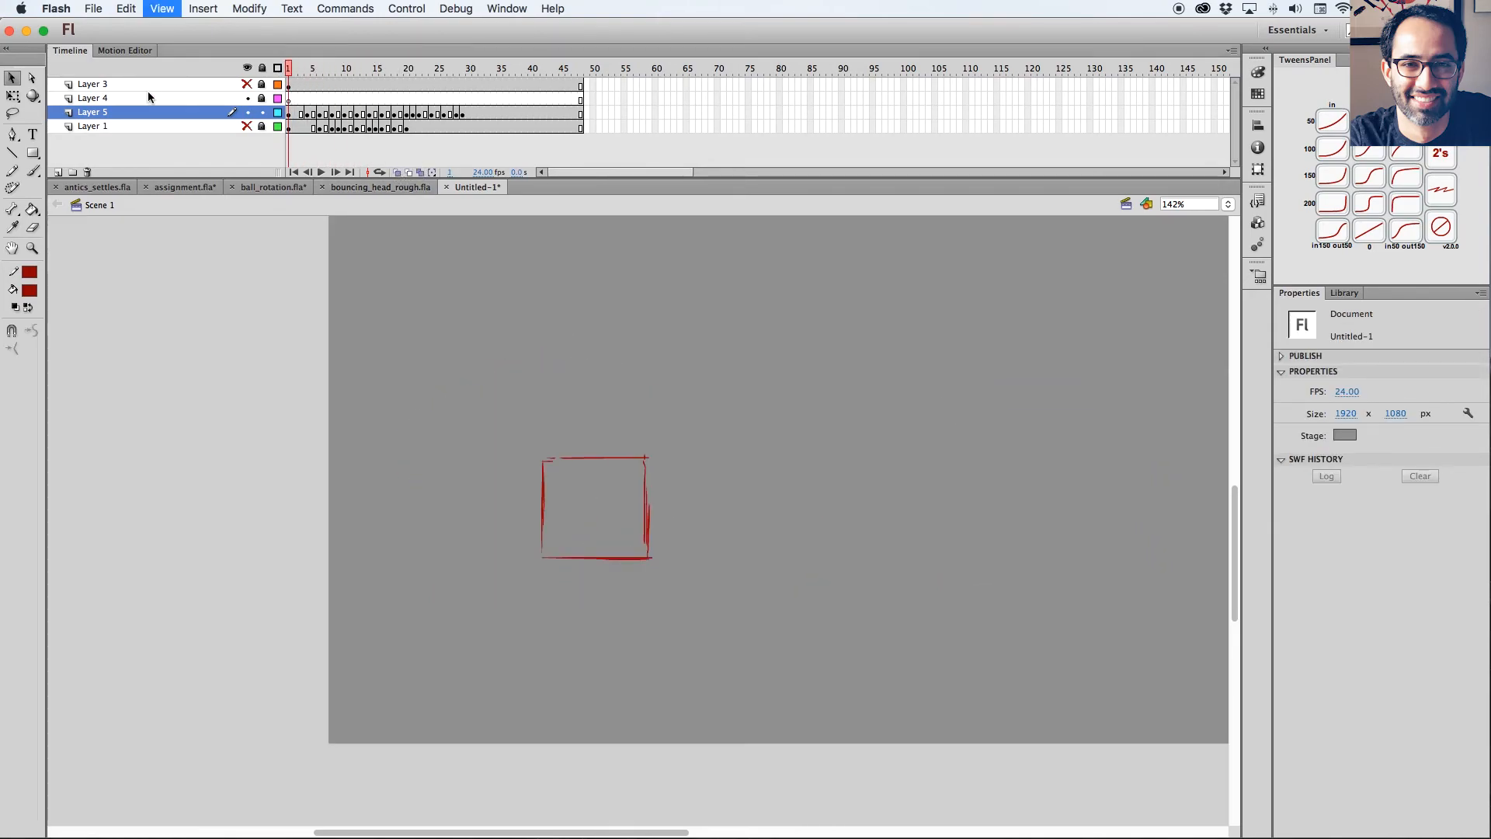
Play back the full animation and scrub through the anticipation, action and settle up to about frame 32.
{"action": "key", "text": "super+minus"}
{"action": "key", "text": "Return"}
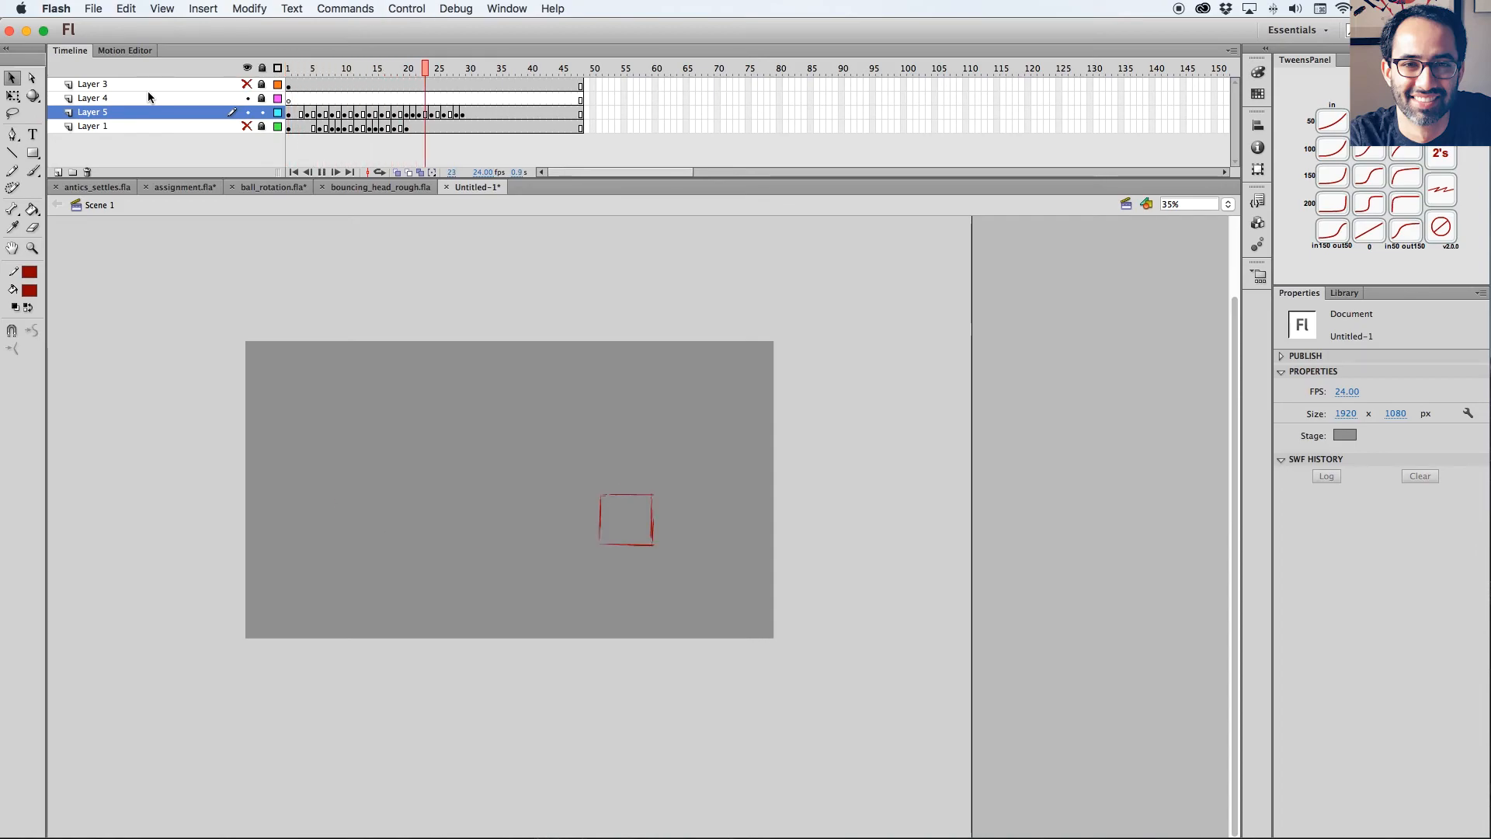
{"action": "left_click_drag", "start_coordinate": [288, 68], "coordinate": [333, 68]}
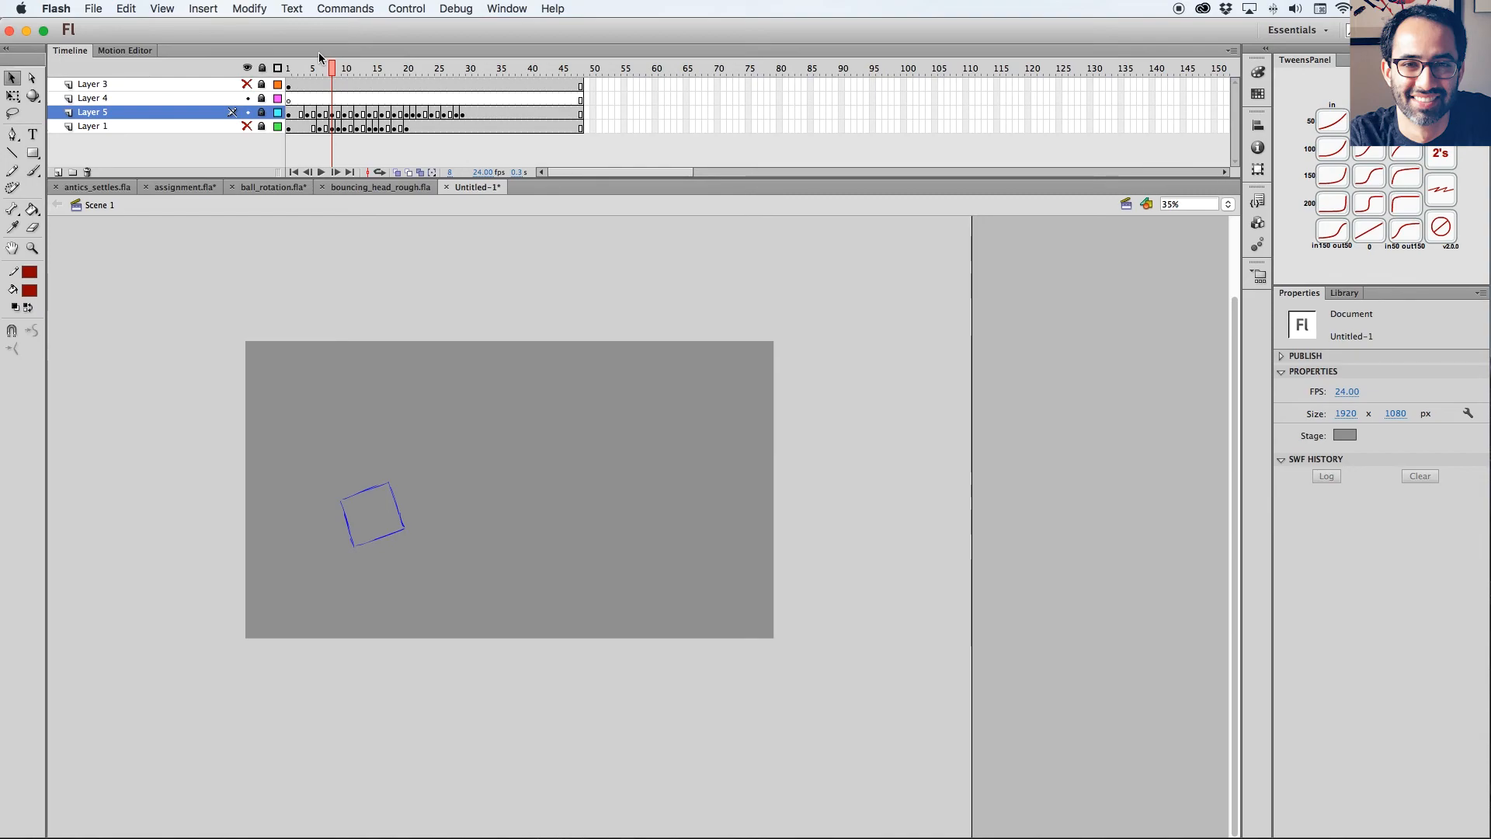
{"action": "left_click", "coordinate": [364, 69]}
{"action": "left_click_drag", "start_coordinate": [364, 69], "coordinate": [477, 60]}
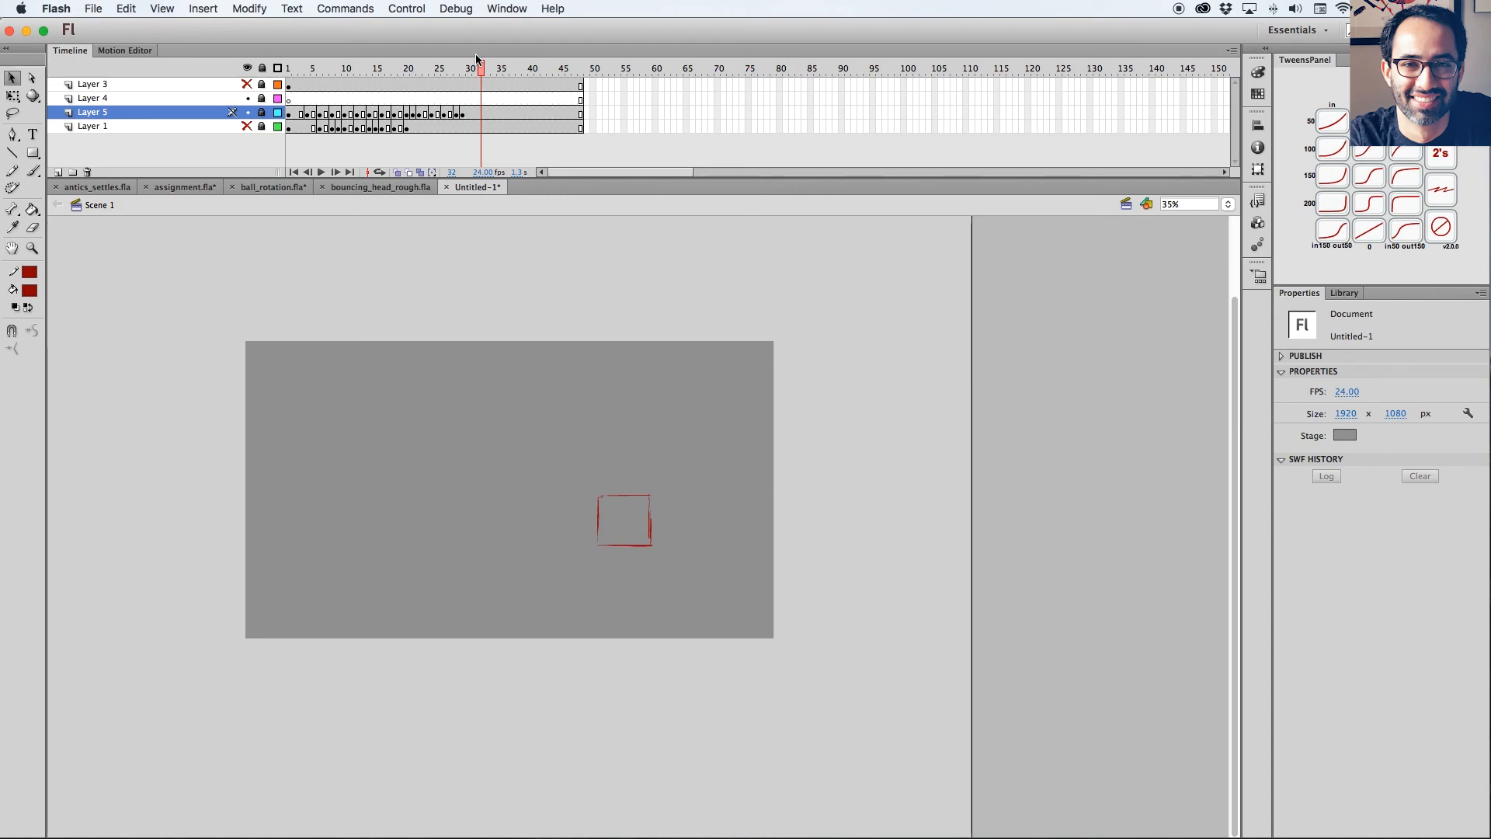
Show the hold, antic, action and settle notes on Layer 3 with Layers 4 and 5 hidden.
{"action": "left_click", "coordinate": [247, 85]}
{"action": "left_click", "coordinate": [247, 99]}
{"action": "left_click", "coordinate": [247, 113]}
{"action": "left_click_drag", "start_coordinate": [480, 70], "coordinate": [375, 73]}
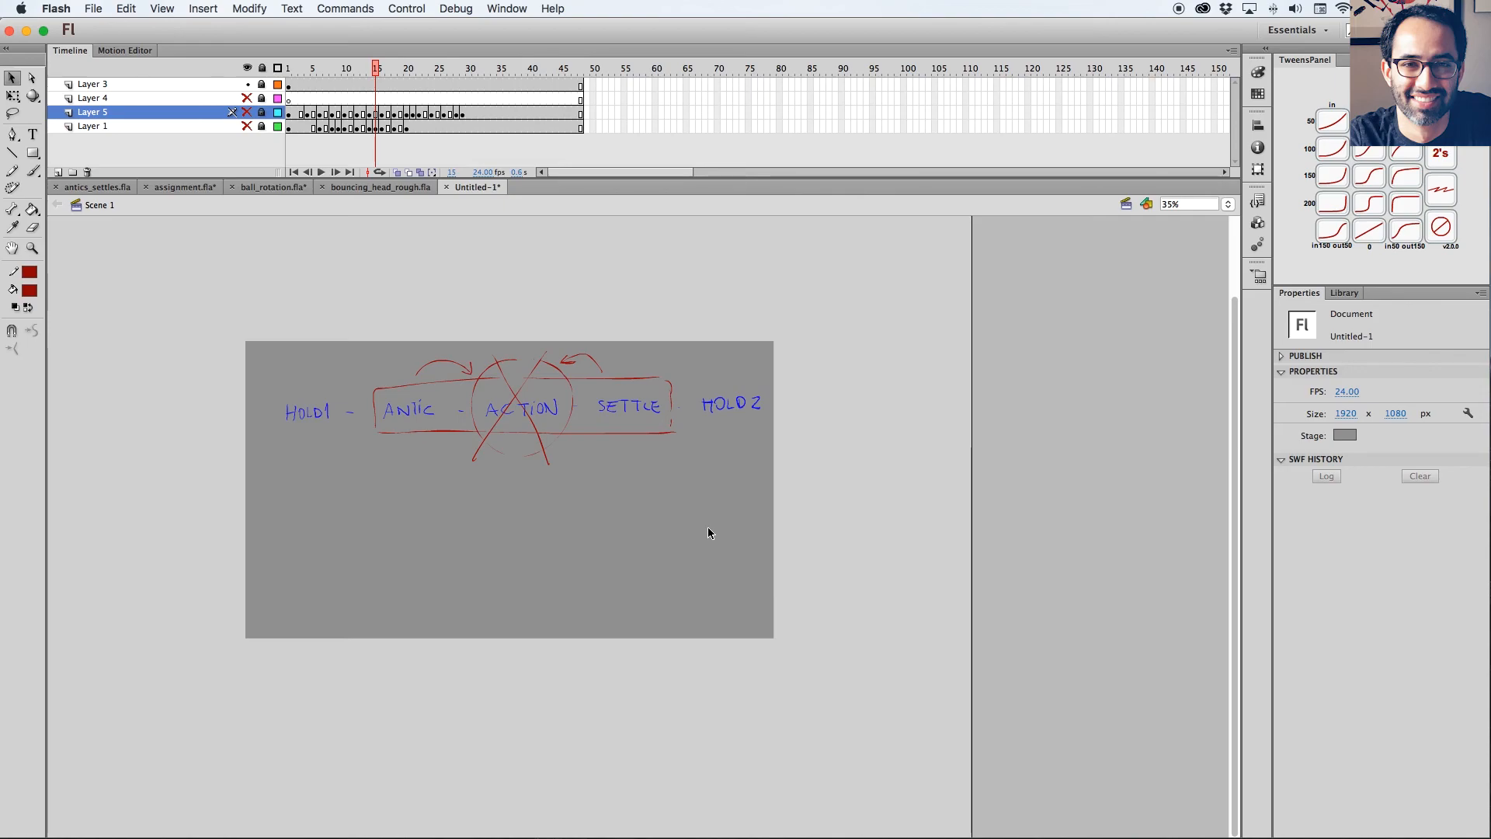
{"action": "left_click_drag", "start_coordinate": [307, 94], "coordinate": [351, 94]}
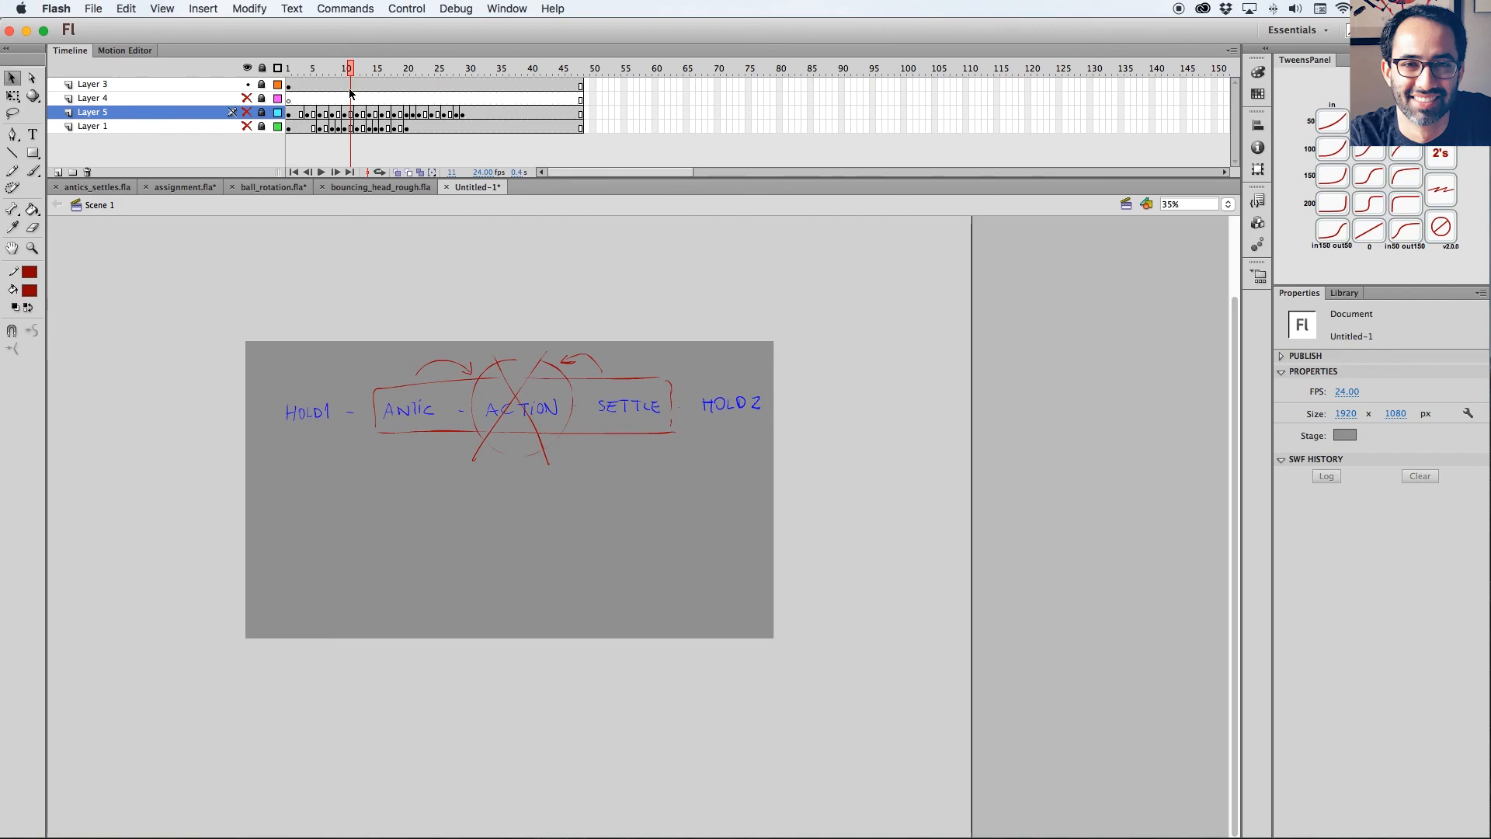
{"action": "mouse_move", "coordinate": [349, 68]}
{"action": "left_mouse_down"}
{"action": "mouse_move", "coordinate": [306, 69]}
{"action": "mouse_move", "coordinate": [326, 68]}
{"action": "left_mouse_up"}
Hide the notes on Layer 3, show Layers 4 and 5 again, unlock Layer 4, and scrub the square animation.
{"action": "left_click", "coordinate": [247, 112]}
{"action": "left_click", "coordinate": [261, 111]}
{"action": "left_click", "coordinate": [247, 98]}
{"action": "left_click_drag", "start_coordinate": [290, 68], "coordinate": [347, 88]}
{"action": "left_click", "coordinate": [247, 84]}
{"action": "left_click", "coordinate": [262, 99]}
{"action": "left_click", "coordinate": [247, 113]}
{"action": "left_click", "coordinate": [329, 73]}
{"action": "left_click", "coordinate": [247, 113]}
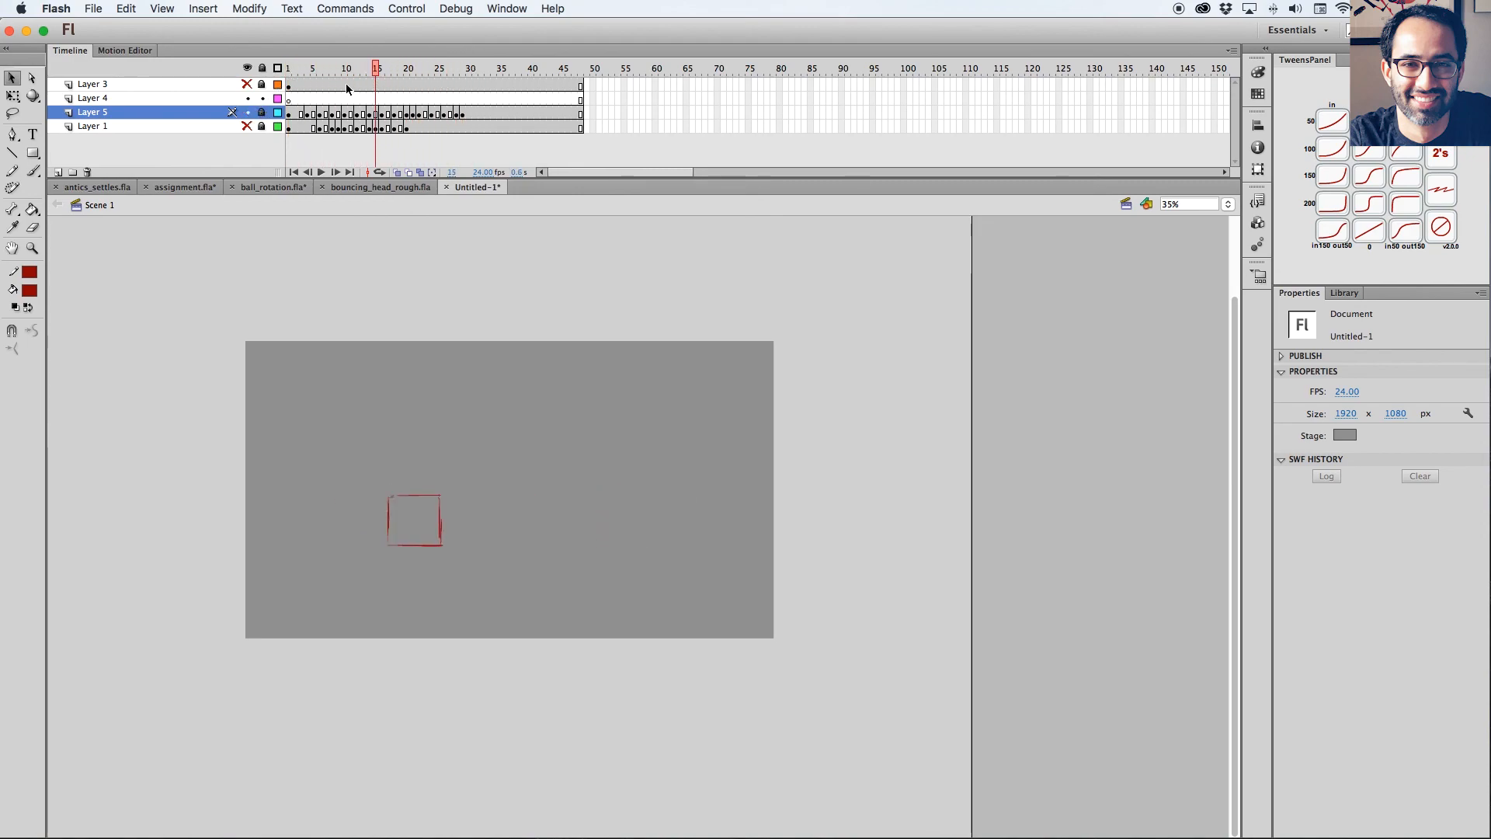